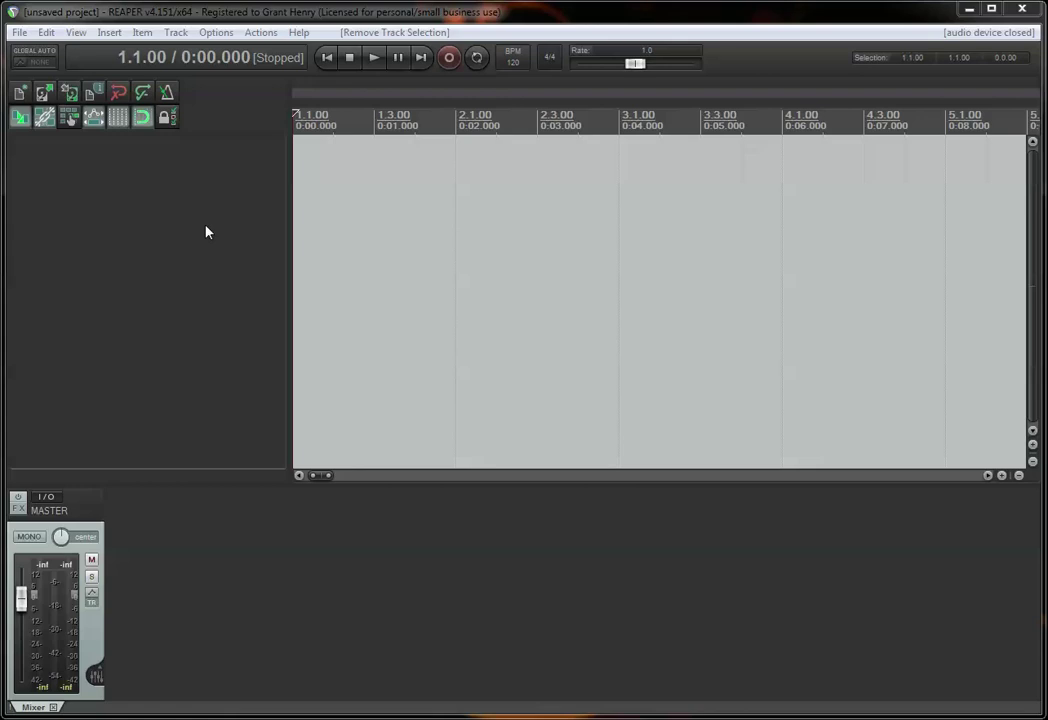
- Add two new empty tracks to the project and delete both of them
{"action": "double_click", "coordinate": [205, 232]}
{"action": "double_click", "coordinate": [206, 230]}
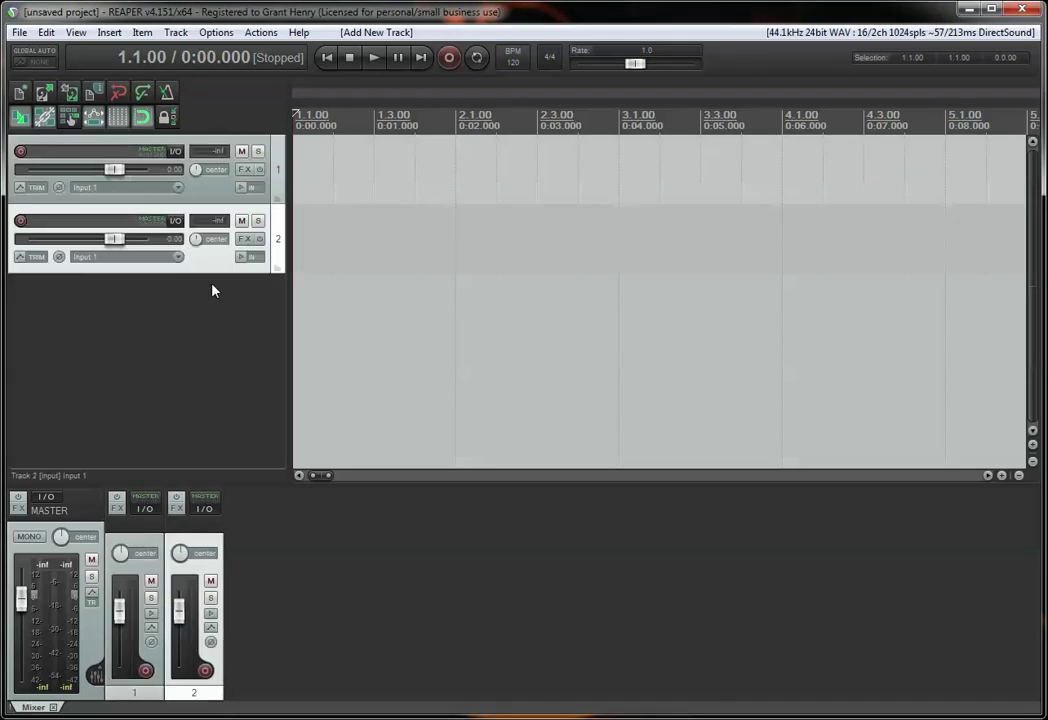
{"action": "left_click", "coordinate": [217, 192]}
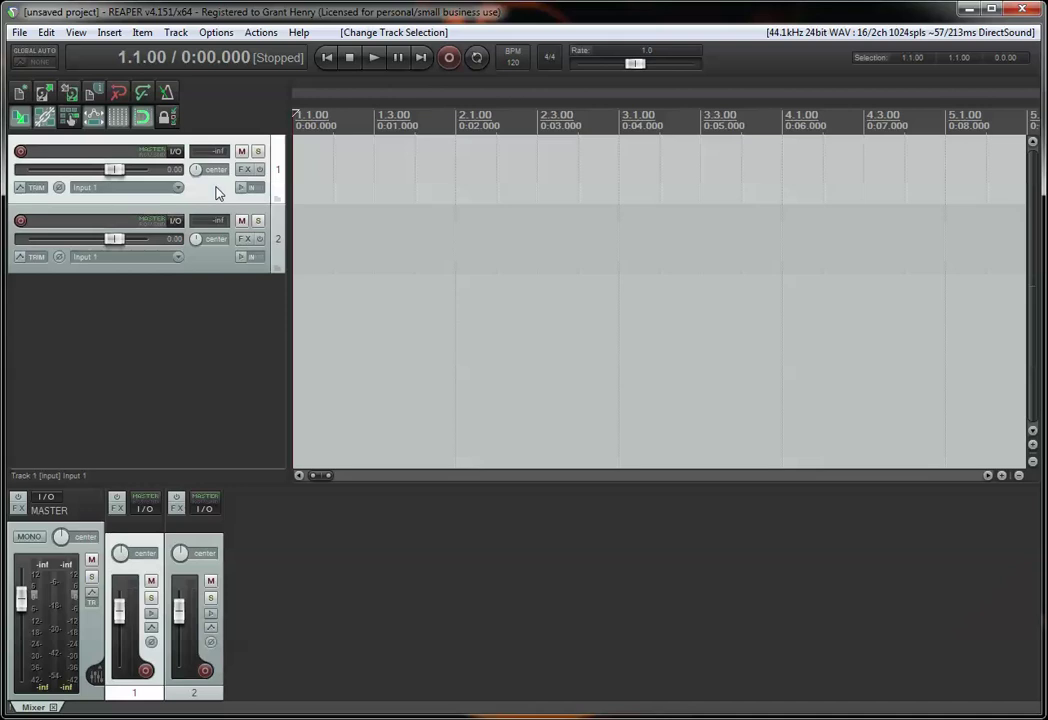
{"action": "left_click", "coordinate": [209, 266], "text": "ctrl"}
{"action": "key", "text": "Delete"}
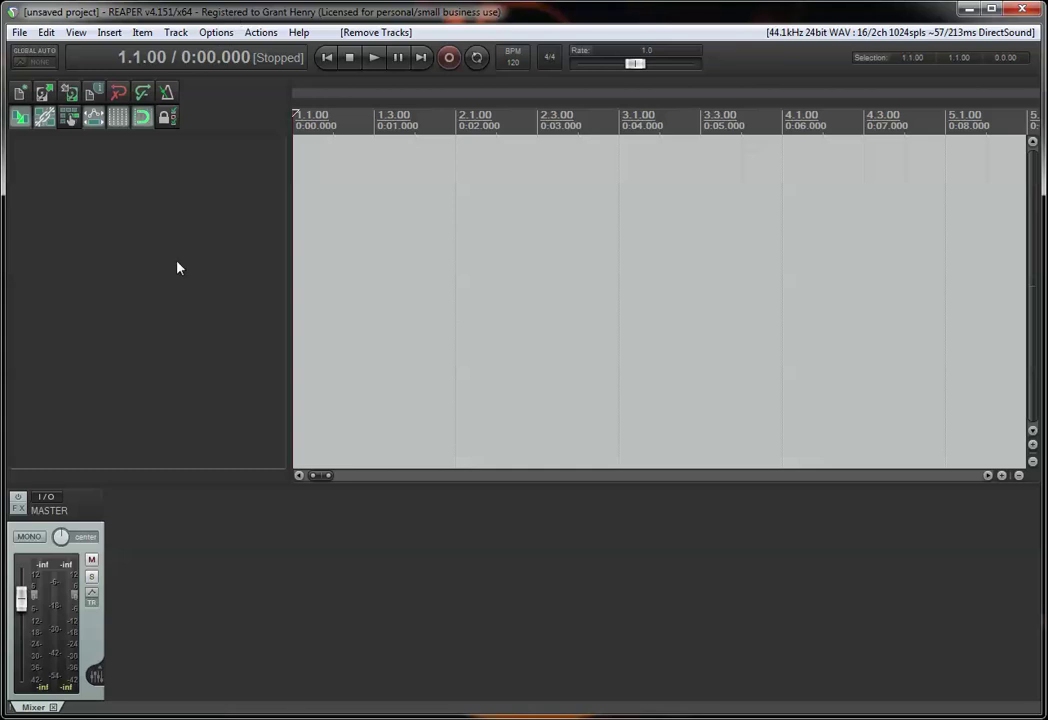
- Insert the Battery 3 (x86) 24-output virtual instrument on a new track and accept building its routed stereo and mono output tracks
{"action": "right_click", "coordinate": [165, 193]}
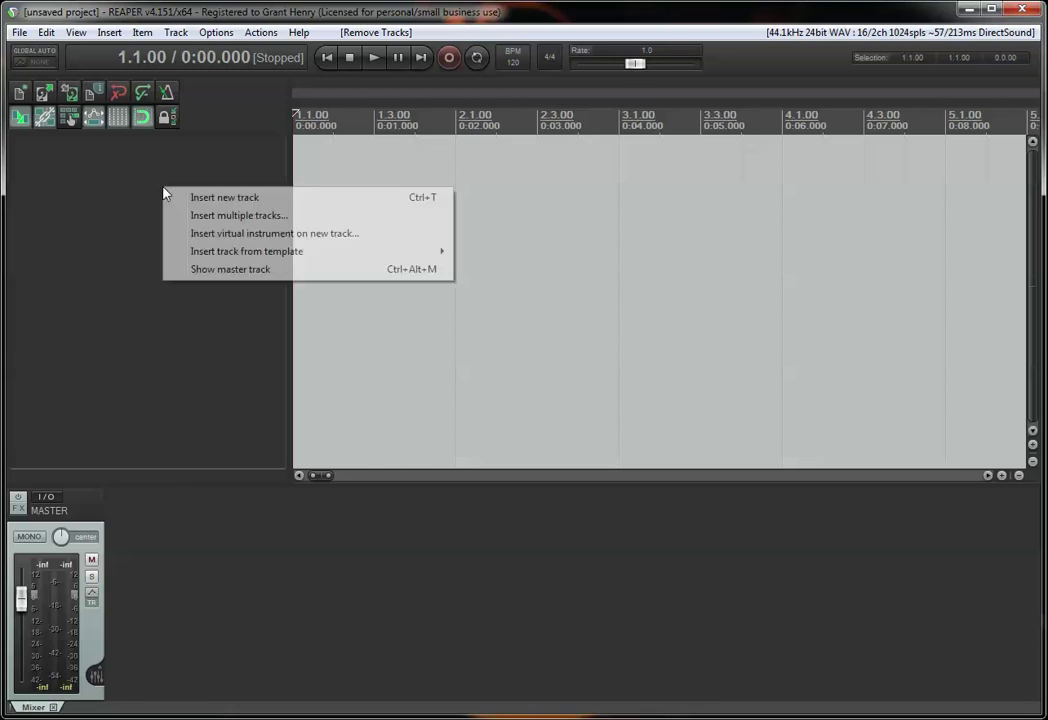
{"action": "left_click", "coordinate": [266, 234]}
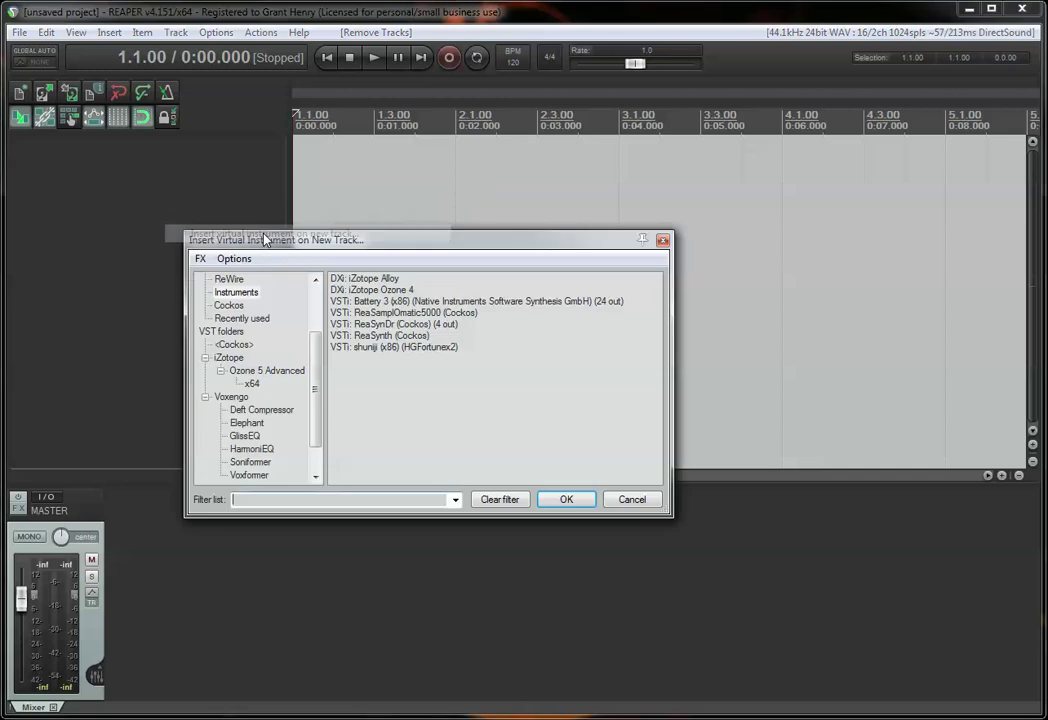
{"action": "left_click", "coordinate": [400, 302]}
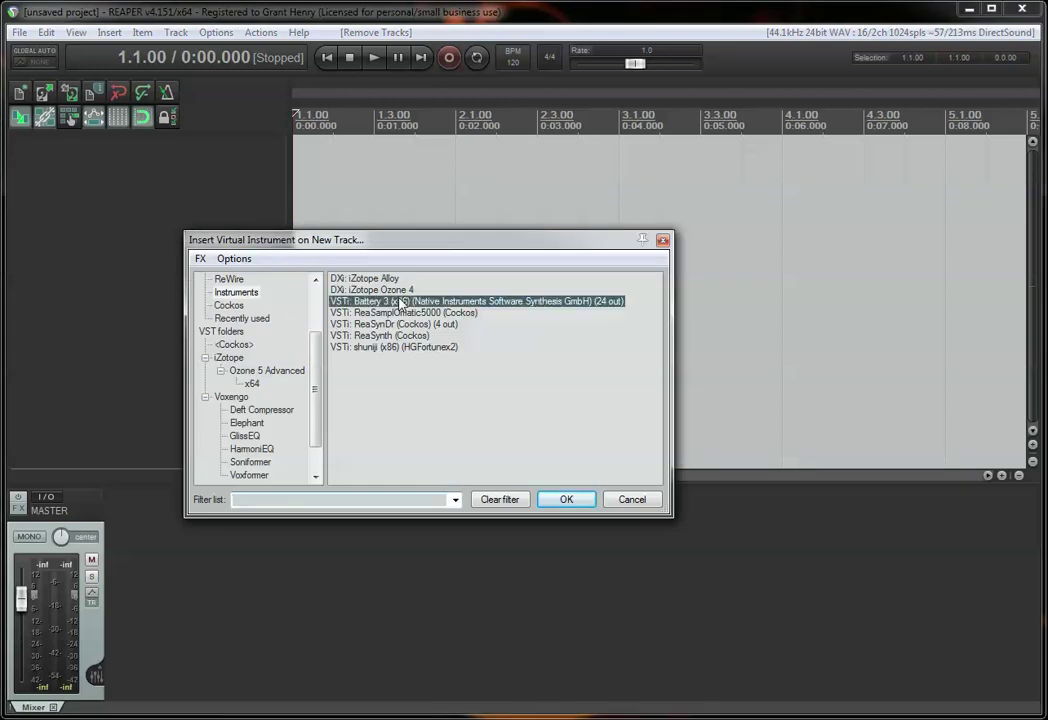
{"action": "left_click", "coordinate": [568, 503]}
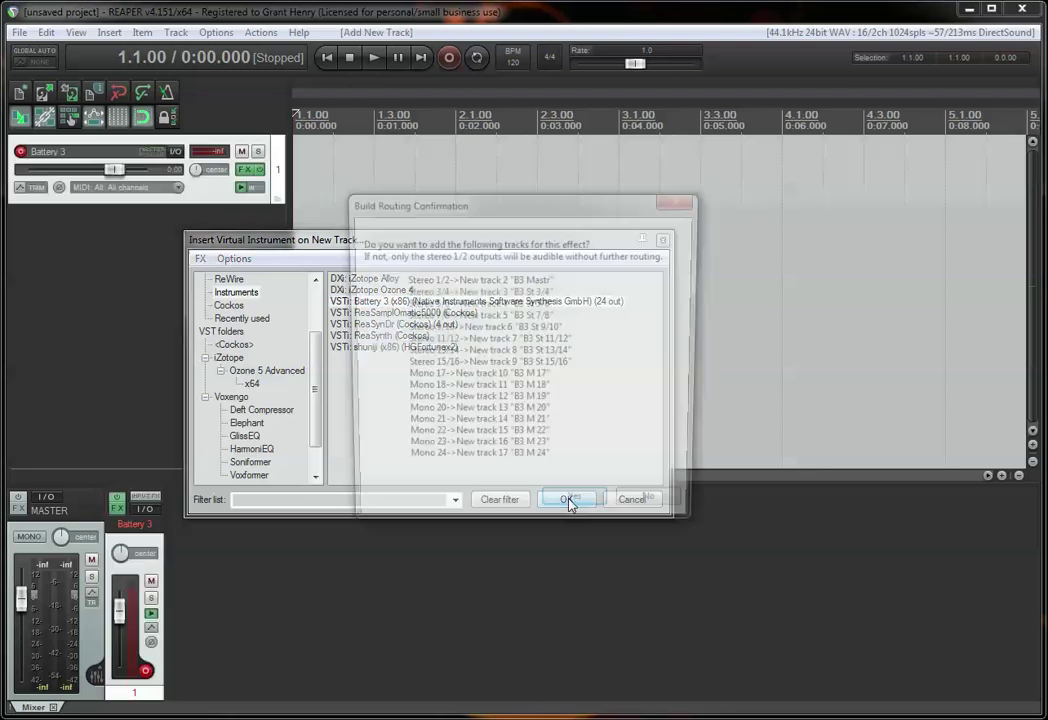
{"action": "left_click_drag", "start_coordinate": [489, 207], "coordinate": [508, 209]}
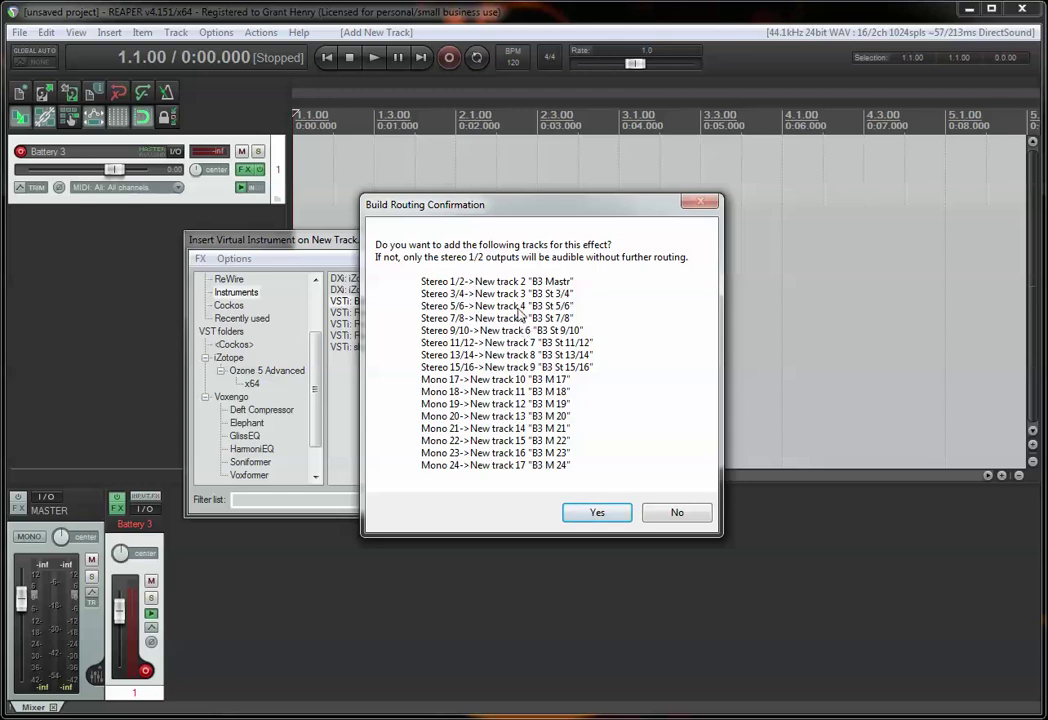
{"action": "left_click_drag", "start_coordinate": [521, 210], "coordinate": [511, 225]}
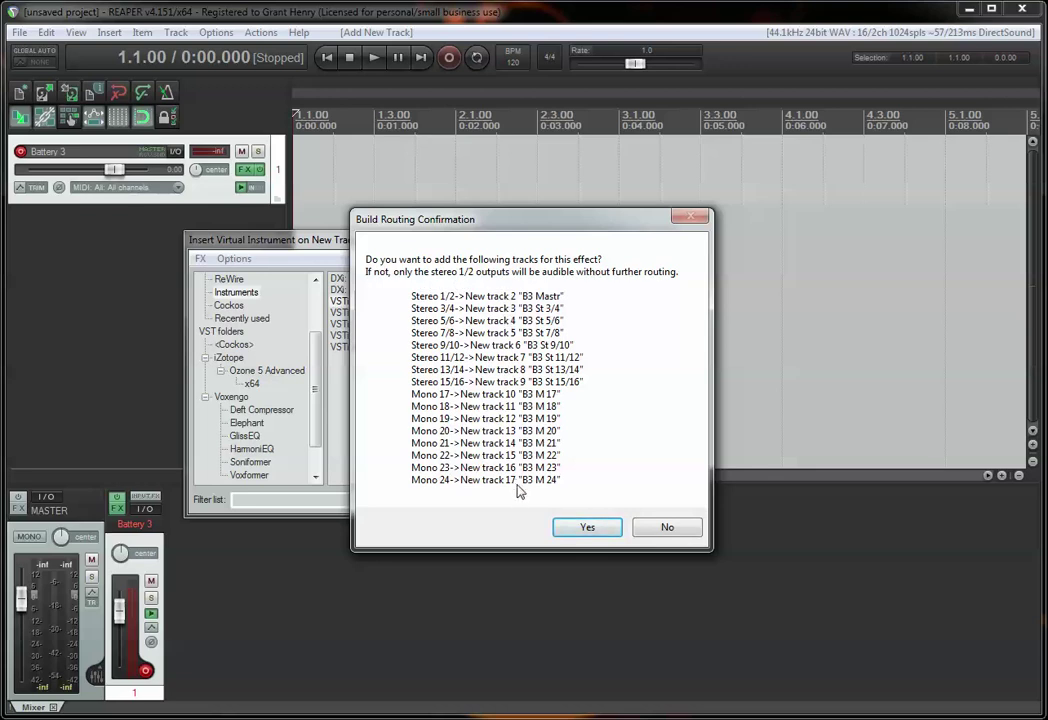
{"action": "left_click", "coordinate": [586, 530]}
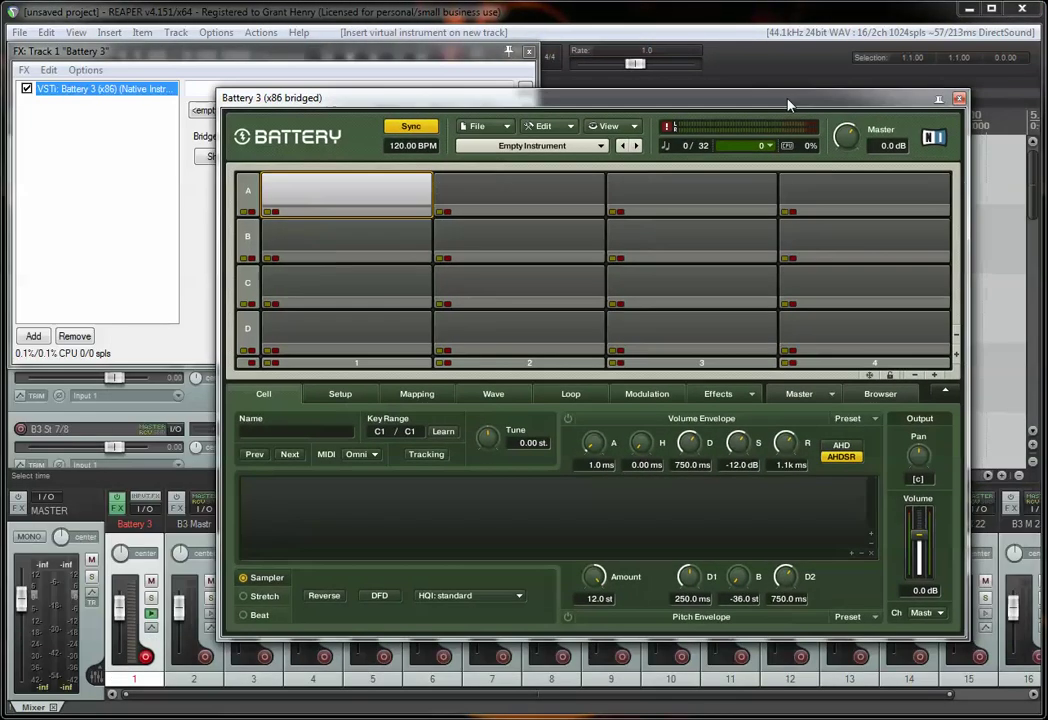
- Select cells B1 and A1 in Battery 3 and close both the instrument interface and the track's FX window
{"action": "left_click_drag", "start_coordinate": [398, 55], "coordinate": [509, 68]}
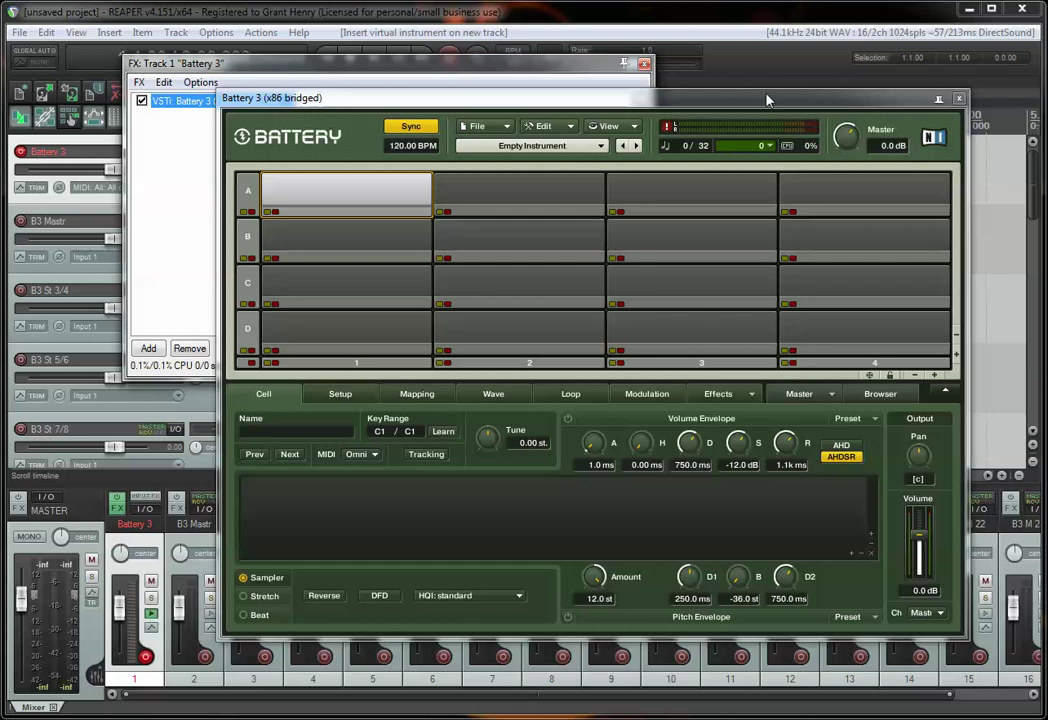
{"action": "left_click_drag", "start_coordinate": [887, 101], "coordinate": [866, 101]}
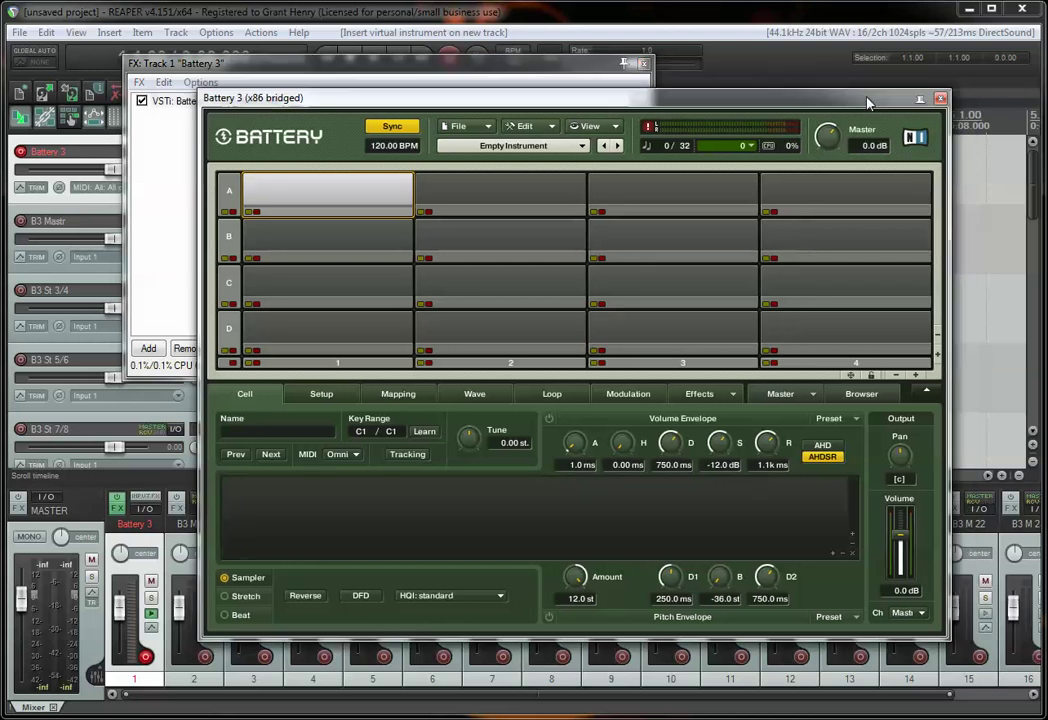
{"action": "left_click", "coordinate": [421, 218]}
{"action": "left_click", "coordinate": [327, 258]}
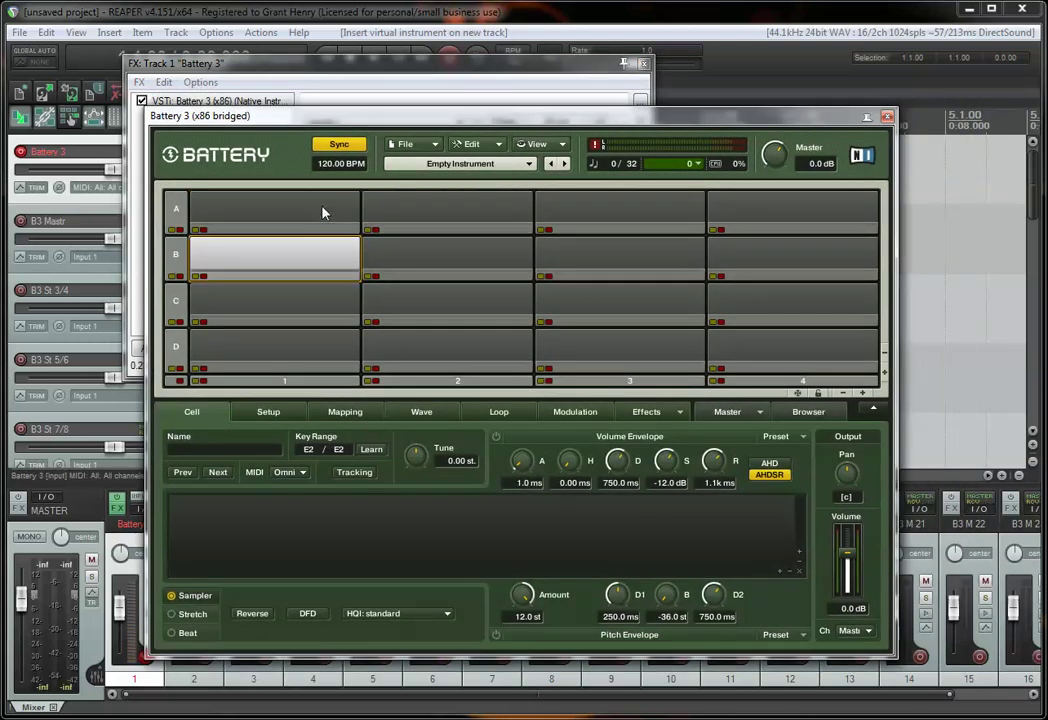
{"action": "left_click", "coordinate": [322, 213]}
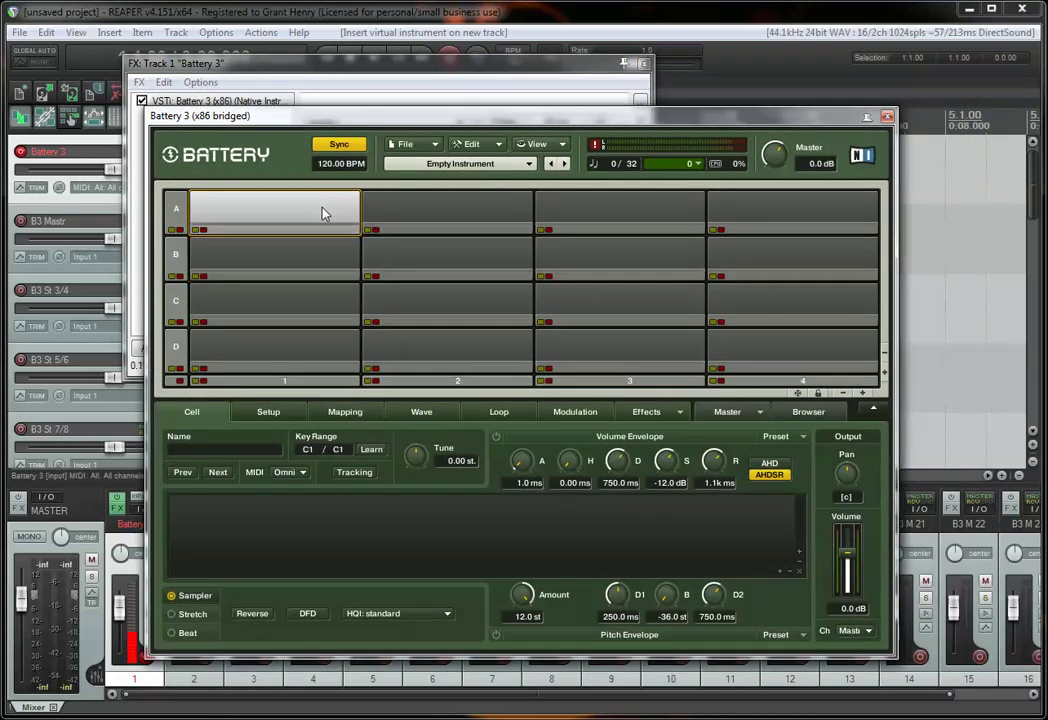
{"action": "left_click", "coordinate": [886, 118]}
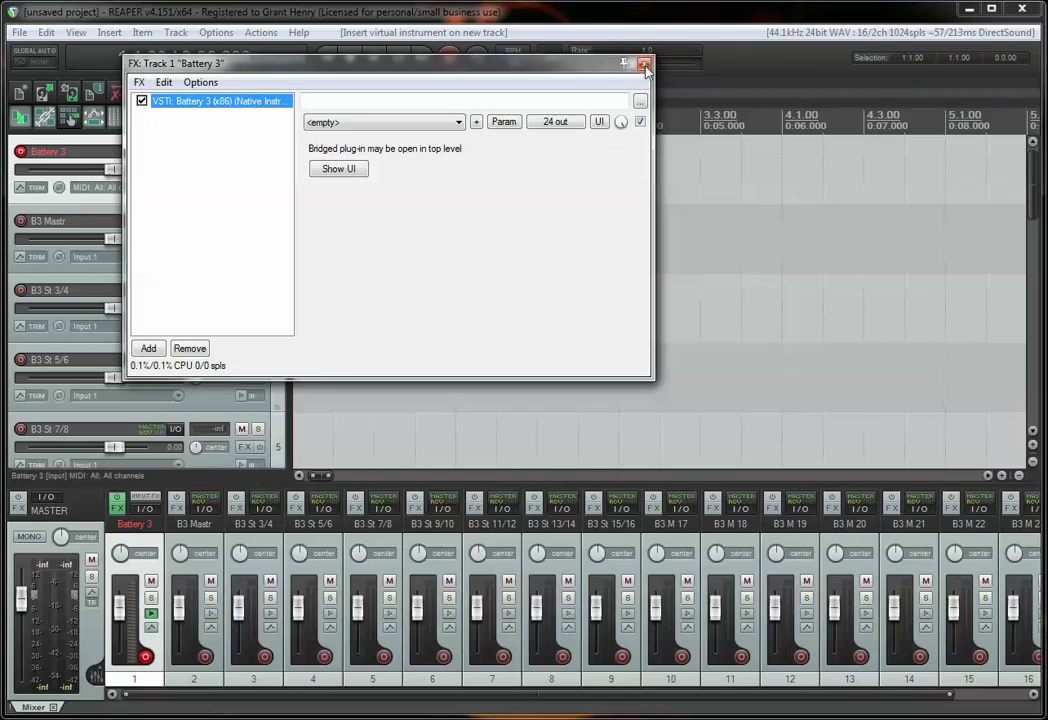
{"action": "left_click", "coordinate": [644, 65]}
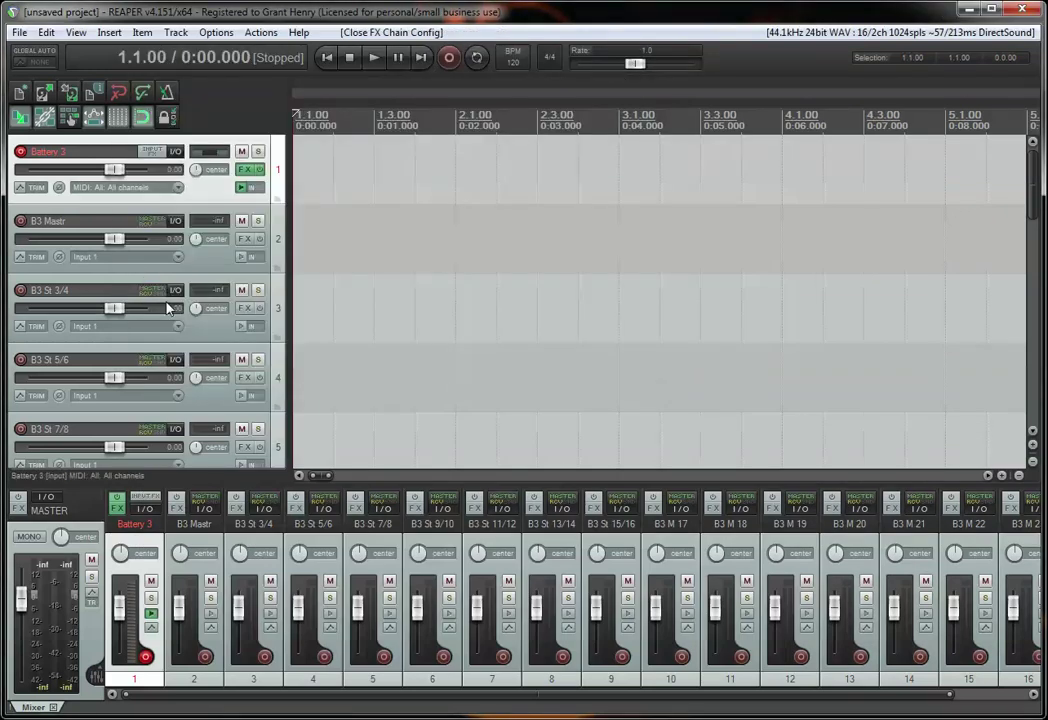
- Look through the generated Battery 3 output tracks, checking their names from B3 Mastr to B3 St 11/12
{"action": "scroll", "coordinate": [172, 325], "scroll_direction": "down", "scroll_amount": 11}
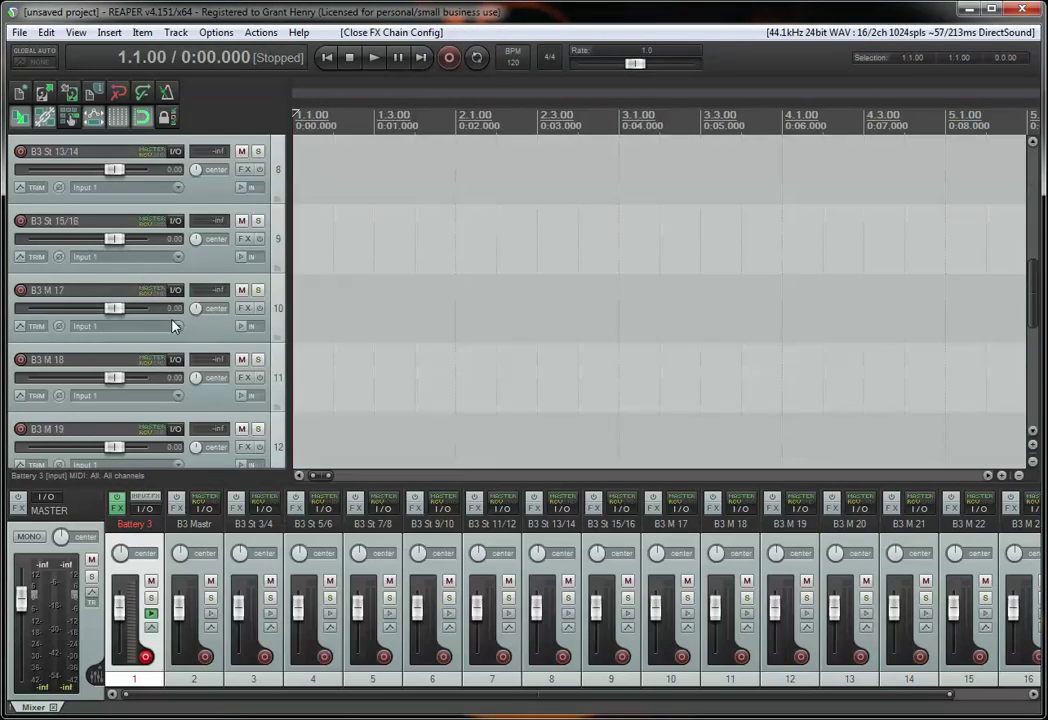
{"action": "scroll", "coordinate": [172, 325], "scroll_direction": "up", "scroll_amount": 11}
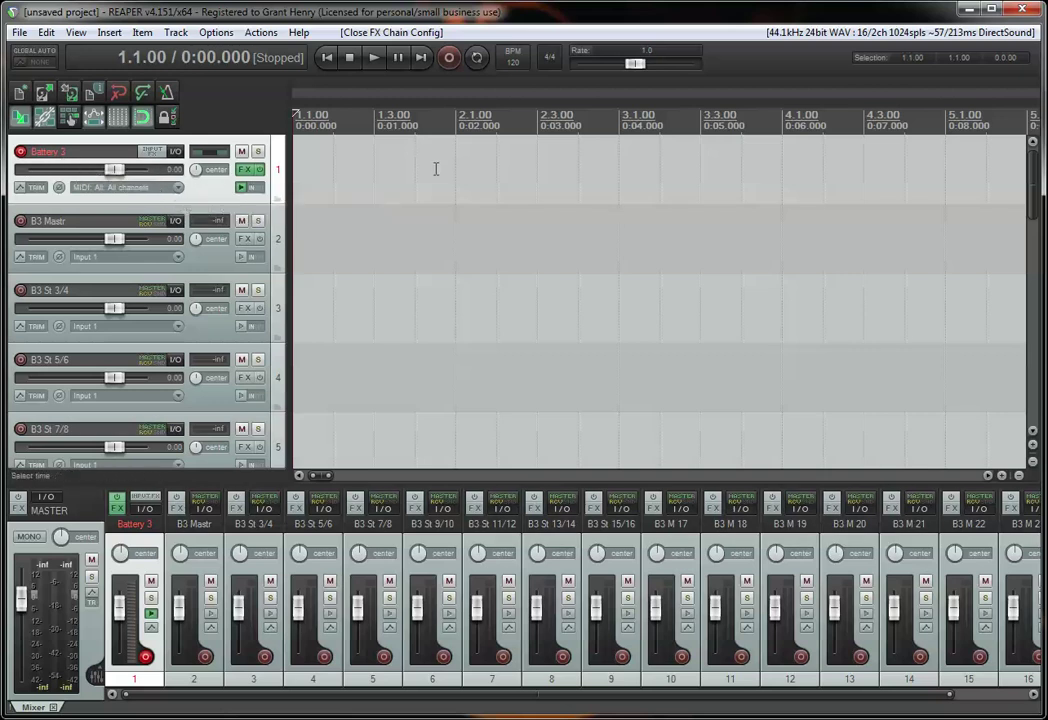
{"action": "left_click", "coordinate": [218, 262]}
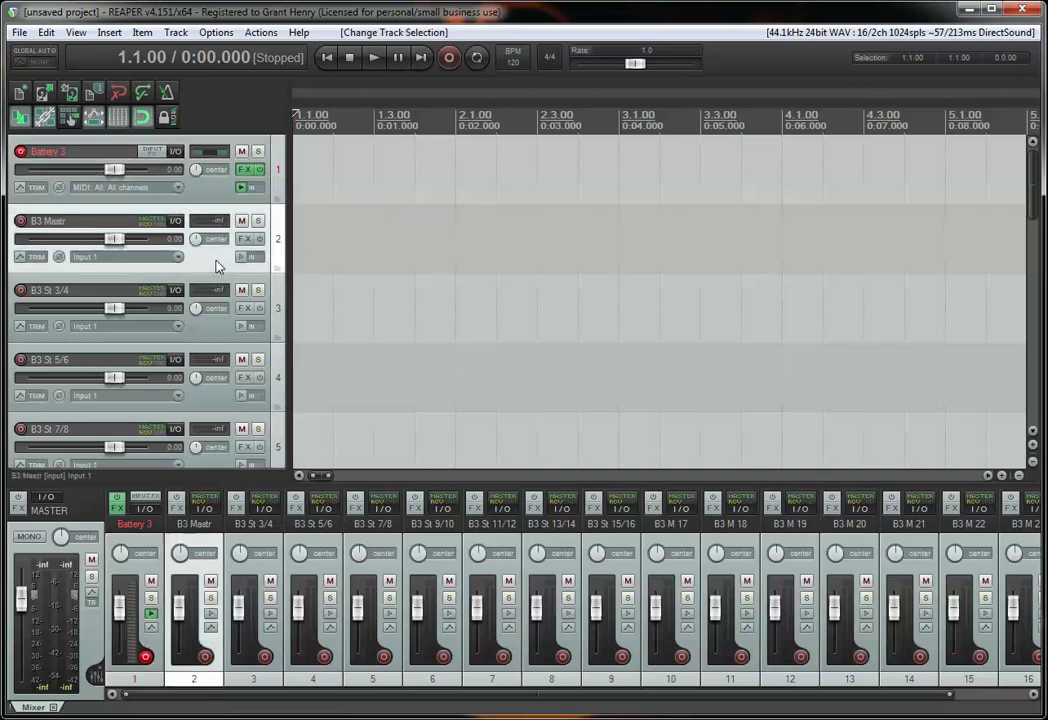
{"action": "left_click", "coordinate": [219, 325]}
{"action": "left_click", "coordinate": [220, 405]}
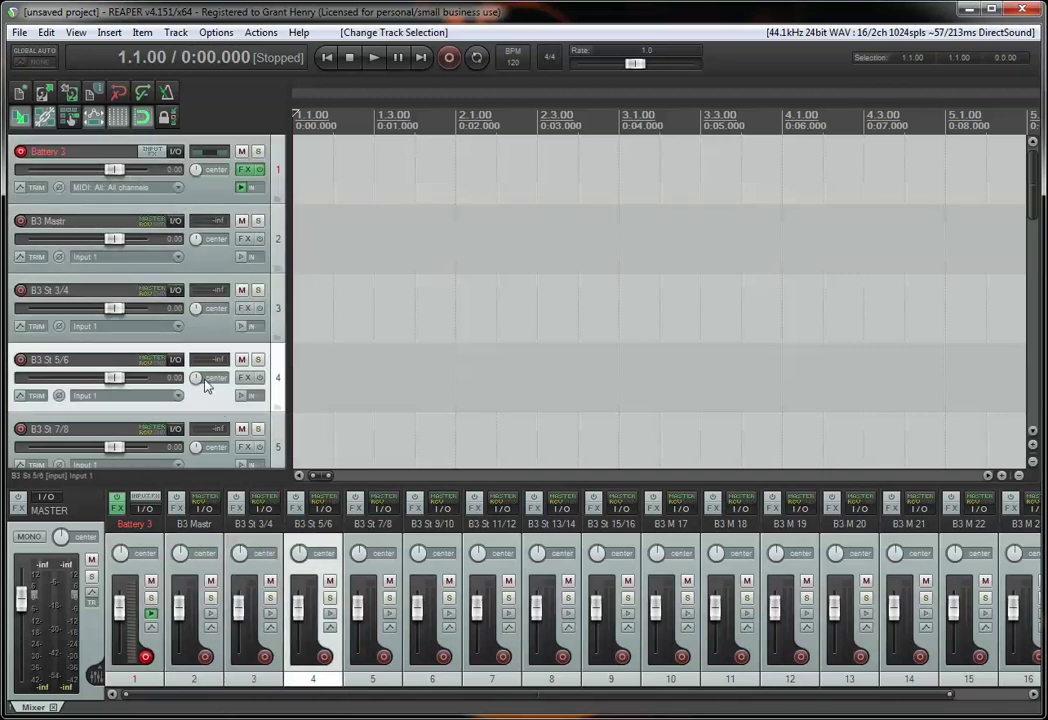
{"action": "left_click", "coordinate": [57, 226]}
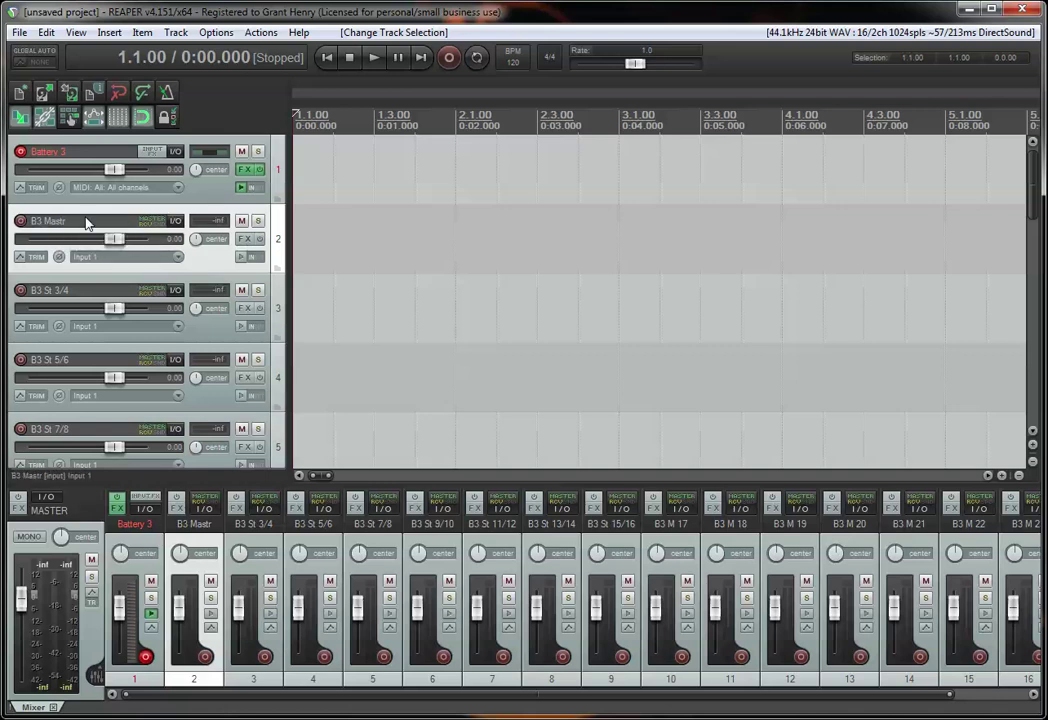
{"action": "left_click", "coordinate": [57, 296]}
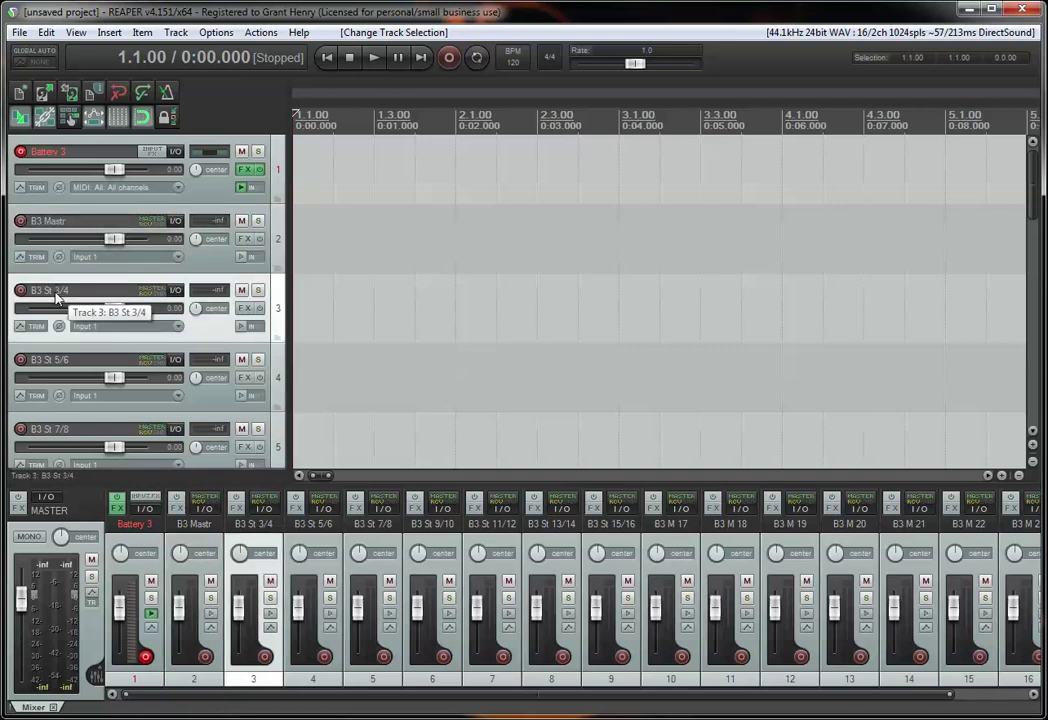
{"action": "left_click", "coordinate": [62, 366]}
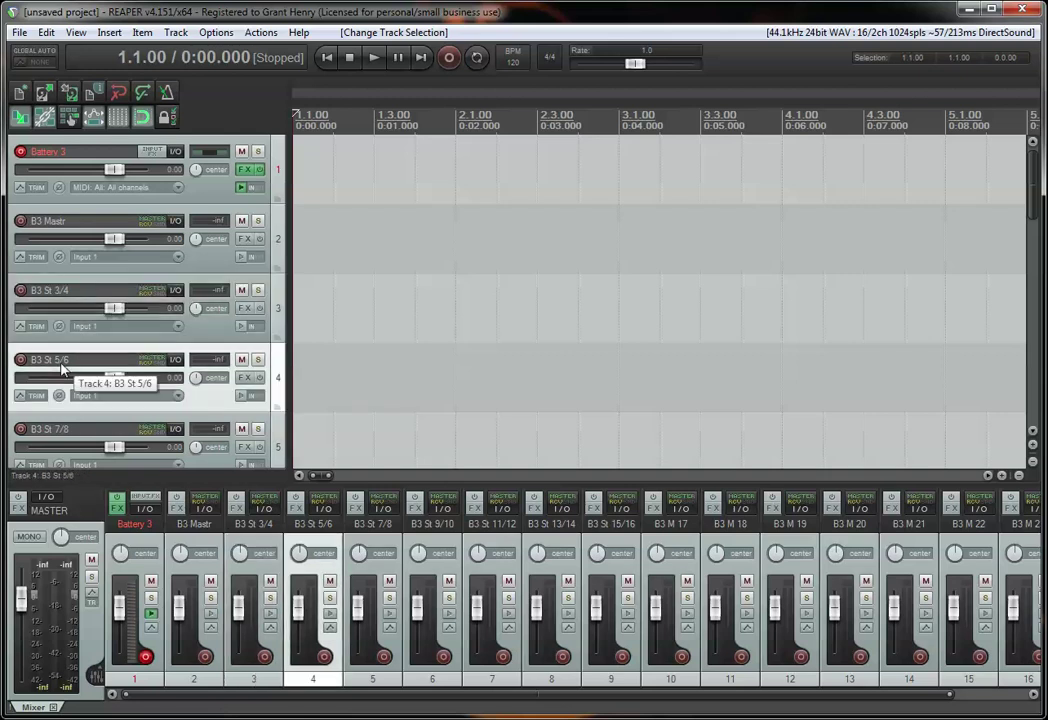
{"action": "scroll", "coordinate": [210, 268], "scroll_direction": "down", "scroll_amount": 4}
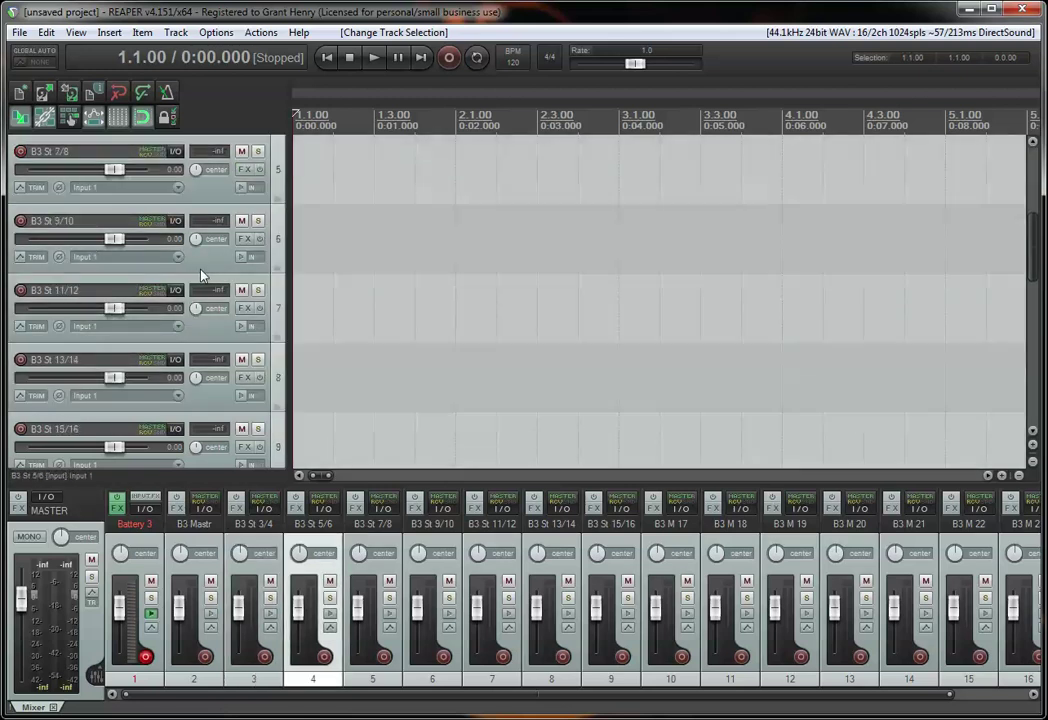
{"action": "left_click", "coordinate": [44, 300]}
- Delete the surplus output tracks from B3 St 13/14 through B3 M 24
{"action": "scroll", "coordinate": [80, 318], "scroll_direction": "down", "scroll_amount": 2}
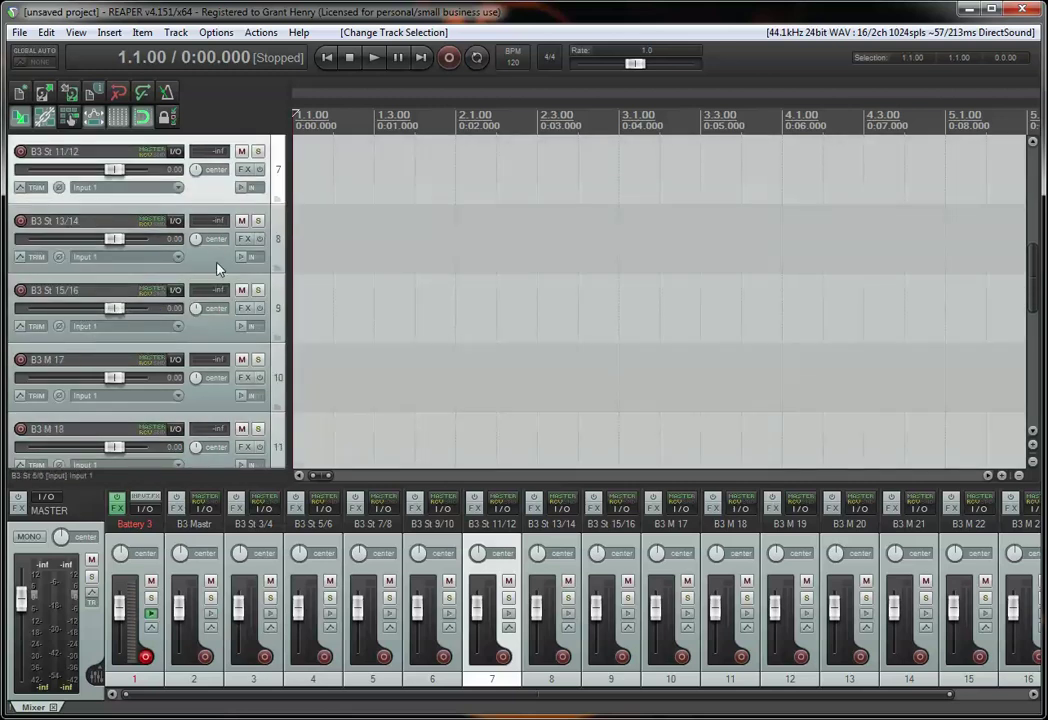
{"action": "left_click", "coordinate": [218, 268]}
{"action": "scroll", "coordinate": [218, 268], "scroll_direction": "down", "scroll_amount": 7}
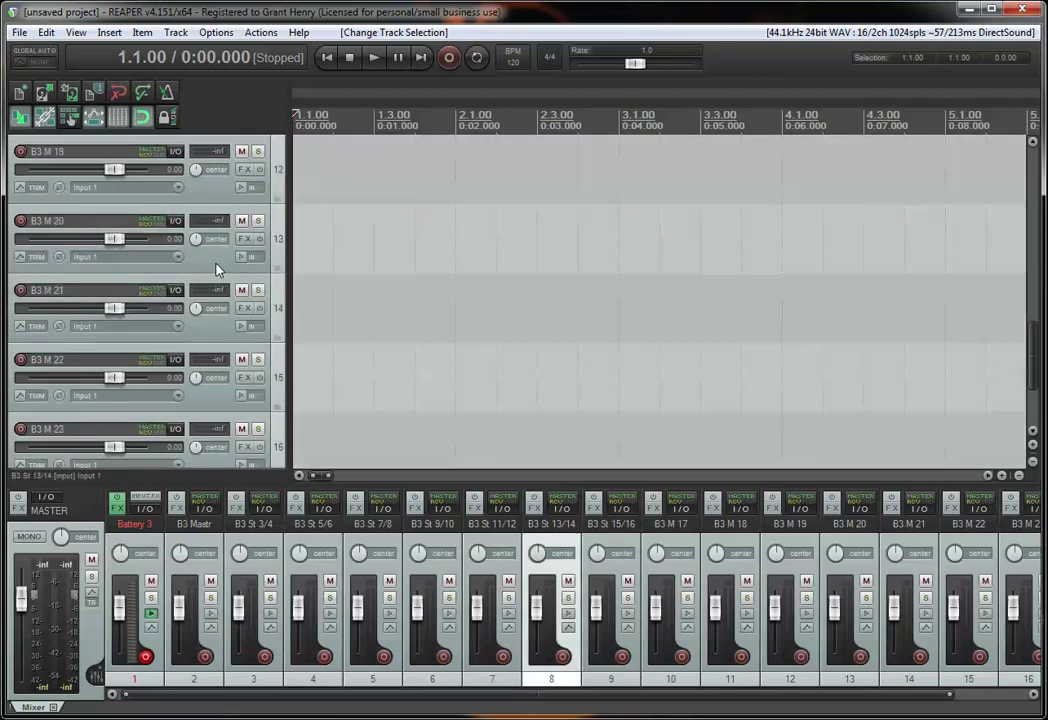
{"action": "left_click", "coordinate": [213, 405], "text": "shift"}
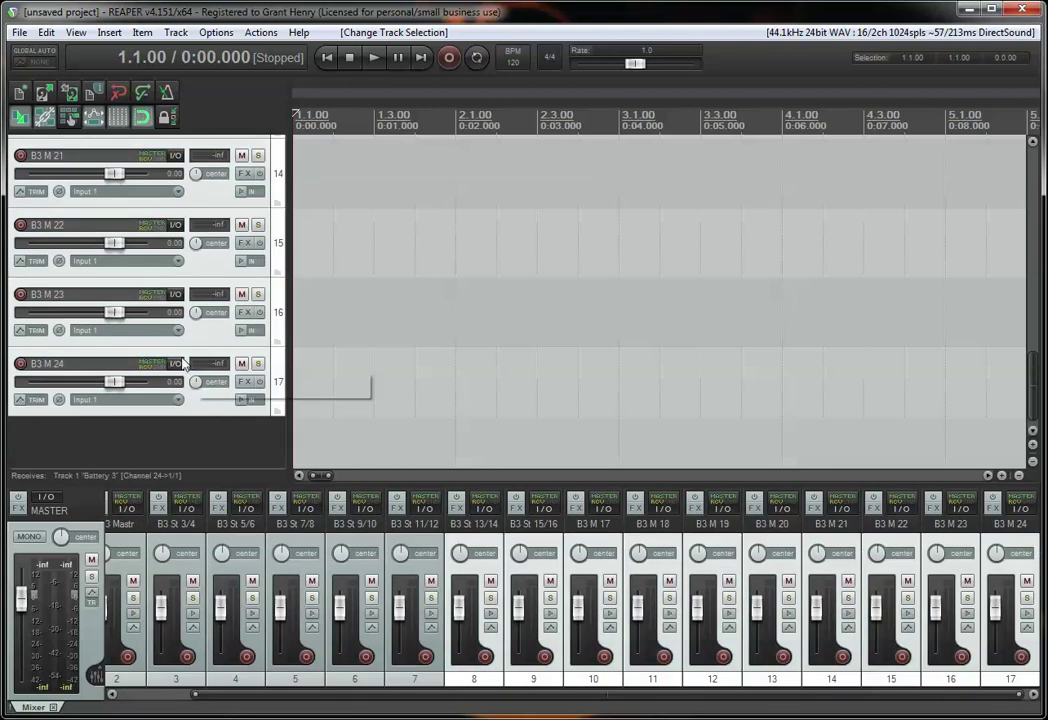
{"action": "key", "text": "Delete"}
{"action": "left_click", "coordinate": [496, 400]}
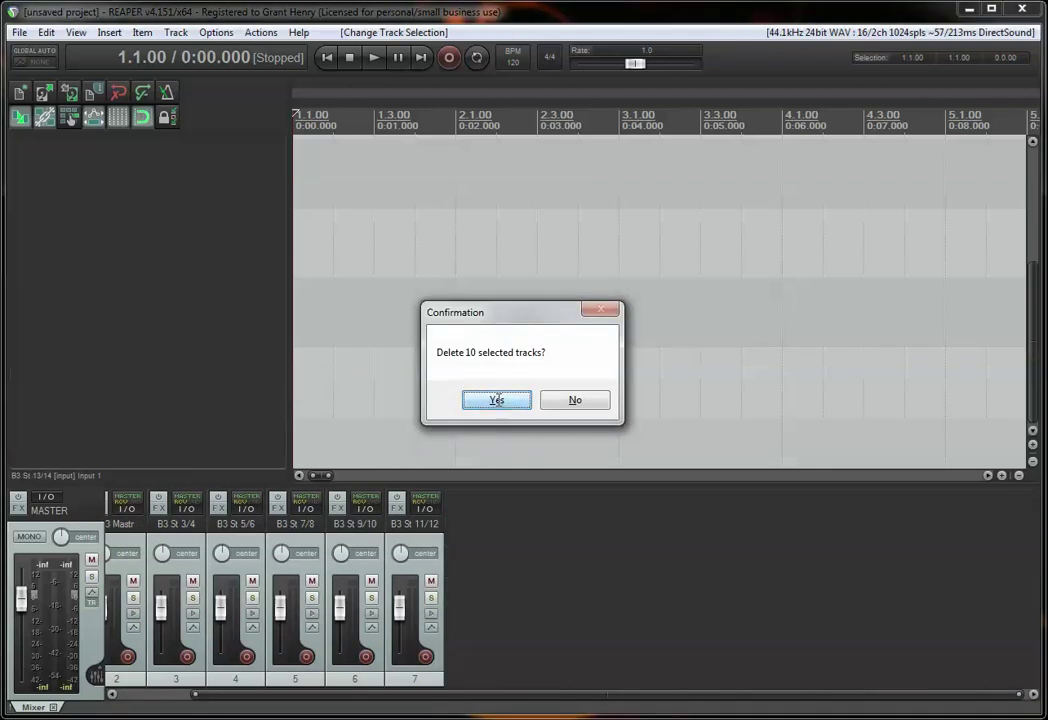
- Reduce the track heights until all remaining Battery 3 tracks fit in the track list
{"action": "scroll", "coordinate": [195, 348], "scroll_direction": "up", "scroll_amount": 4}
{"action": "scroll", "coordinate": [195, 350], "scroll_direction": "down", "scroll_amount": 4}
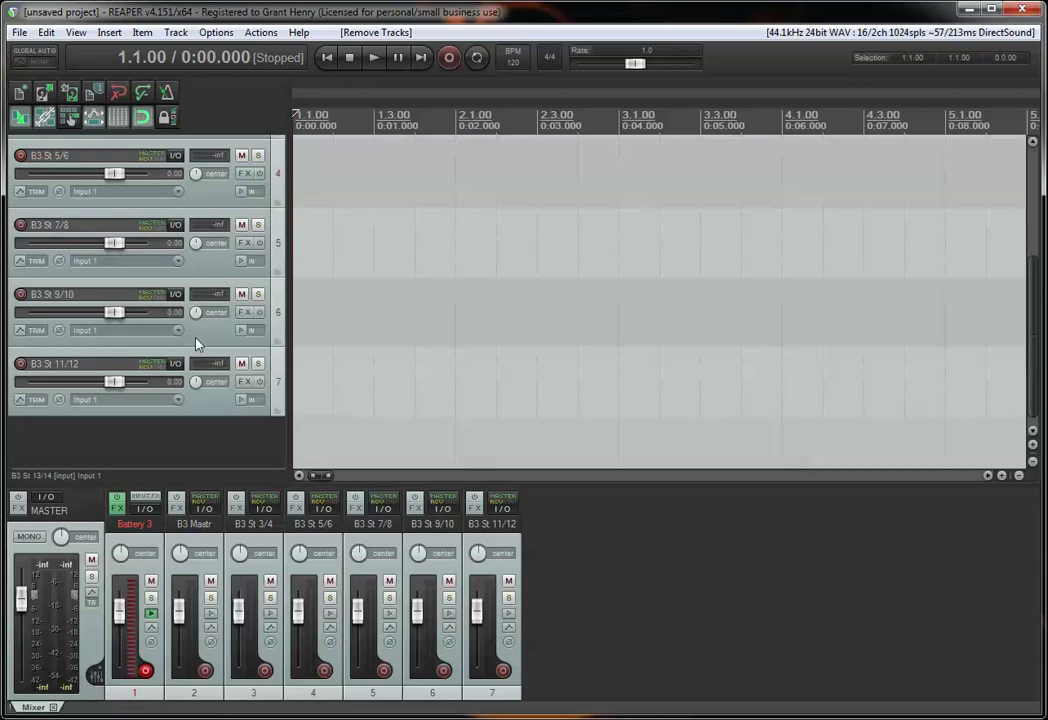
{"action": "scroll", "coordinate": [195, 341], "scroll_direction": "up", "scroll_amount": 4}
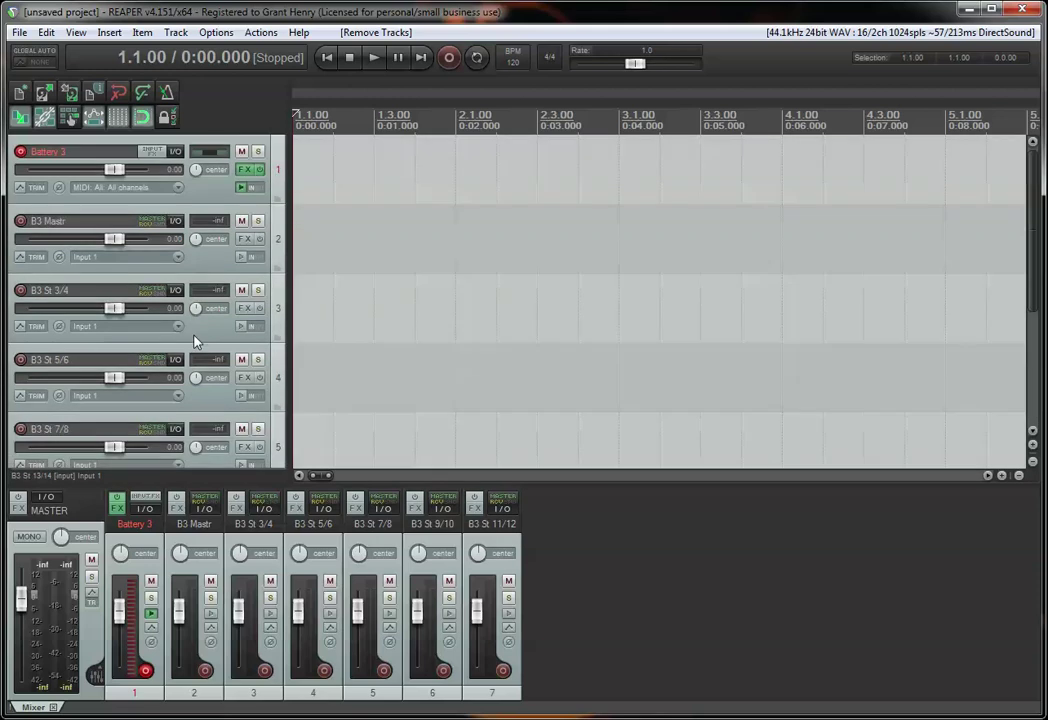
{"action": "left_click", "coordinate": [210, 270]}
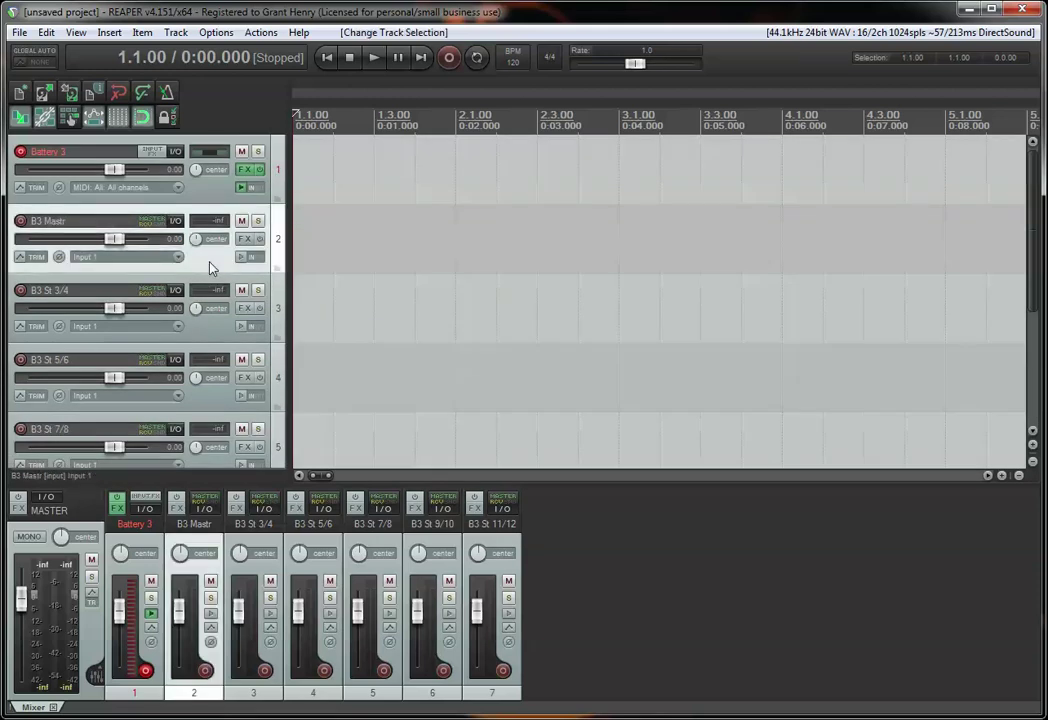
{"action": "scroll", "coordinate": [210, 268], "scroll_direction": "down", "scroll_amount": 4}
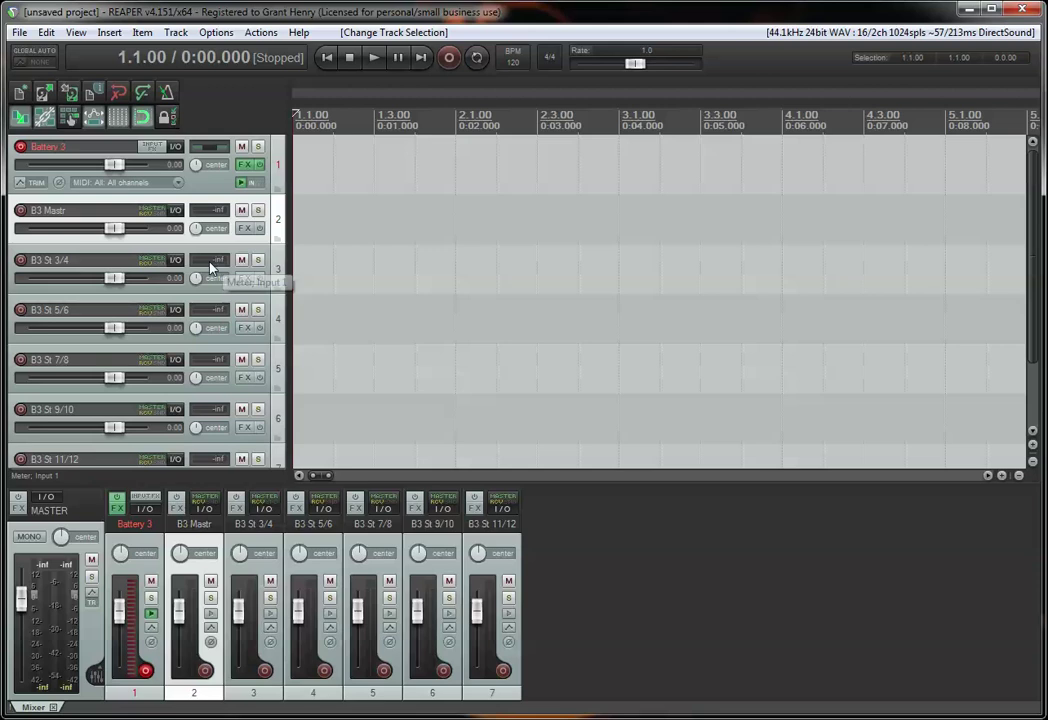
{"action": "scroll", "coordinate": [210, 268], "scroll_direction": "down", "scroll_amount": 2}
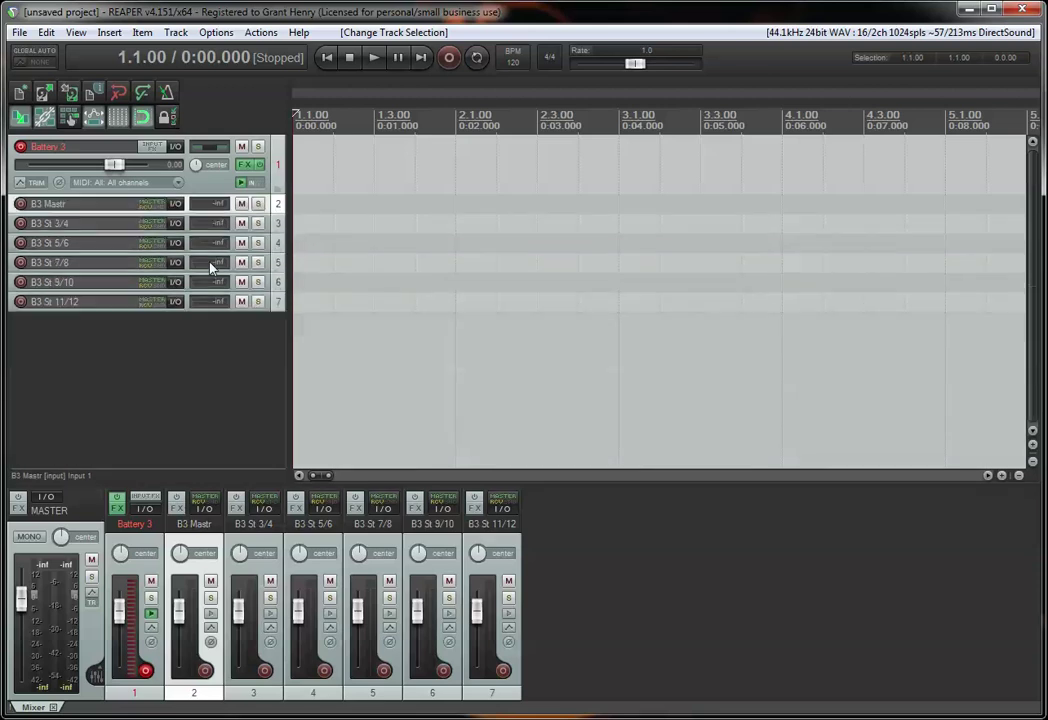
{"action": "left_click", "coordinate": [187, 367]}
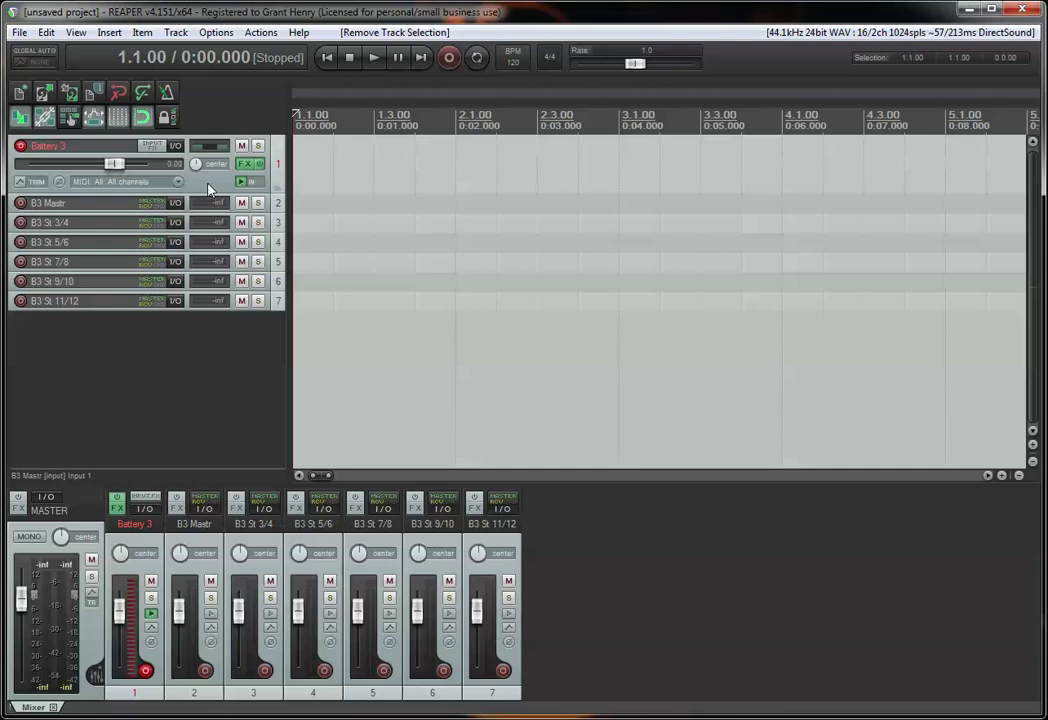
{"action": "right_click", "coordinate": [191, 344]}
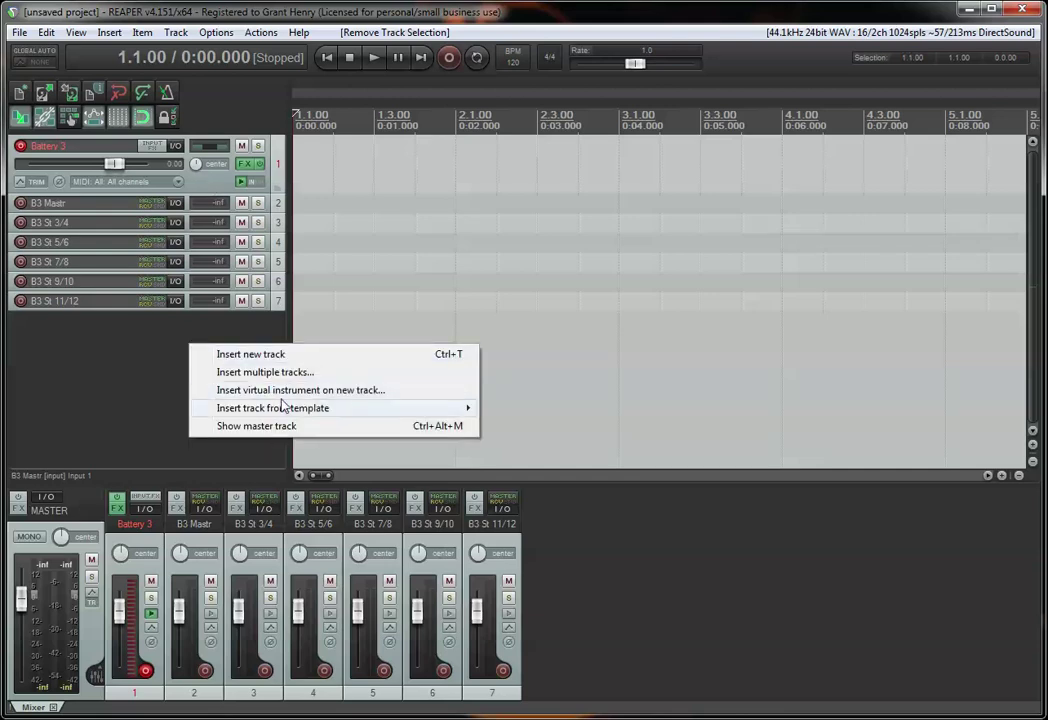
{"action": "left_click", "coordinate": [152, 363]}
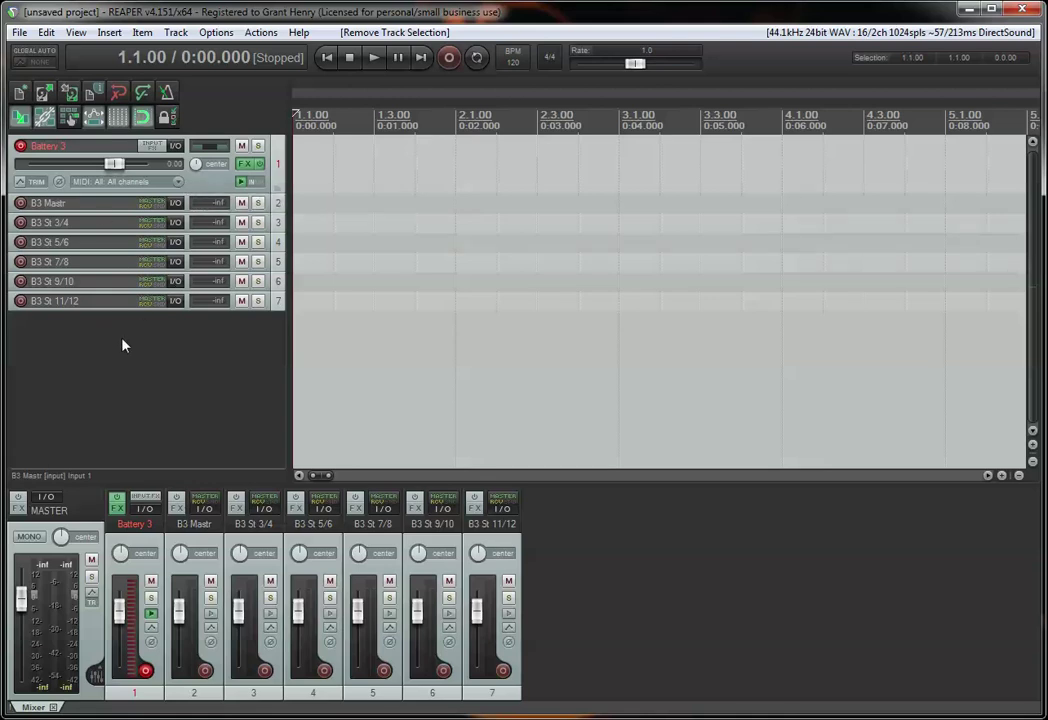
- Open the Battery 3 instrument interface from the Battery 3 track's FX and close the FX chain window behind it
{"action": "left_click", "coordinate": [176, 158]}
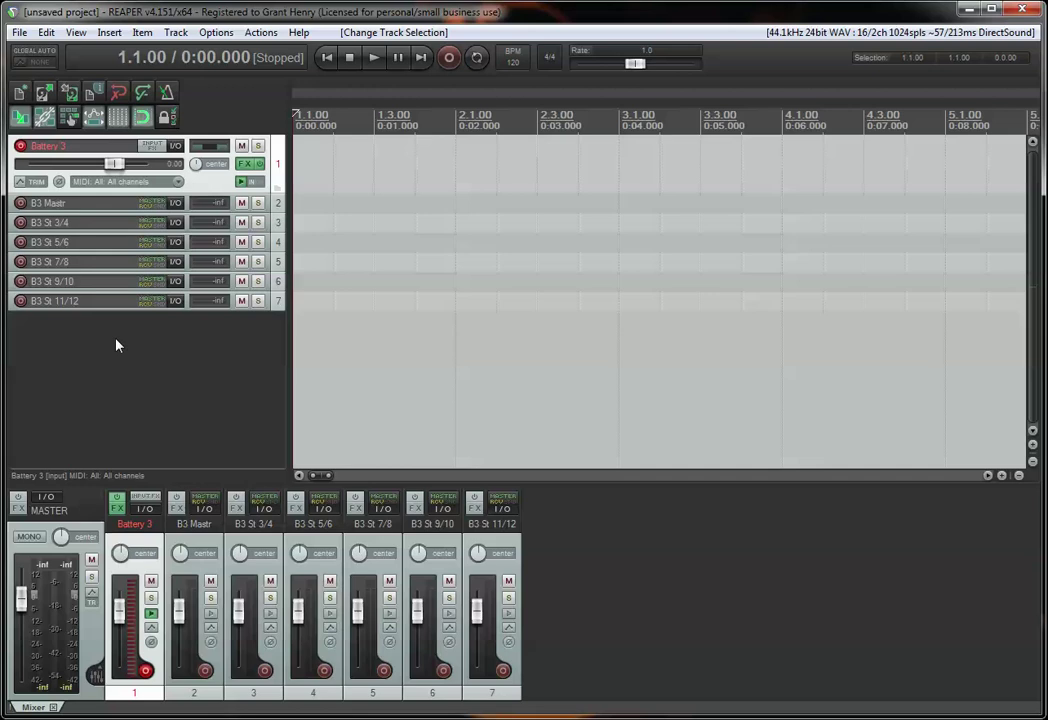
{"action": "left_click", "coordinate": [247, 166]}
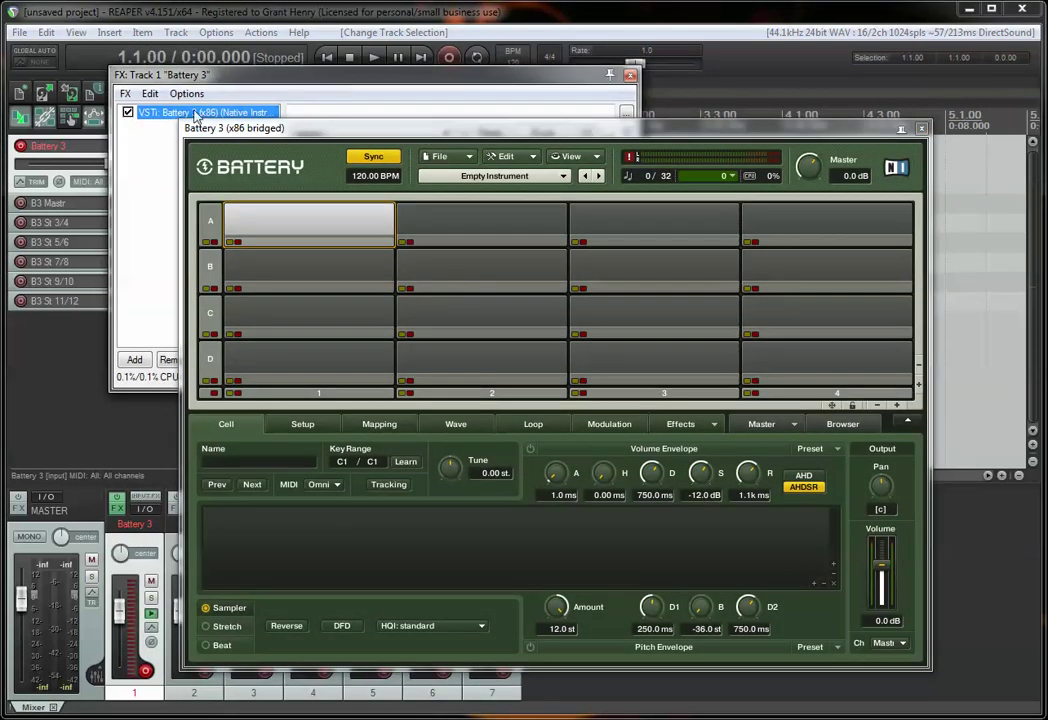
{"action": "left_click", "coordinate": [630, 75]}
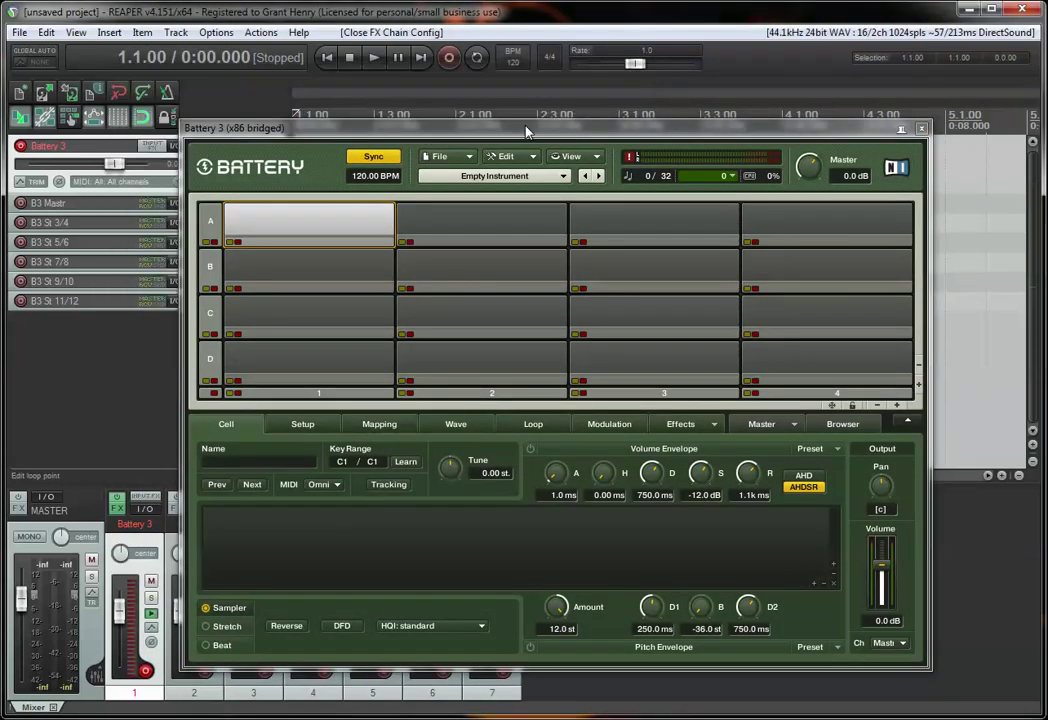
{"action": "left_click_drag", "start_coordinate": [522, 131], "coordinate": [516, 97]}
- Go through individual cells in rows A and B of the empty Battery 3 kit, finishing on cell A1
{"action": "left_click", "coordinate": [473, 197]}
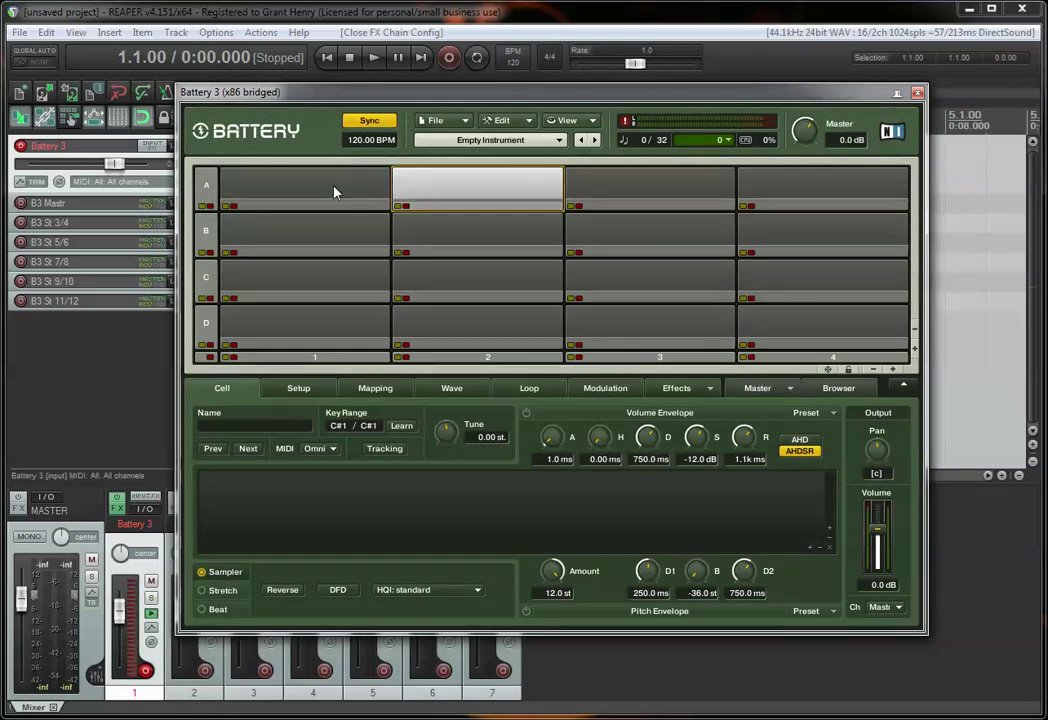
{"action": "left_click", "coordinate": [305, 190]}
{"action": "left_click", "coordinate": [660, 199]}
{"action": "left_click", "coordinate": [643, 234]}
{"action": "left_click", "coordinate": [818, 199]}
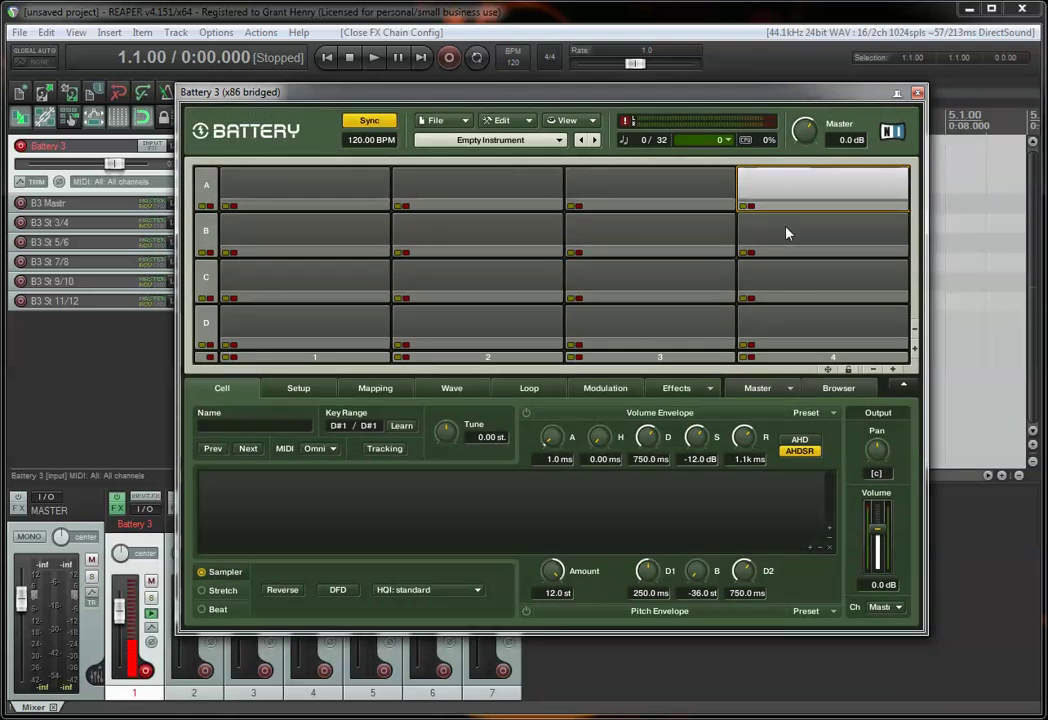
{"action": "left_click", "coordinate": [786, 231]}
{"action": "left_click", "coordinate": [367, 192]}
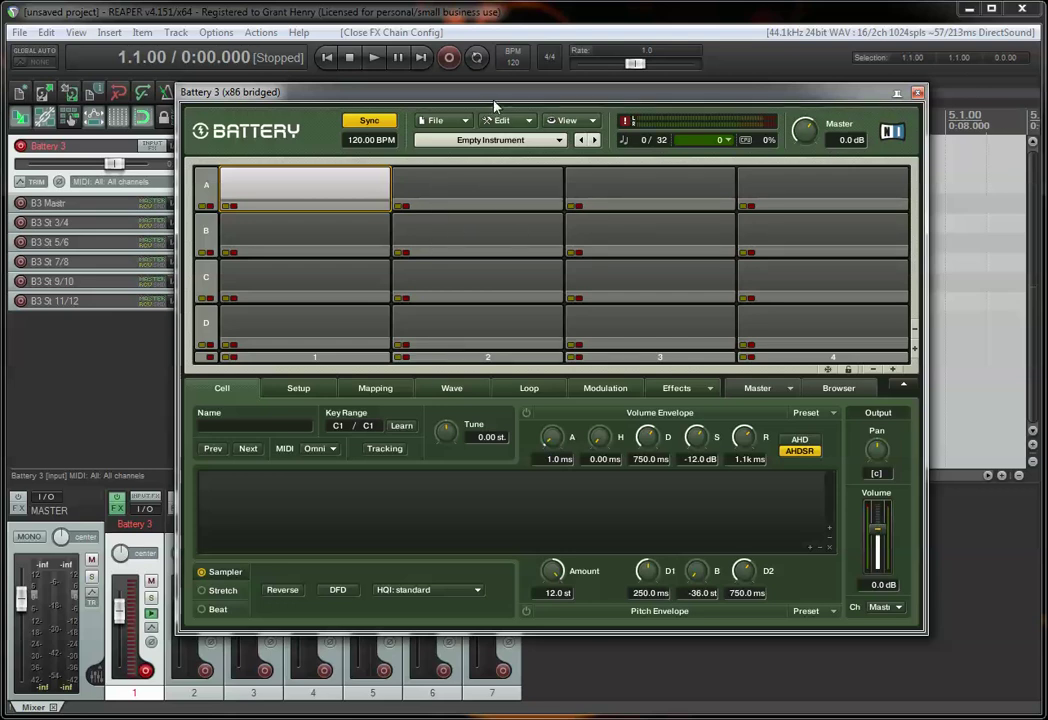
{"action": "mouse_move", "coordinate": [500, 97]}
{"action": "left_mouse_down"}
{"action": "mouse_move", "coordinate": [484, 110]}
{"action": "mouse_move", "coordinate": [502, 116]}
{"action": "left_mouse_up"}
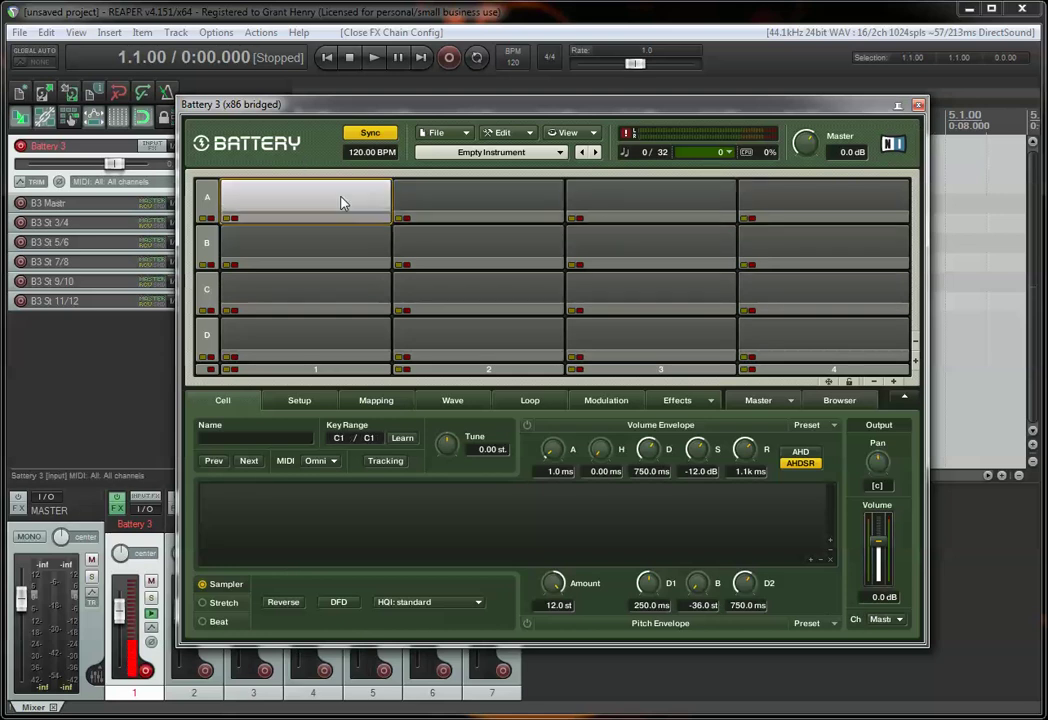
{"action": "left_click_drag", "start_coordinate": [353, 104], "coordinate": [376, 107]}
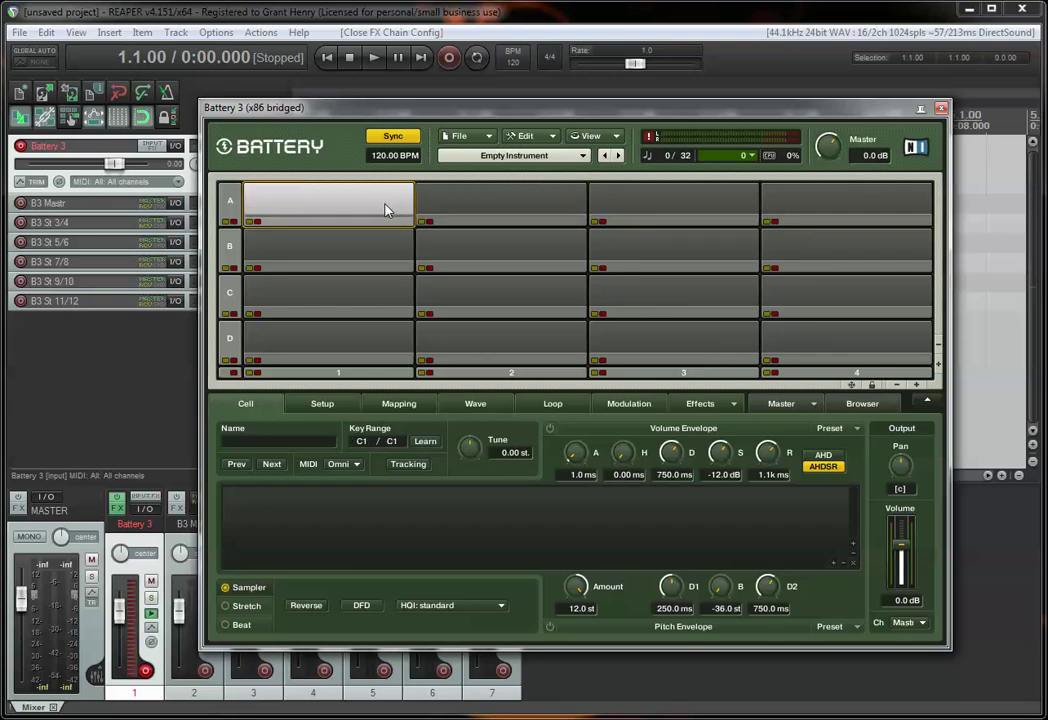
{"action": "left_click_drag", "start_coordinate": [530, 112], "coordinate": [493, 104]}
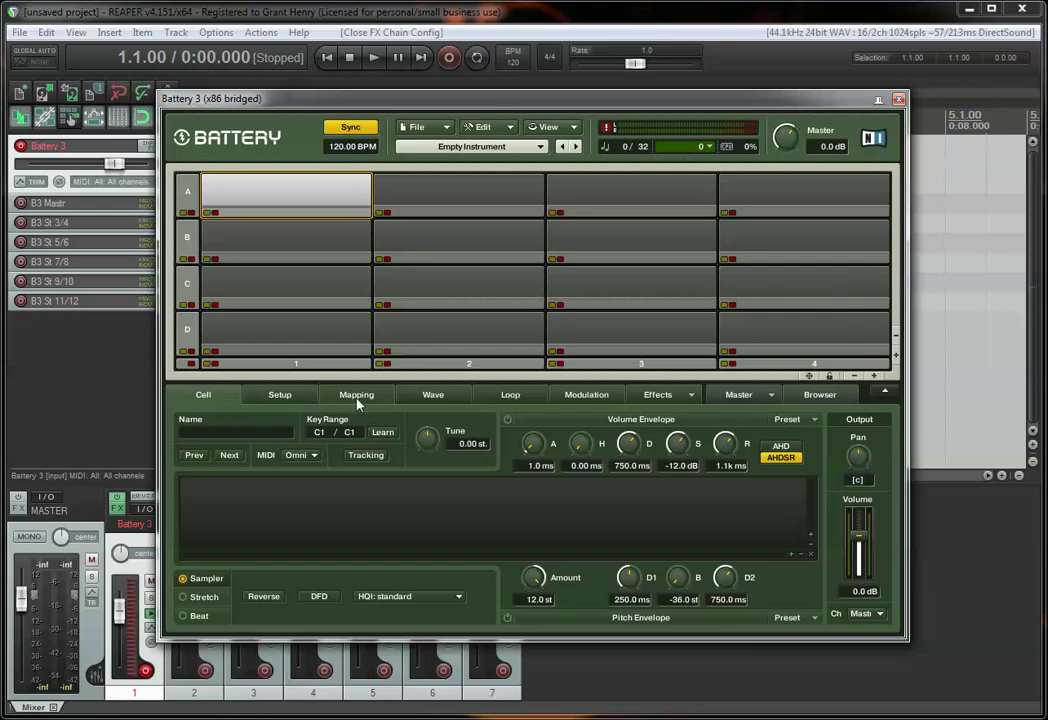
- Select cell A2 and browse Battery 3's file browser to the ns_kit7 folder under Recording on Big HD (D:)
{"action": "left_click", "coordinate": [632, 194]}
{"action": "left_click", "coordinate": [510, 206]}
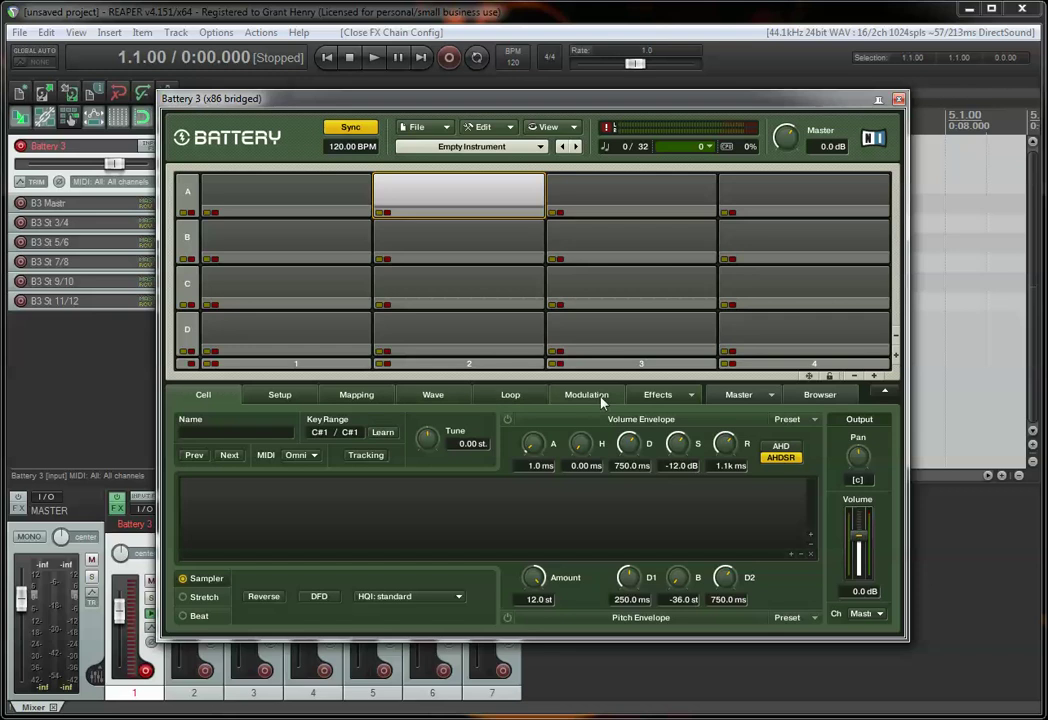
{"action": "left_click", "coordinate": [820, 395]}
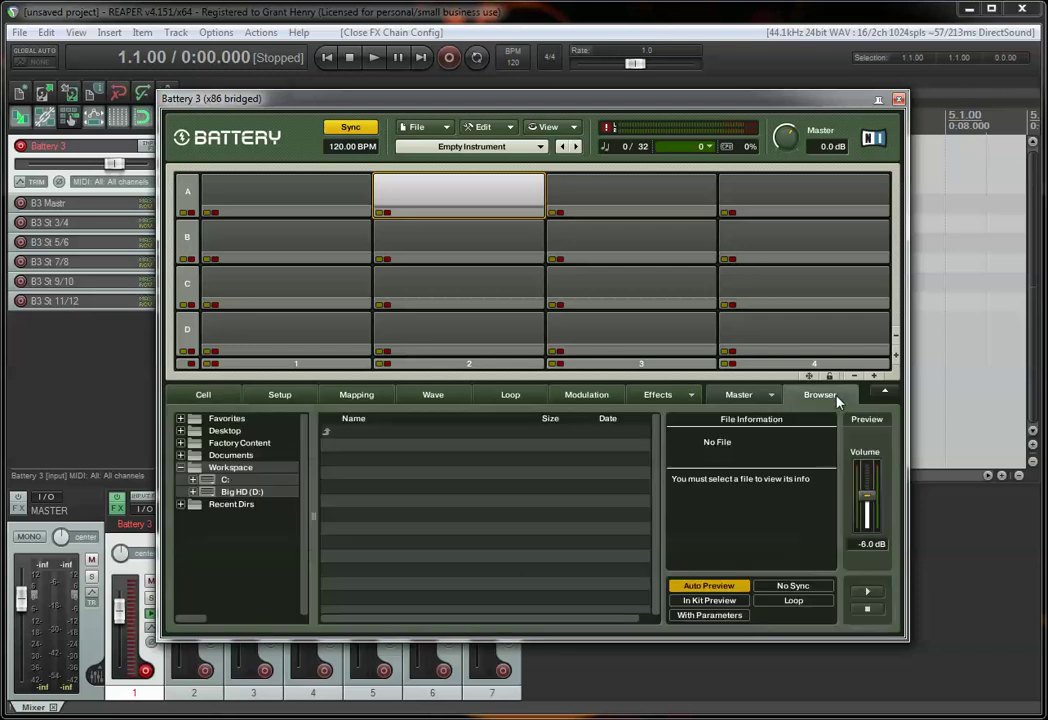
{"action": "left_click", "coordinate": [193, 493]}
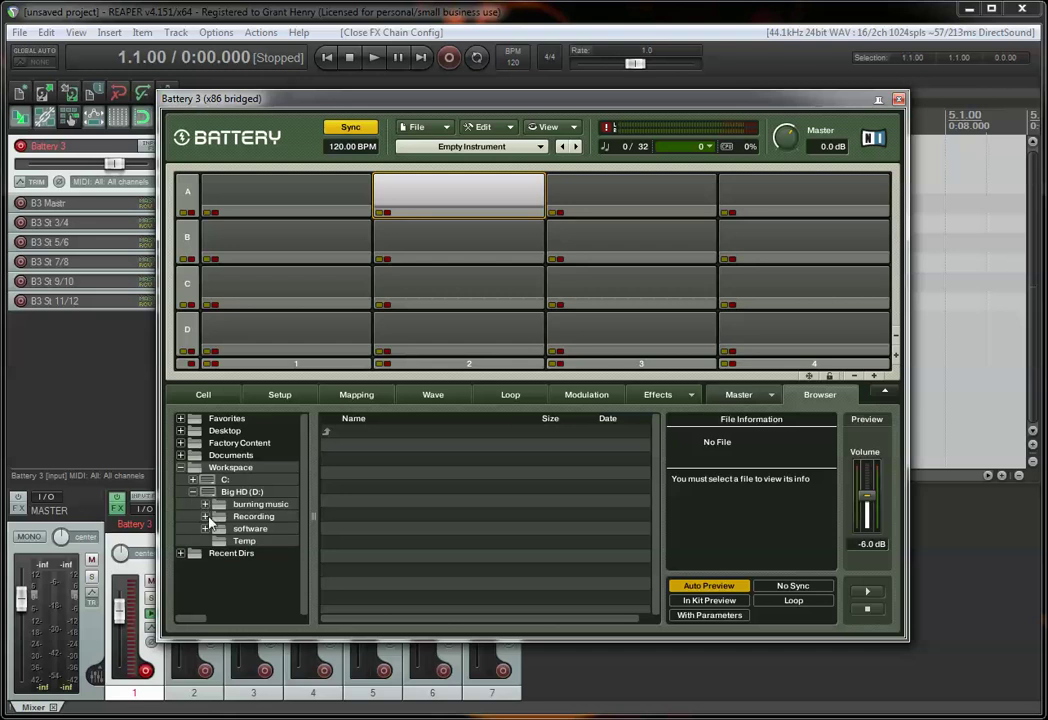
{"action": "left_click", "coordinate": [206, 517]}
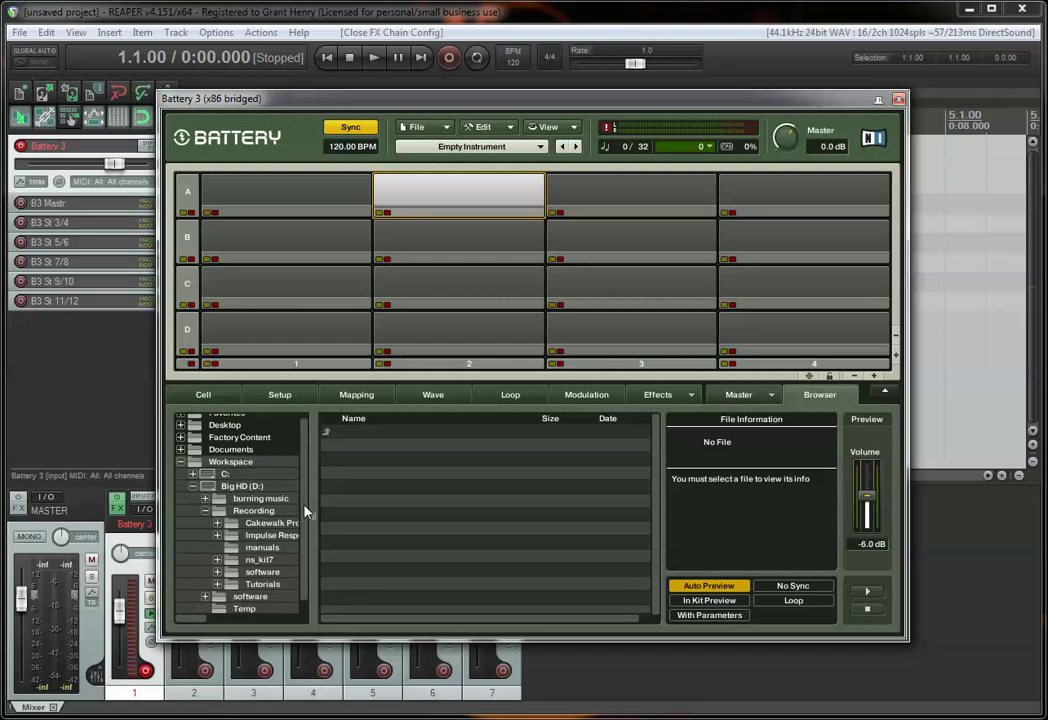
{"action": "scroll", "coordinate": [270, 520], "scroll_direction": "down", "scroll_amount": 1}
{"action": "left_click", "coordinate": [250, 544]}
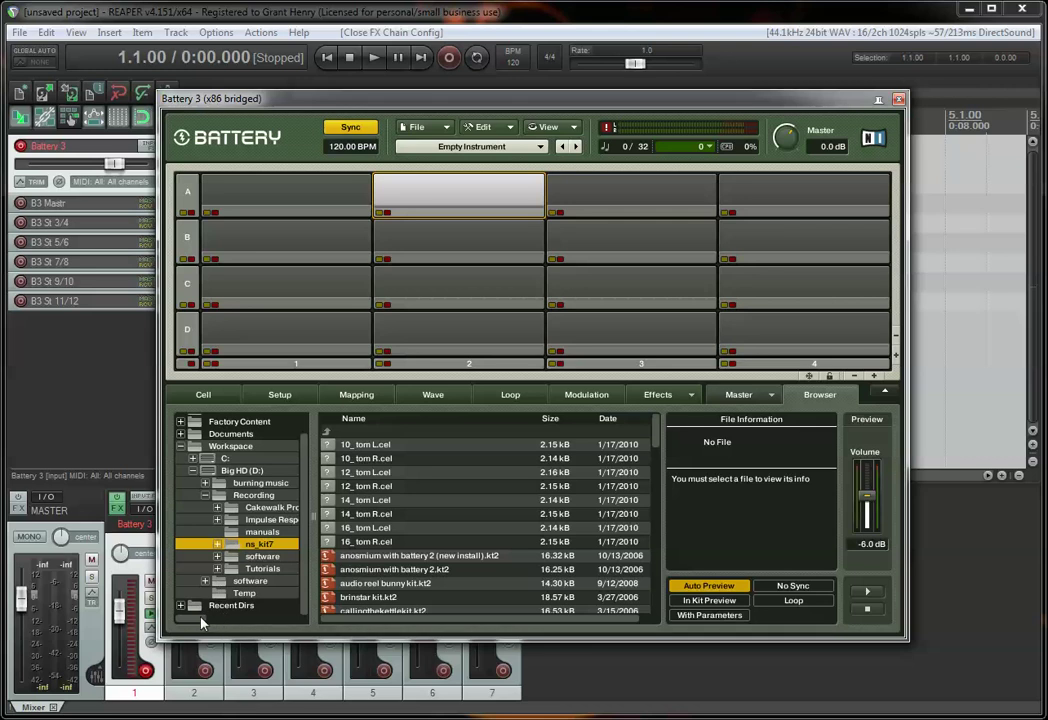
- Expand ns_kit7 and its samples folder to show the kick drum folders inside kicks
{"action": "left_click_drag", "start_coordinate": [205, 620], "coordinate": [198, 626]}
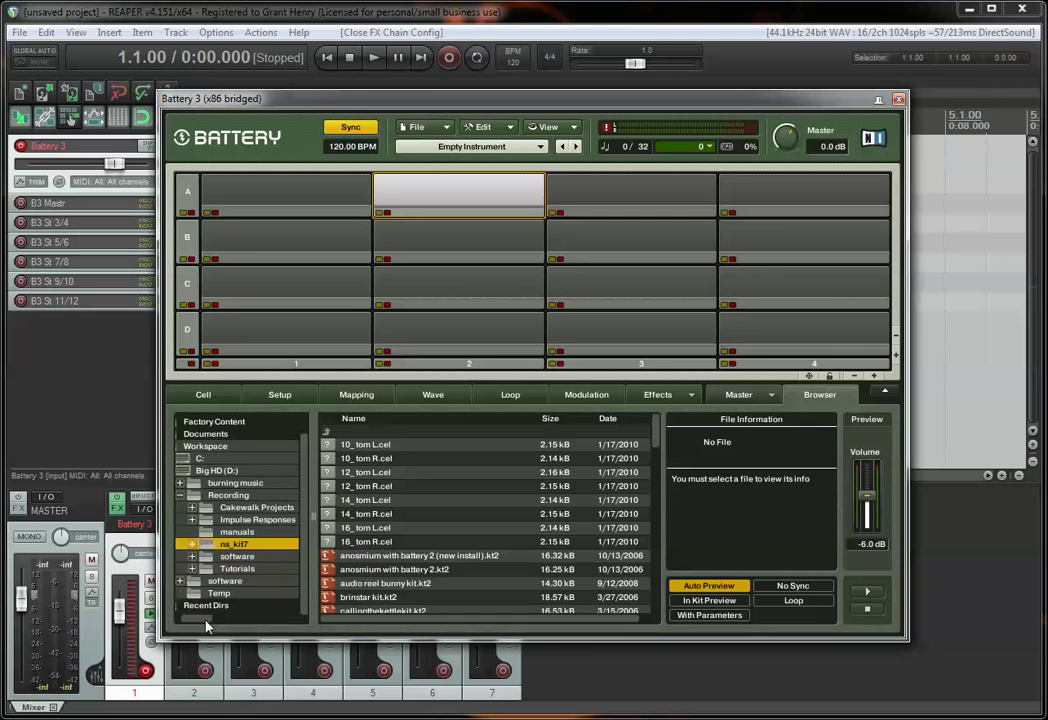
{"action": "left_click", "coordinate": [196, 545]}
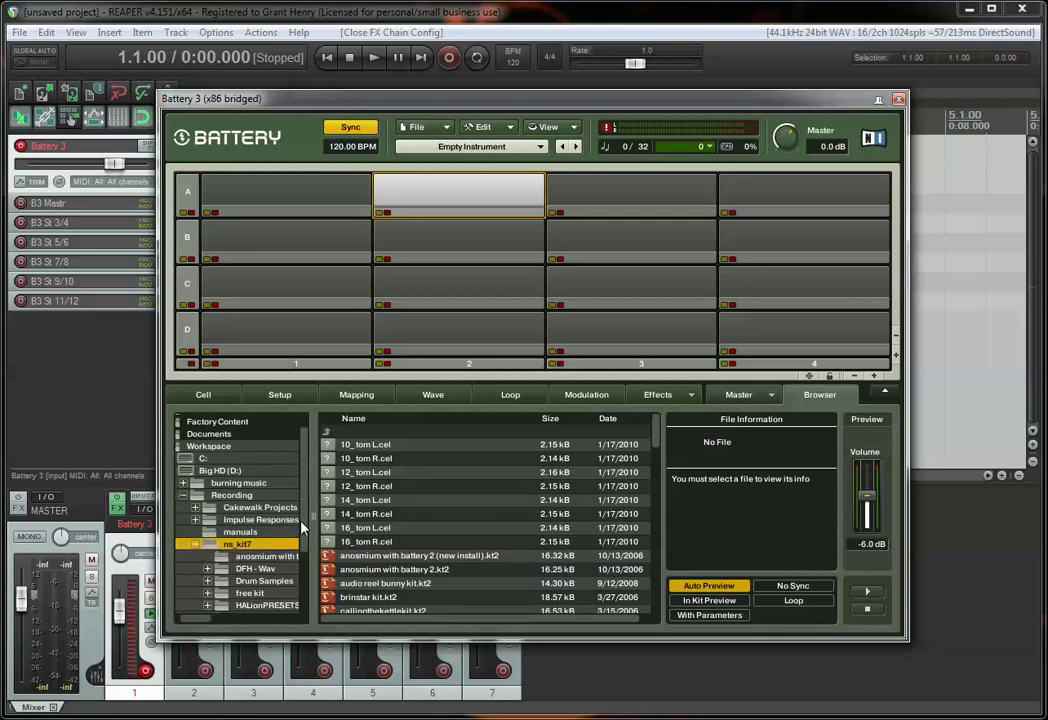
{"action": "scroll", "coordinate": [250, 500], "scroll_direction": "down", "scroll_amount": 2}
{"action": "scroll", "coordinate": [255, 480], "scroll_direction": "down", "scroll_amount": 4}
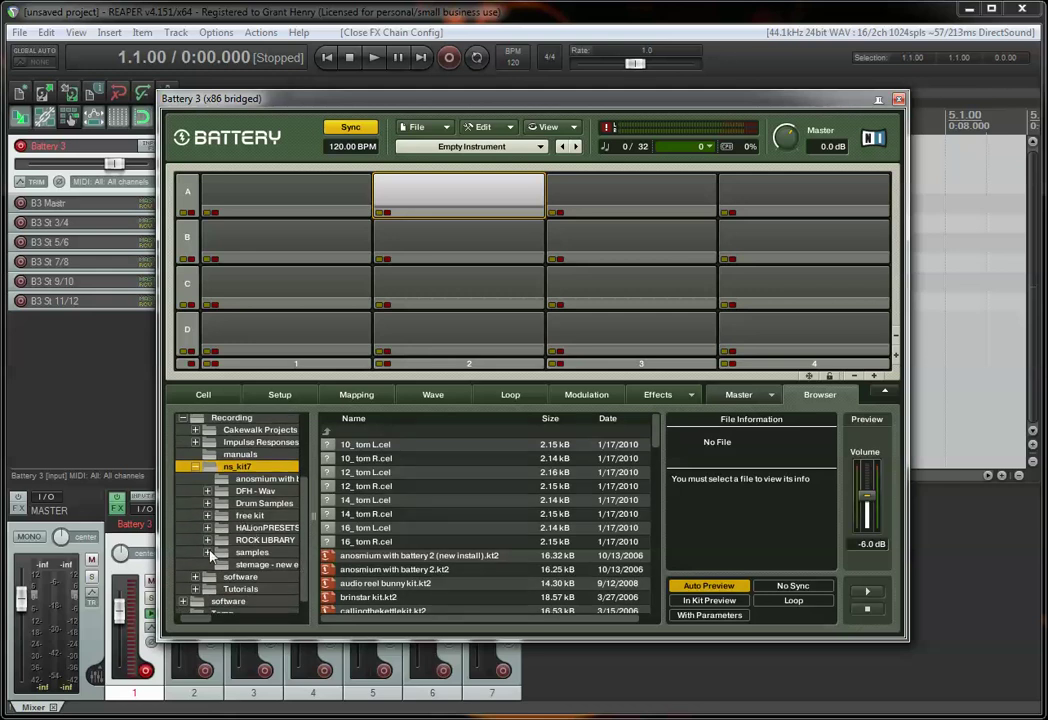
{"action": "double_click", "coordinate": [252, 554]}
{"action": "scroll", "coordinate": [262, 520], "scroll_direction": "down", "scroll_amount": 3}
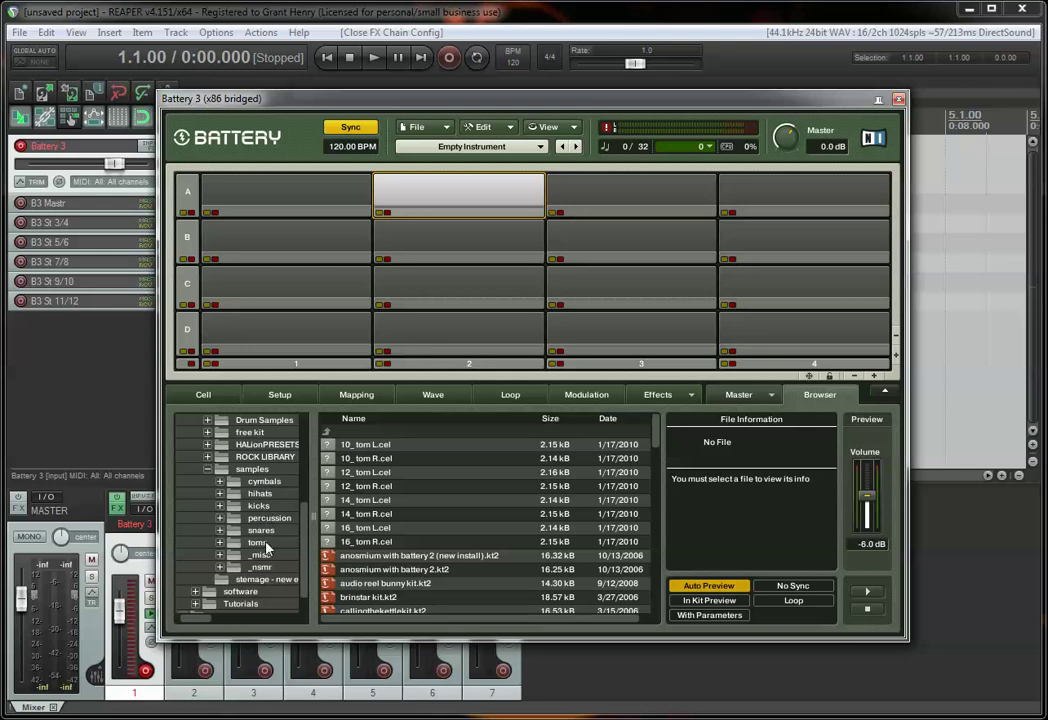
{"action": "left_click", "coordinate": [220, 507]}
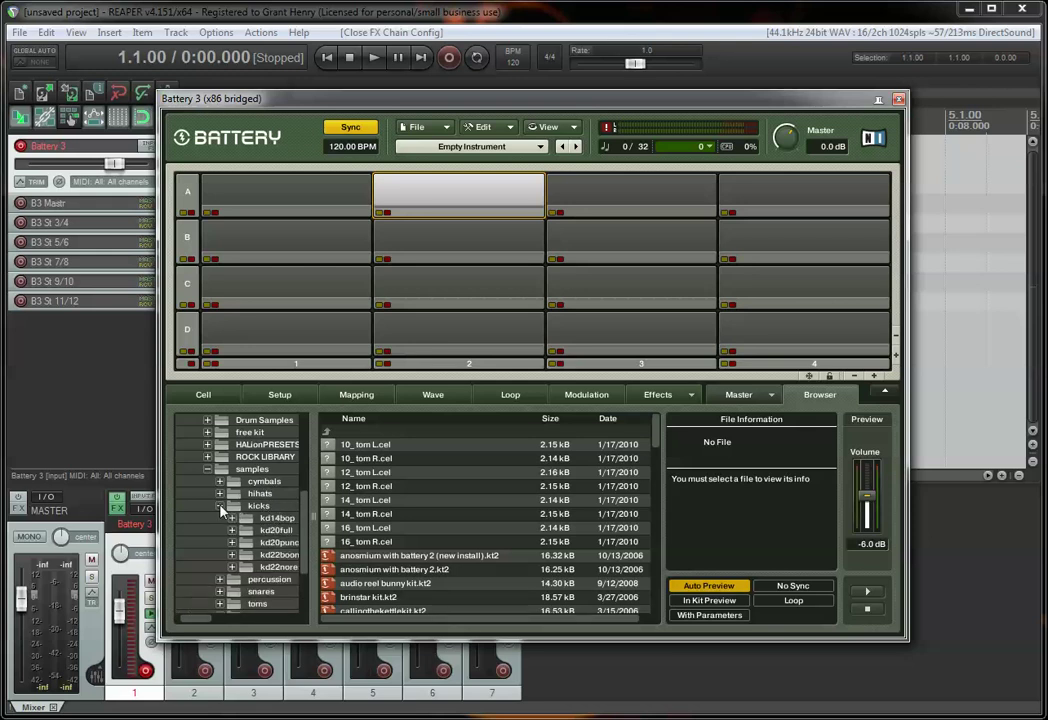
{"action": "left_click_drag", "start_coordinate": [213, 625], "coordinate": [220, 625]}
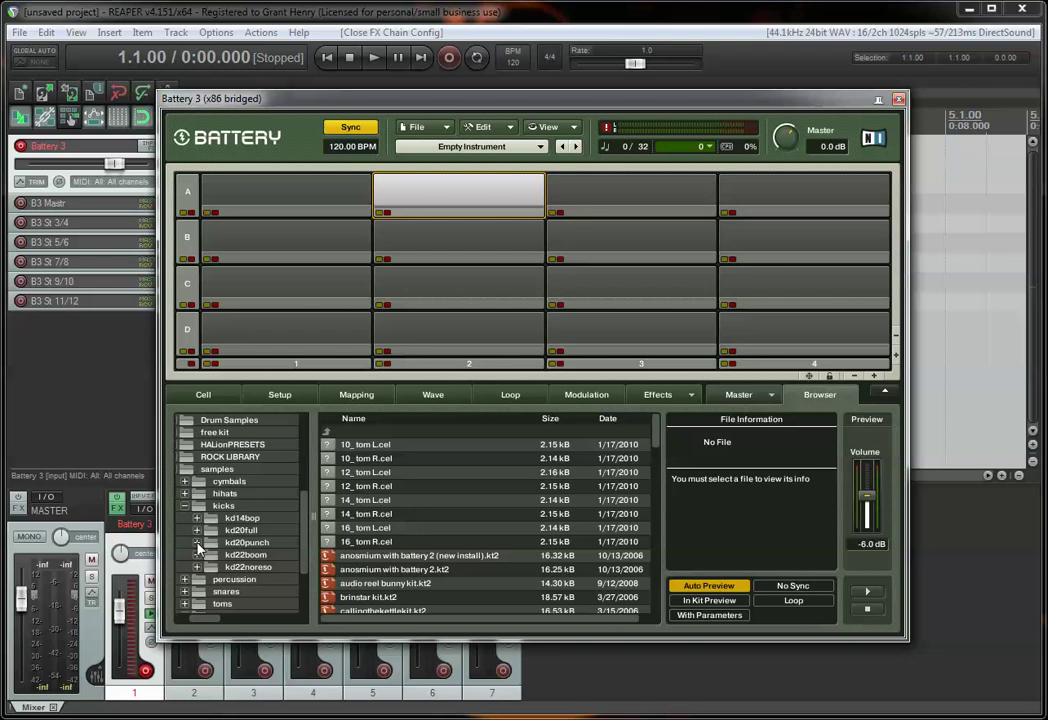
- Expand kd20punch and snare_on, compare the cls and opn folders, and list the samples in opn
{"action": "left_click", "coordinate": [199, 546]}
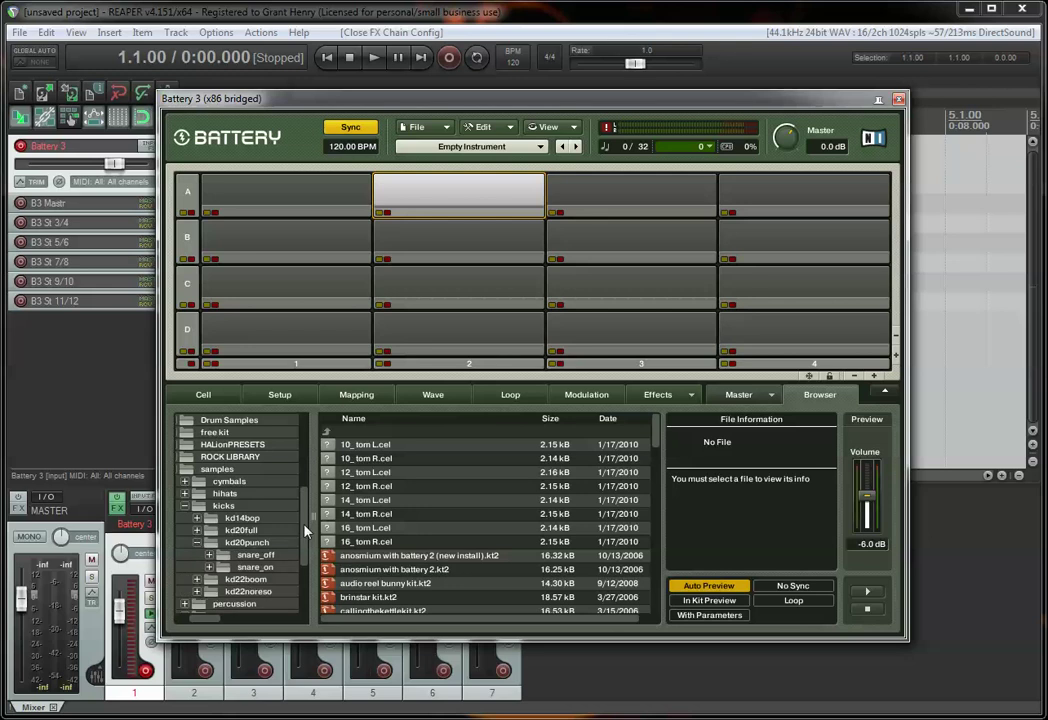
{"action": "scroll", "coordinate": [265, 530], "scroll_direction": "down", "scroll_amount": 2}
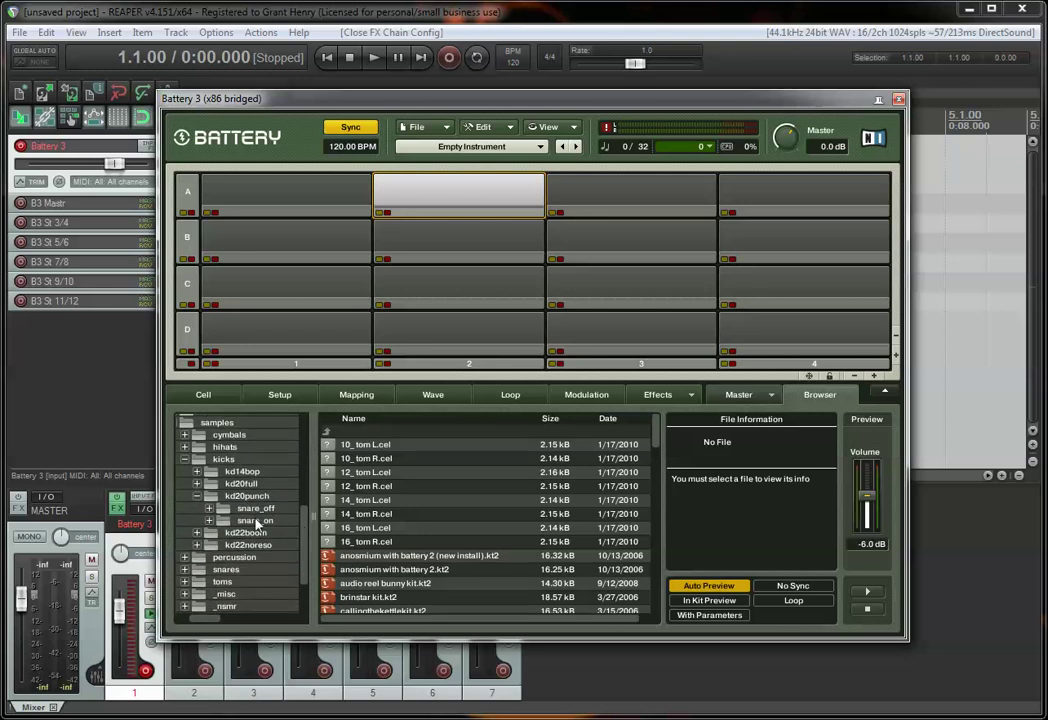
{"action": "scroll", "coordinate": [300, 528], "scroll_direction": "down", "scroll_amount": 1}
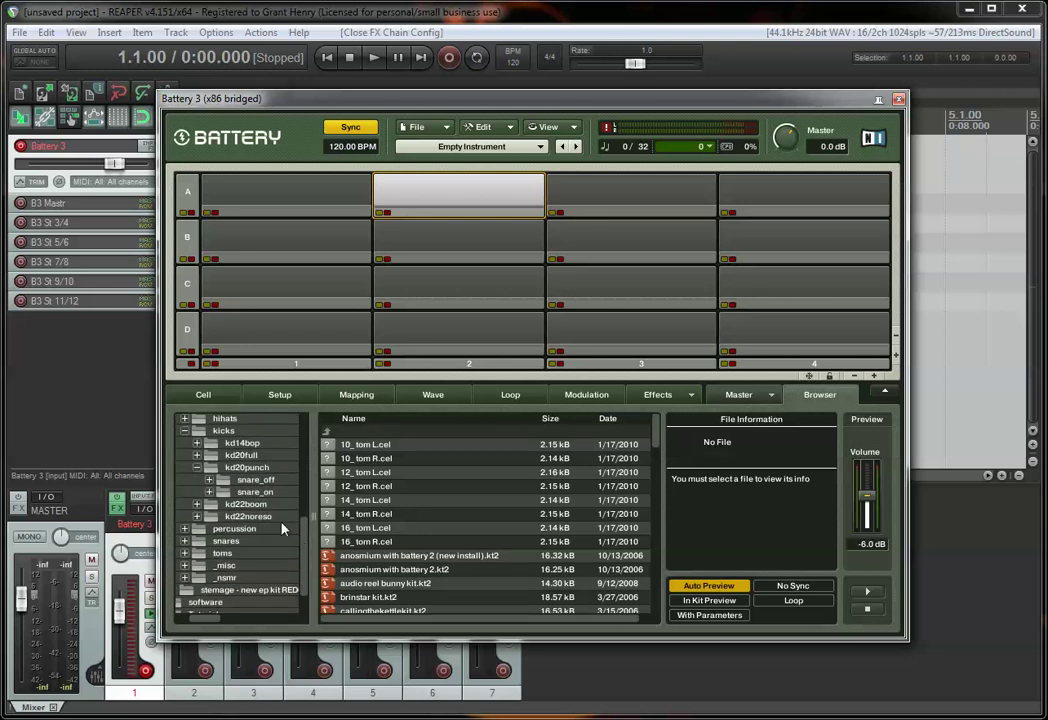
{"action": "left_click", "coordinate": [209, 492]}
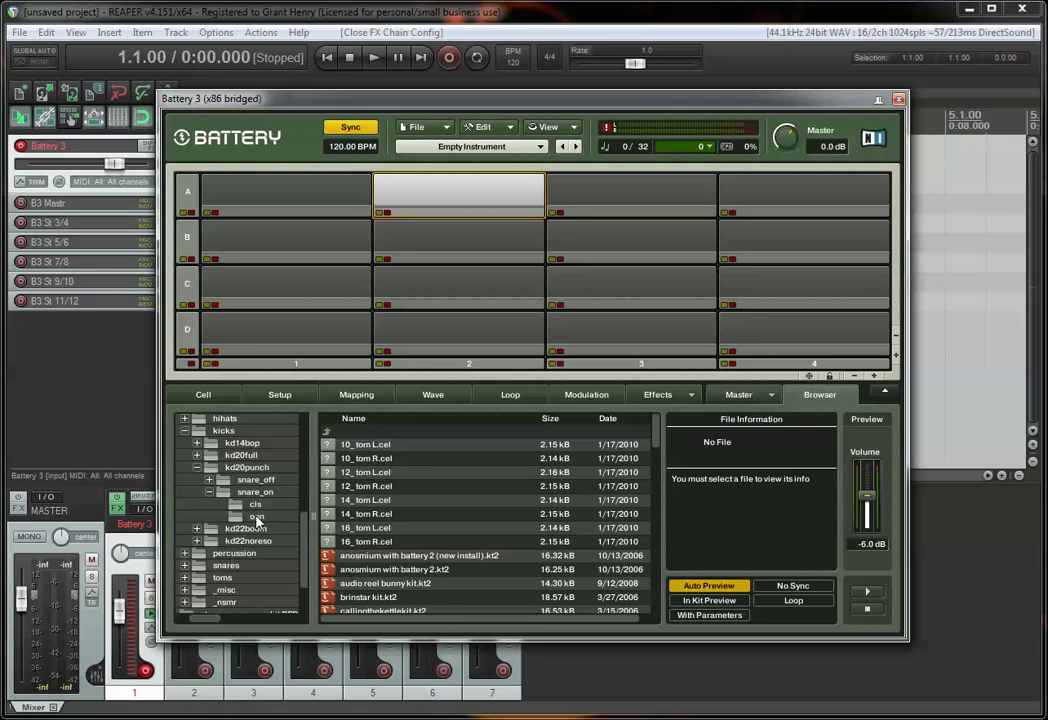
{"action": "left_click", "coordinate": [258, 504]}
{"action": "left_click", "coordinate": [259, 516]}
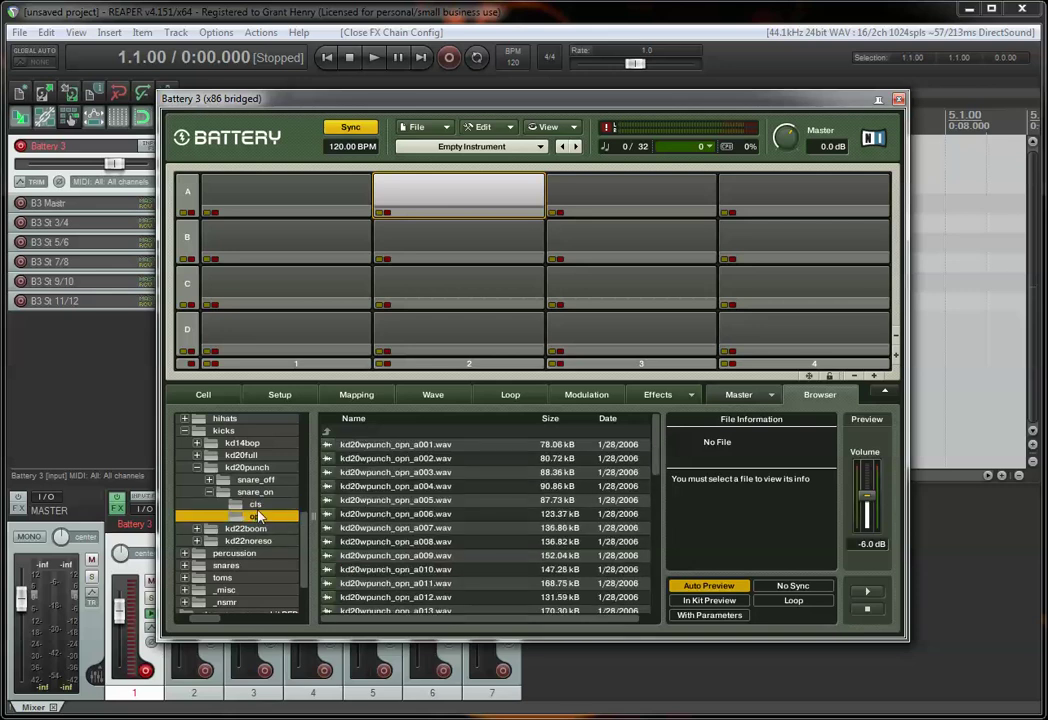
{"action": "left_click", "coordinate": [258, 504]}
{"action": "left_click", "coordinate": [260, 517]}
- Audition the kick samples one after another from kd20wpunch_opn_a001.wav through kd20wpunch_opn_a019.wav
{"action": "mouse_move", "coordinate": [658, 440]}
{"action": "left_mouse_down"}
{"action": "mouse_move", "coordinate": [655, 592]}
{"action": "mouse_move", "coordinate": [662, 430]}
{"action": "left_mouse_up"}
{"action": "scroll", "coordinate": [659, 437], "scroll_direction": "down", "scroll_amount": 5}
{"action": "scroll", "coordinate": [659, 437], "scroll_direction": "up", "scroll_amount": 5}
{"action": "scroll", "coordinate": [659, 447], "scroll_direction": "down", "scroll_amount": 1}
{"action": "left_click", "coordinate": [440, 436]}
{"action": "left_click", "coordinate": [443, 450]}
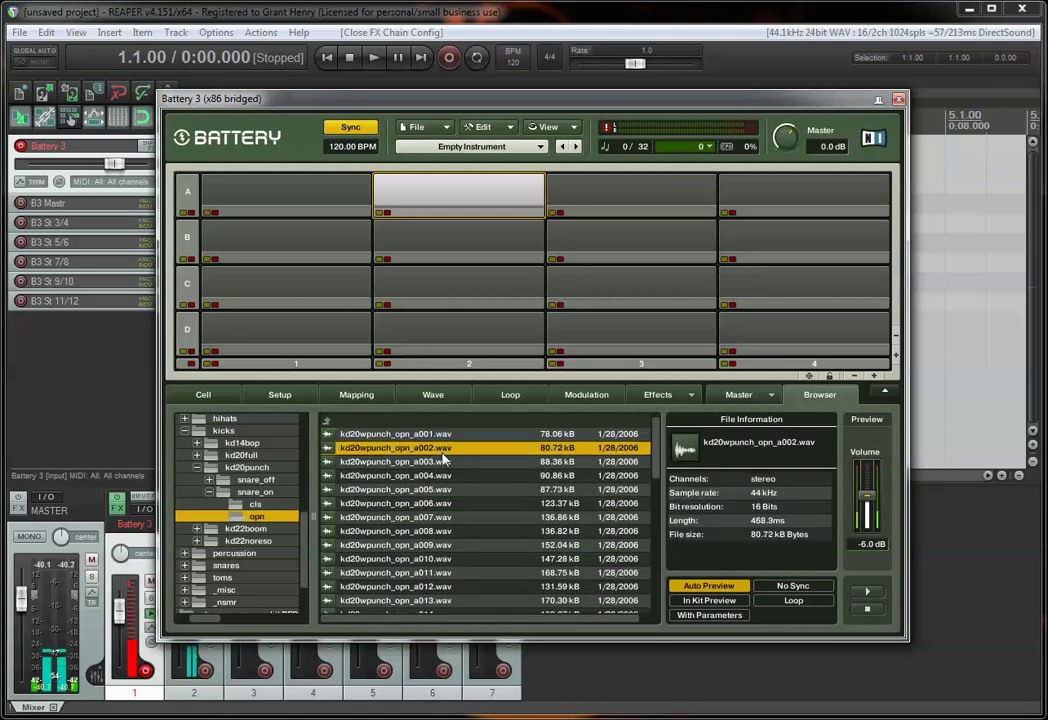
{"action": "left_click", "coordinate": [445, 462]}
{"action": "left_click", "coordinate": [460, 476]}
{"action": "left_click", "coordinate": [490, 489]}
{"action": "left_click", "coordinate": [530, 503]}
{"action": "left_click", "coordinate": [581, 517]}
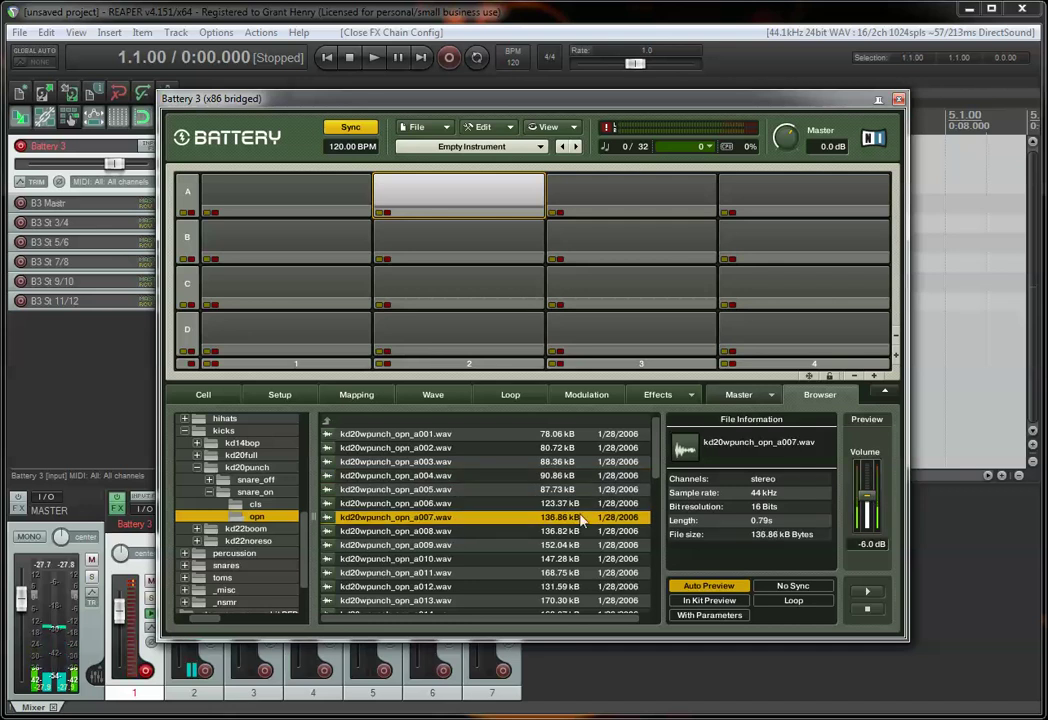
{"action": "left_click", "coordinate": [545, 531]}
{"action": "scroll", "coordinate": [545, 531], "scroll_direction": "down", "scroll_amount": 2}
{"action": "left_click", "coordinate": [478, 513]}
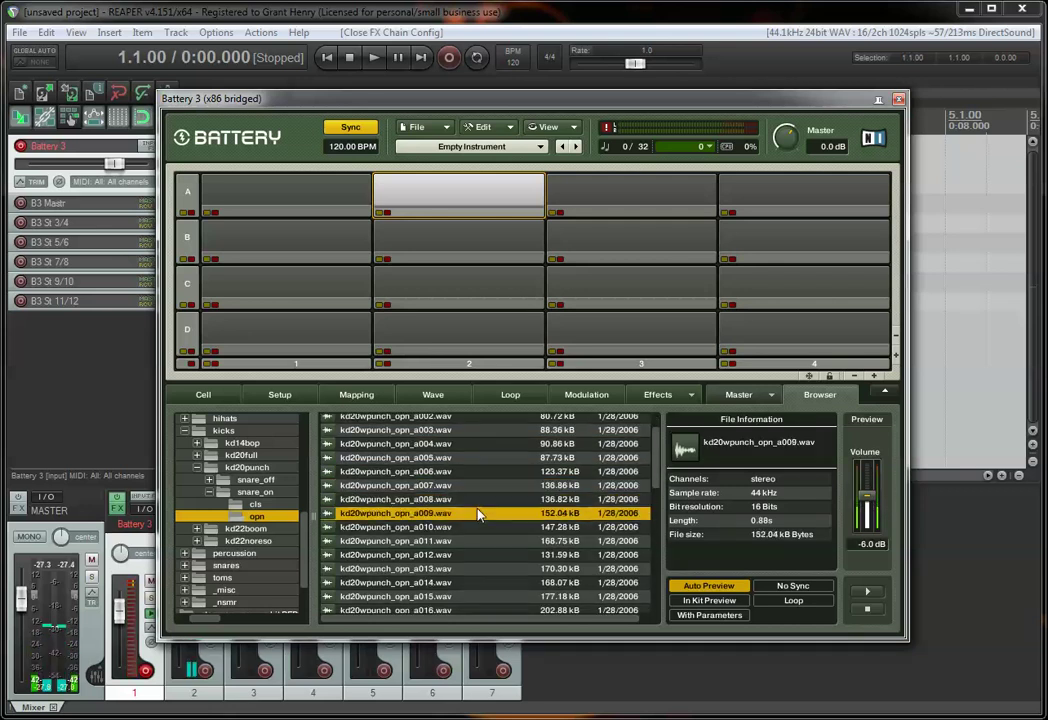
{"action": "left_click", "coordinate": [480, 527]}
{"action": "left_click", "coordinate": [482, 541]}
{"action": "left_click", "coordinate": [483, 554]}
{"action": "left_click", "coordinate": [484, 568]}
{"action": "left_click", "coordinate": [485, 582]}
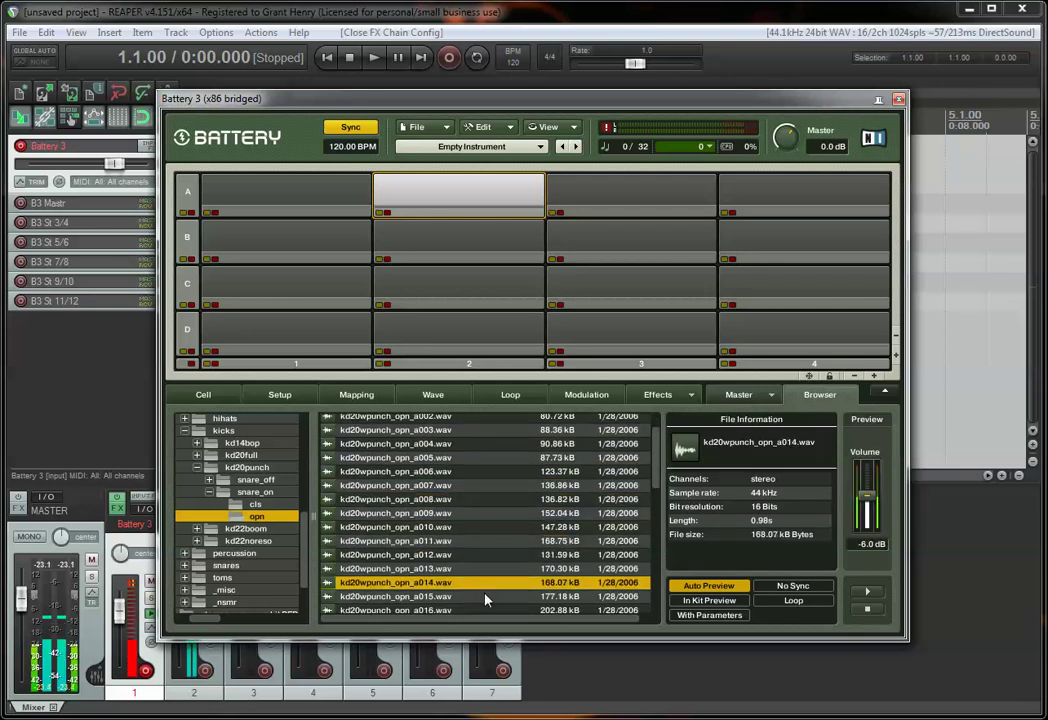
{"action": "left_click", "coordinate": [485, 596]}
{"action": "scroll", "coordinate": [475, 570], "scroll_direction": "down", "scroll_amount": 5}
{"action": "left_click", "coordinate": [458, 538]}
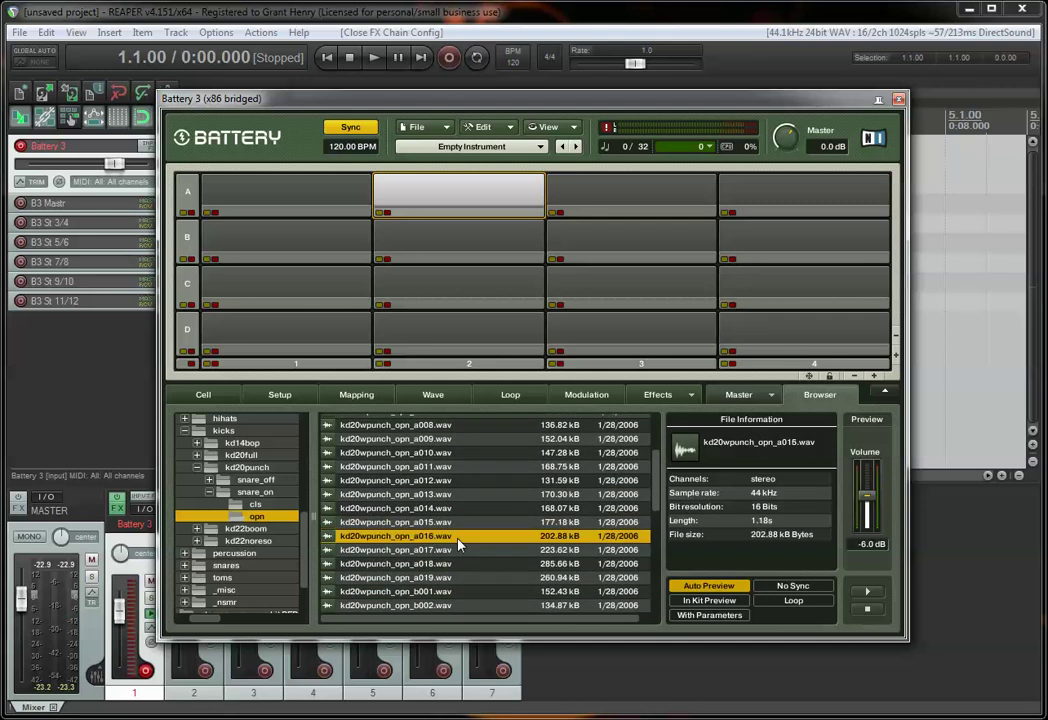
{"action": "left_click", "coordinate": [466, 551]}
{"action": "left_click", "coordinate": [464, 565]}
{"action": "left_click", "coordinate": [463, 578]}
- Audition the kick samples in reverse order from kd20wpunch_opn_a018.wav back to kd20wpunch_opn_a013.wav
{"action": "left_click_drag", "start_coordinate": [655, 512], "coordinate": [655, 520]}
{"action": "left_click", "coordinate": [452, 518]}
{"action": "left_click", "coordinate": [452, 505]}
{"action": "left_click", "coordinate": [452, 491]}
{"action": "left_click", "coordinate": [452, 477]}
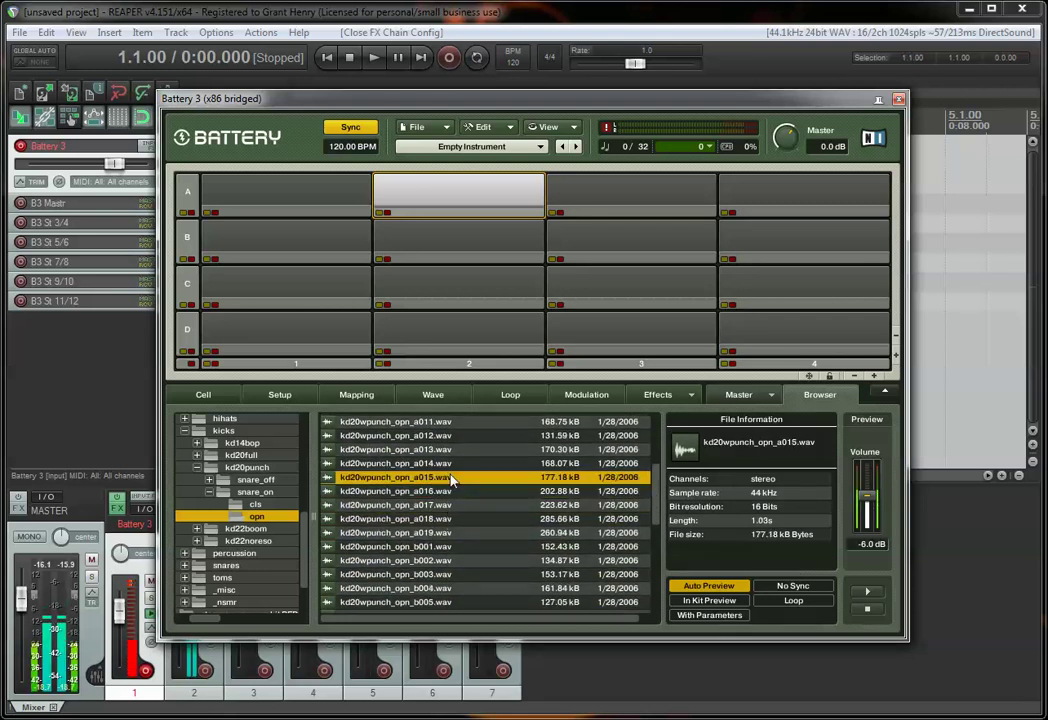
{"action": "left_click", "coordinate": [452, 463]}
{"action": "left_click", "coordinate": [452, 449]}
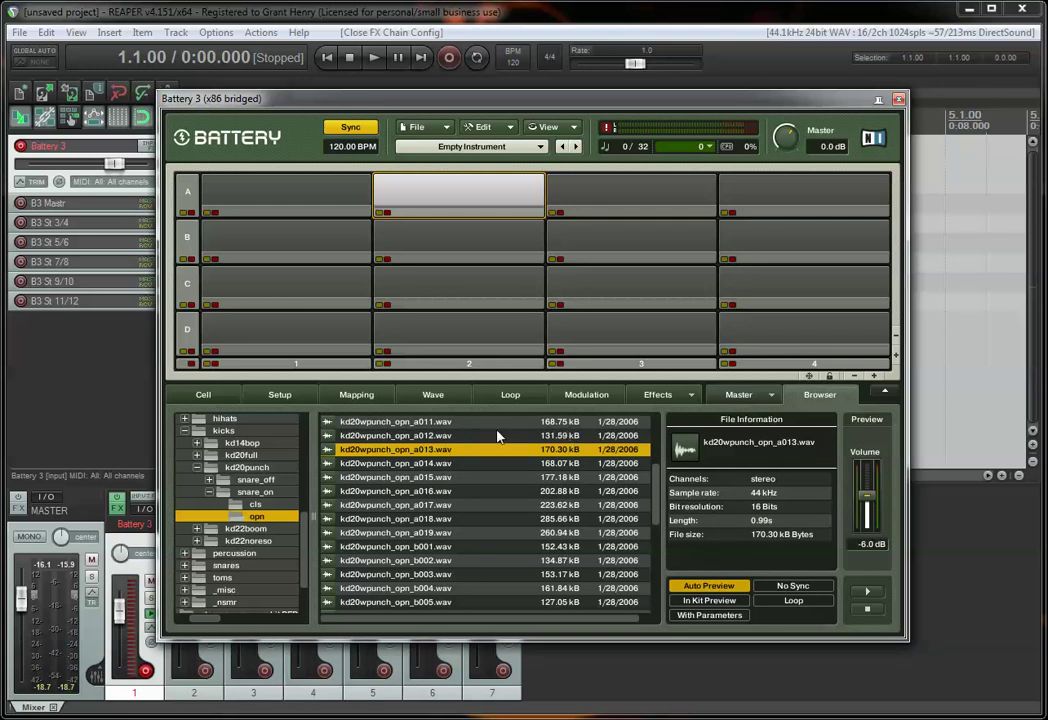
- Audition the last sample of the a series, kd20wpunch_opn_a019.wav, and look over the samples that follow it
{"action": "left_click", "coordinate": [470, 535]}
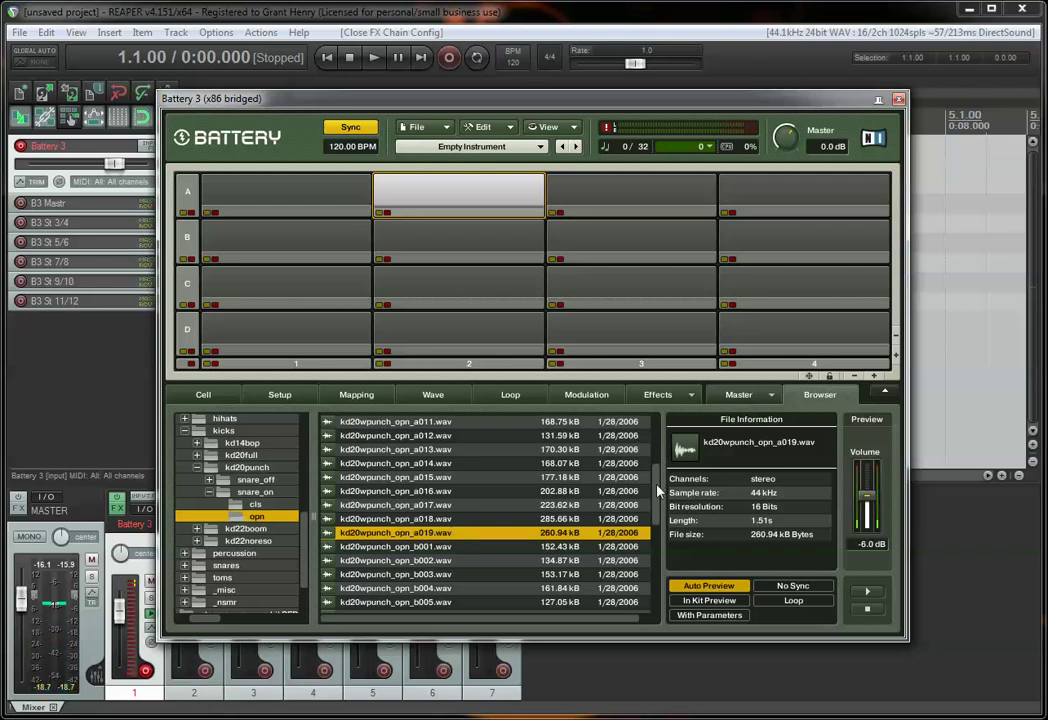
{"action": "scroll", "coordinate": [655, 515], "scroll_direction": "down", "scroll_amount": 2}
{"action": "scroll", "coordinate": [480, 505], "scroll_direction": "up", "scroll_amount": 2}
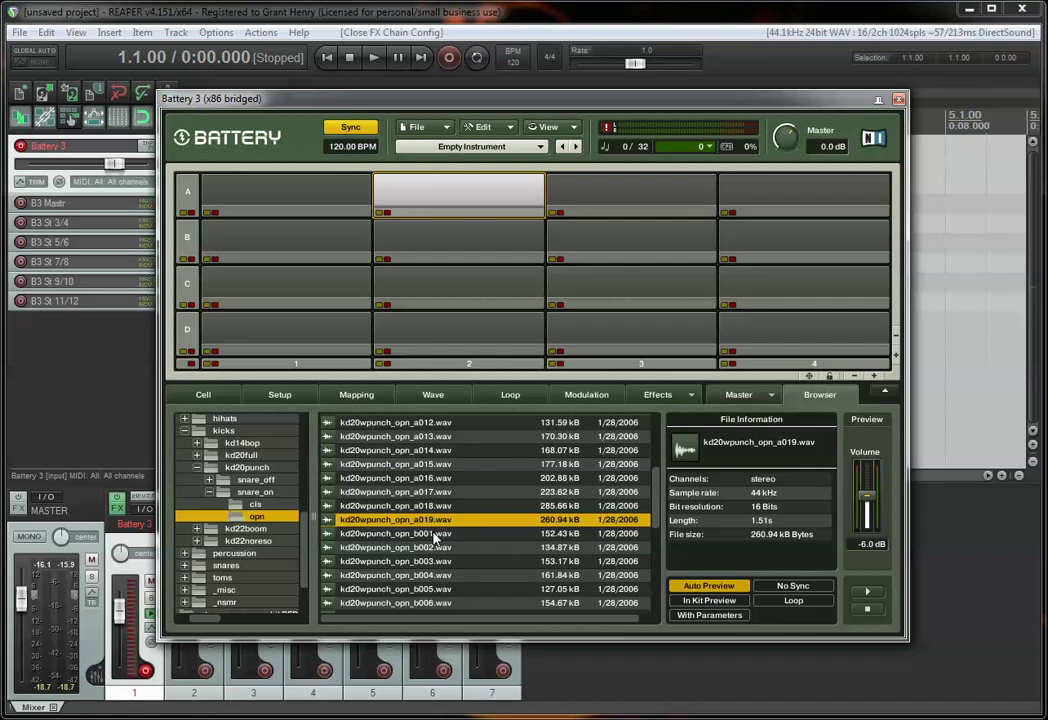
- Load the kick samples kd20wpunch_opn_b001.wav through kd20wpunch_opn_b026.wav together into cell A1
{"action": "left_click", "coordinate": [434, 535]}
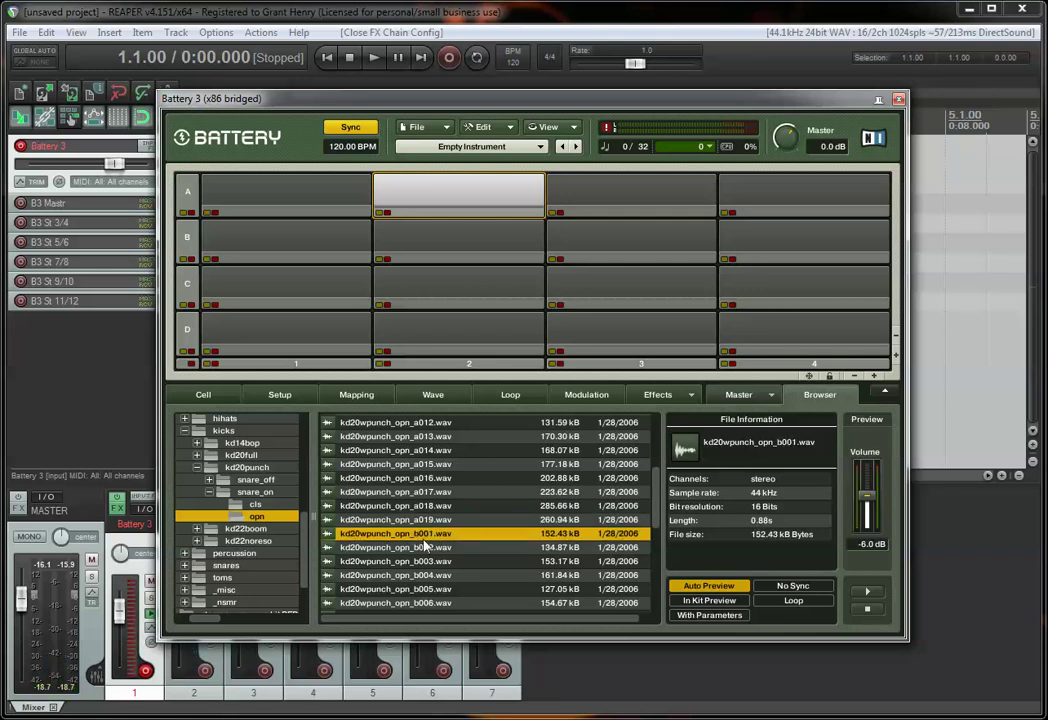
{"action": "mouse_move", "coordinate": [660, 512]}
{"action": "left_mouse_down"}
{"action": "mouse_move", "coordinate": [658, 597]}
{"action": "mouse_move", "coordinate": [625, 600]}
{"action": "mouse_move", "coordinate": [660, 556]}
{"action": "mouse_move", "coordinate": [668, 498]}
{"action": "left_mouse_up"}
{"action": "scroll", "coordinate": [437, 484], "scroll_direction": "down", "scroll_amount": 1}
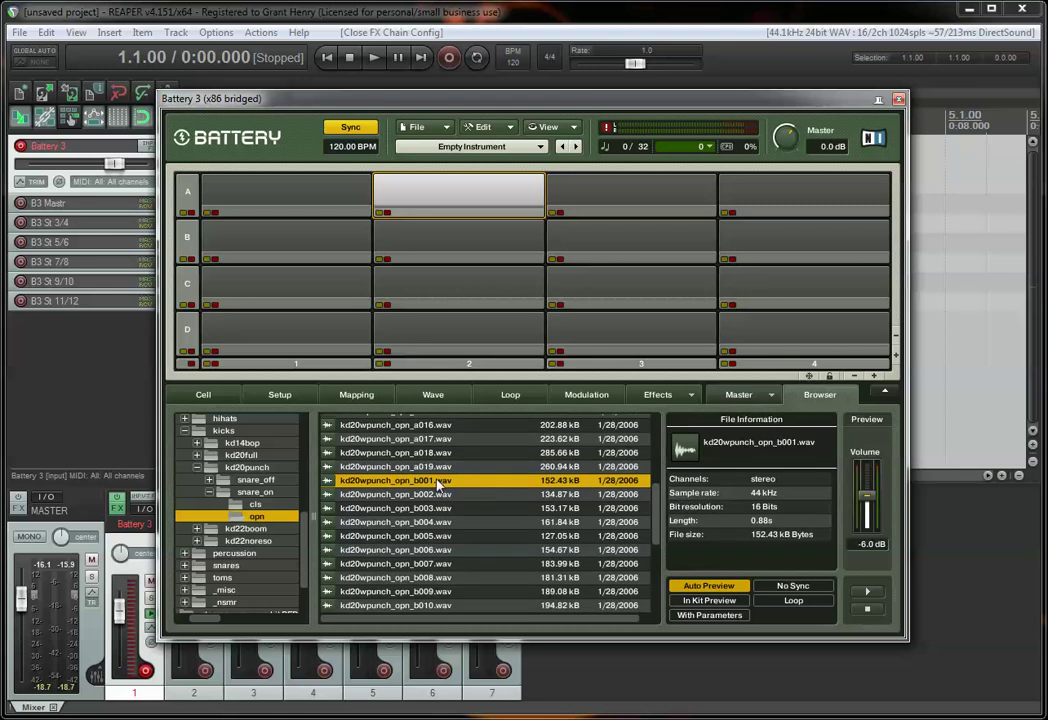
{"action": "left_click_drag", "start_coordinate": [657, 537], "coordinate": [664, 616]}
{"action": "left_click", "coordinate": [458, 603], "text": "shift"}
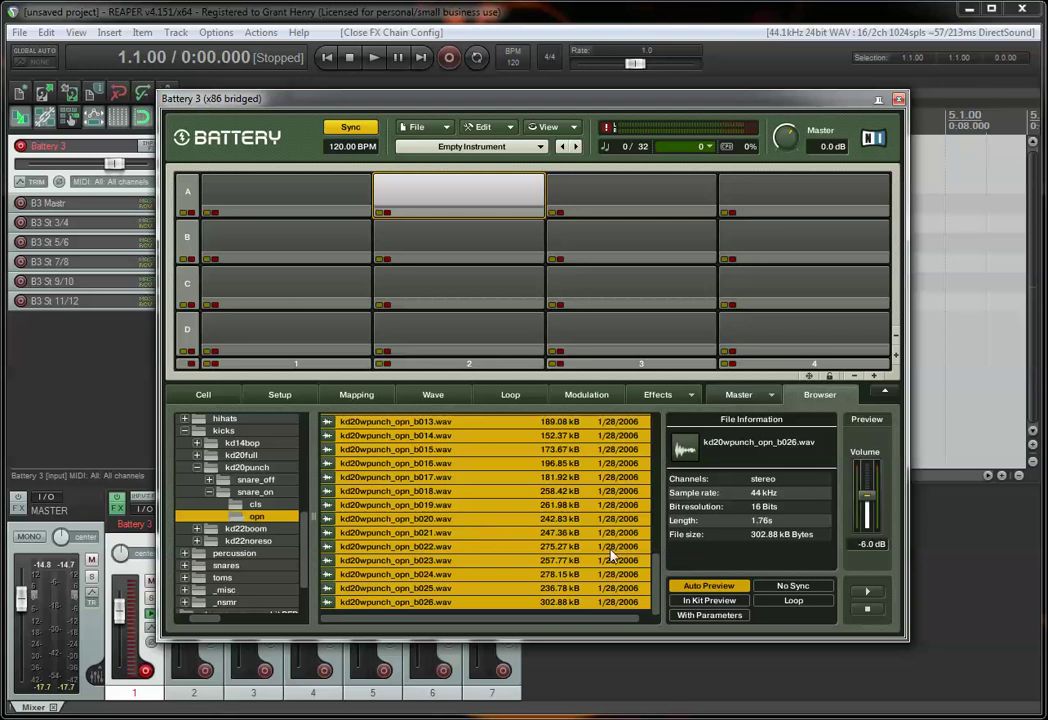
{"action": "scroll", "coordinate": [650, 570], "scroll_direction": "up", "scroll_amount": 5}
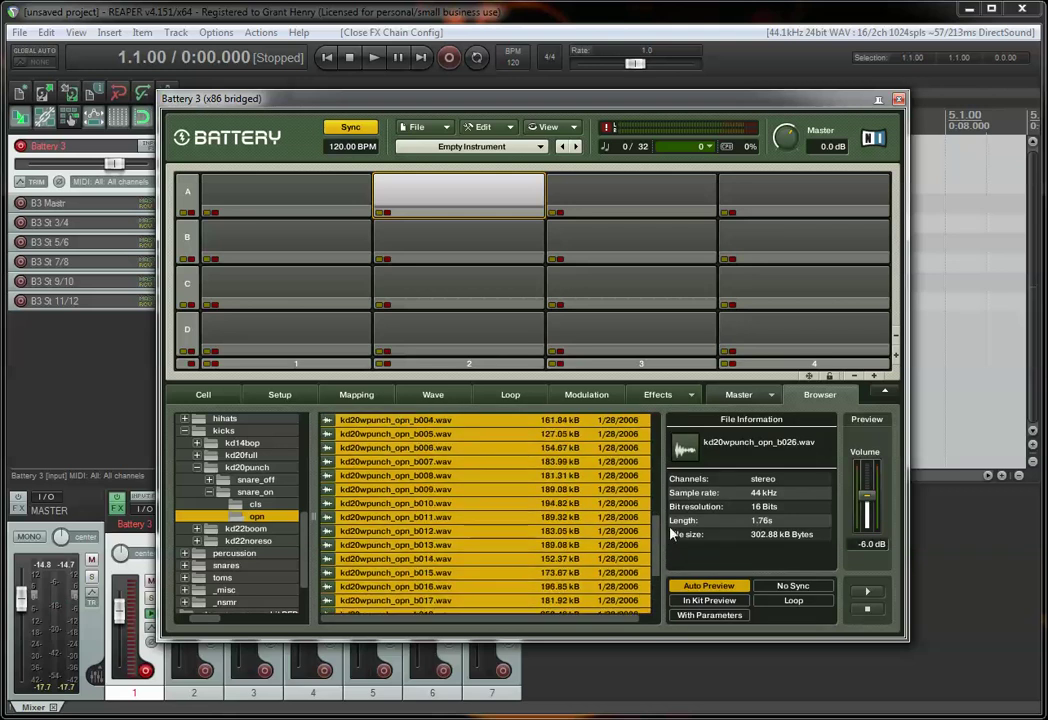
{"action": "scroll", "coordinate": [592, 500], "scroll_direction": "up", "scroll_amount": 1}
{"action": "left_click_drag", "start_coordinate": [436, 474], "coordinate": [336, 201]}
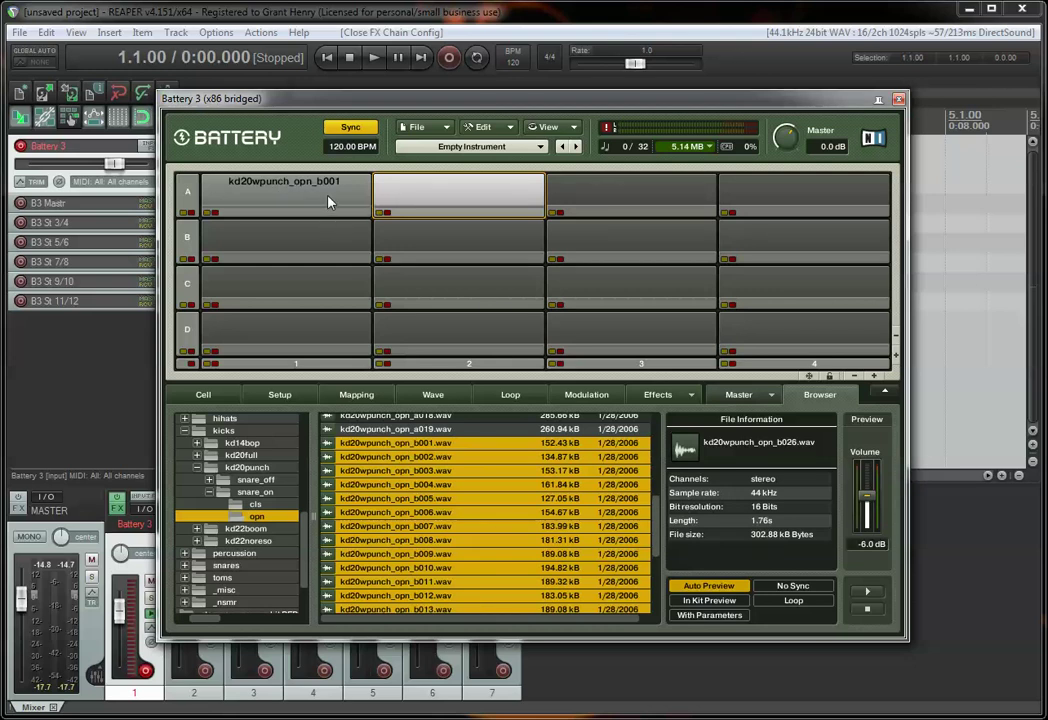
{"action": "scroll", "coordinate": [536, 470], "scroll_direction": "down", "scroll_amount": 5}
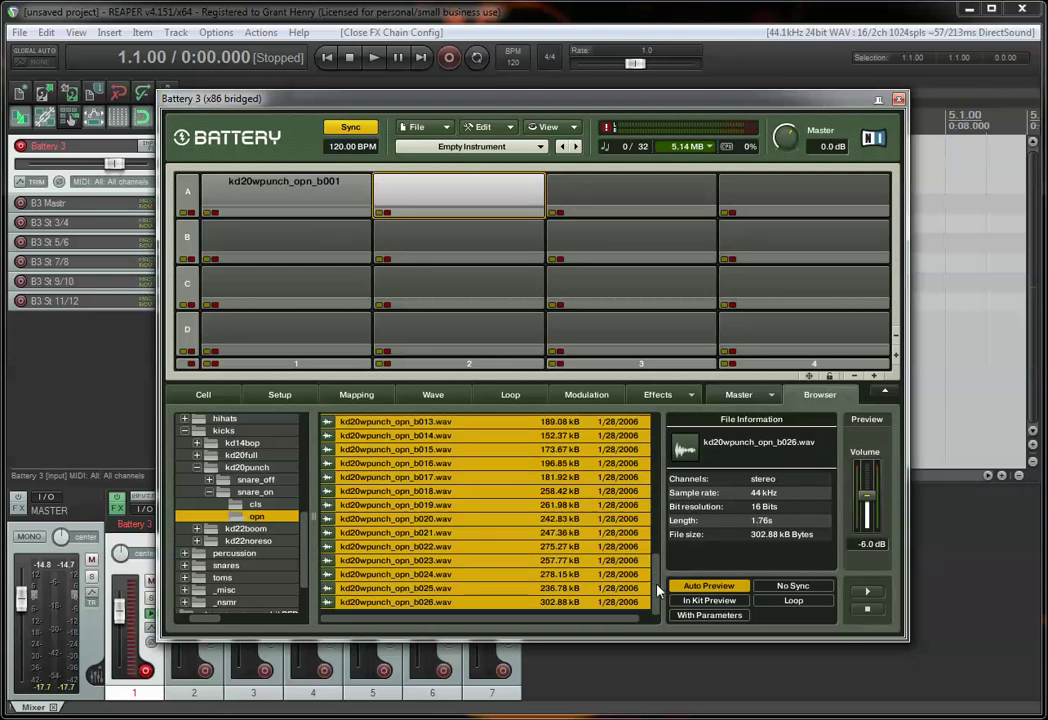
- Play the kick in cell A1 and audition several of its mapped zones, from kd20wpunch_opn_b008 to kd20wpunch_opn_b016
{"action": "left_click", "coordinate": [287, 193]}
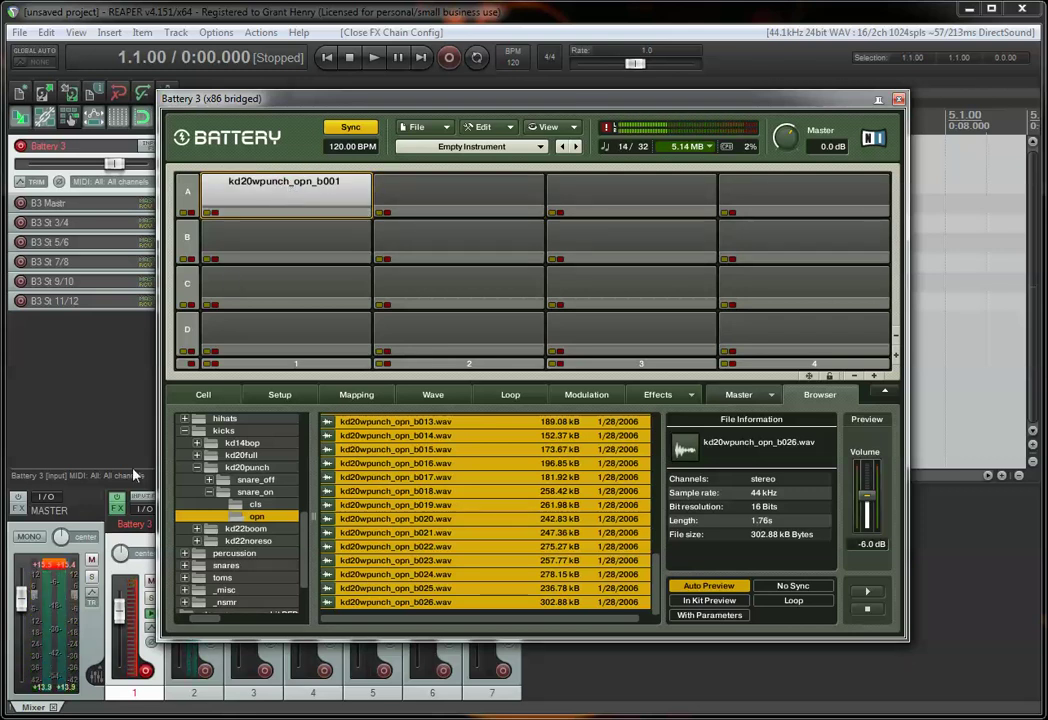
{"action": "left_click", "coordinate": [293, 196]}
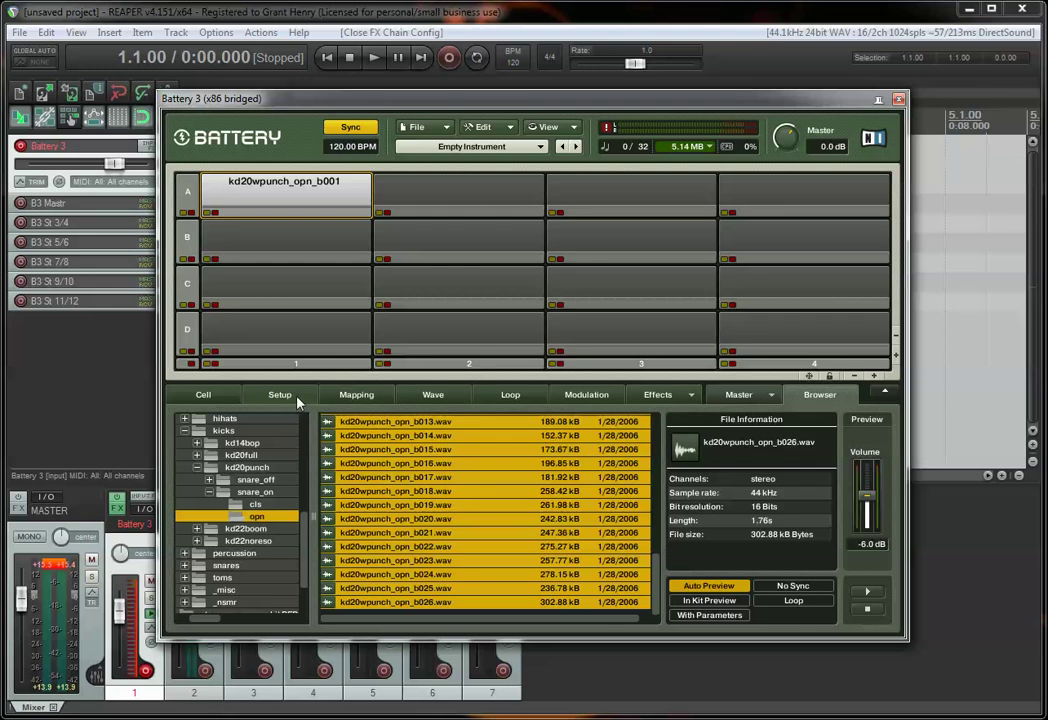
{"action": "left_click", "coordinate": [341, 397]}
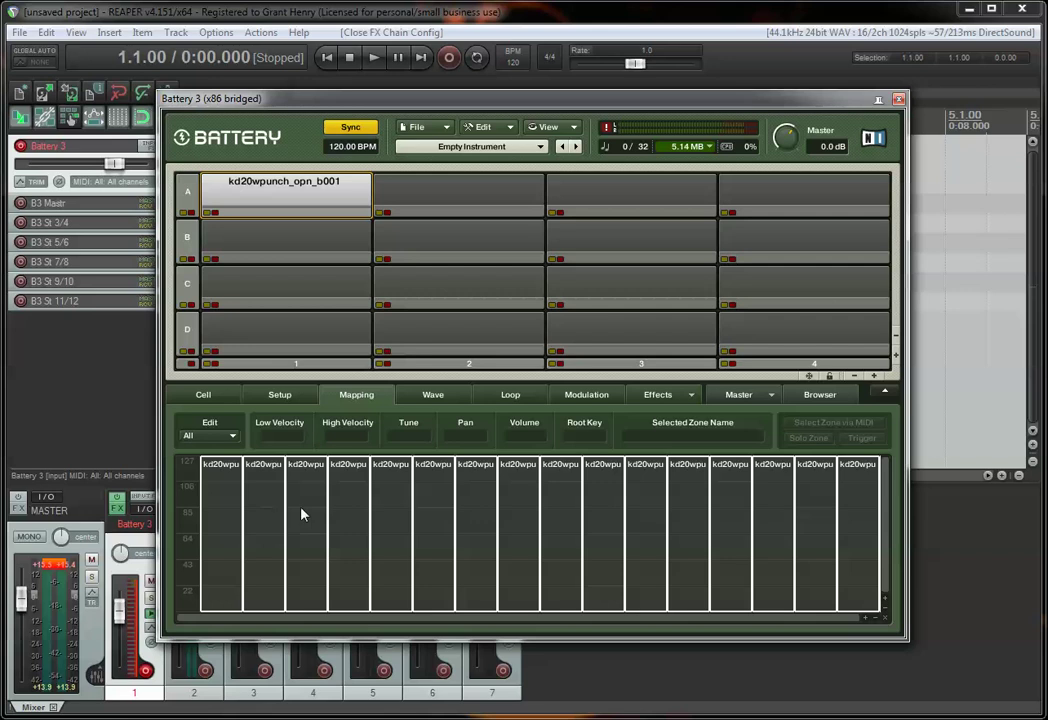
{"action": "left_click", "coordinate": [529, 505]}
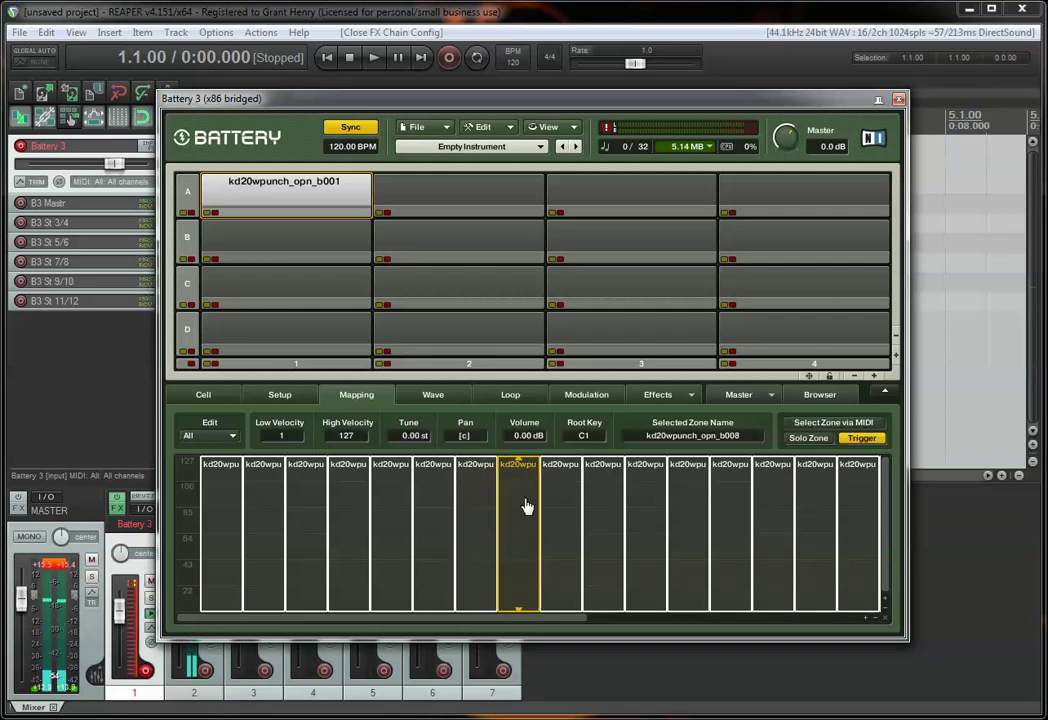
{"action": "left_click", "coordinate": [565, 503]}
{"action": "left_click", "coordinate": [655, 505]}
{"action": "left_click", "coordinate": [786, 510]}
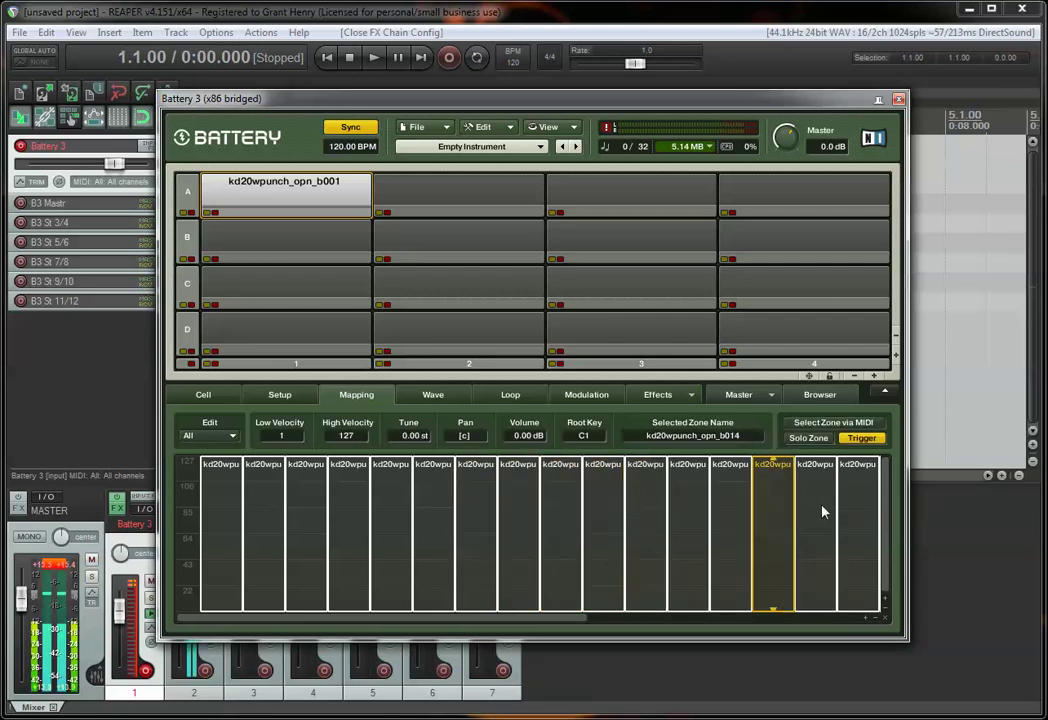
{"action": "left_click", "coordinate": [860, 510]}
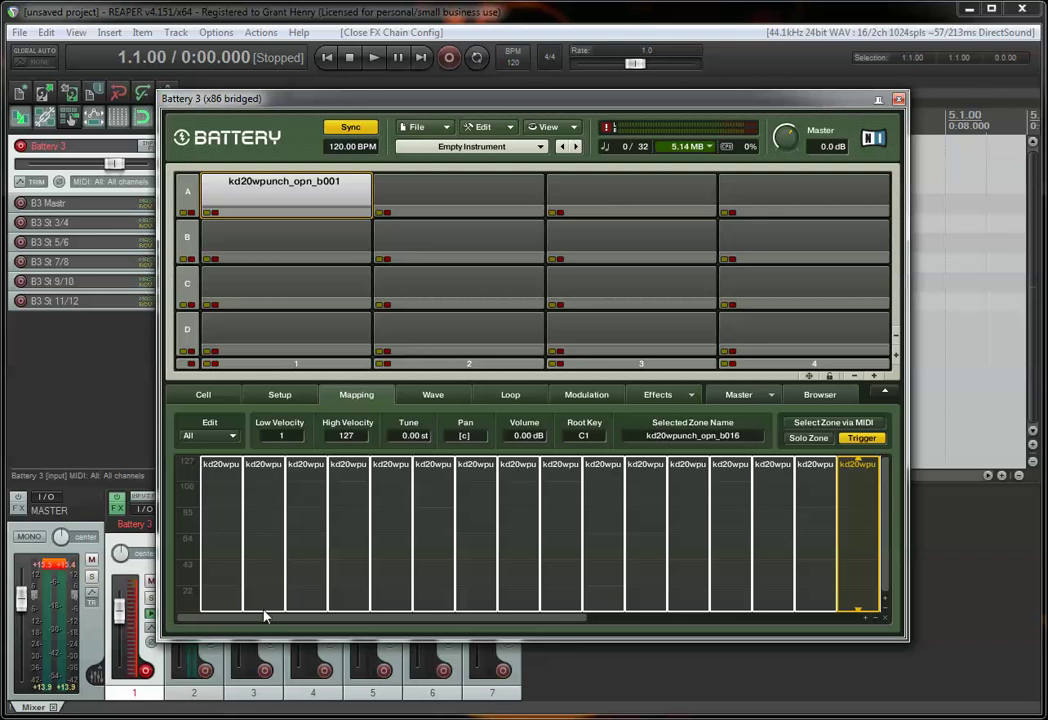
- Stack the kick zones of cell A1 across the velocity range and check the mapping from lowest to highest
{"action": "left_click_drag", "start_coordinate": [552, 620], "coordinate": [461, 526]}
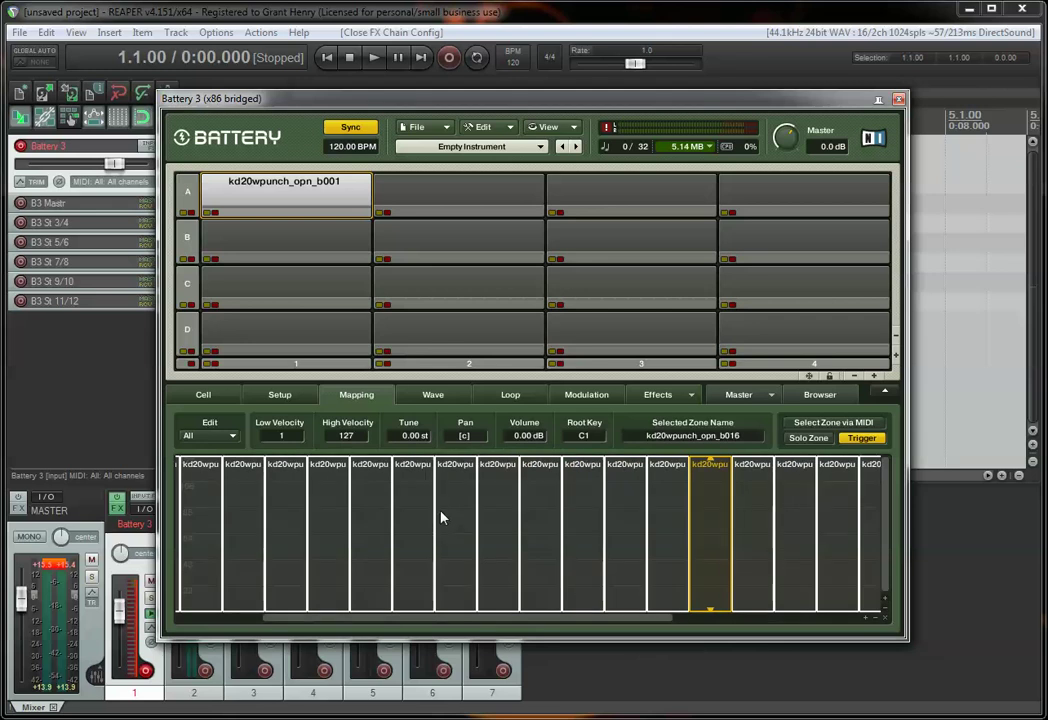
{"action": "right_click", "coordinate": [447, 511]}
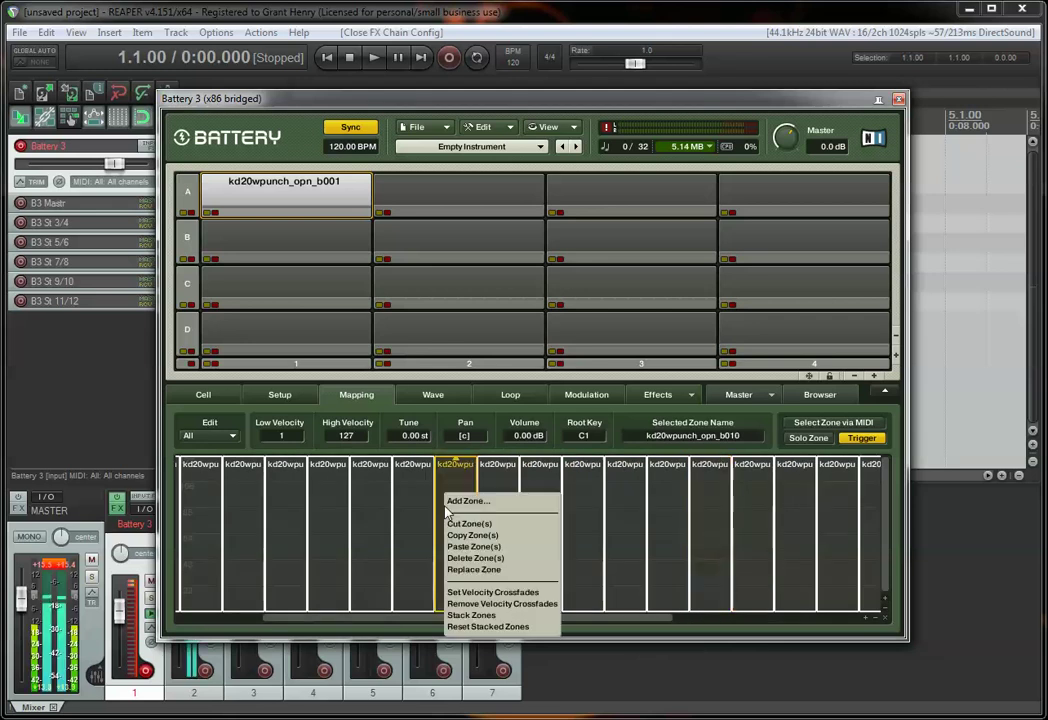
{"action": "left_click", "coordinate": [485, 615]}
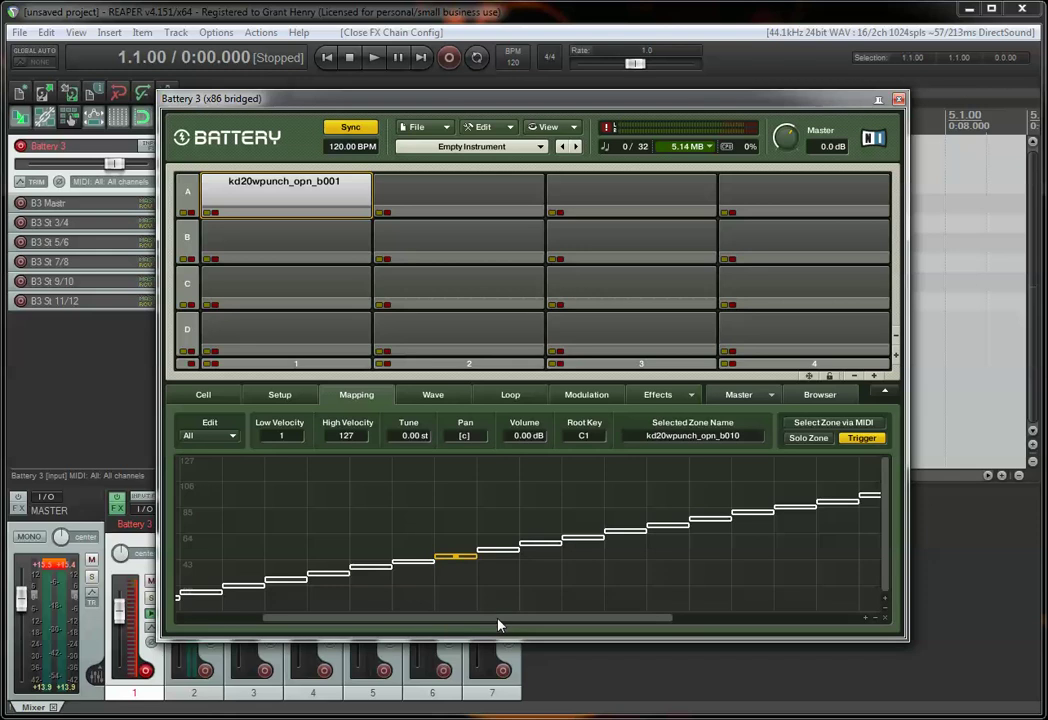
{"action": "left_click_drag", "start_coordinate": [498, 625], "coordinate": [407, 625]}
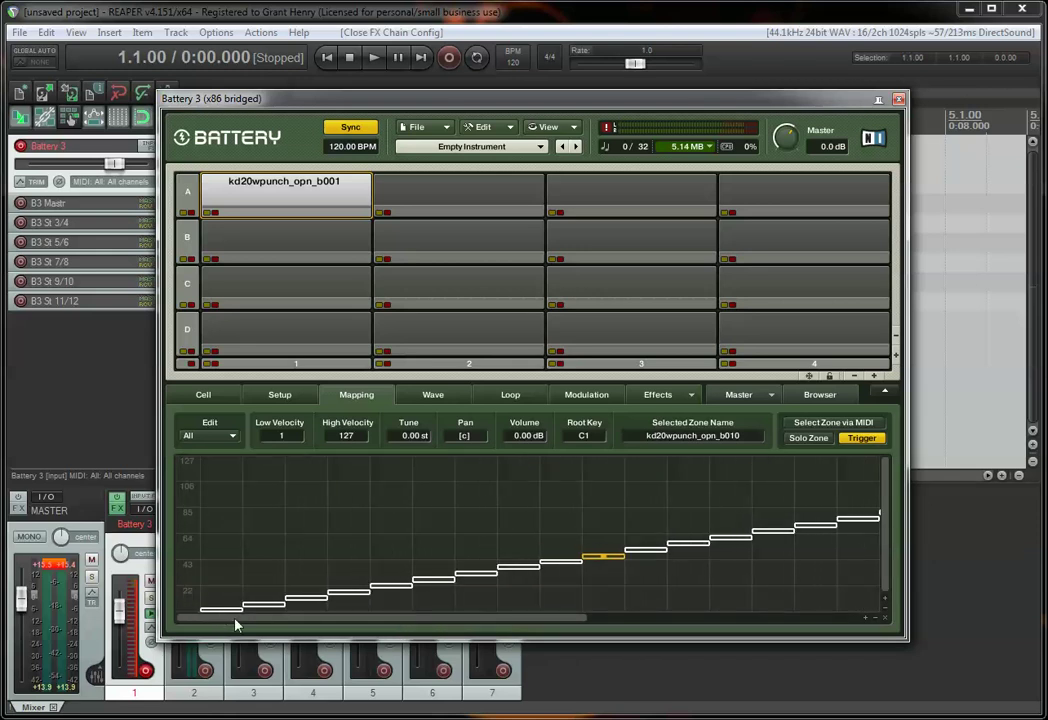
{"action": "left_click_drag", "start_coordinate": [213, 620], "coordinate": [346, 622]}
- Select empty cell A2, collapse the kicks sample folder and expand the snares folder
{"action": "left_click", "coordinate": [477, 196]}
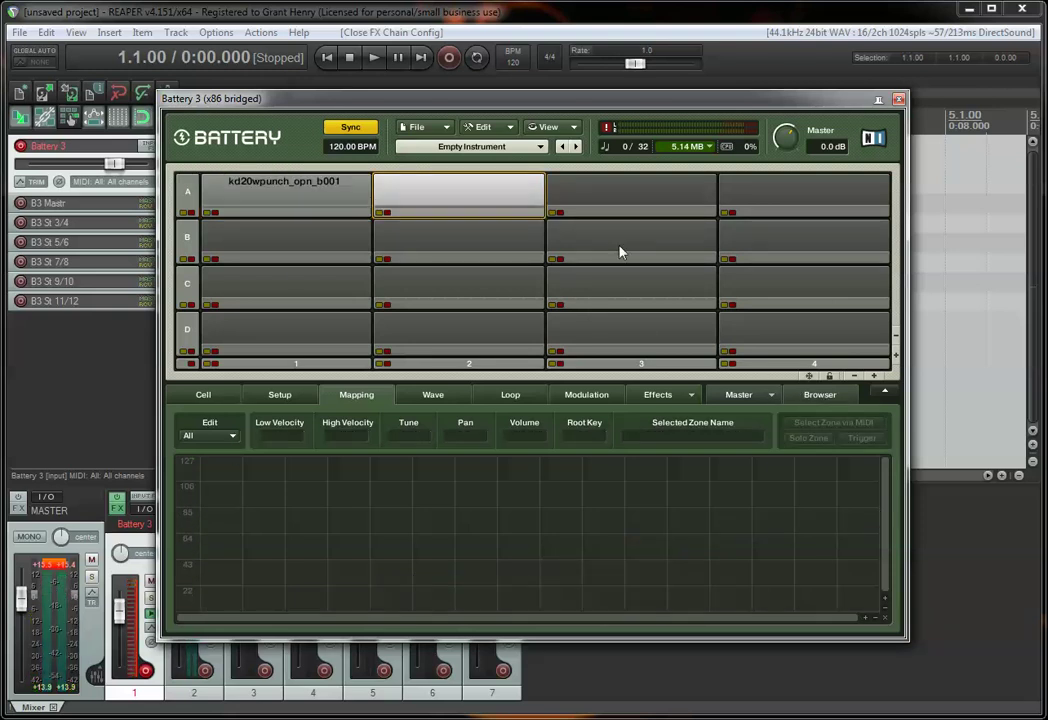
{"action": "left_click", "coordinate": [818, 396]}
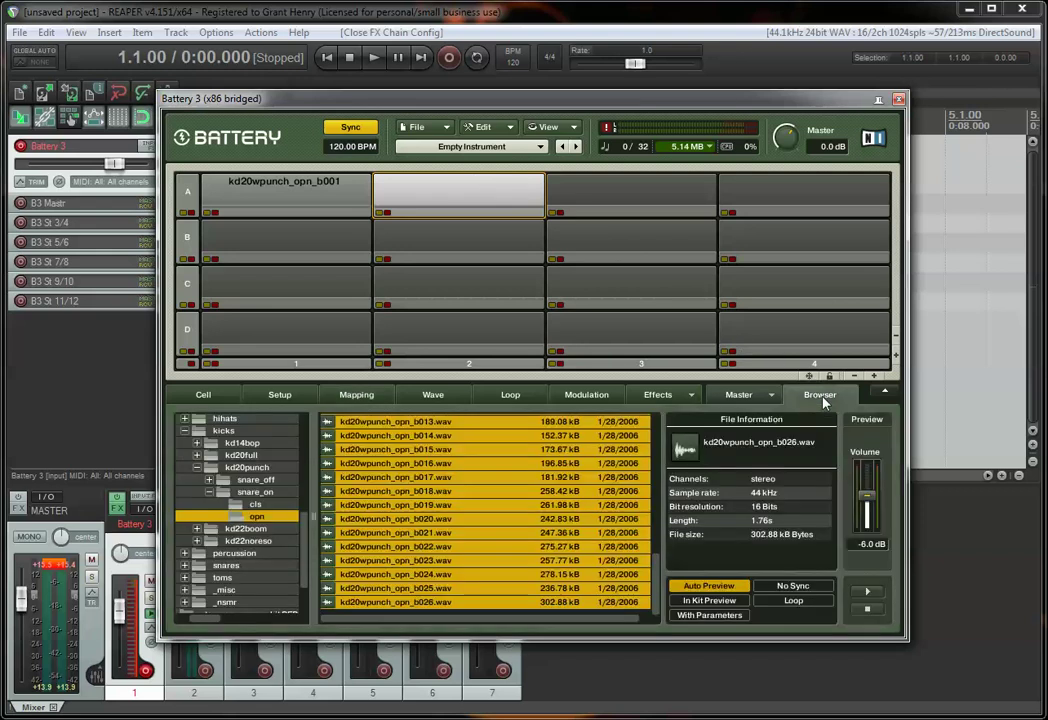
{"action": "left_click", "coordinate": [208, 492]}
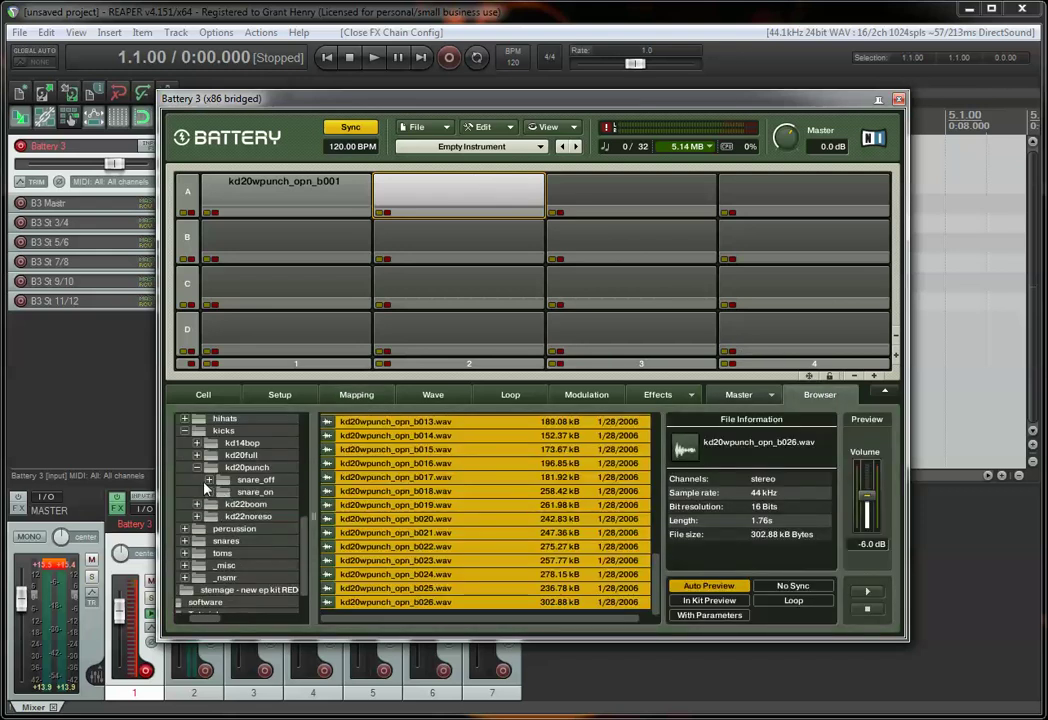
{"action": "left_click", "coordinate": [184, 430]}
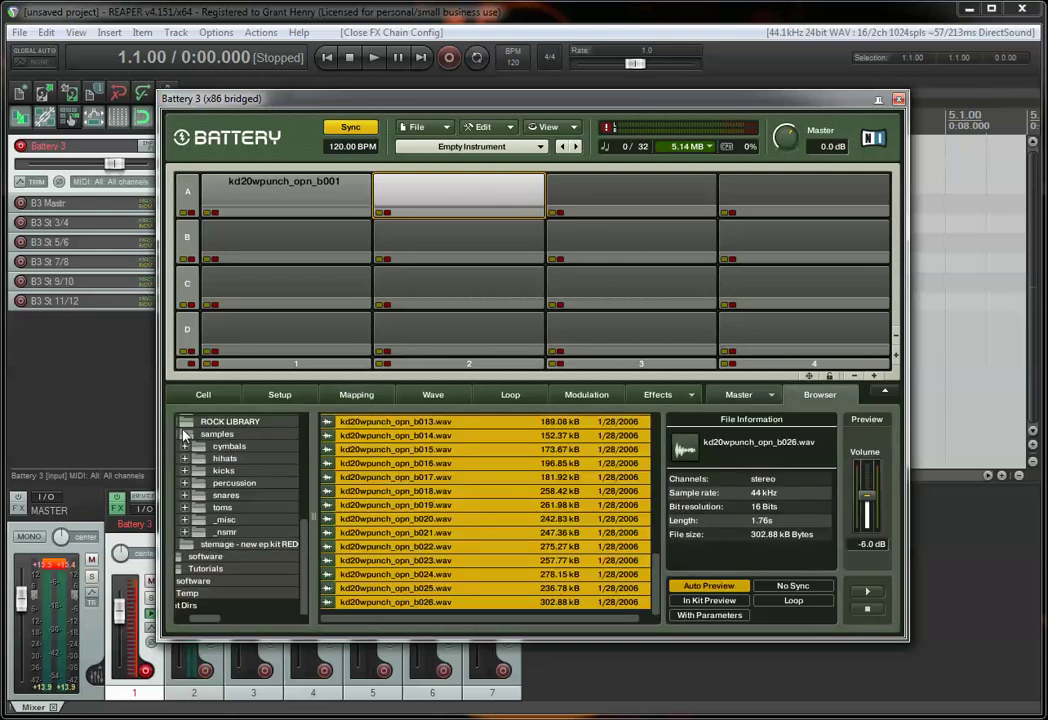
{"action": "left_click", "coordinate": [184, 495]}
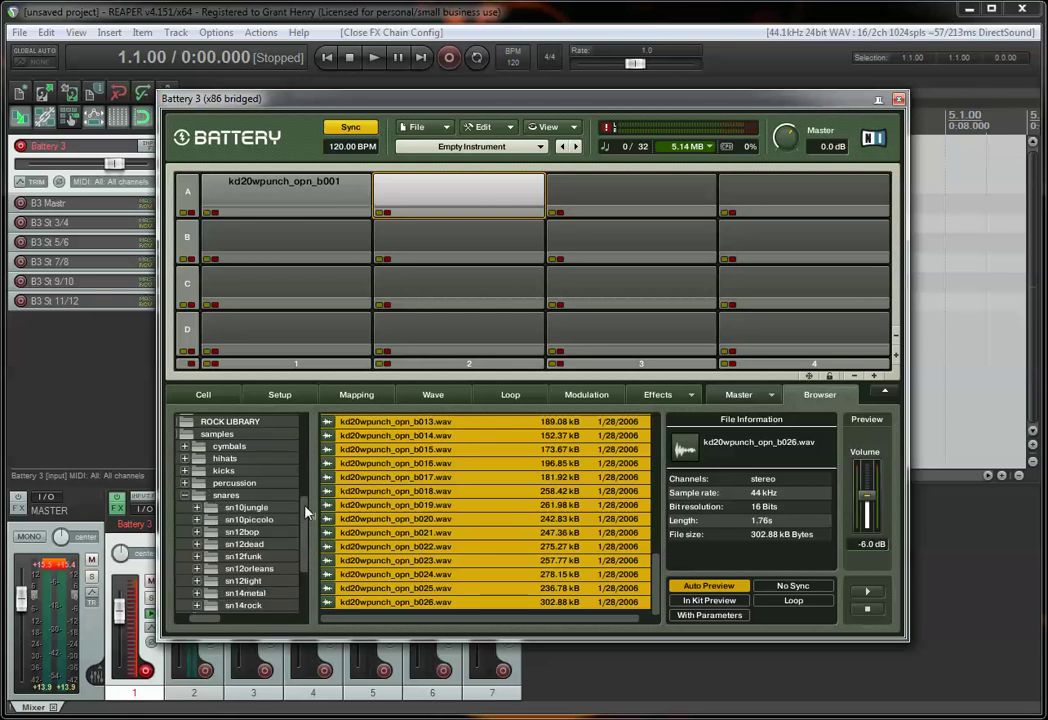
{"action": "scroll", "coordinate": [310, 537], "scroll_direction": "down", "scroll_amount": 2}
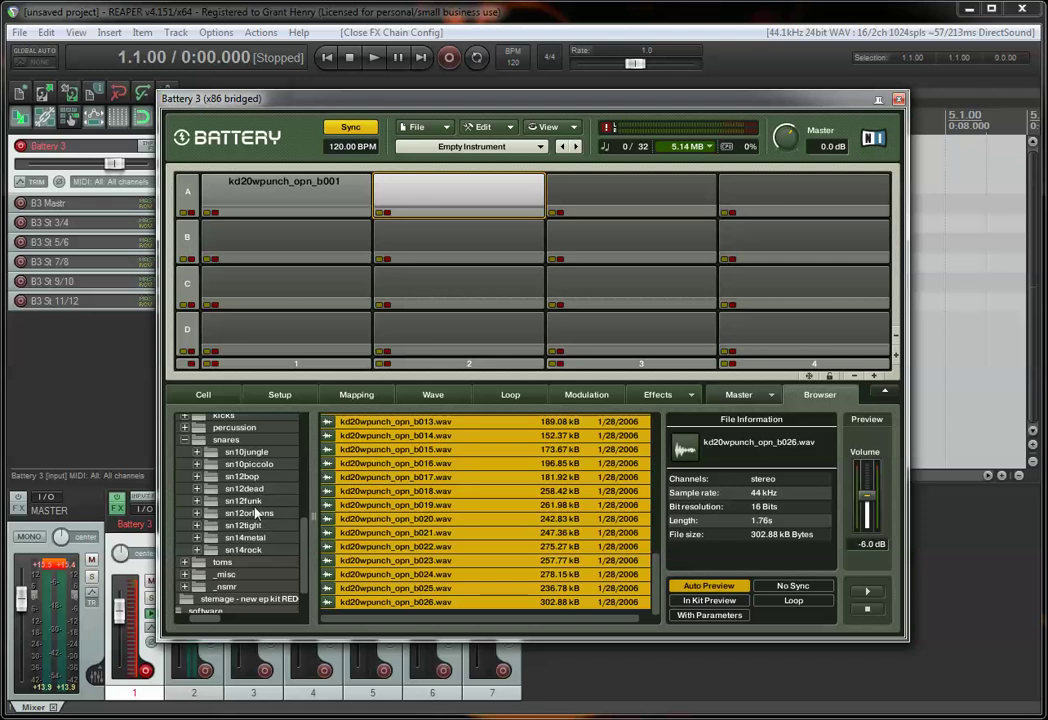
- Expand sn12dead, stx and snare_on, and list the snare samples in the ord folder
{"action": "left_click", "coordinate": [197, 489]}
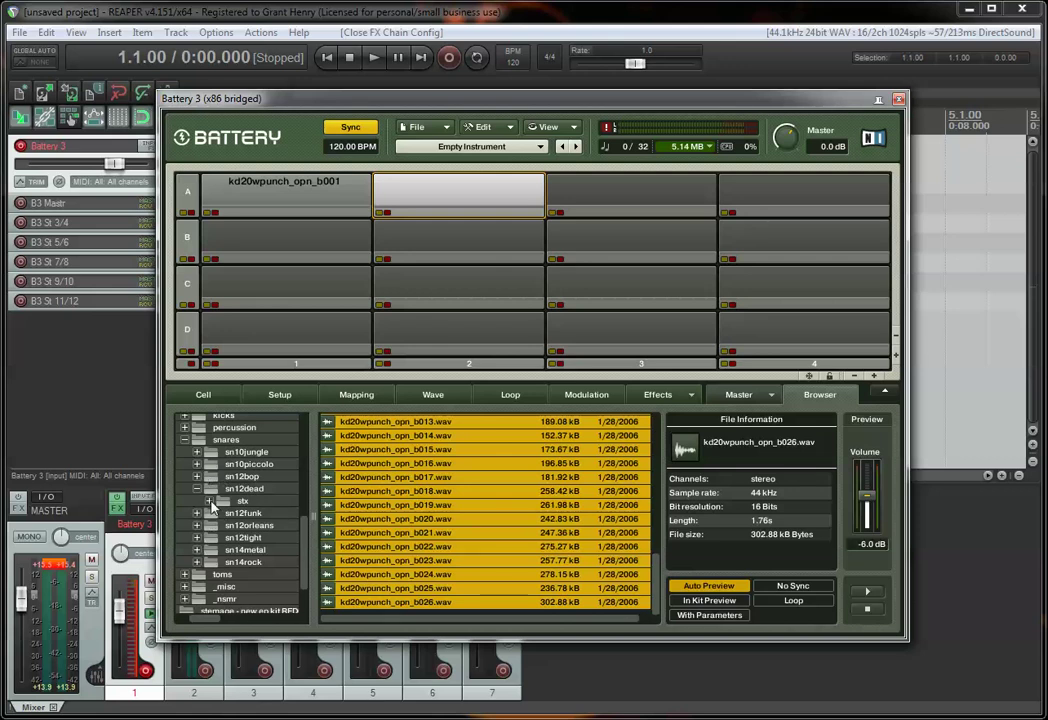
{"action": "left_click", "coordinate": [209, 501]}
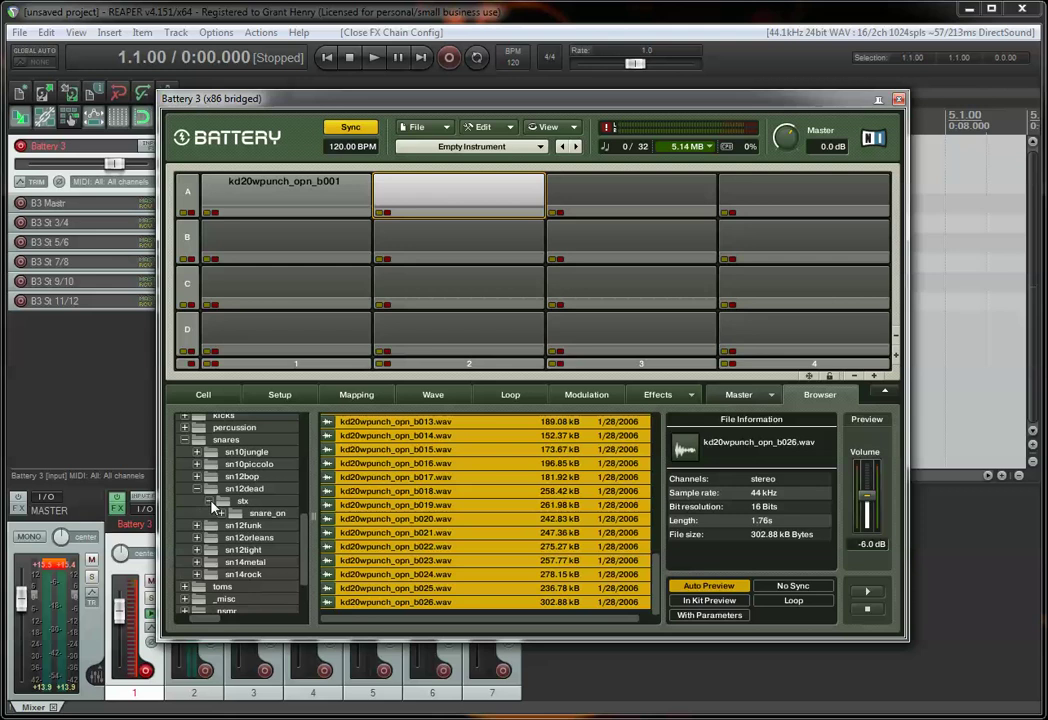
{"action": "left_click", "coordinate": [245, 502]}
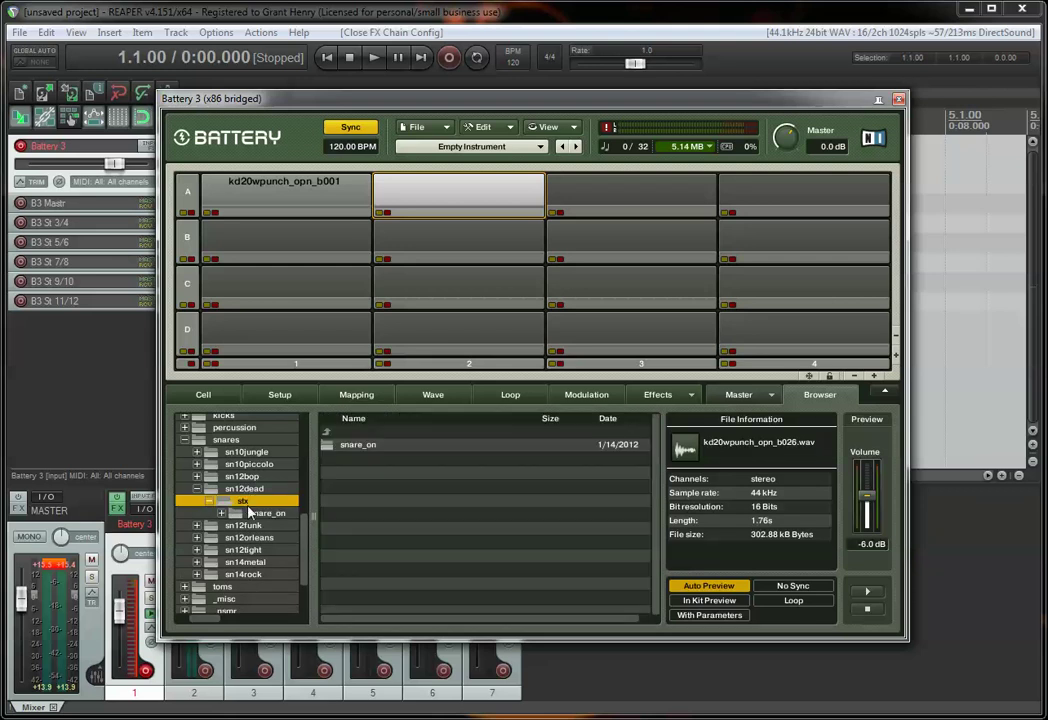
{"action": "left_click", "coordinate": [265, 513]}
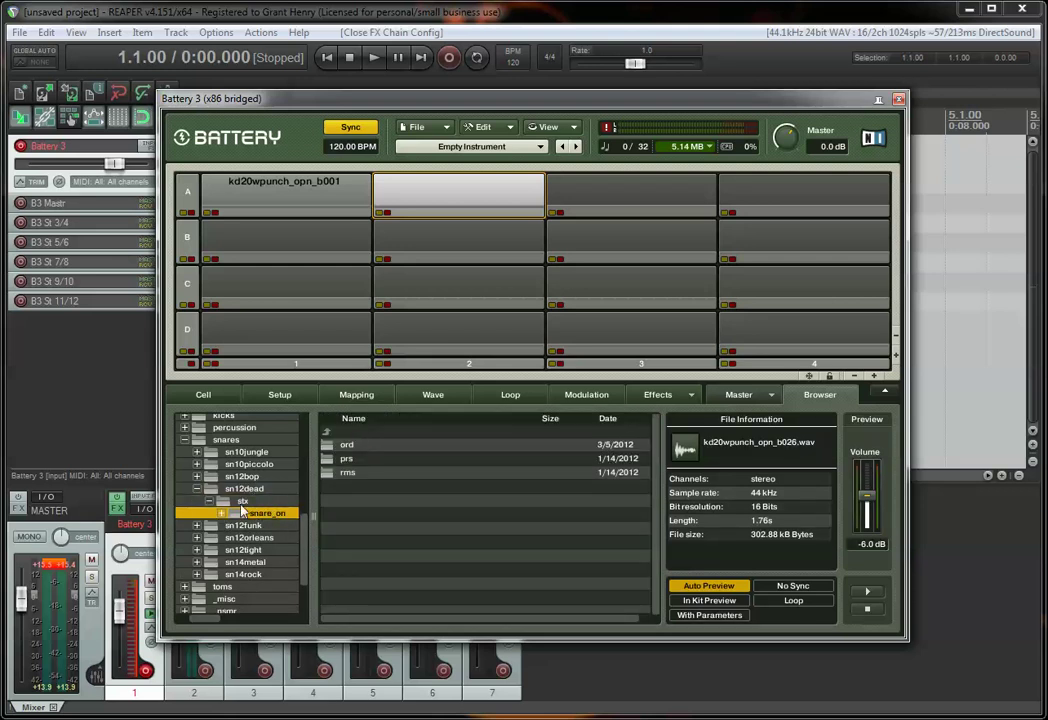
{"action": "left_click", "coordinate": [222, 514]}
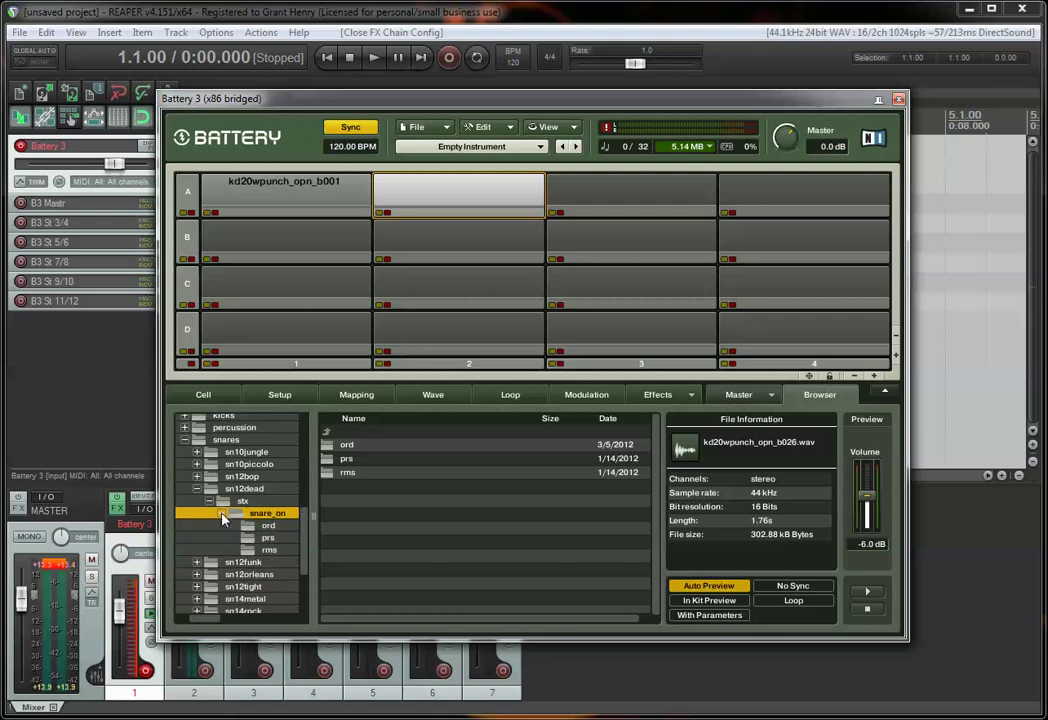
{"action": "left_click", "coordinate": [272, 528]}
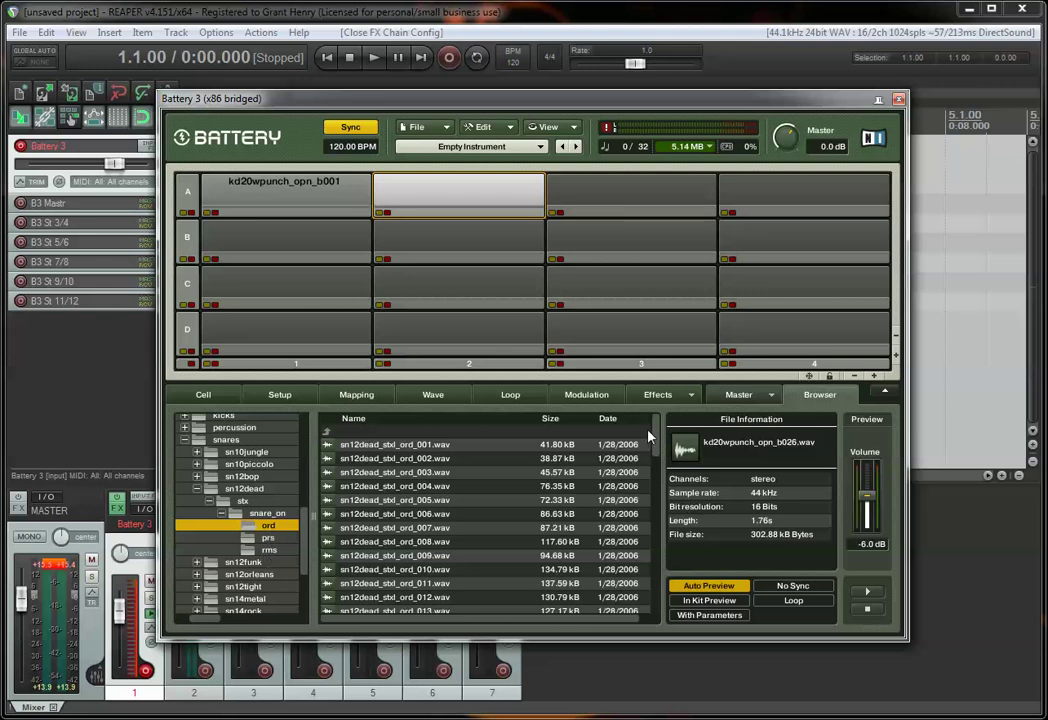
- Audition sn12dead_stxl_ord_001.wav and load sn12dead_stxl_ord_033.wav into cell A2
{"action": "left_click_drag", "start_coordinate": [656, 435], "coordinate": [677, 450]}
{"action": "left_click", "coordinate": [440, 446]}
{"action": "left_click_drag", "start_coordinate": [658, 435], "coordinate": [652, 522]}
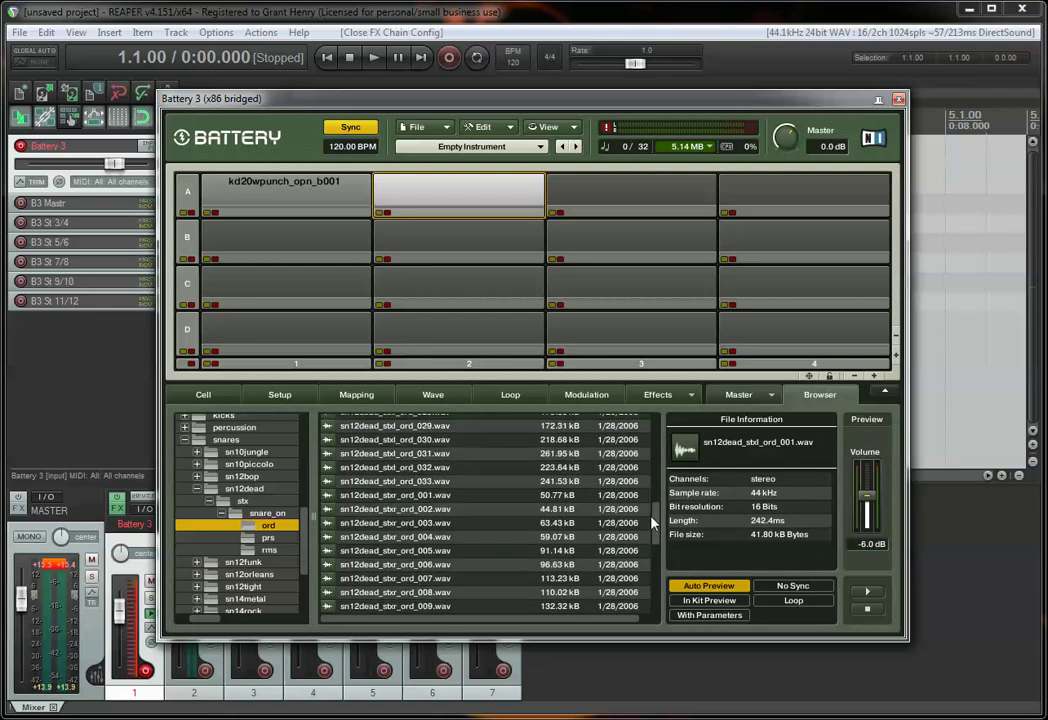
{"action": "left_click", "coordinate": [437, 482]}
{"action": "double_click", "coordinate": [437, 482]}
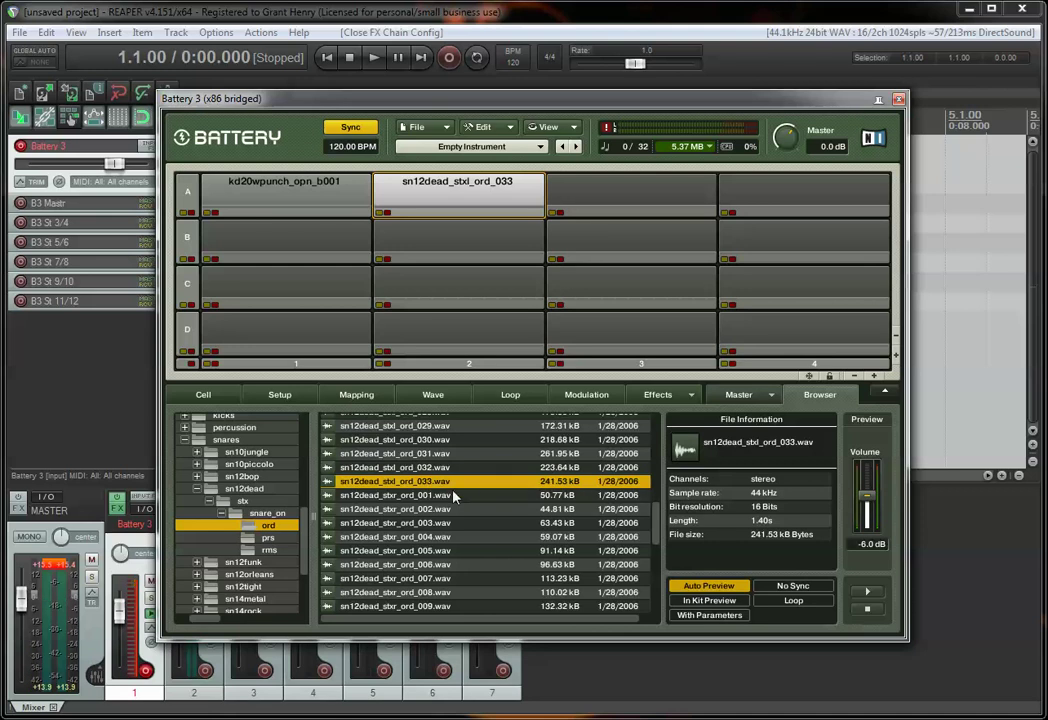
- Compare the right- and left-stick snares by auditioning sn12dead_stxr_ord_001.wav and sn12dead_stxl_ord_033.wav
{"action": "left_click", "coordinate": [455, 499]}
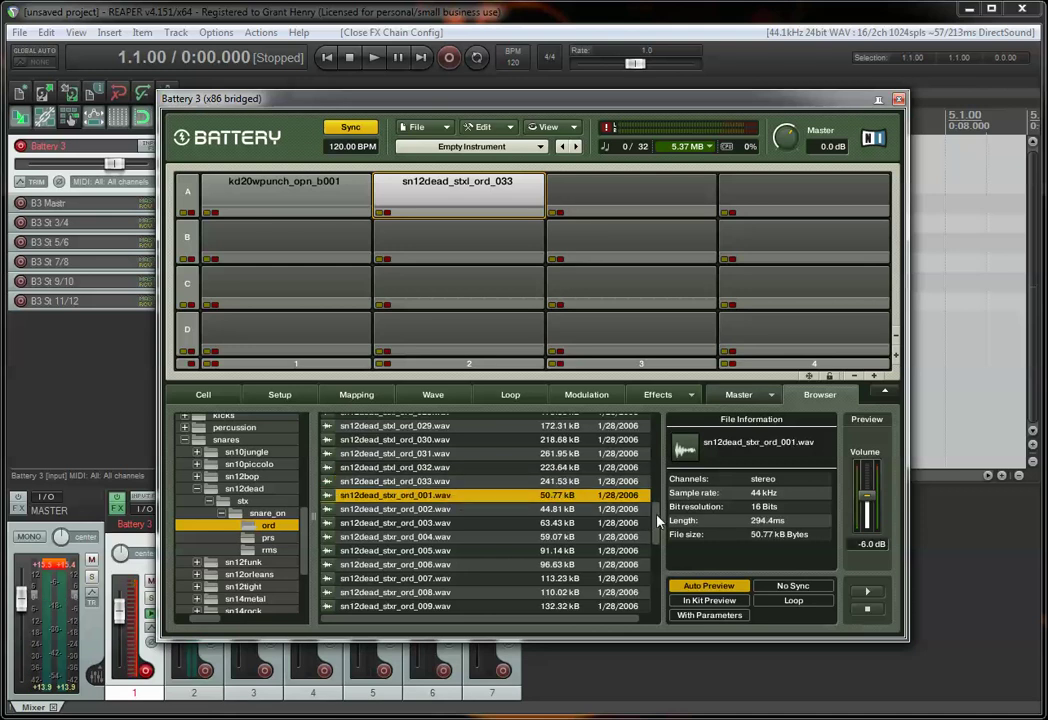
{"action": "scroll", "coordinate": [655, 522], "scroll_direction": "down", "scroll_amount": 6}
{"action": "left_click_drag", "start_coordinate": [657, 577], "coordinate": [660, 506]}
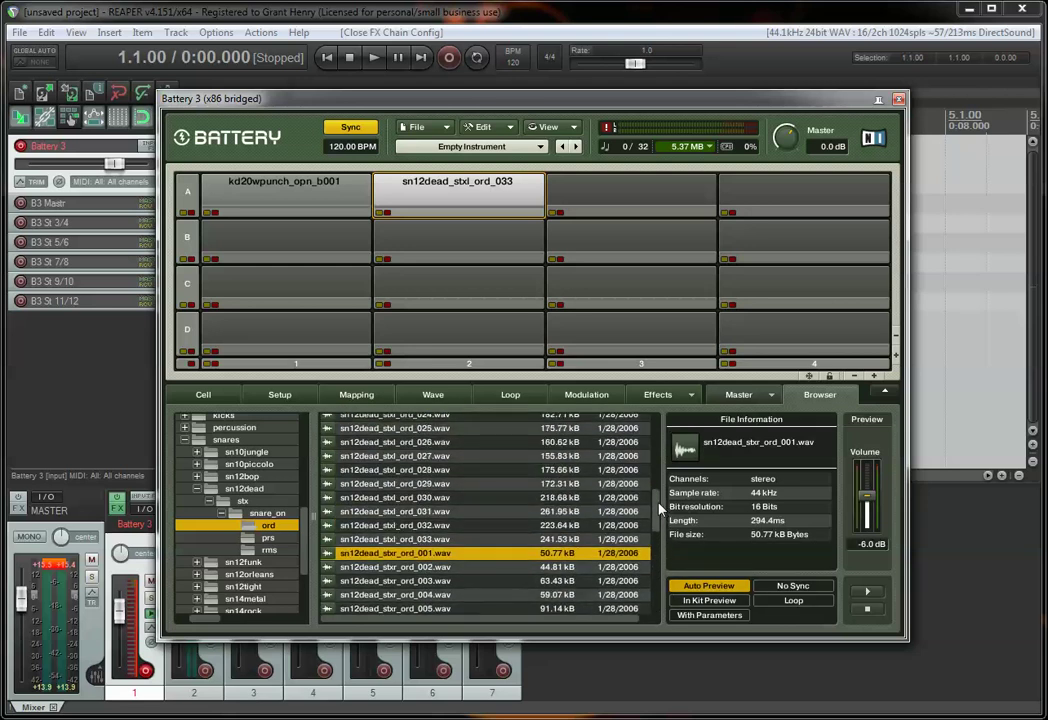
{"action": "left_click", "coordinate": [434, 540]}
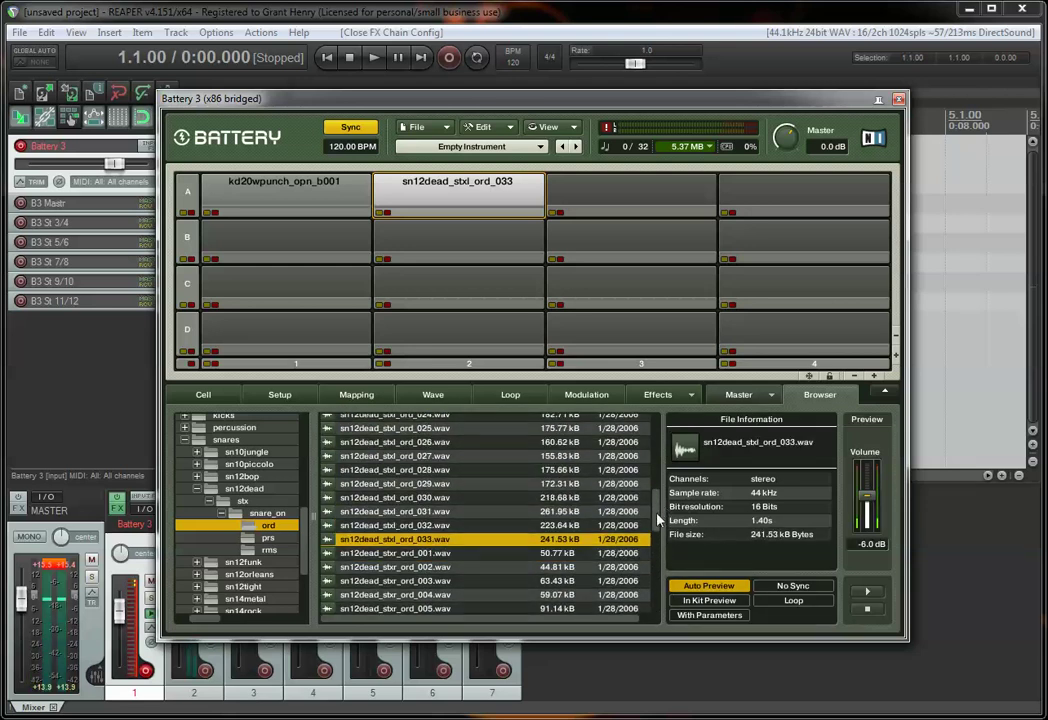
- Add the left-stick snares sn12dead_stxl_ord_001.wav through sn12dead_stxl_ord_032.wav to cell A2
{"action": "left_click_drag", "start_coordinate": [659, 514], "coordinate": [657, 436]}
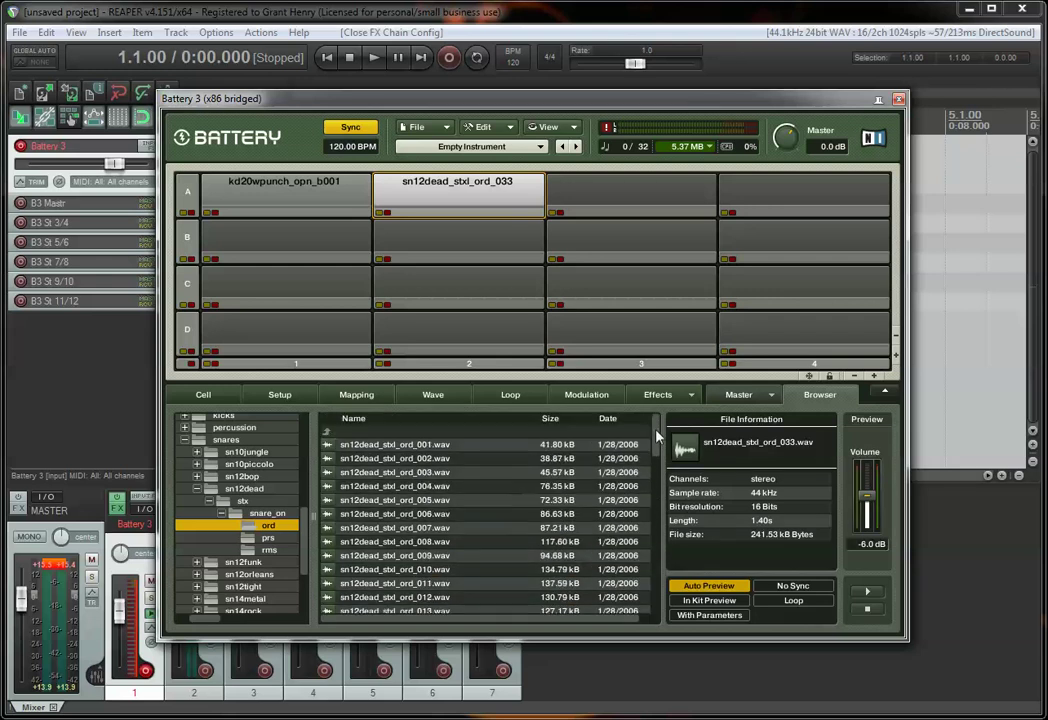
{"action": "left_click", "coordinate": [450, 447], "text": "shift"}
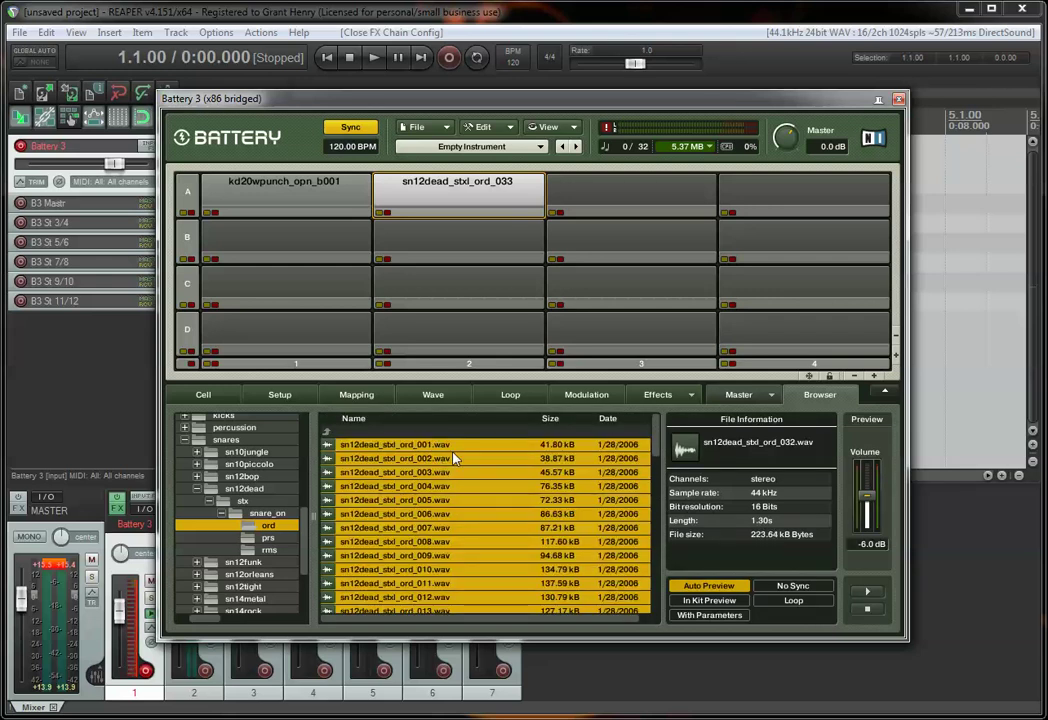
{"action": "left_click_drag", "start_coordinate": [453, 452], "coordinate": [481, 181]}
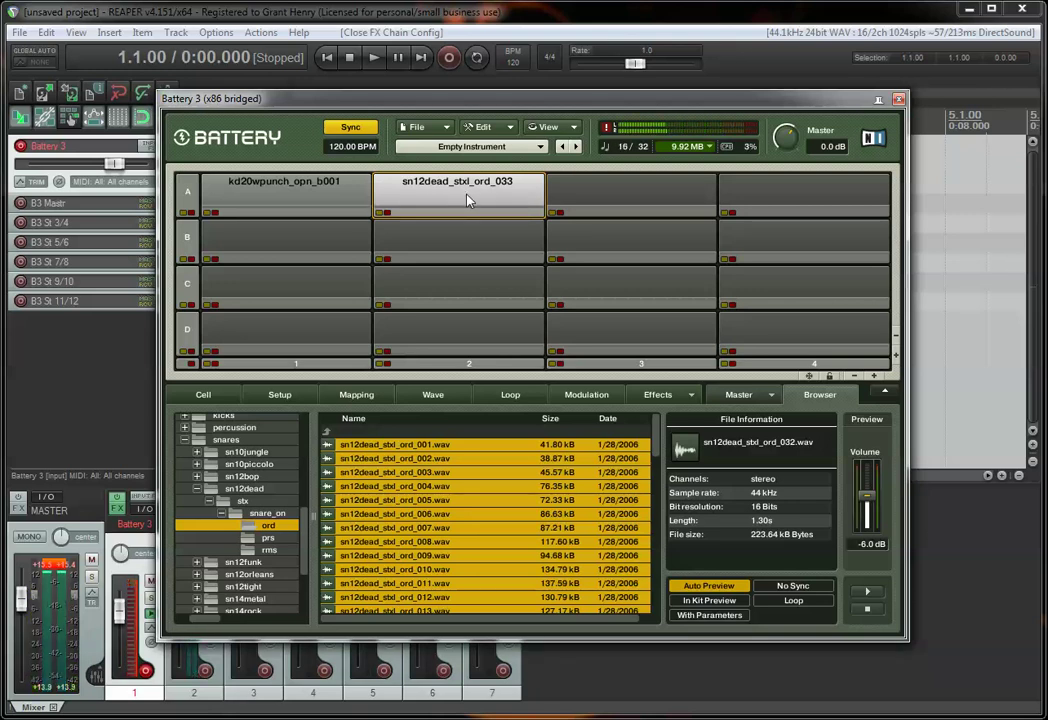
- Stack the snare zones of cell A2 across the velocity range in its mapping
{"action": "left_click", "coordinate": [357, 395]}
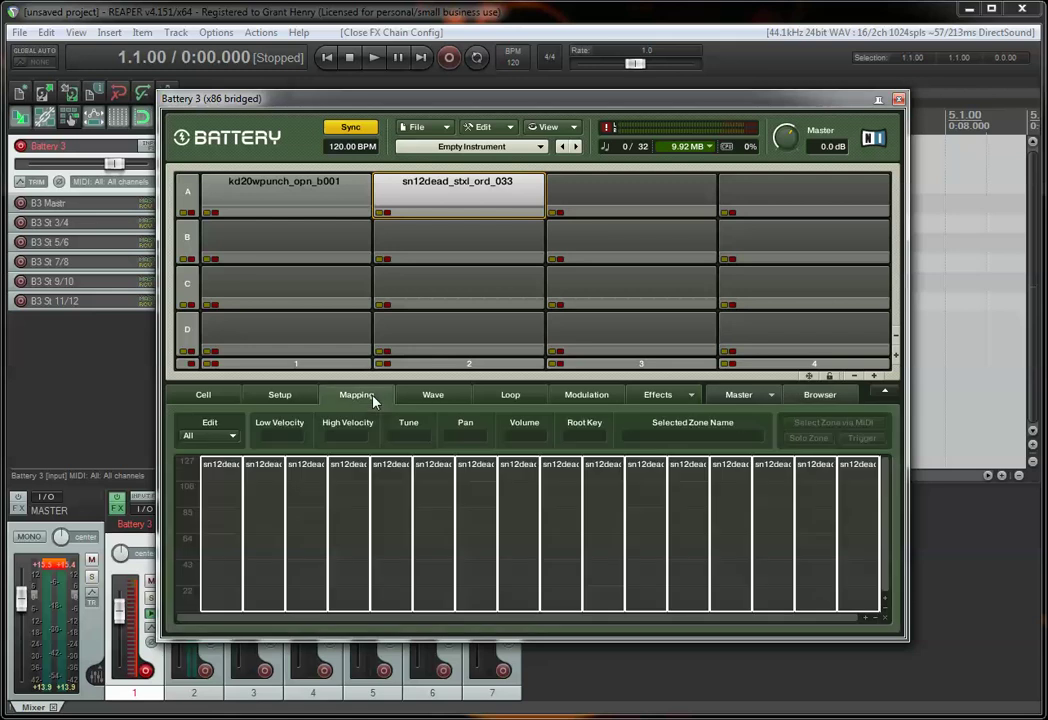
{"action": "left_click_drag", "start_coordinate": [345, 626], "coordinate": [293, 638]}
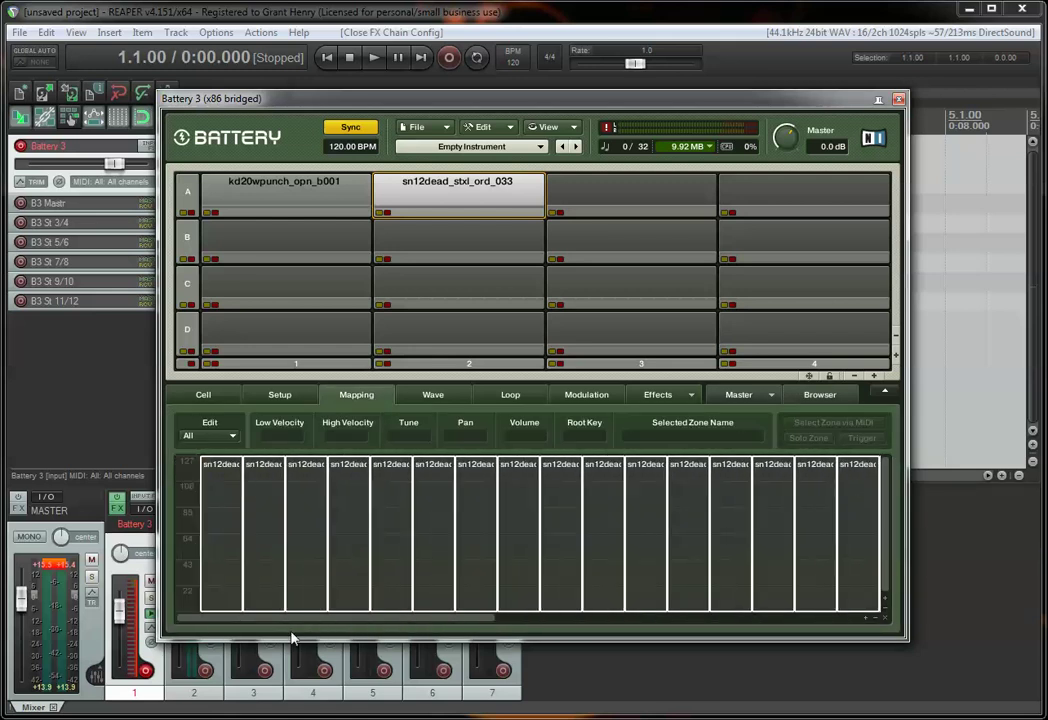
{"action": "right_click", "coordinate": [477, 496]}
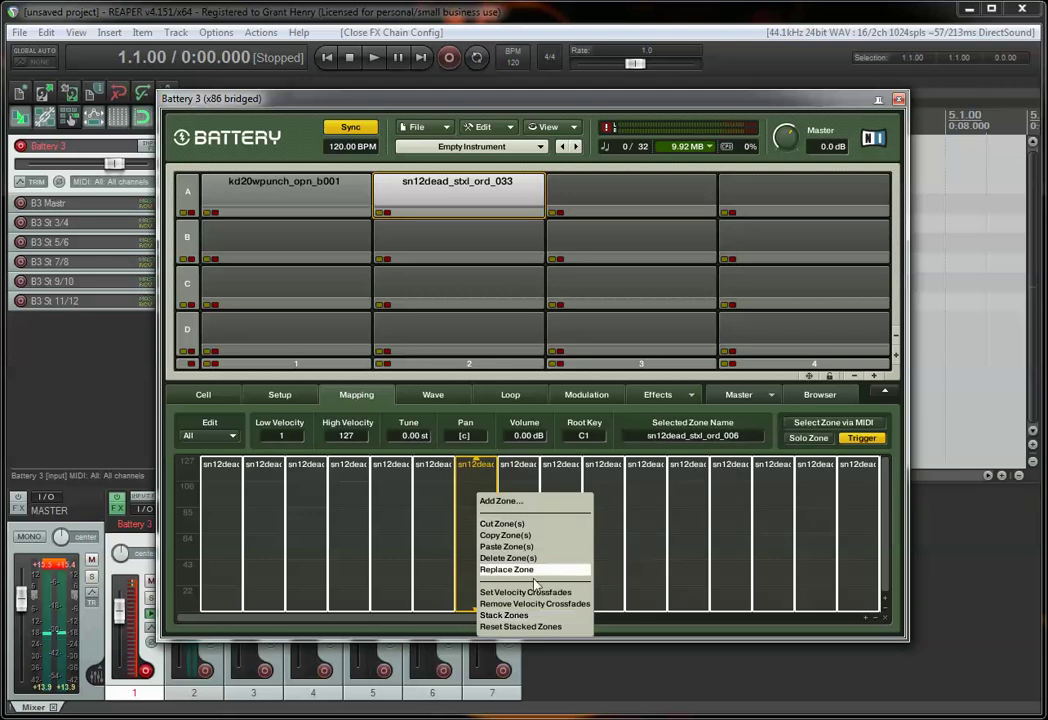
{"action": "left_click", "coordinate": [540, 617]}
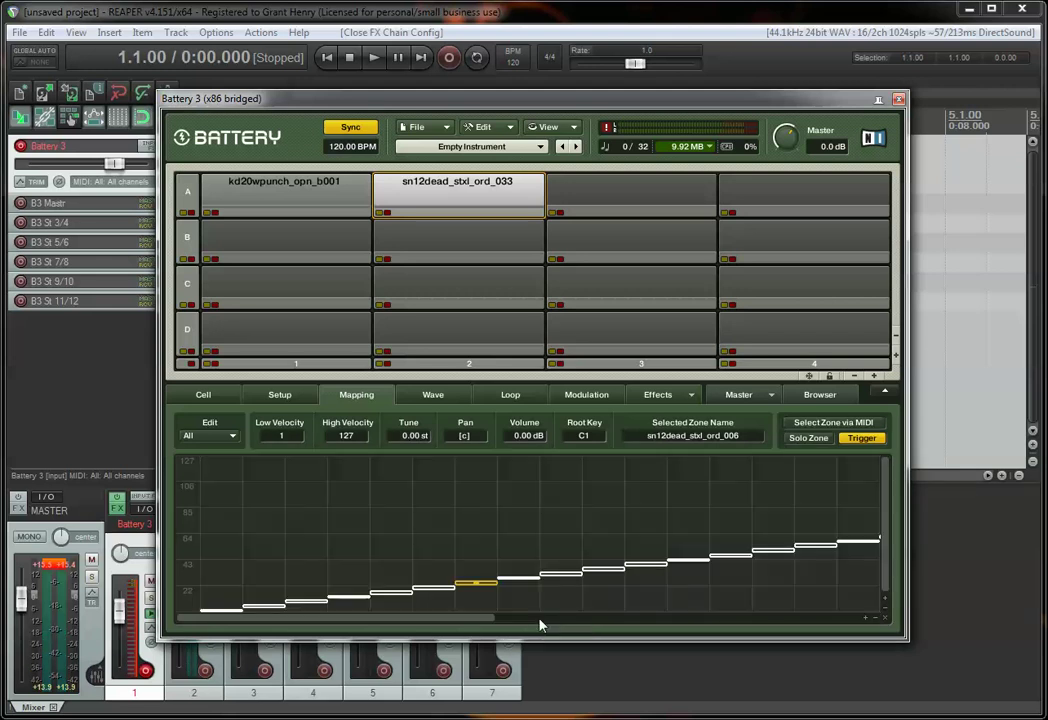
{"action": "left_click_drag", "start_coordinate": [400, 626], "coordinate": [383, 643]}
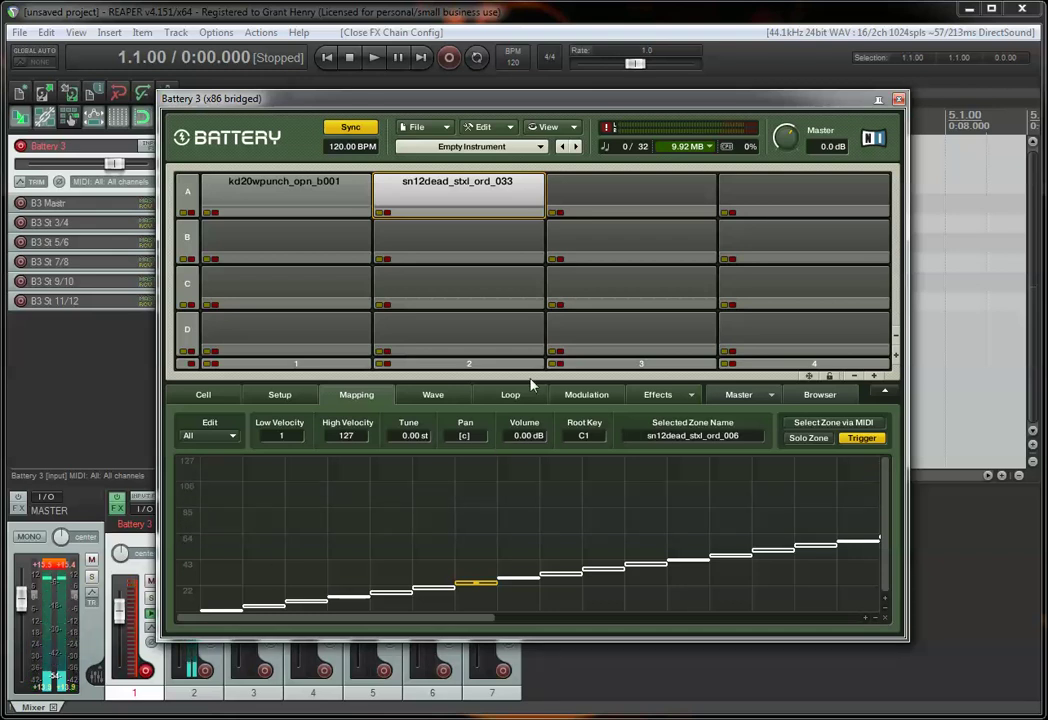
- Play the kick in cell A1 and the snare in cell A2 alternately at different velocities
{"action": "left_click", "coordinate": [341, 193]}
{"action": "left_click", "coordinate": [444, 194]}
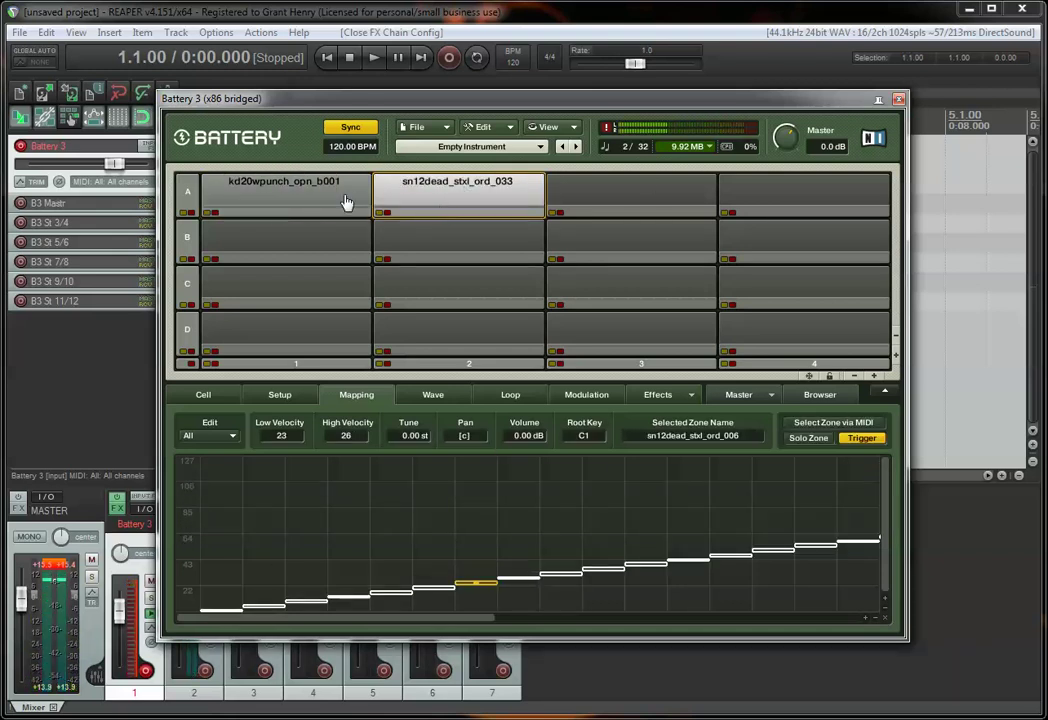
{"action": "left_click", "coordinate": [345, 197]}
{"action": "left_click", "coordinate": [341, 196]}
{"action": "left_click", "coordinate": [412, 194]}
{"action": "left_click", "coordinate": [324, 197]}
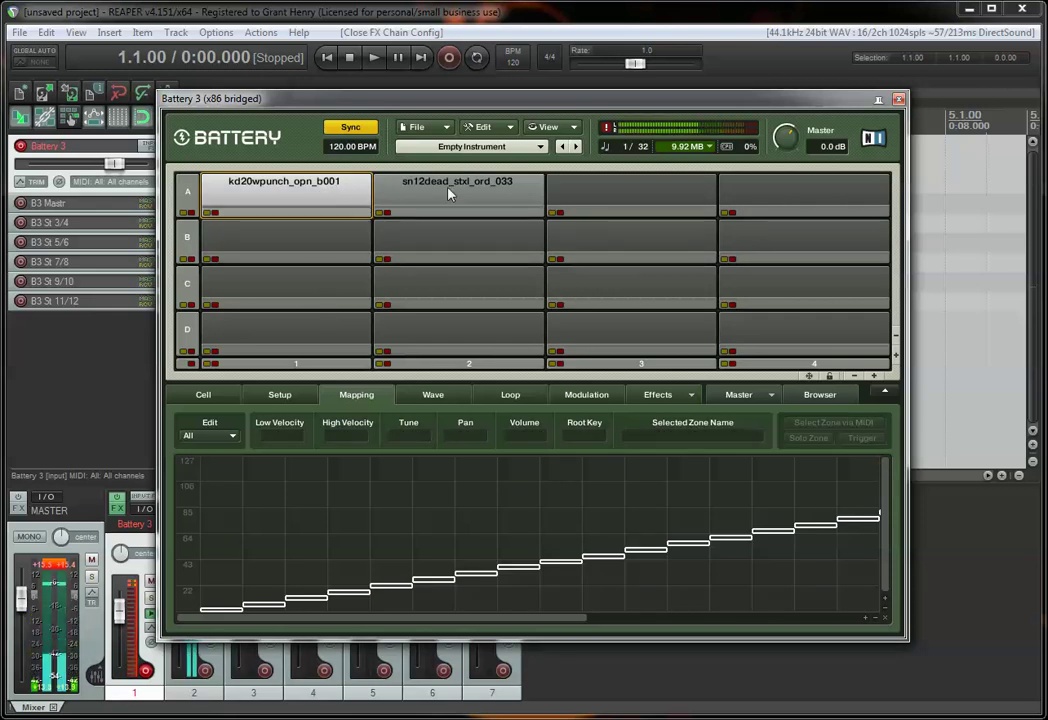
{"action": "left_click", "coordinate": [410, 195]}
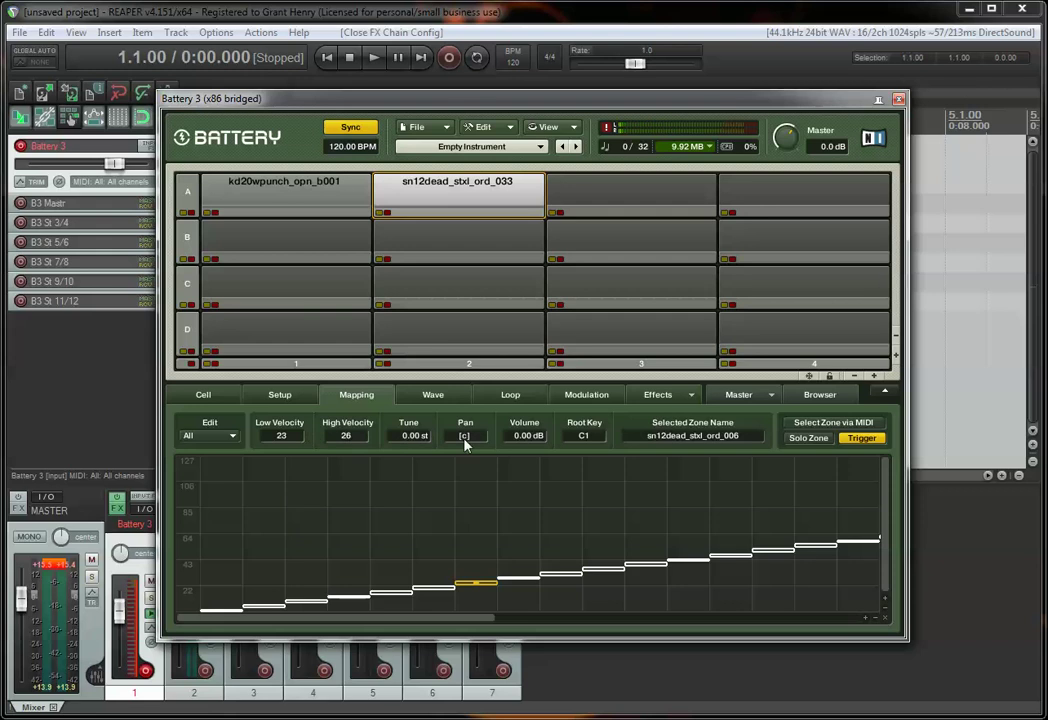
- Review the snare cell's Setup, Loop, Wave and Cell settings, and play cells A1 and A2 again
{"action": "left_click", "coordinate": [288, 398]}
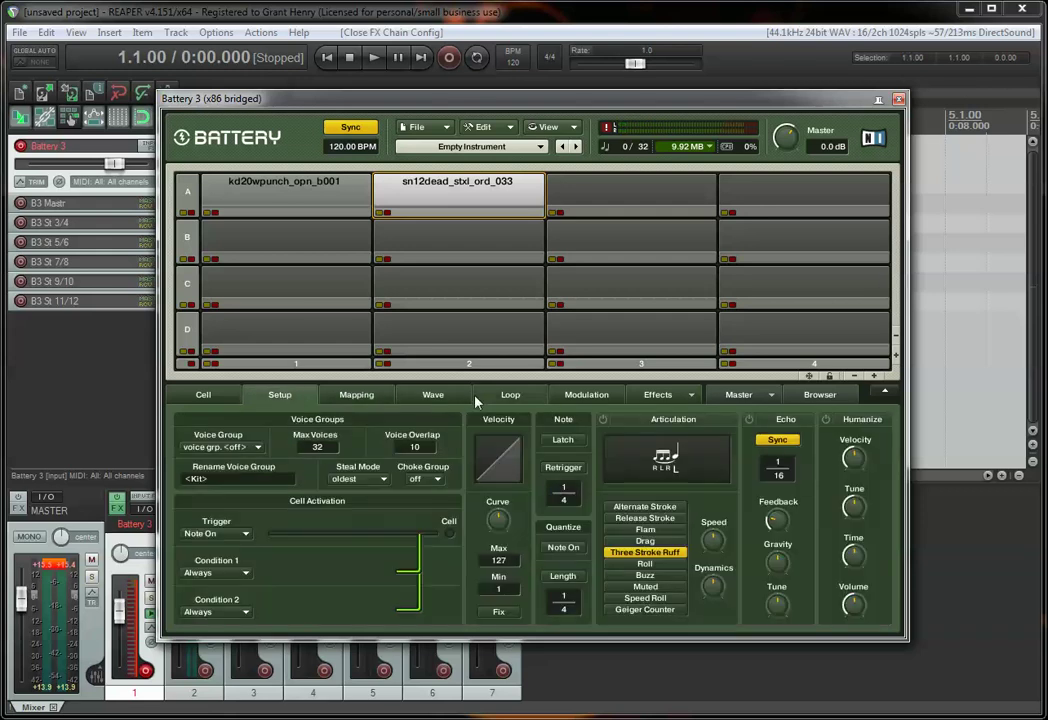
{"action": "left_click", "coordinate": [485, 398]}
{"action": "left_click", "coordinate": [435, 400]}
{"action": "left_click", "coordinate": [215, 400]}
{"action": "mouse_move", "coordinate": [472, 497]}
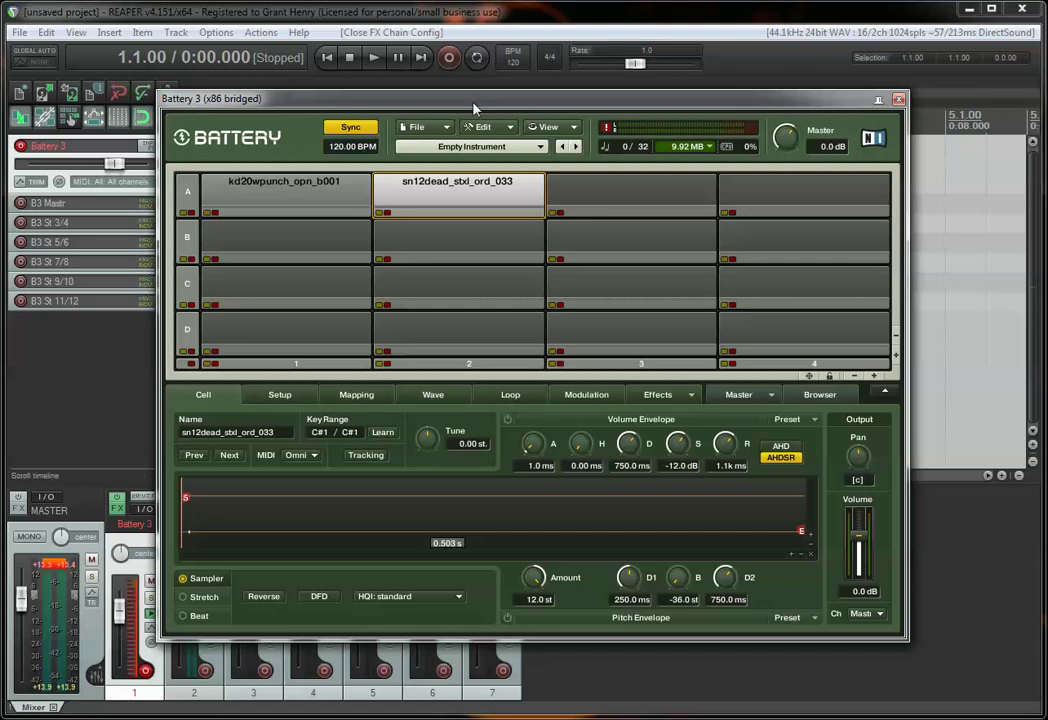
{"action": "left_click_drag", "start_coordinate": [476, 104], "coordinate": [507, 118]}
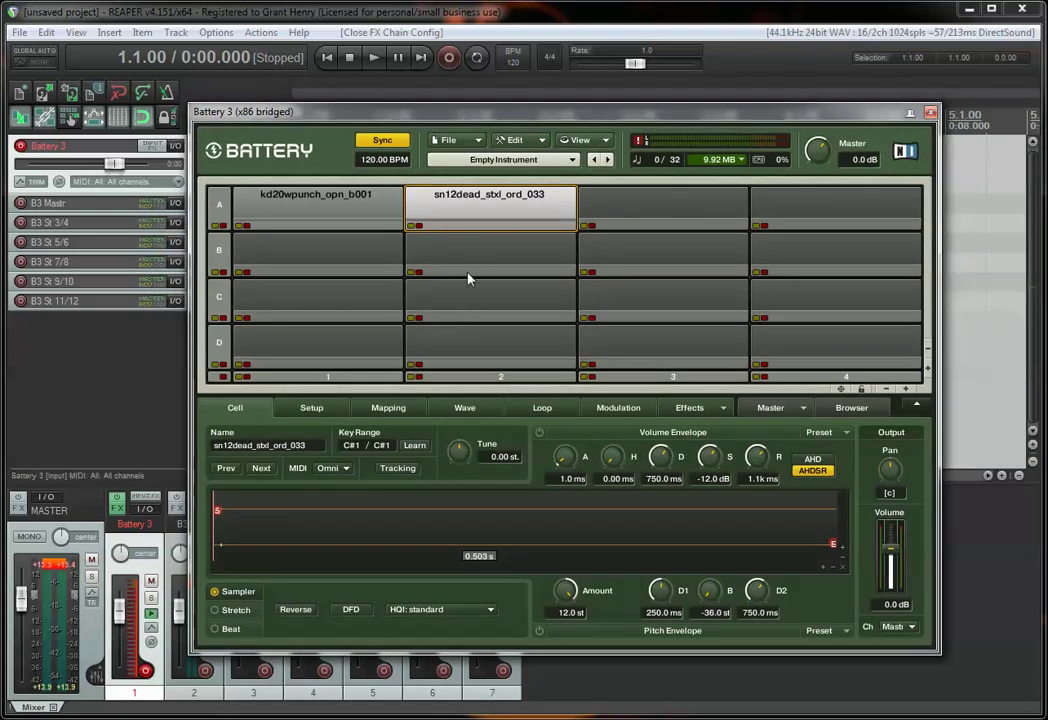
{"action": "left_click", "coordinate": [348, 205]}
{"action": "left_click", "coordinate": [485, 203]}
- Open the recently used kit stemage - new BIG kit (brood).kt3
{"action": "left_click", "coordinate": [480, 142]}
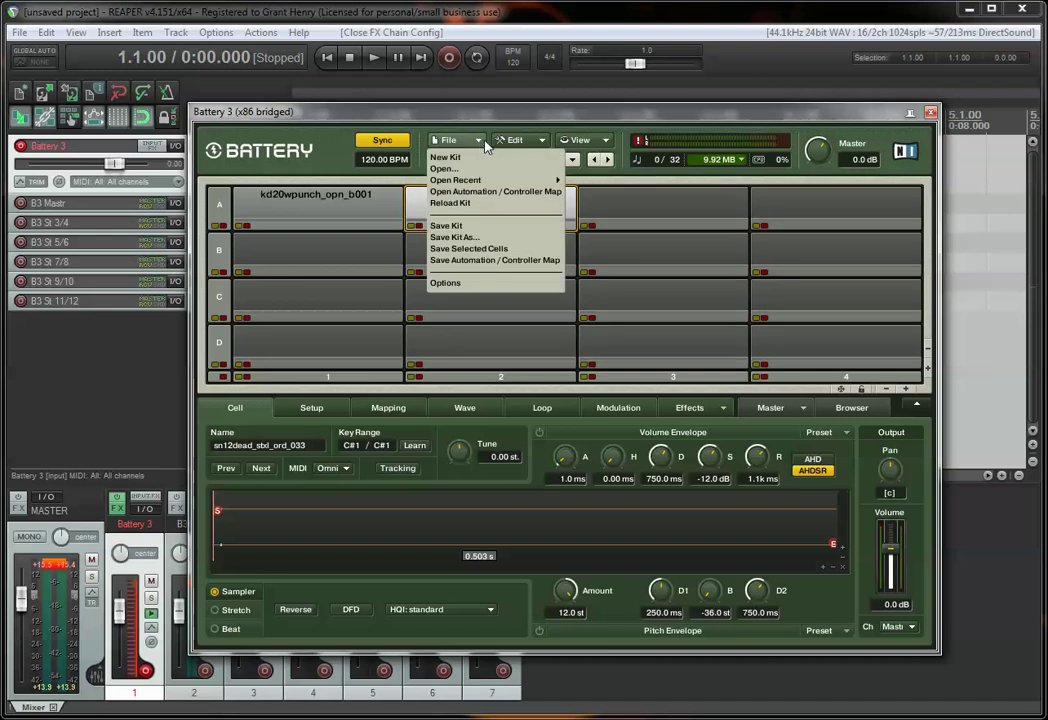
{"action": "mouse_move", "coordinate": [515, 181]}
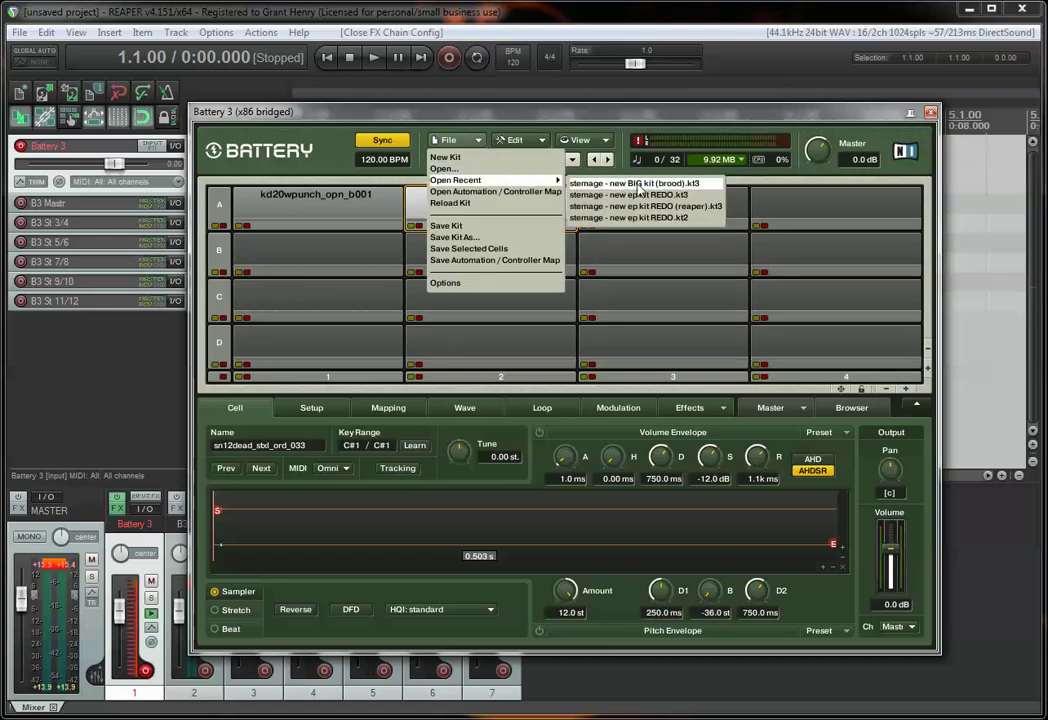
{"action": "left_click", "coordinate": [668, 184]}
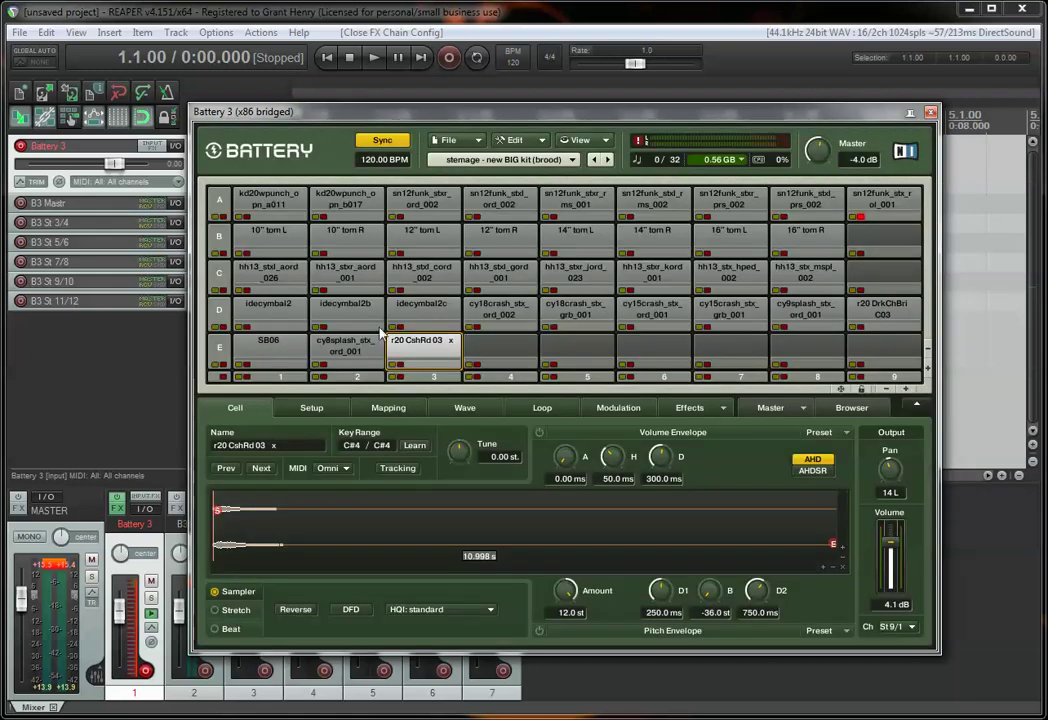
- Audition the two kick cells A1 and A2, and the ordinary right- and left-stick snares in A3 and A4
{"action": "left_click", "coordinate": [288, 202]}
{"action": "left_click", "coordinate": [290, 204]}
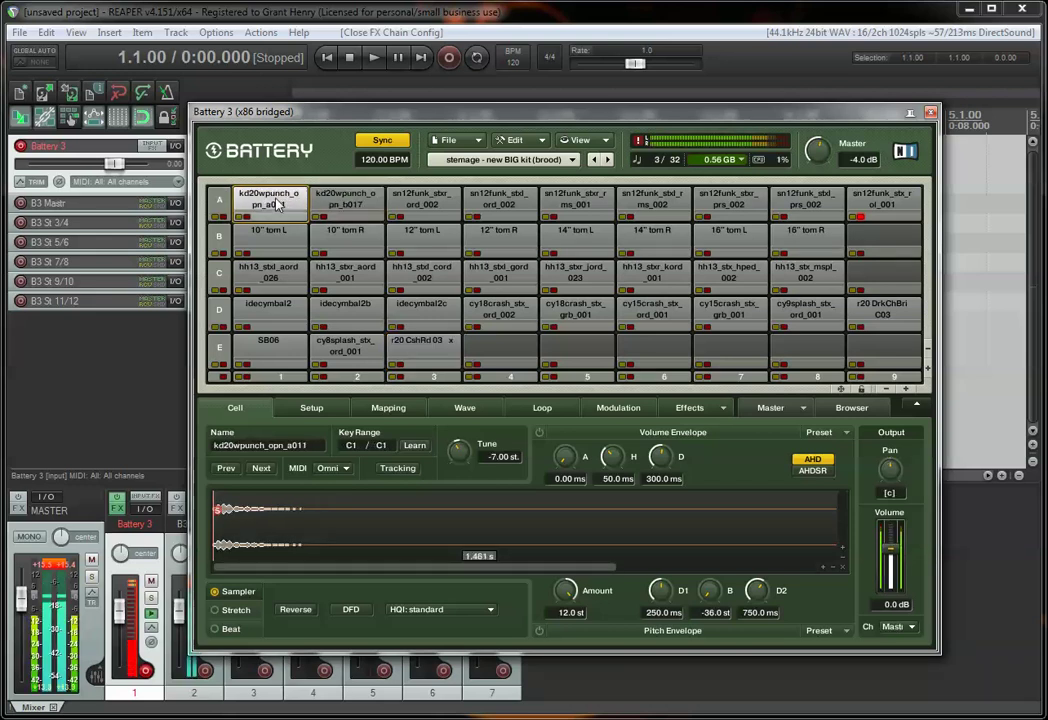
{"action": "left_click", "coordinate": [333, 205]}
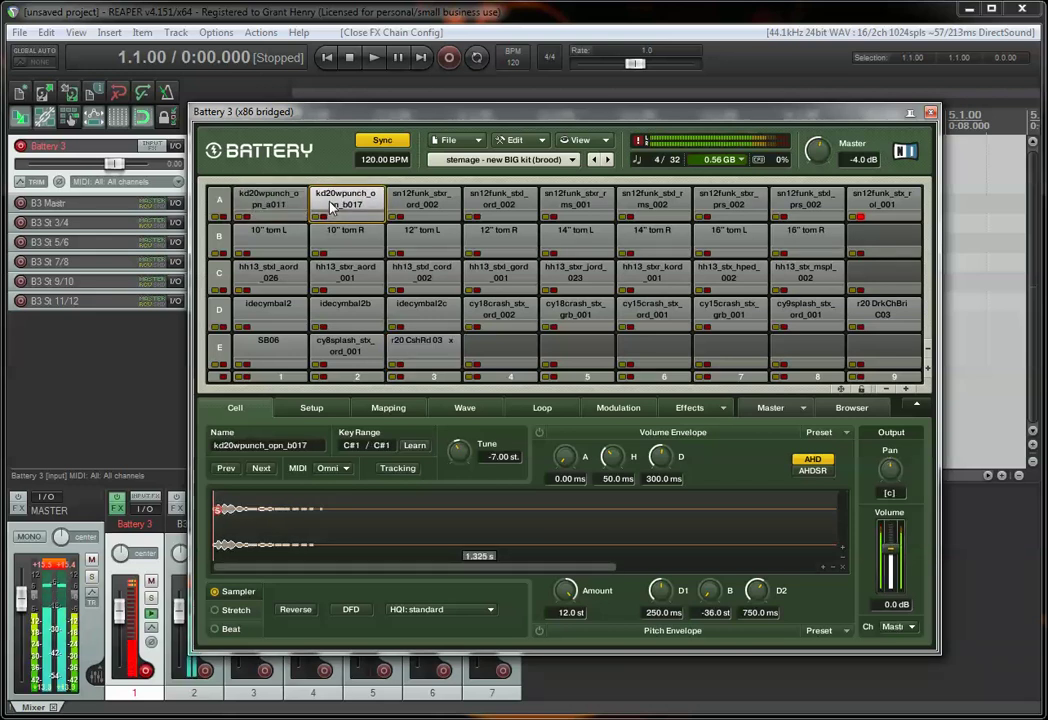
{"action": "left_click", "coordinate": [430, 205]}
{"action": "left_click", "coordinate": [490, 203]}
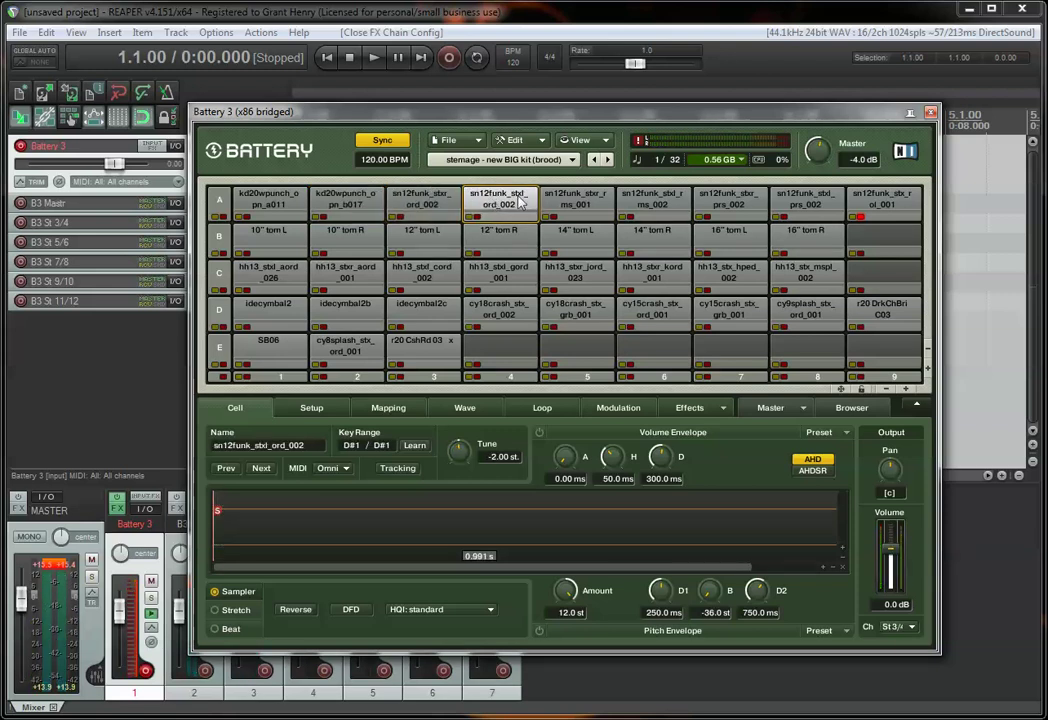
- Audition the rms, prs and rol snare articulations in cells A5 to A9
{"action": "left_click", "coordinate": [587, 204]}
{"action": "left_click", "coordinate": [646, 204]}
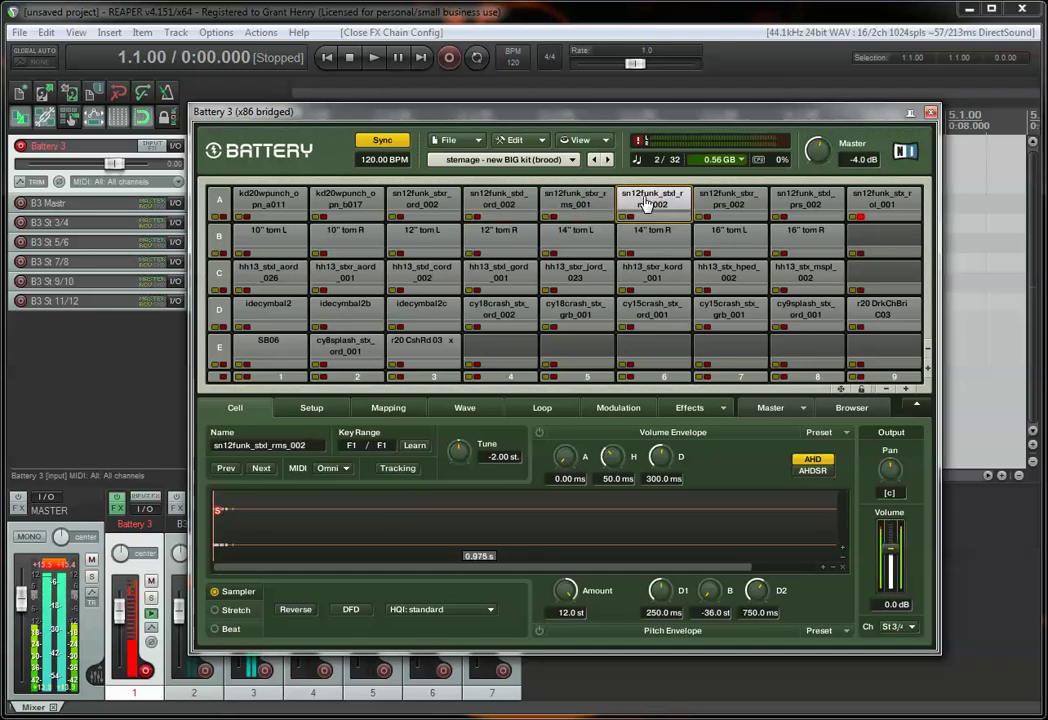
{"action": "left_click", "coordinate": [735, 202]}
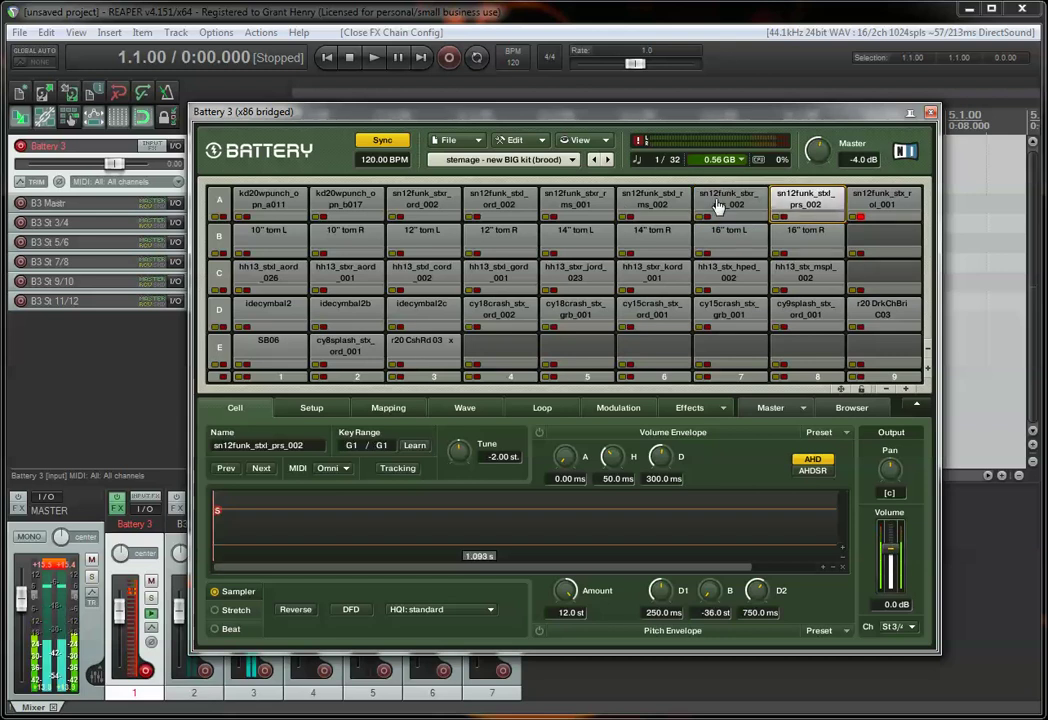
{"action": "left_click", "coordinate": [716, 206]}
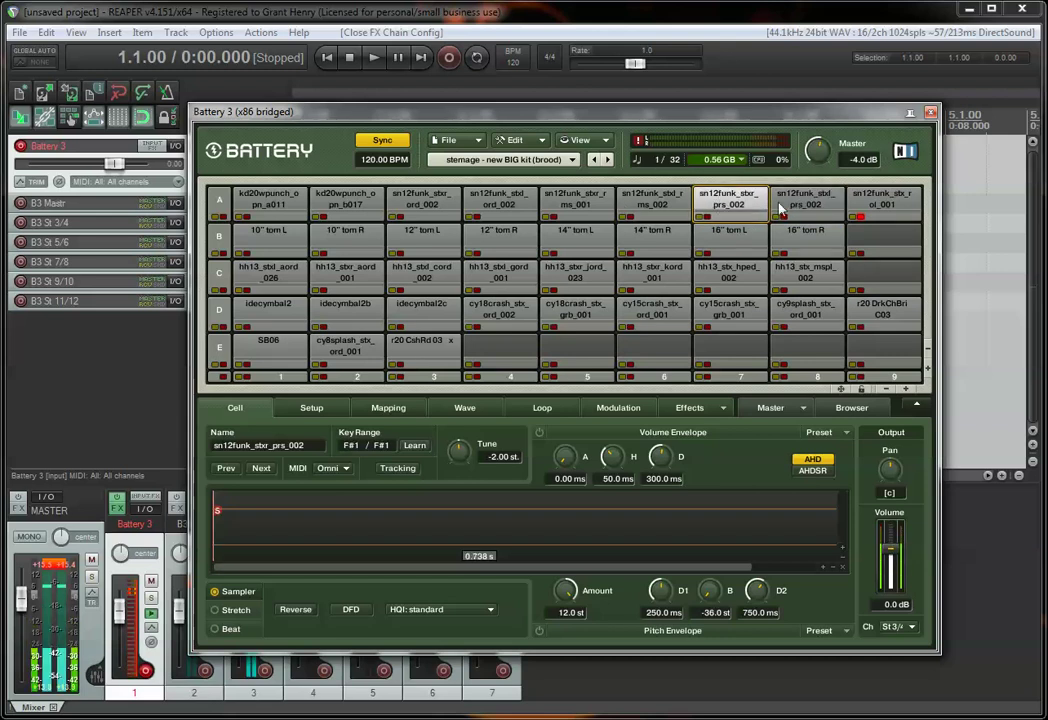
{"action": "left_click", "coordinate": [883, 203]}
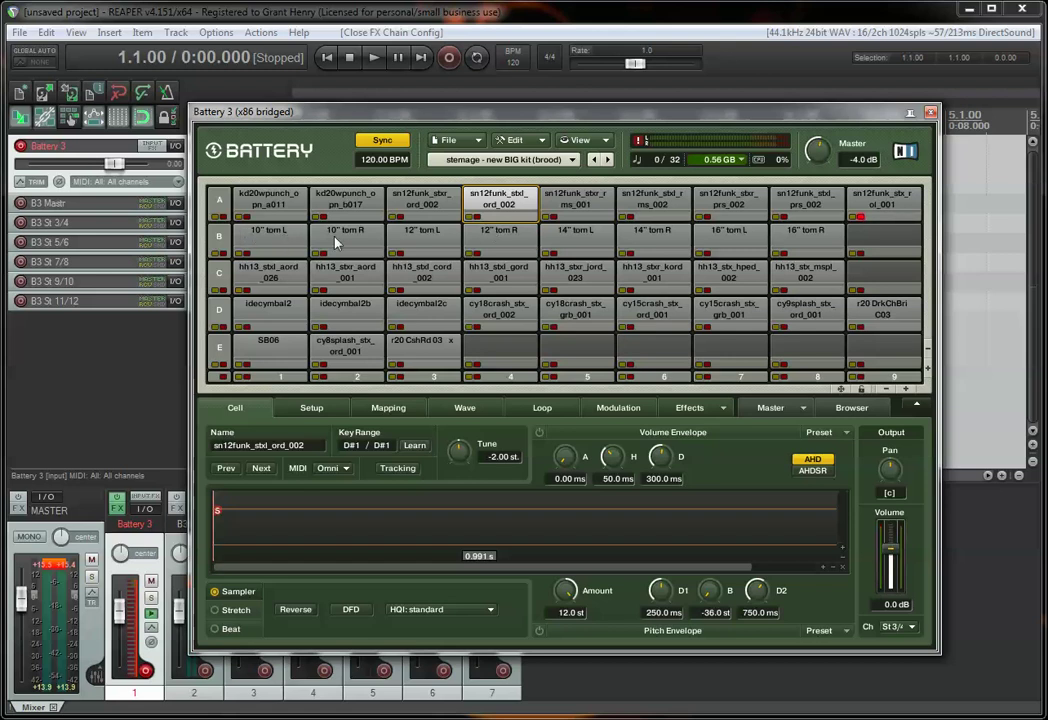
- Audition the left and right tom cells across row B, from the 10-inch to the 16-inch toms
{"action": "left_click", "coordinate": [284, 239]}
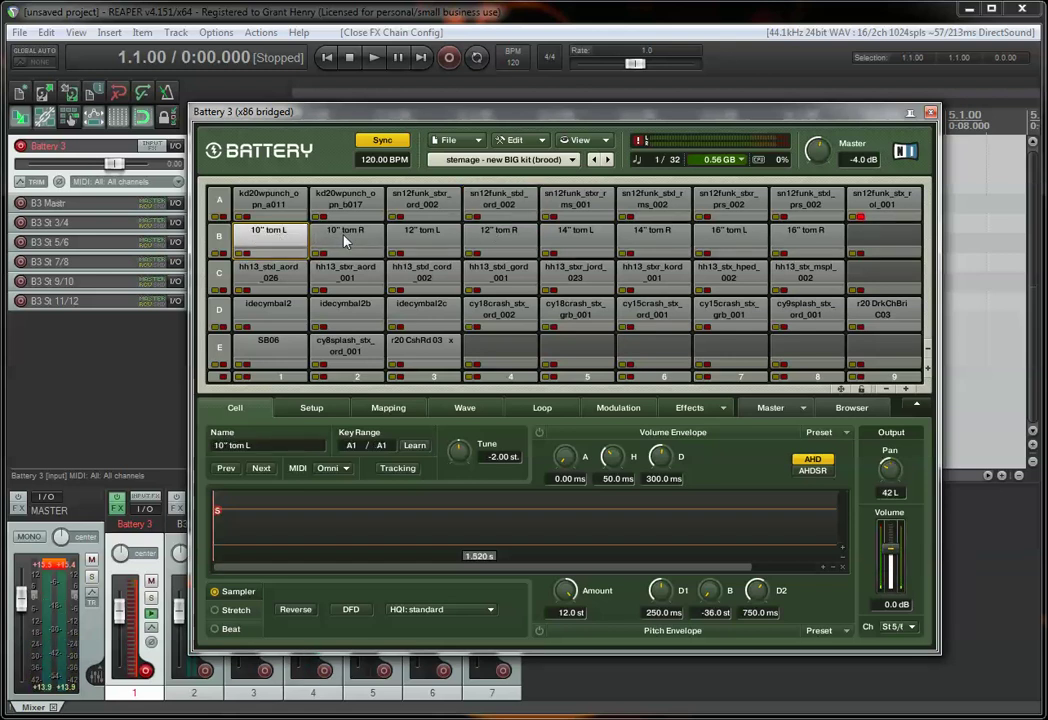
{"action": "left_click", "coordinate": [345, 240]}
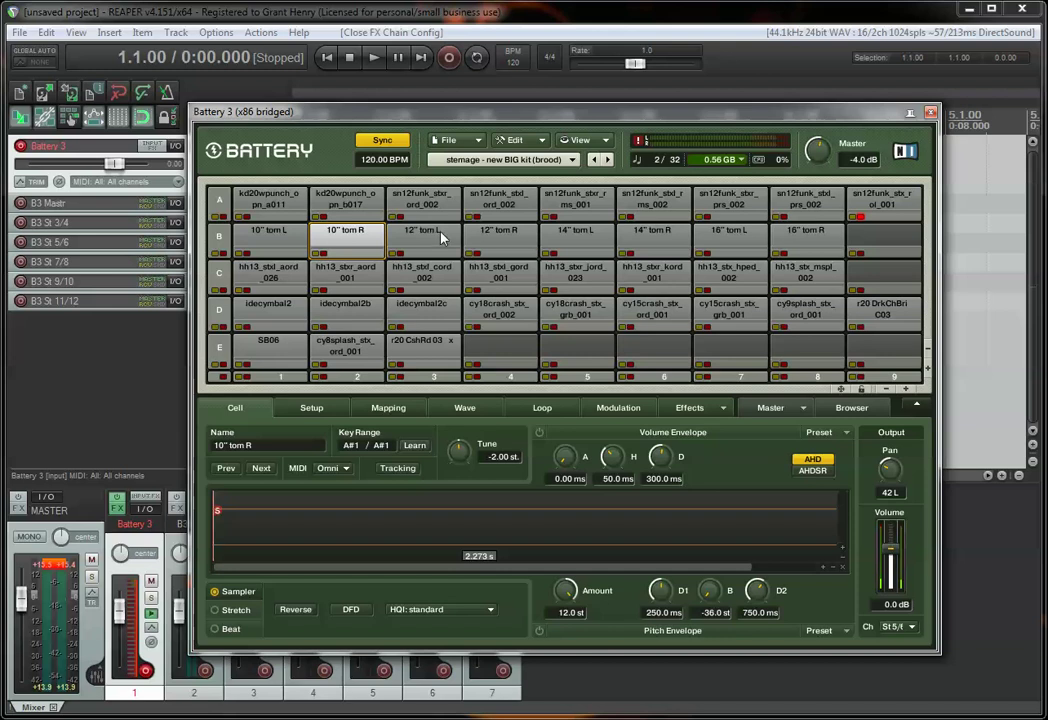
{"action": "left_click", "coordinate": [498, 236]}
{"action": "left_click", "coordinate": [580, 234]}
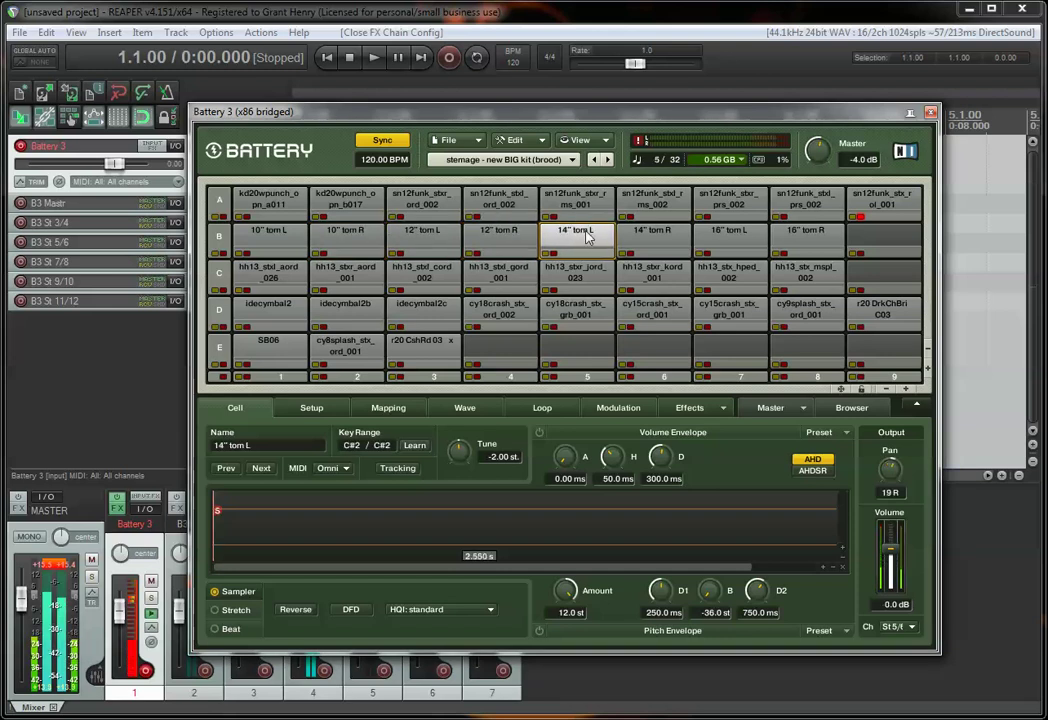
{"action": "left_click", "coordinate": [658, 233]}
{"action": "left_click", "coordinate": [718, 236]}
{"action": "left_click", "coordinate": [812, 235]}
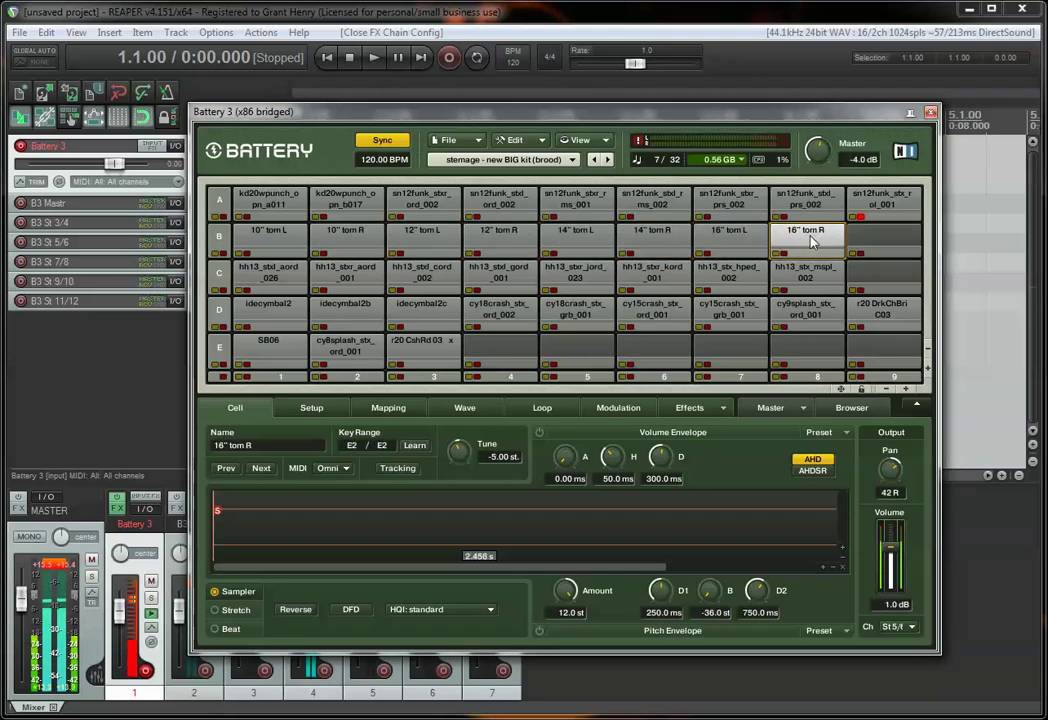
- Audition the hi-hat articulations across row C, from hh13_stxl_aord_026 to hh13_stx_mspl_002
{"action": "left_click", "coordinate": [284, 274]}
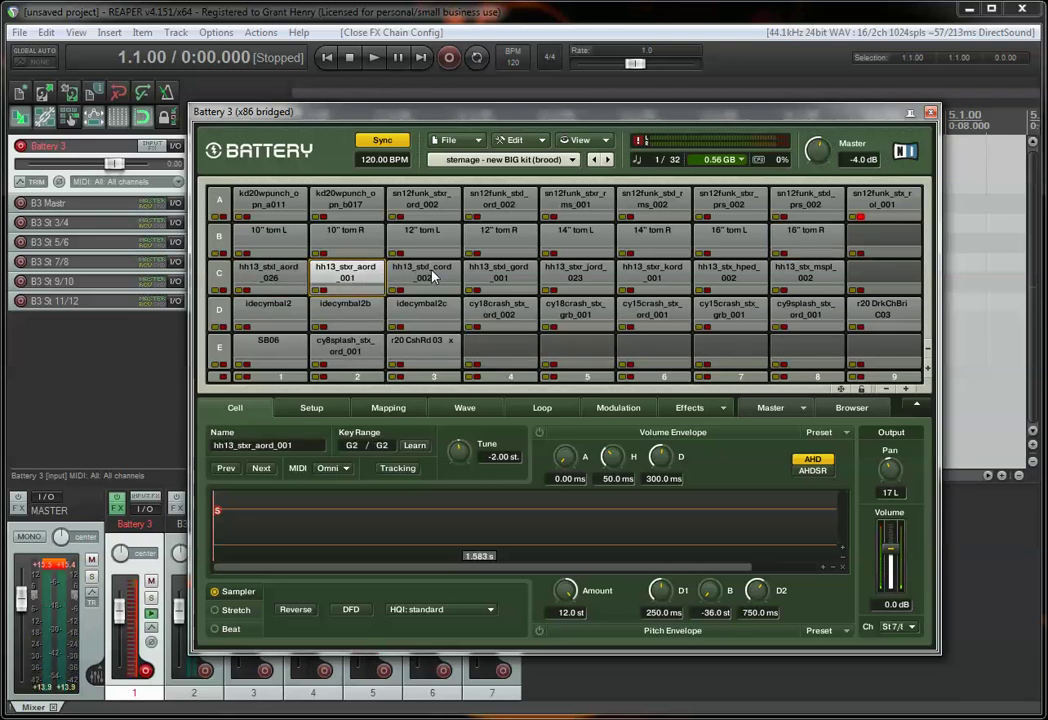
{"action": "left_click", "coordinate": [432, 276]}
{"action": "left_click", "coordinate": [507, 274]}
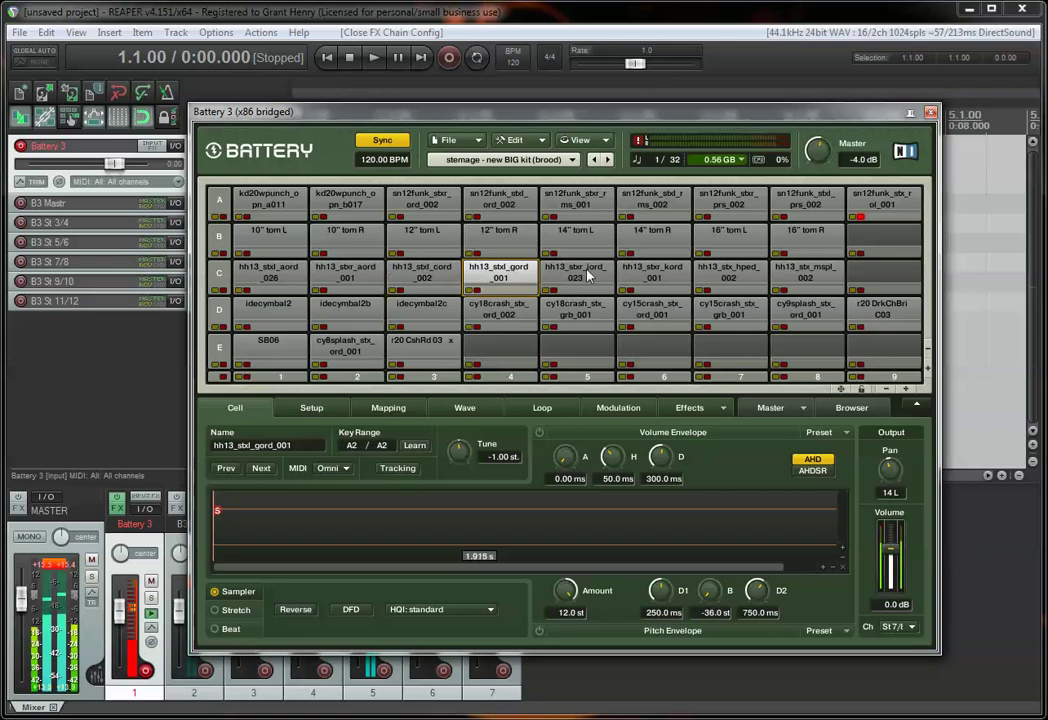
{"action": "left_click", "coordinate": [588, 276]}
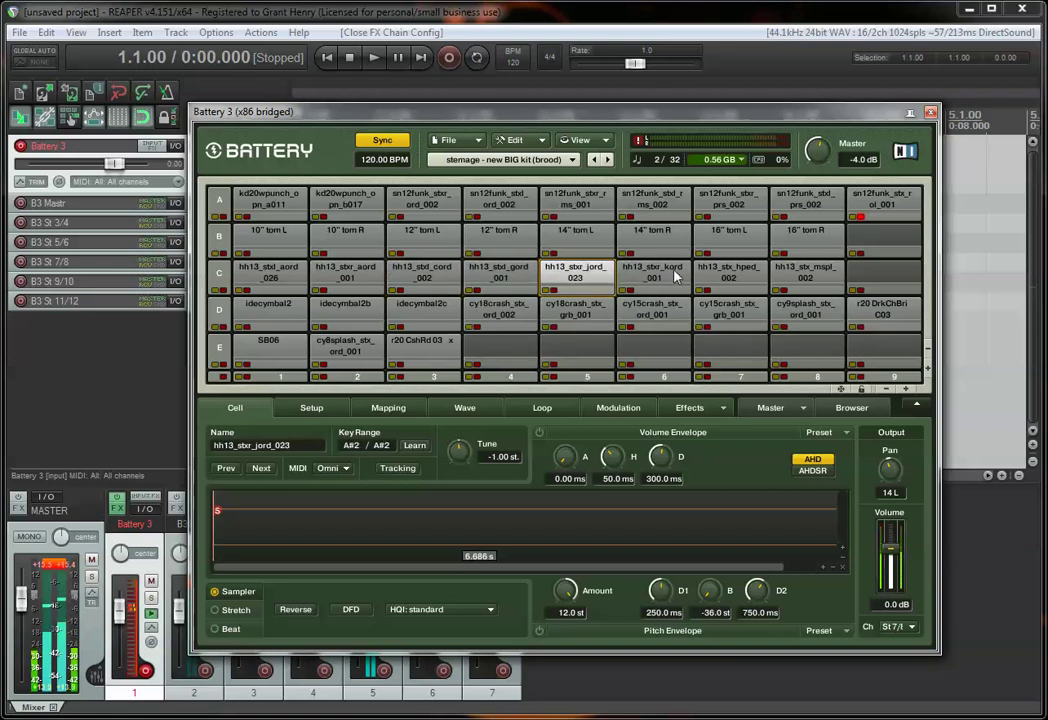
{"action": "left_click", "coordinate": [676, 276]}
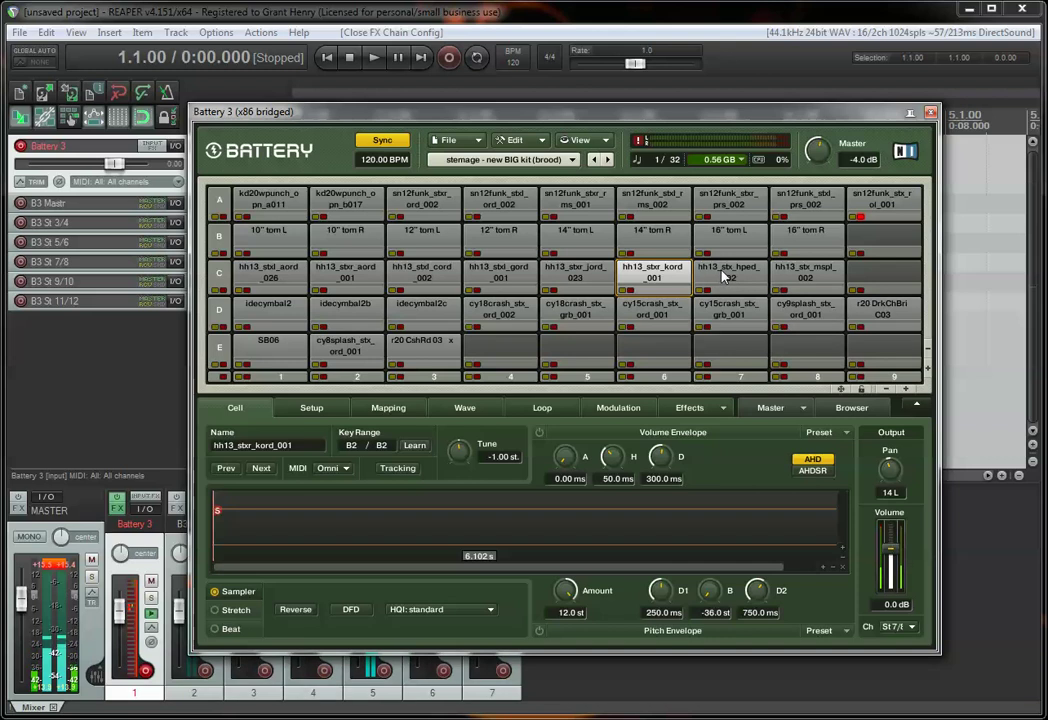
{"action": "left_click", "coordinate": [726, 276]}
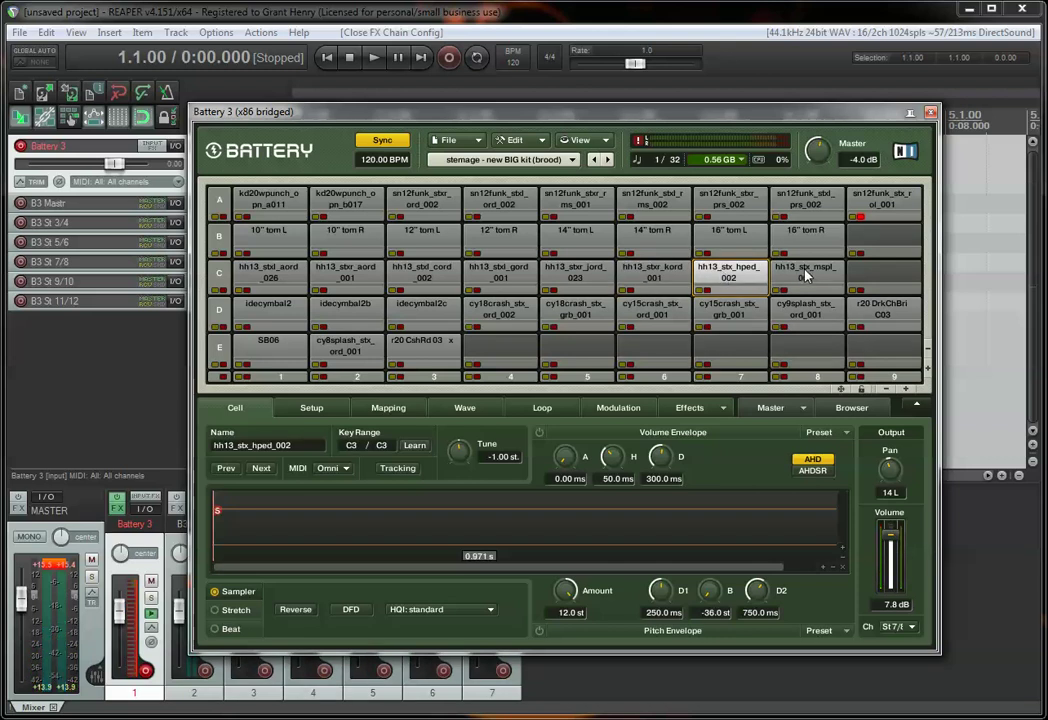
{"action": "left_click", "coordinate": [806, 276]}
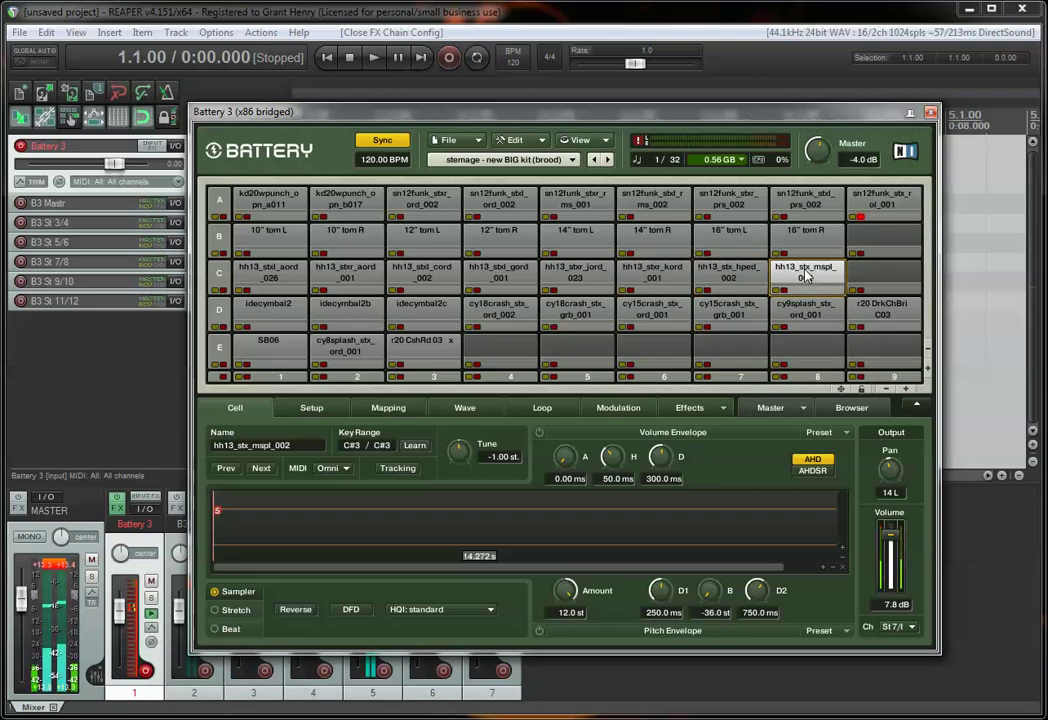
{"action": "left_click", "coordinate": [784, 276]}
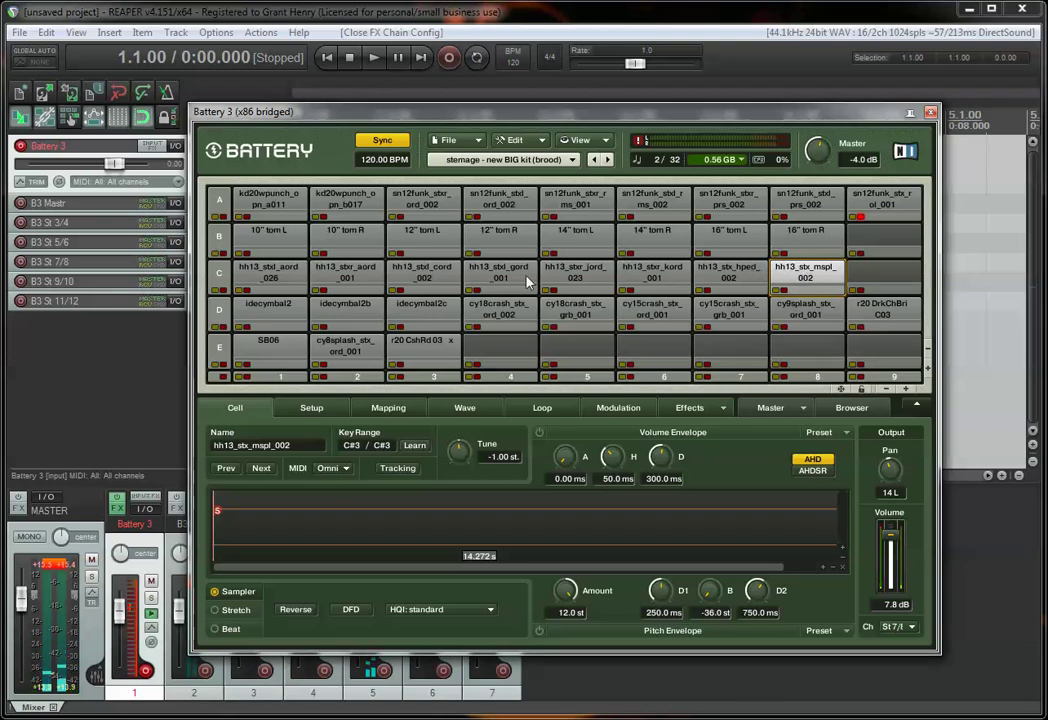
- Audition the cymbal cells across row D, from idecymbal2 to r20 DrkChBri C03
{"action": "left_click", "coordinate": [293, 309]}
{"action": "left_click", "coordinate": [360, 310]}
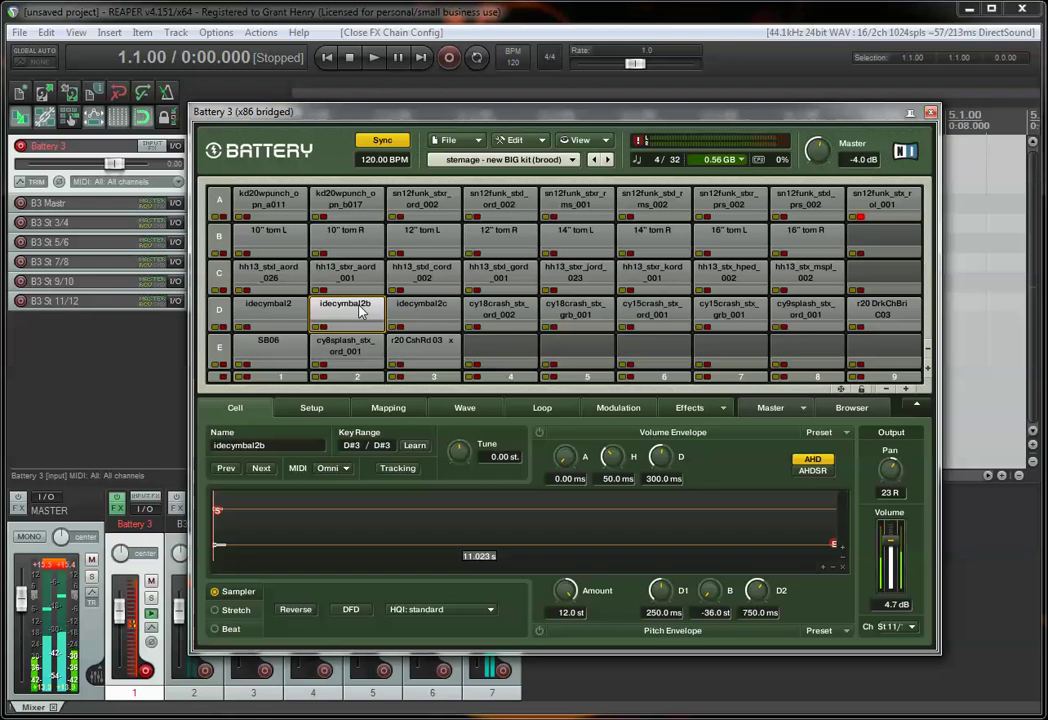
{"action": "left_click", "coordinate": [425, 308]}
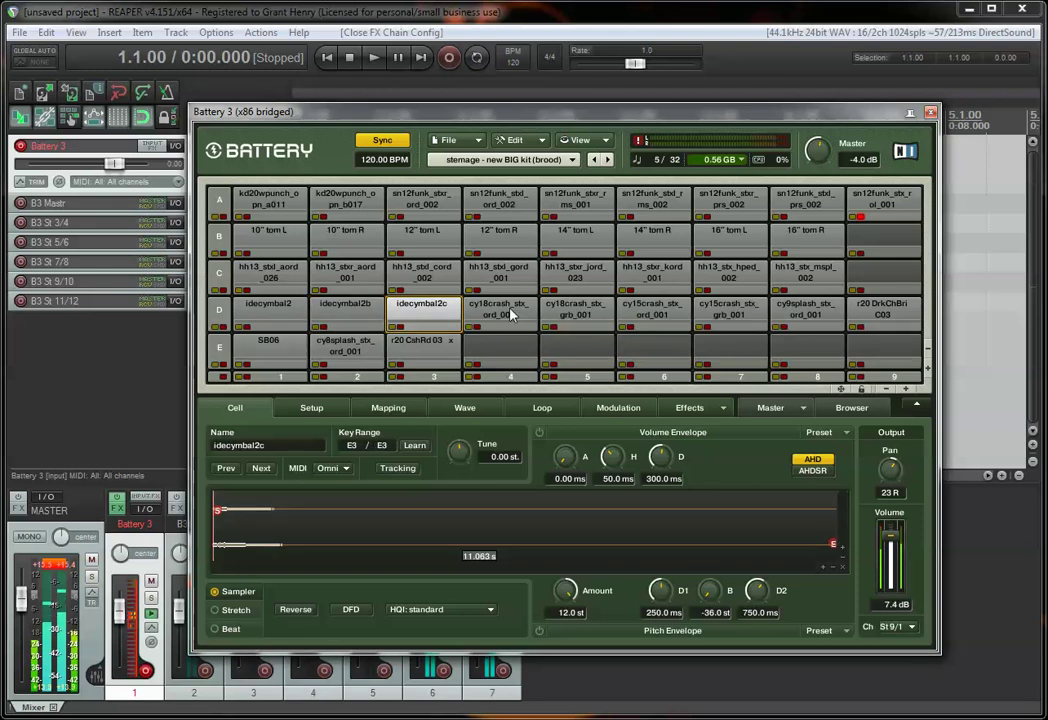
{"action": "left_click", "coordinate": [503, 312]}
{"action": "left_click", "coordinate": [576, 310]}
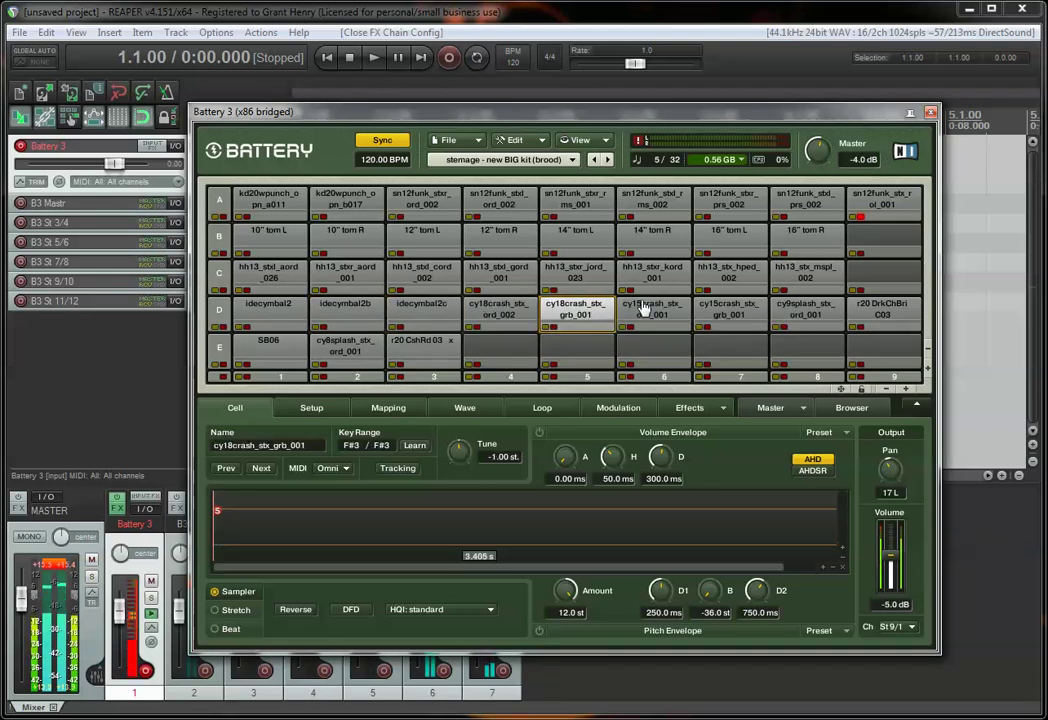
{"action": "left_click", "coordinate": [652, 310]}
{"action": "left_click", "coordinate": [727, 311]}
{"action": "left_click", "coordinate": [805, 310]}
{"action": "left_click", "coordinate": [880, 310]}
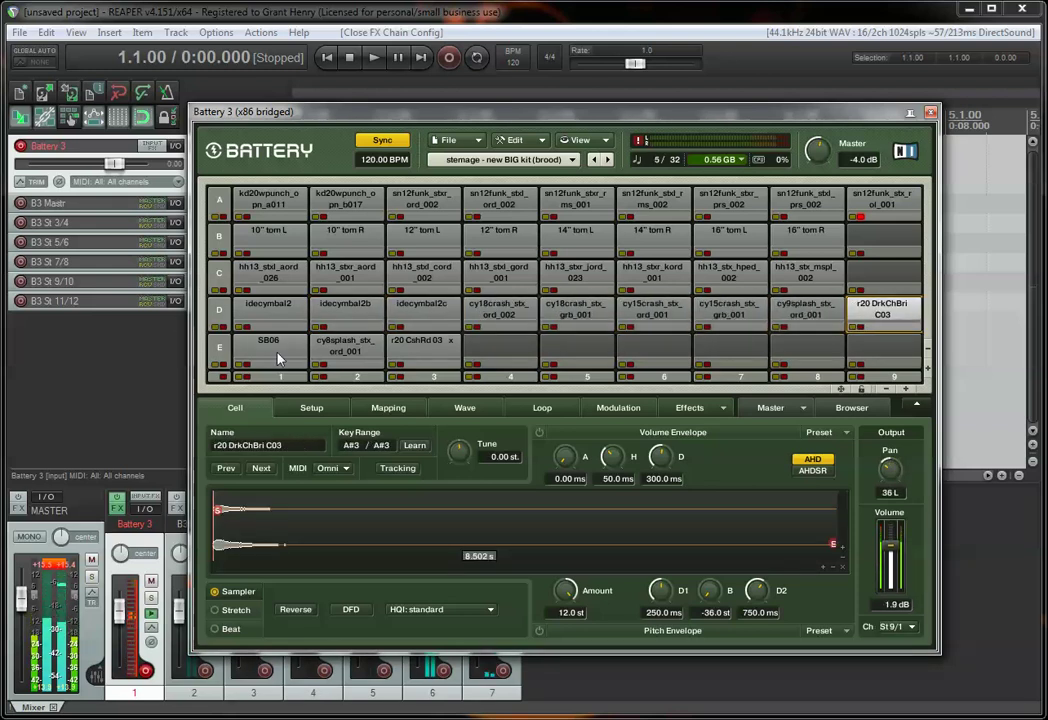
- Audition the remaining cymbal cells in row E: SB06, cy8splash_stx_ord_001 and r20 CshRd 03
{"action": "left_click", "coordinate": [270, 347]}
{"action": "left_click", "coordinate": [326, 350]}
{"action": "left_click", "coordinate": [440, 347]}
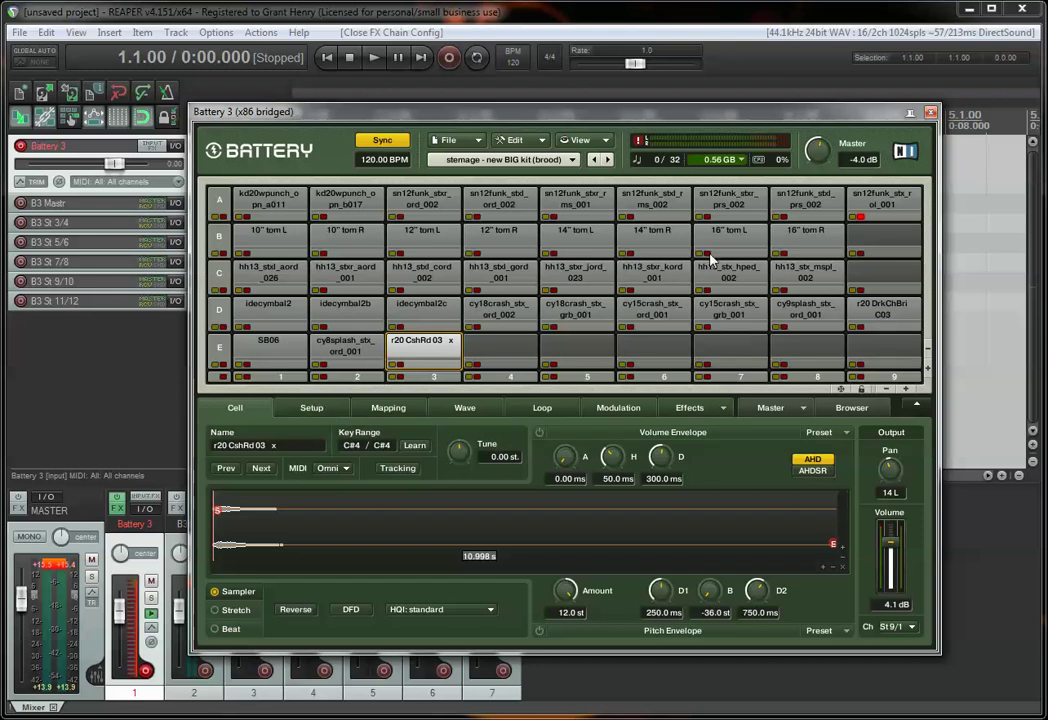
- Audition the snare roll in A9 against the ordinary left-stick snare in A4
{"action": "left_click", "coordinate": [877, 204]}
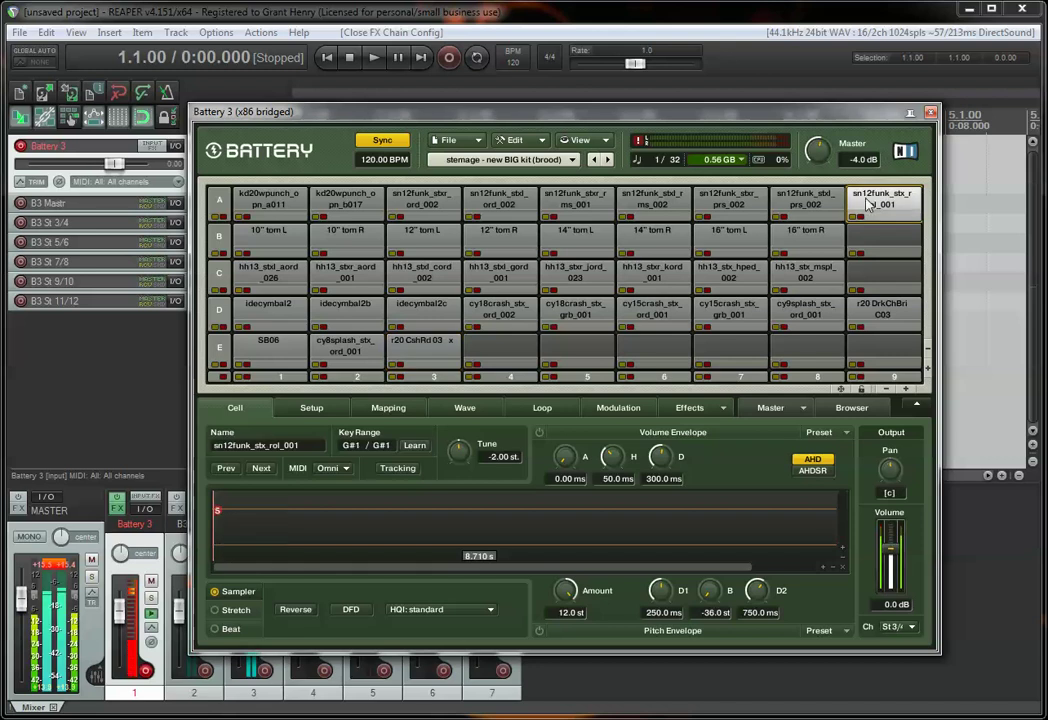
{"action": "left_click", "coordinate": [502, 199]}
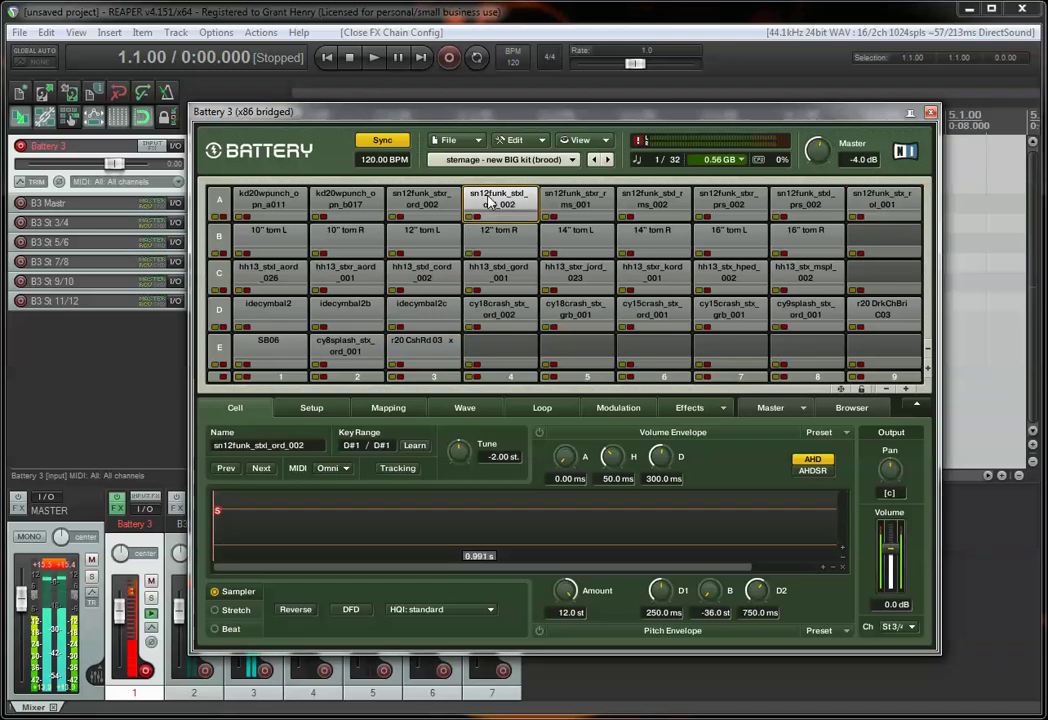
{"action": "left_click", "coordinate": [888, 205]}
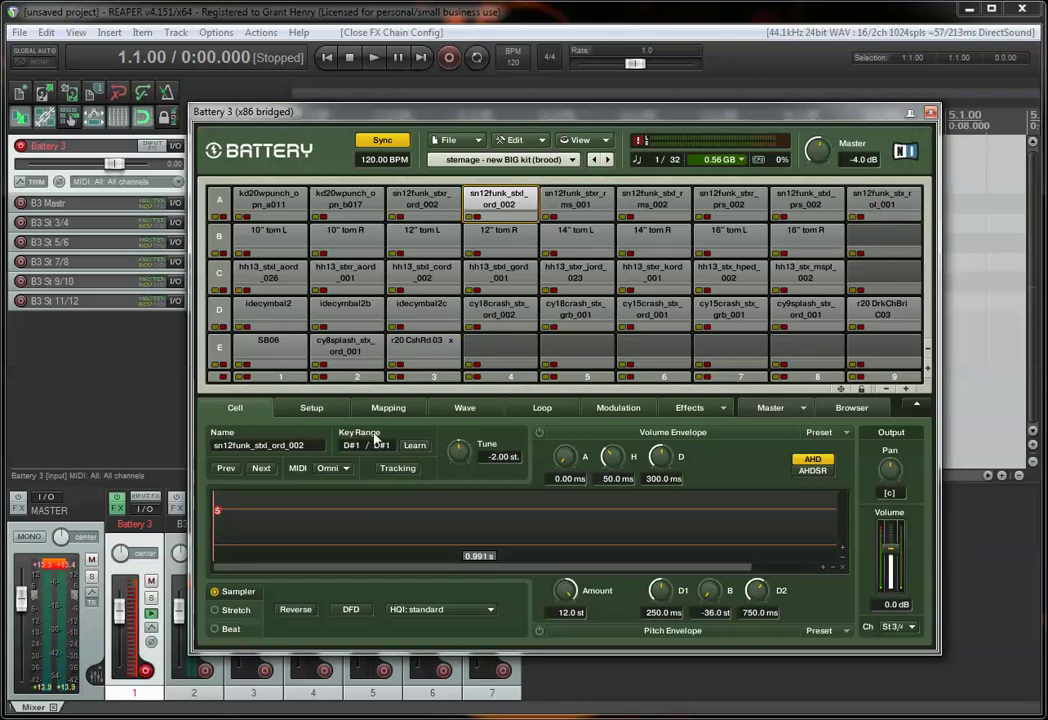
- Examine the snares' voice and choke group settings while alternating the roll in A9 with the ordinary snares in A3 and A4
{"action": "left_click", "coordinate": [311, 407]}
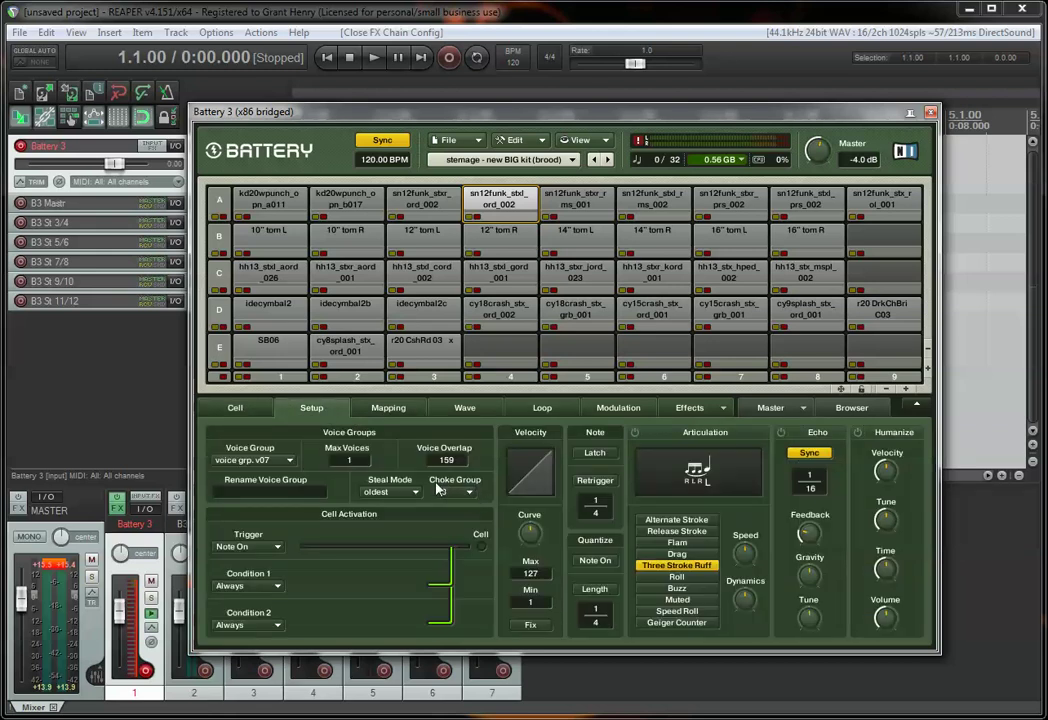
{"action": "left_click", "coordinate": [422, 198]}
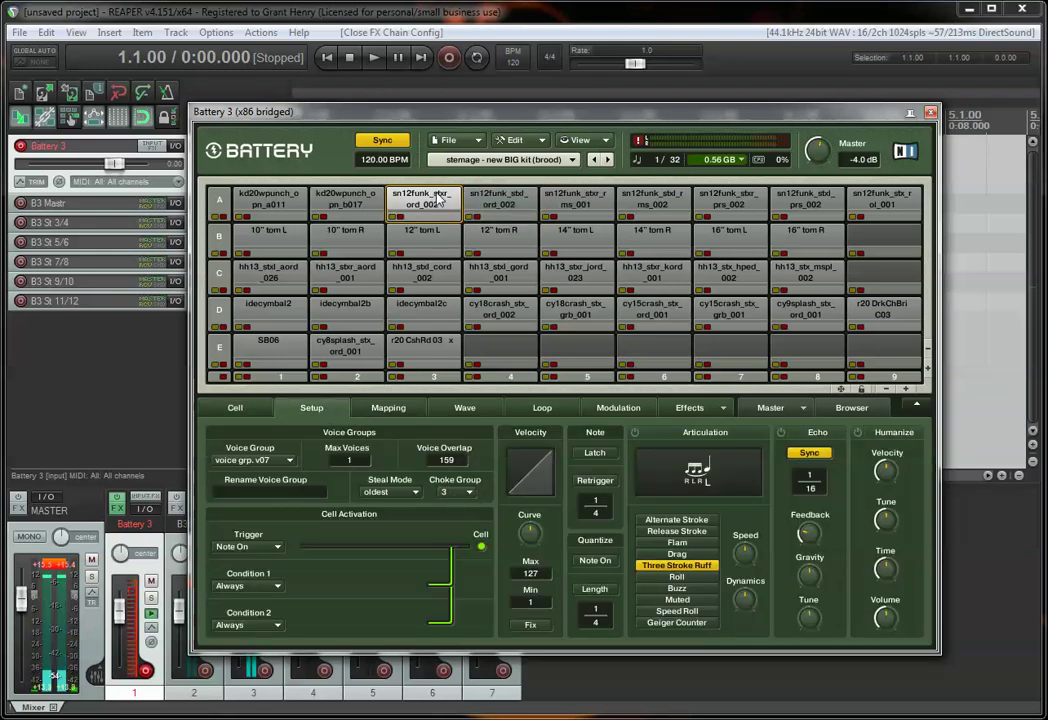
{"action": "left_click", "coordinate": [500, 203]}
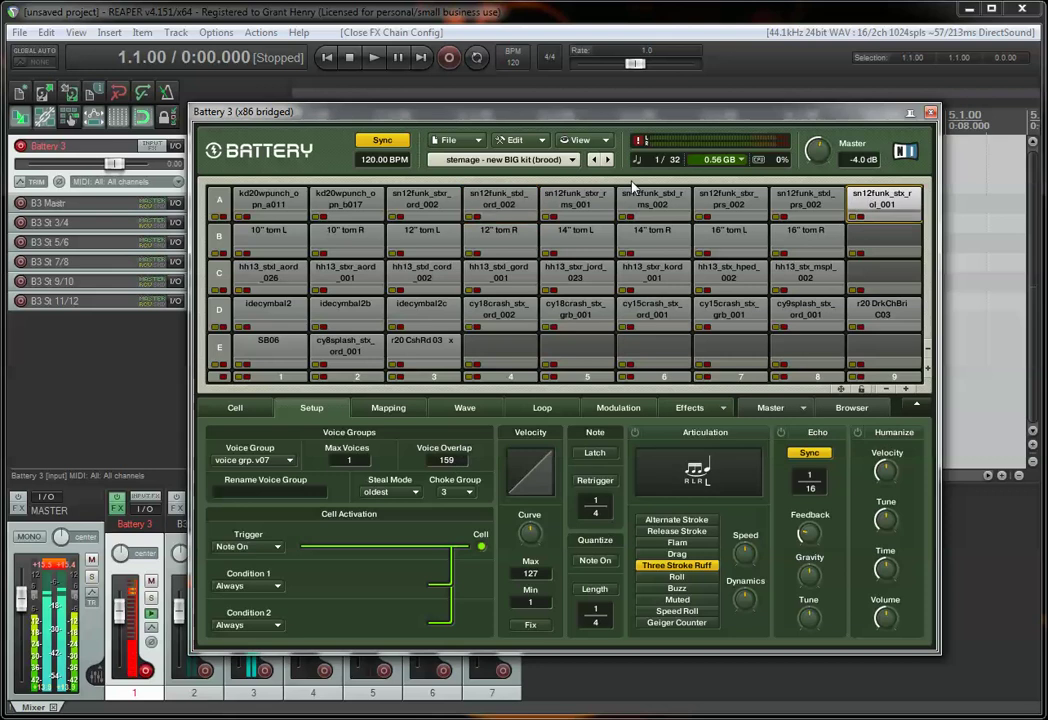
{"action": "left_click", "coordinate": [432, 204]}
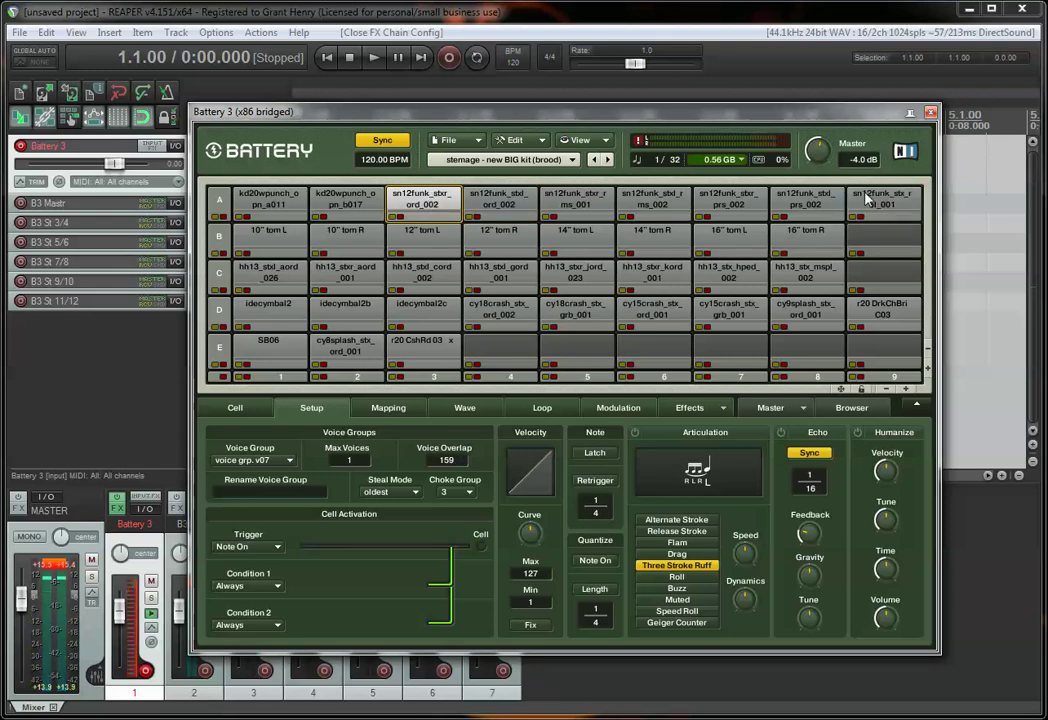
{"action": "left_click", "coordinate": [870, 199]}
{"action": "left_click", "coordinate": [421, 205]}
- Audition hi-hat cells C6, C7 and C2 and examine their voice and choke group settings
{"action": "left_click", "coordinate": [652, 278]}
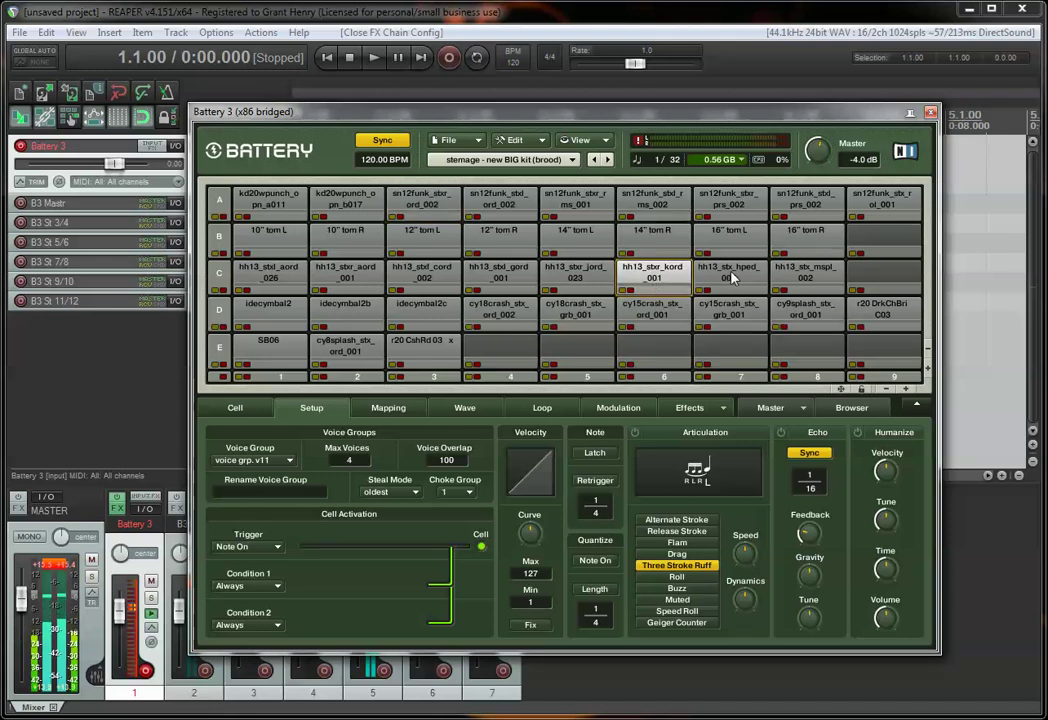
{"action": "left_click", "coordinate": [727, 278]}
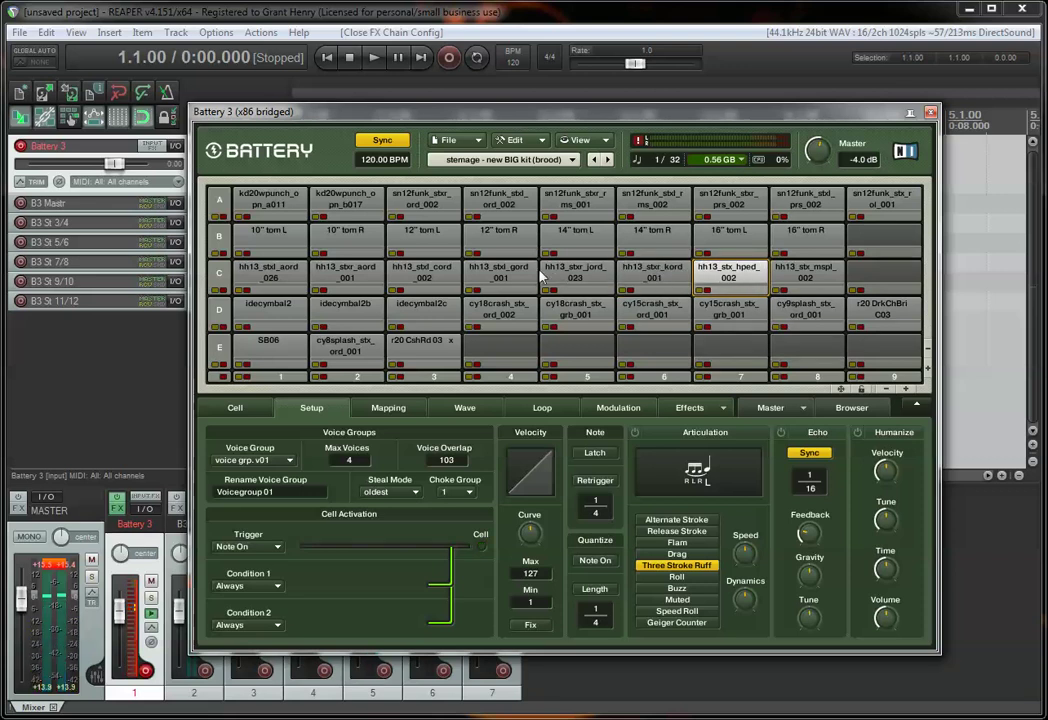
{"action": "left_click", "coordinate": [346, 275]}
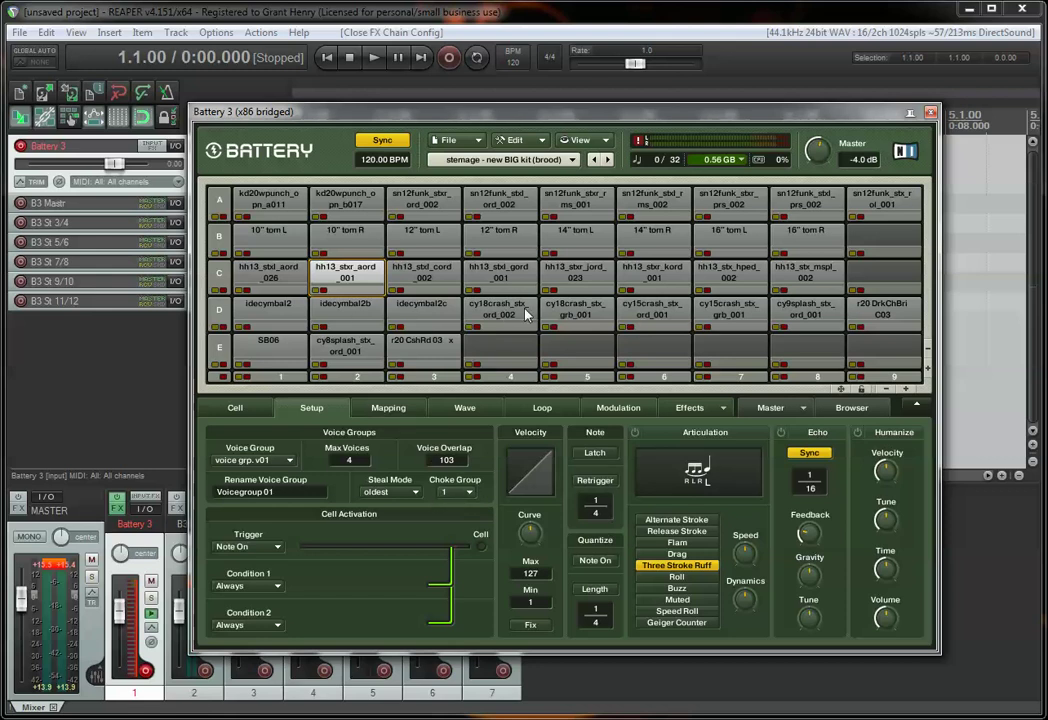
- Alternate the 18-inch and 15-inch crashes in D4 and D6 with their grabs in D5 and D7 to check the choke group
{"action": "left_click", "coordinate": [527, 314]}
{"action": "left_click", "coordinate": [548, 312]}
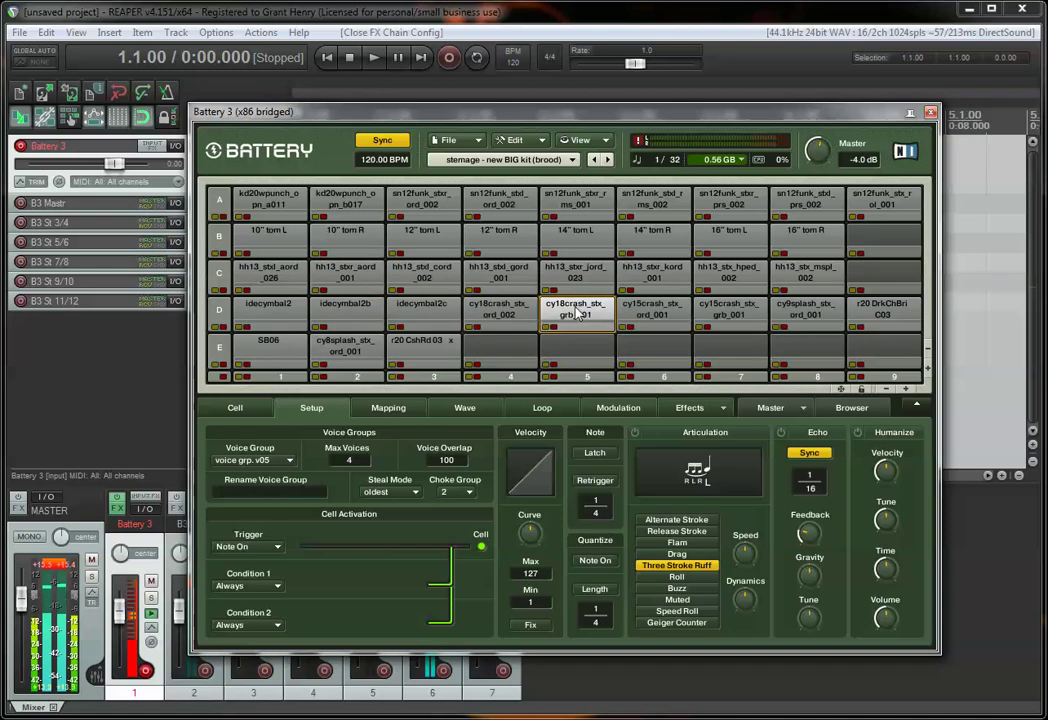
{"action": "left_click", "coordinate": [500, 318]}
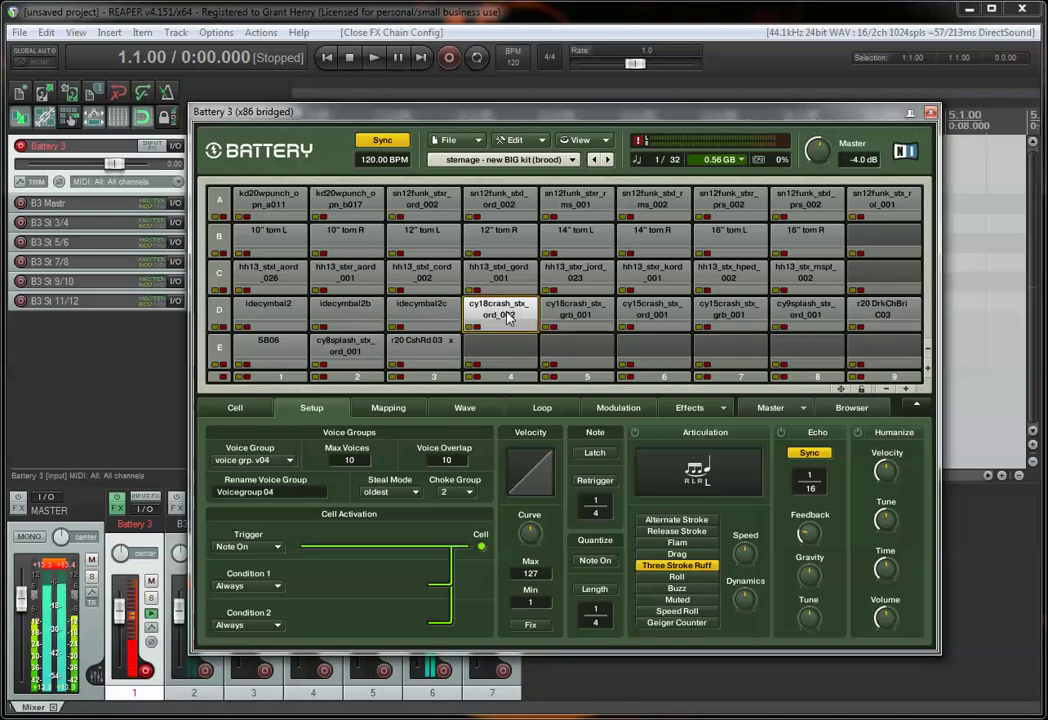
{"action": "left_click", "coordinate": [574, 318]}
{"action": "left_click", "coordinate": [655, 312]}
{"action": "left_click", "coordinate": [735, 312]}
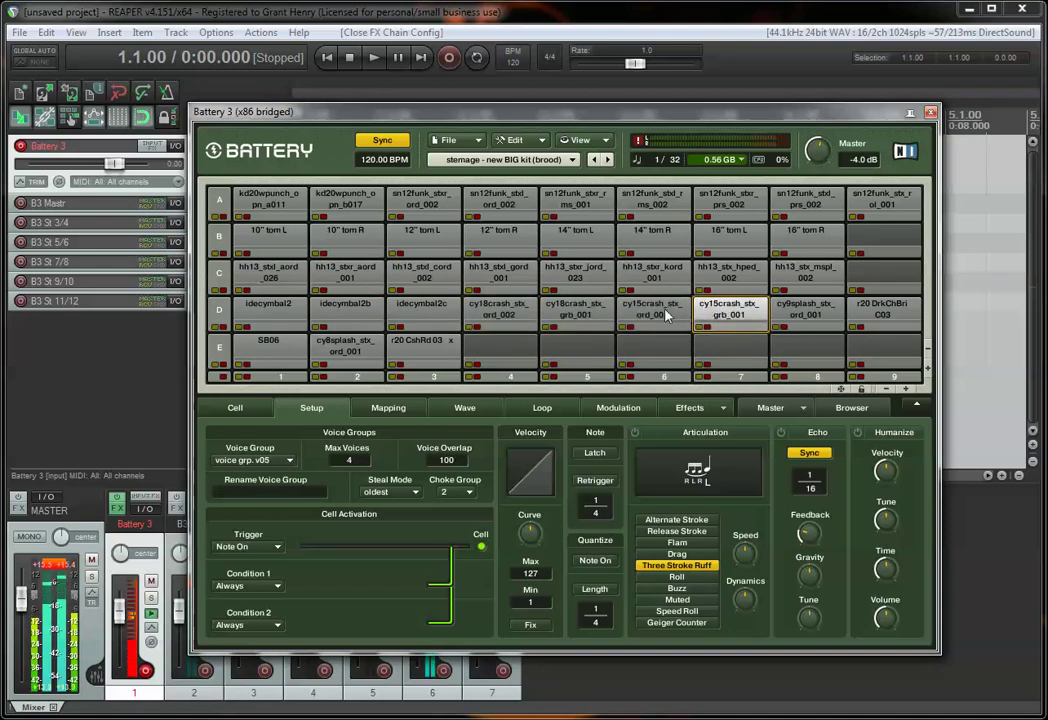
{"action": "left_click", "coordinate": [688, 313]}
{"action": "left_click", "coordinate": [725, 312]}
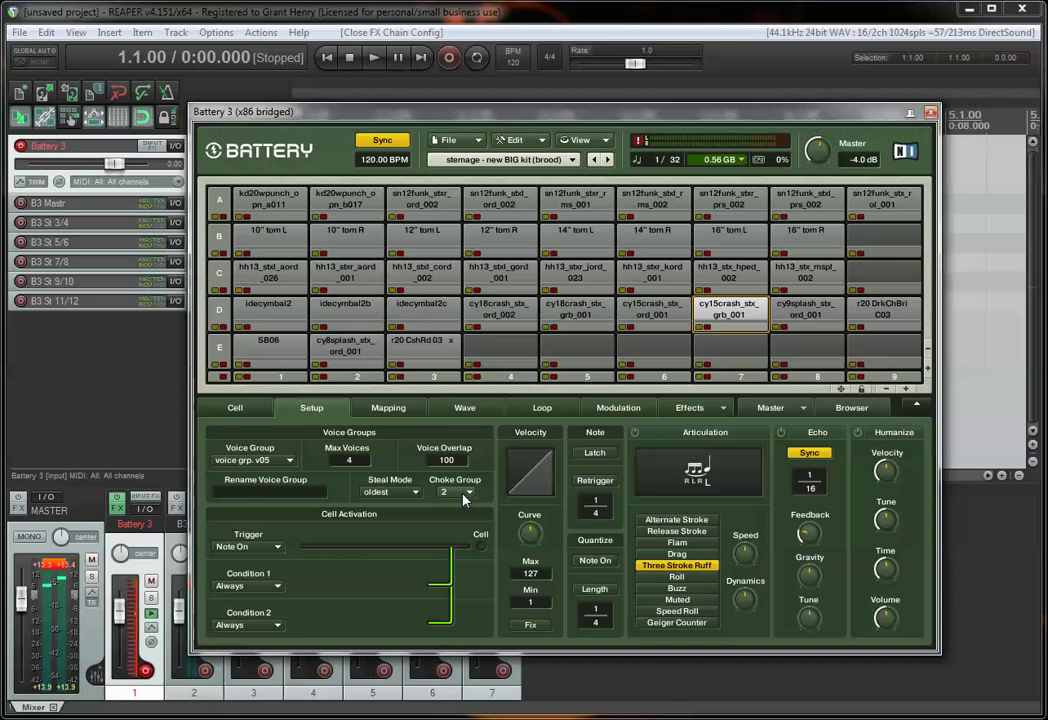
- Compare the maximum voices of the 18-inch crash D4, pedal hi-hat C7 and 15-inch crash grab D7
{"action": "left_click", "coordinate": [515, 315]}
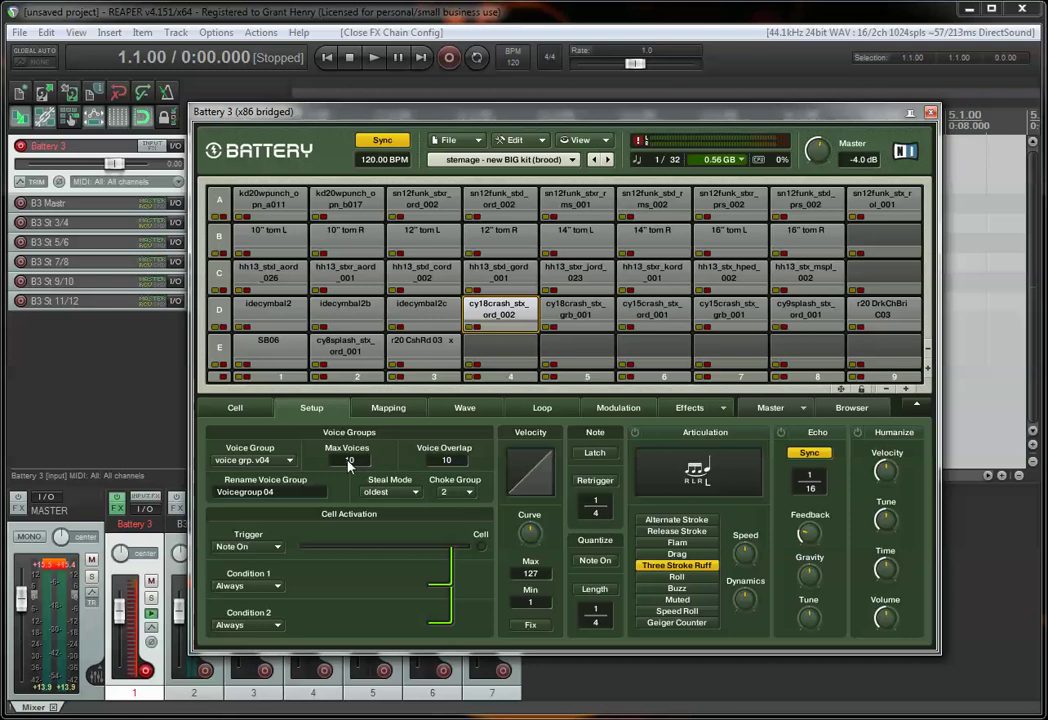
{"action": "left_click", "coordinate": [714, 278]}
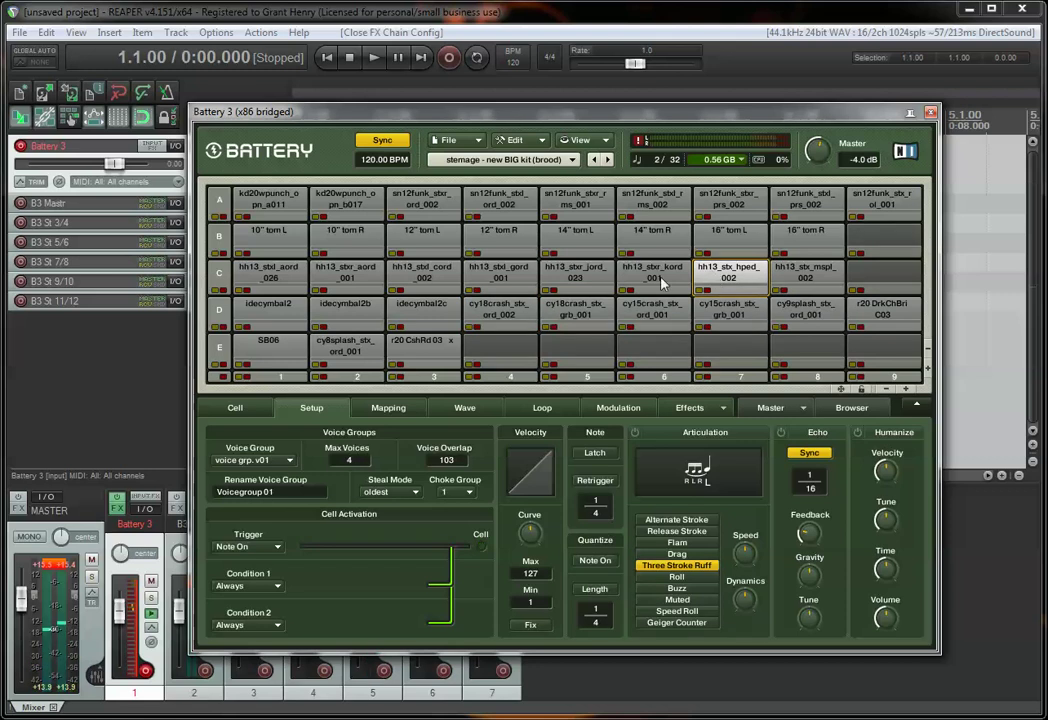
{"action": "left_click", "coordinate": [724, 306]}
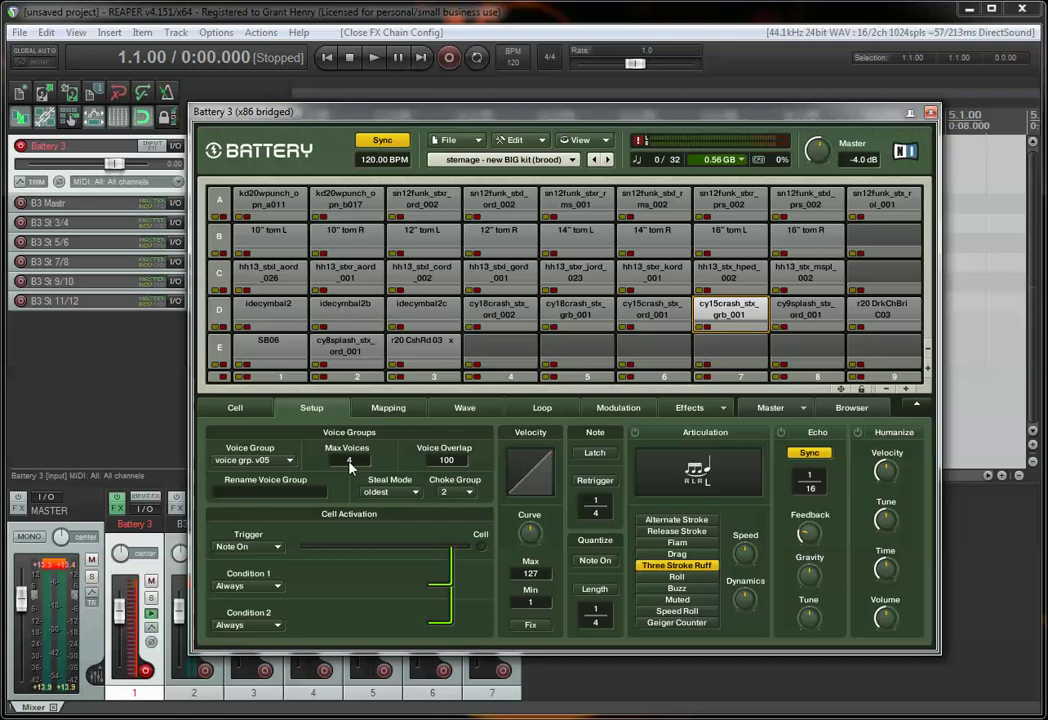
- Show the output channel of crash grab cell D7 and move the Battery 3 window aside to uncover the track meters
{"action": "left_click", "coordinate": [240, 408]}
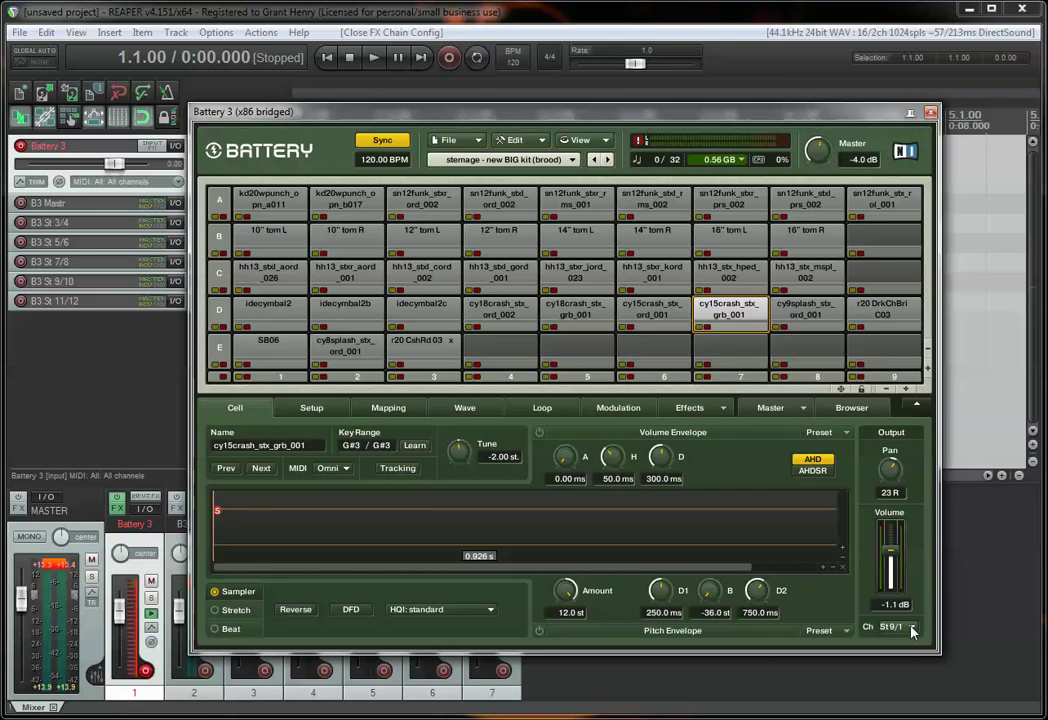
{"action": "left_click_drag", "start_coordinate": [645, 120], "coordinate": [737, 124]}
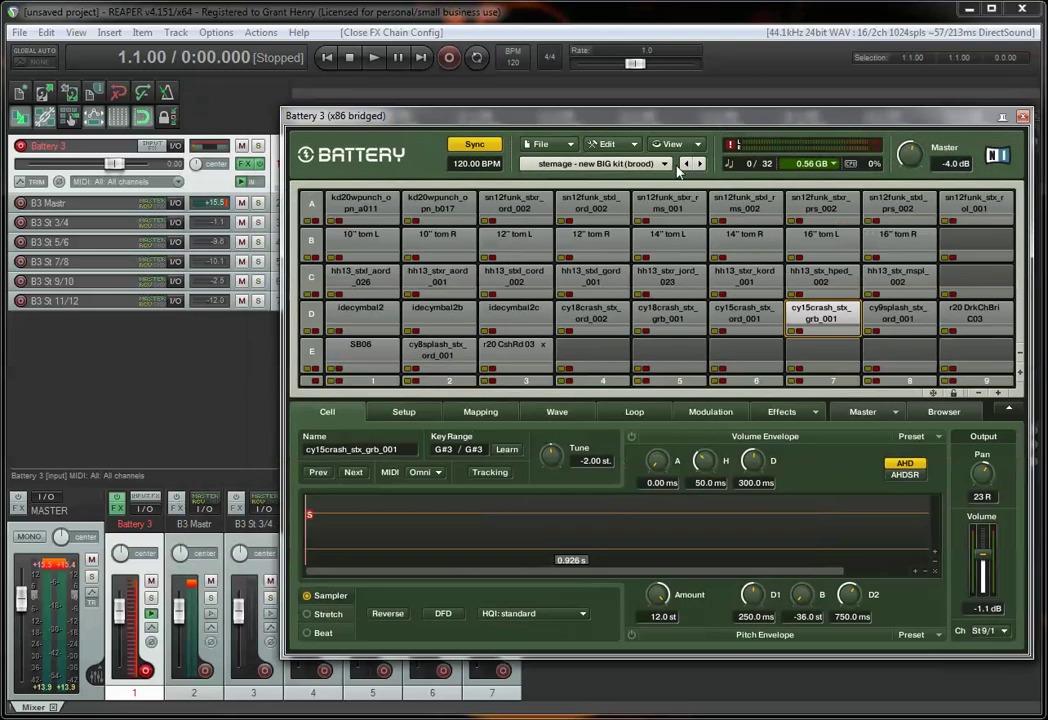
- Audition kick, tom, snare and cymbal cells while checking which REAPER output track's meter responds to each
{"action": "left_click", "coordinate": [376, 210]}
{"action": "left_click", "coordinate": [437, 236]}
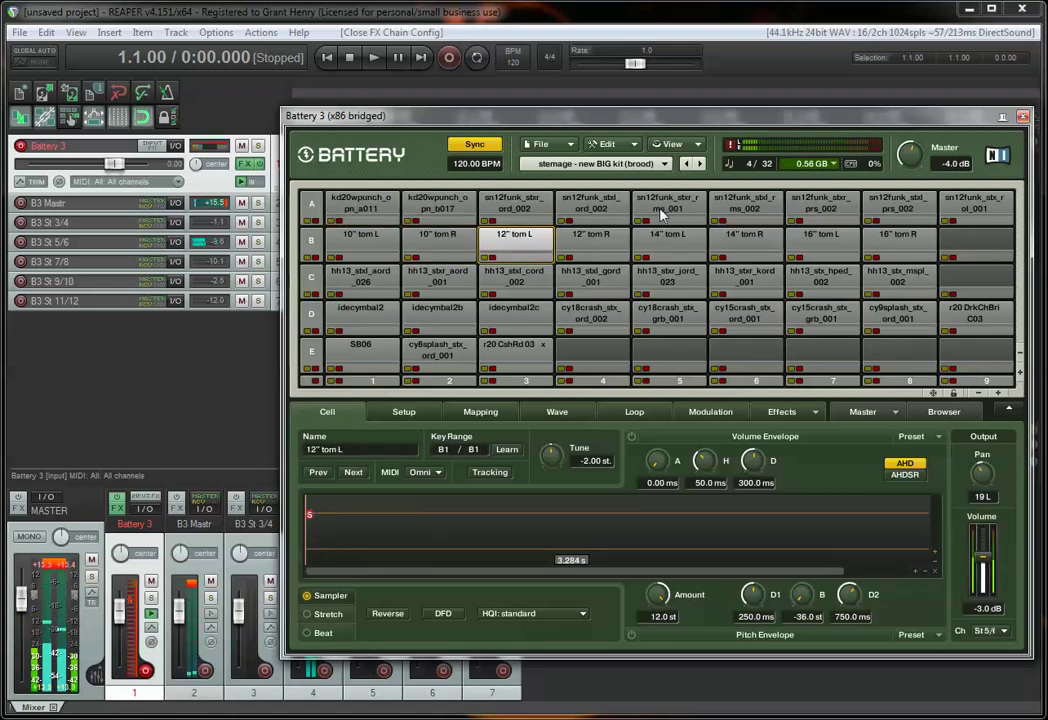
{"action": "left_click", "coordinate": [591, 205]}
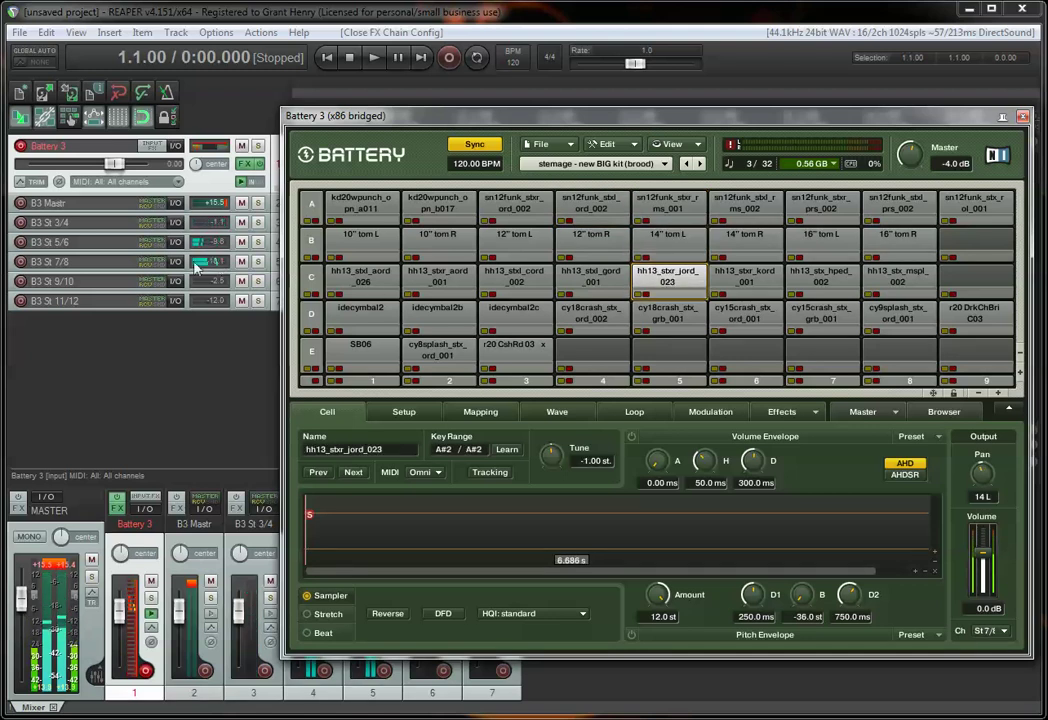
{"action": "left_click", "coordinate": [497, 355]}
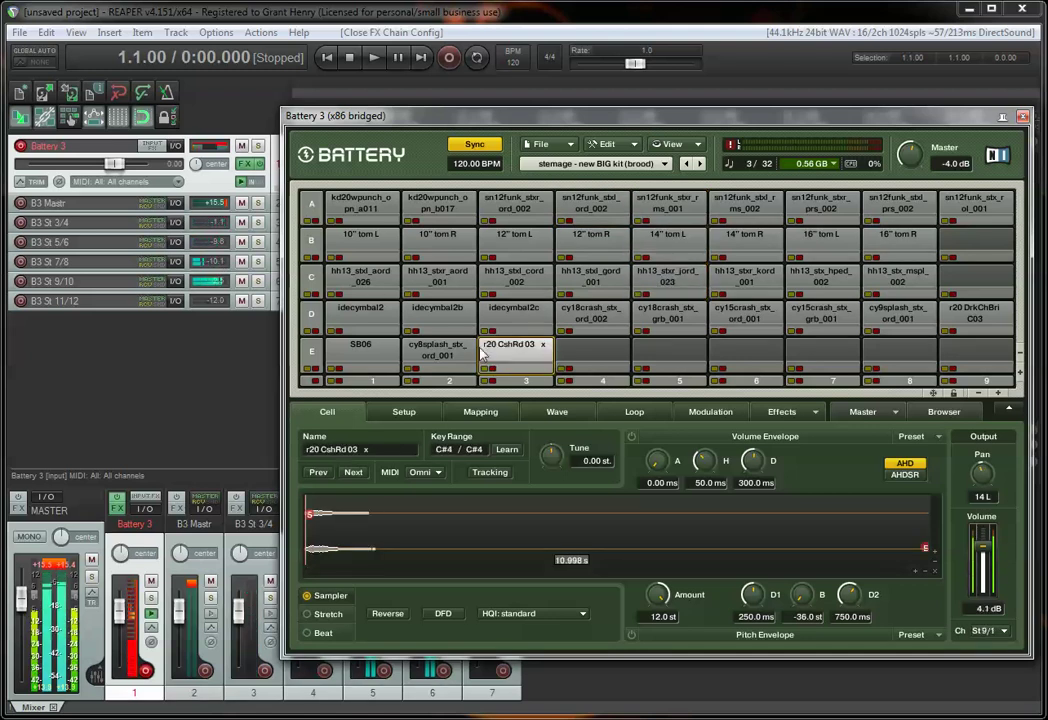
{"action": "left_click", "coordinate": [368, 350]}
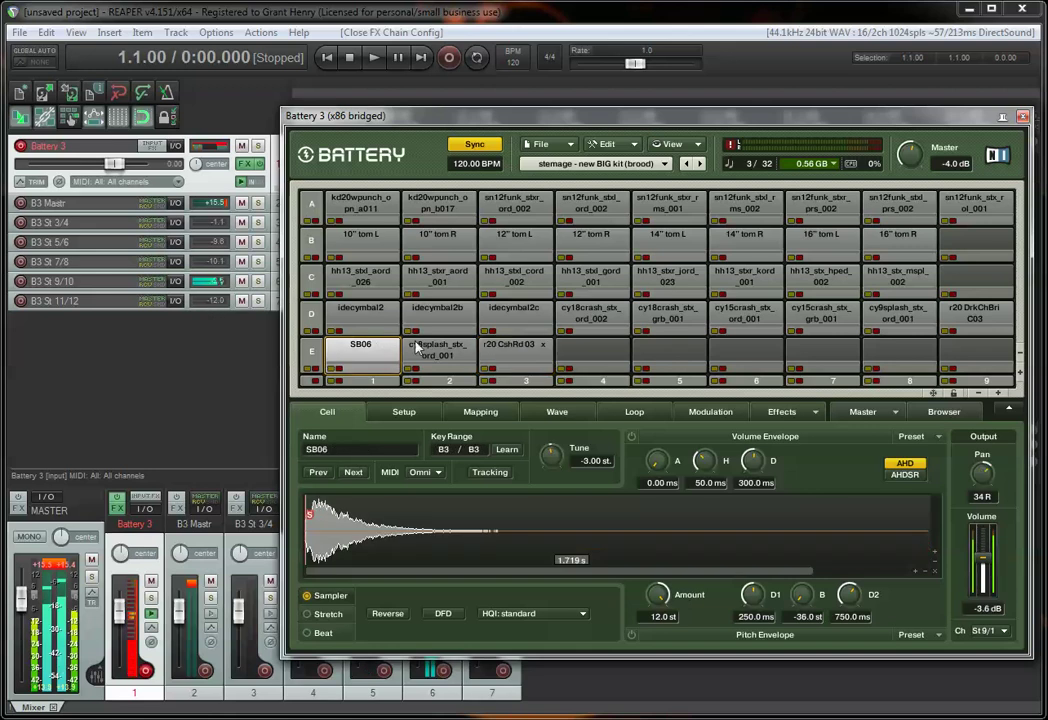
- Check the available output channels for snare cell A3 without changing its routing
{"action": "left_click", "coordinate": [533, 205]}
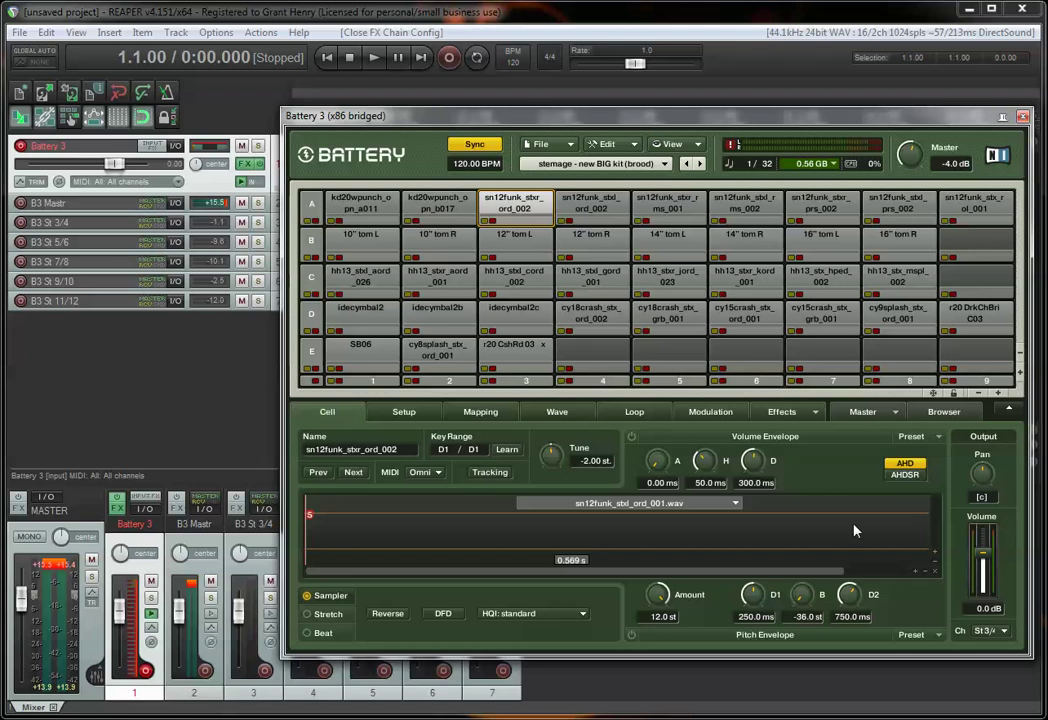
{"action": "left_click", "coordinate": [1005, 632]}
{"action": "left_click", "coordinate": [952, 454]}
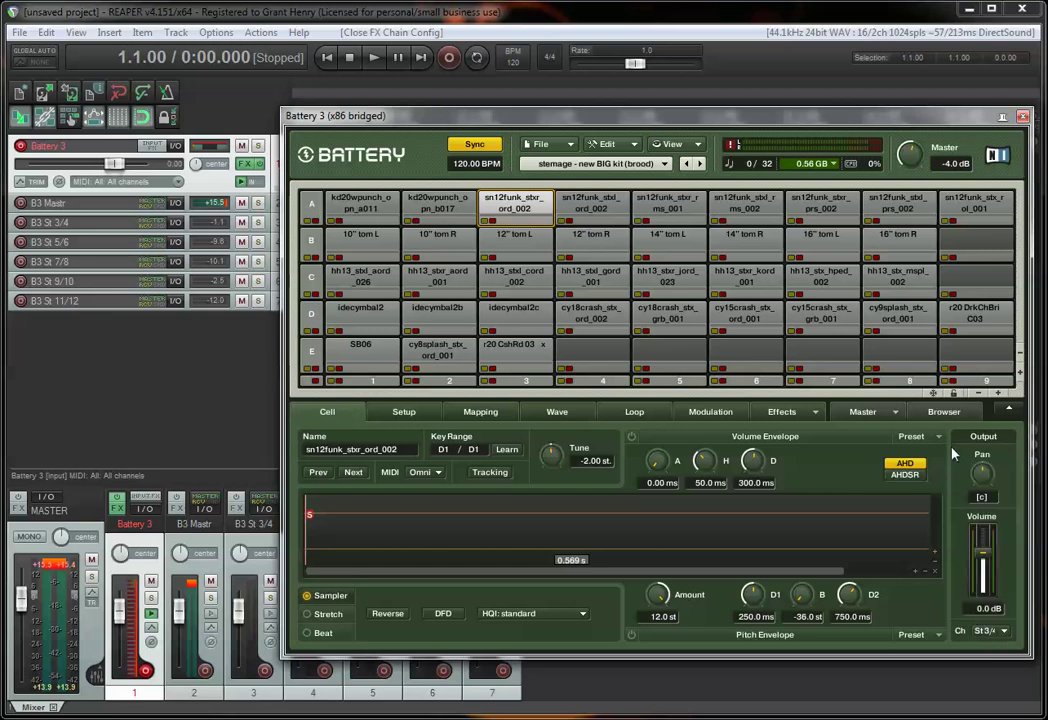
- Set the output channel of kick cell A1 to Mastr
{"action": "left_click", "coordinate": [368, 205]}
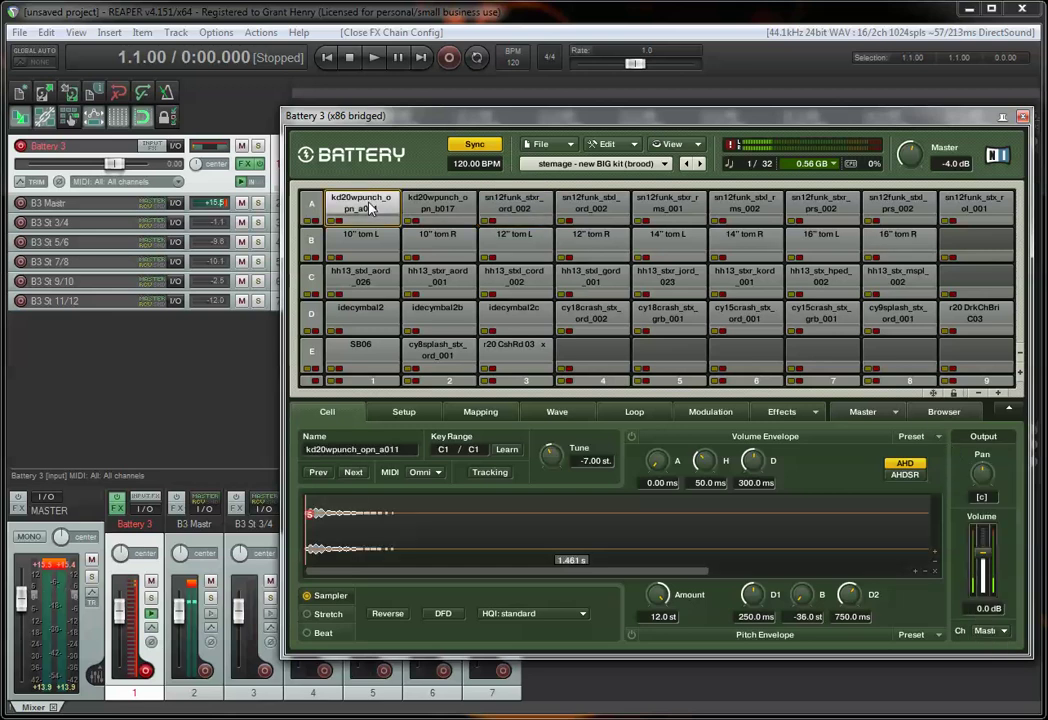
{"action": "left_click", "coordinate": [1005, 633]}
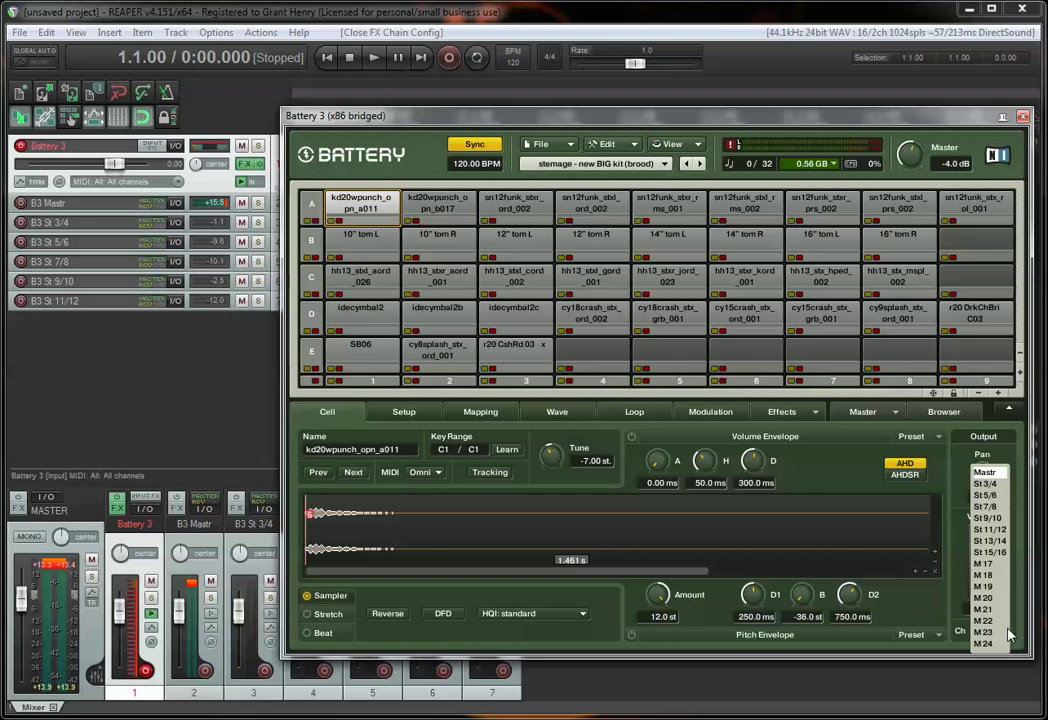
{"action": "left_click", "coordinate": [986, 473]}
- Audition kick cell A2 and snares A3 and A4, and check the output channel options of snare A3
{"action": "left_click", "coordinate": [437, 205]}
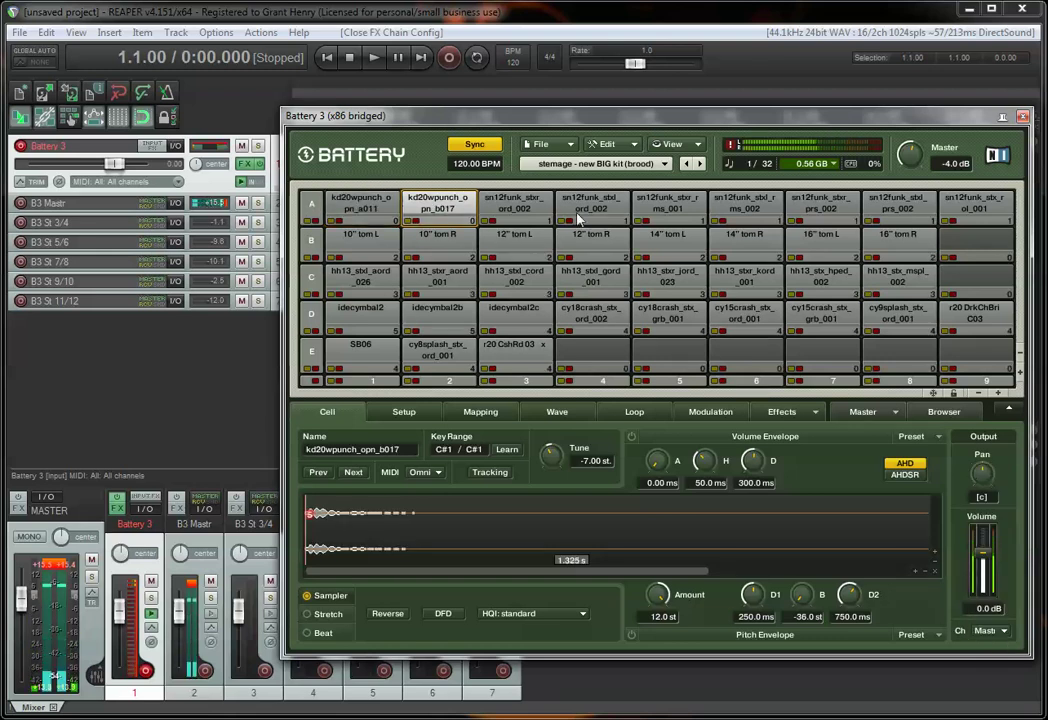
{"action": "left_click", "coordinate": [522, 208]}
{"action": "left_click", "coordinate": [1005, 632]}
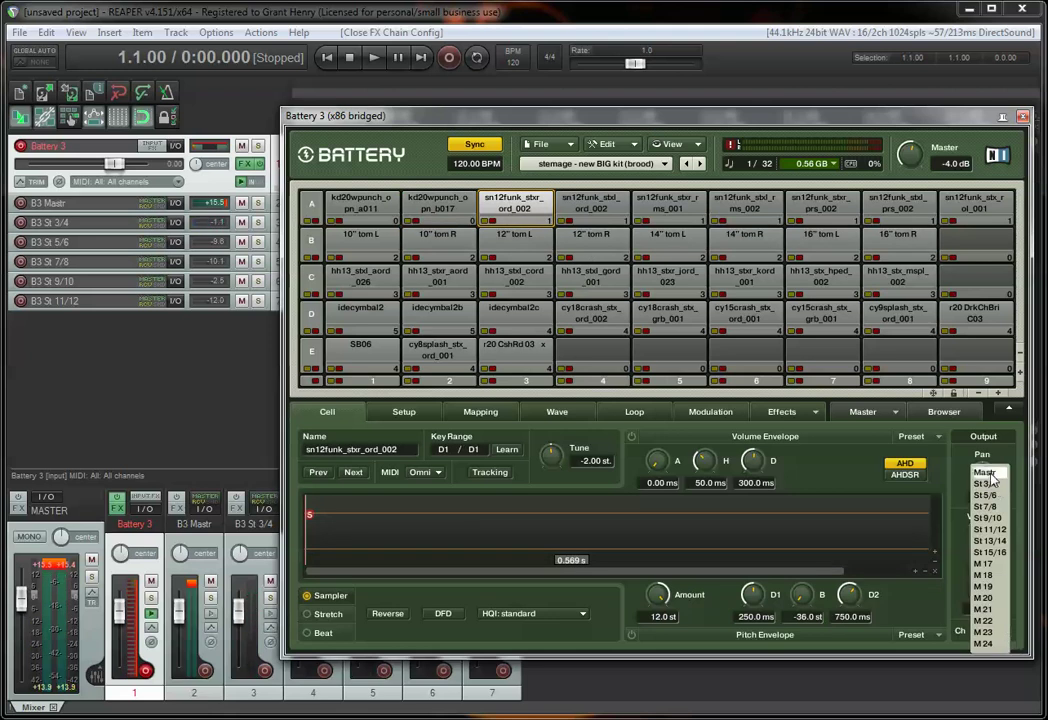
{"action": "left_click", "coordinate": [484, 204]}
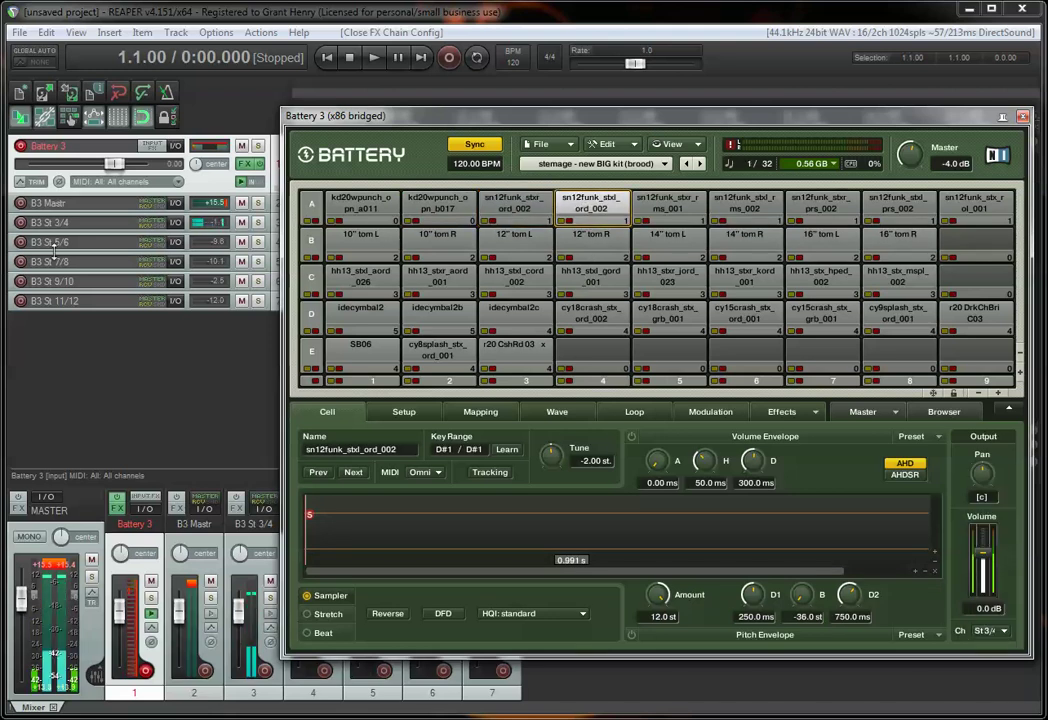
- Audition snare cell A5, tom B2, hi-hat C2 and ride cells D1 and D2 while checking their output tracks' meters
{"action": "left_click", "coordinate": [698, 215]}
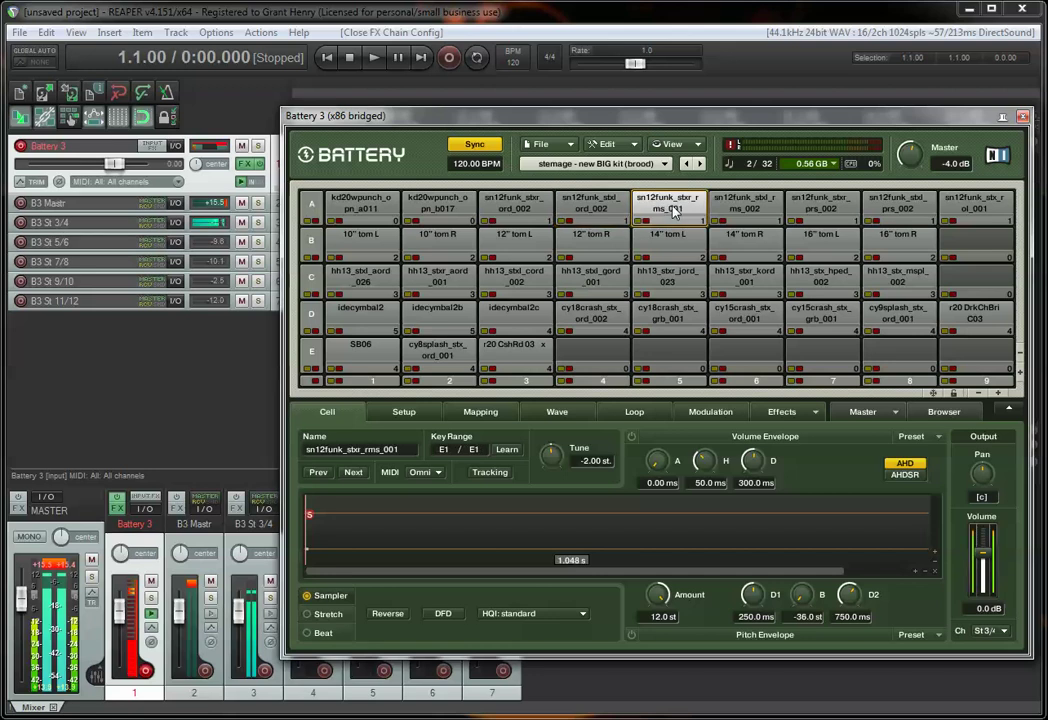
{"action": "left_click", "coordinate": [437, 247]}
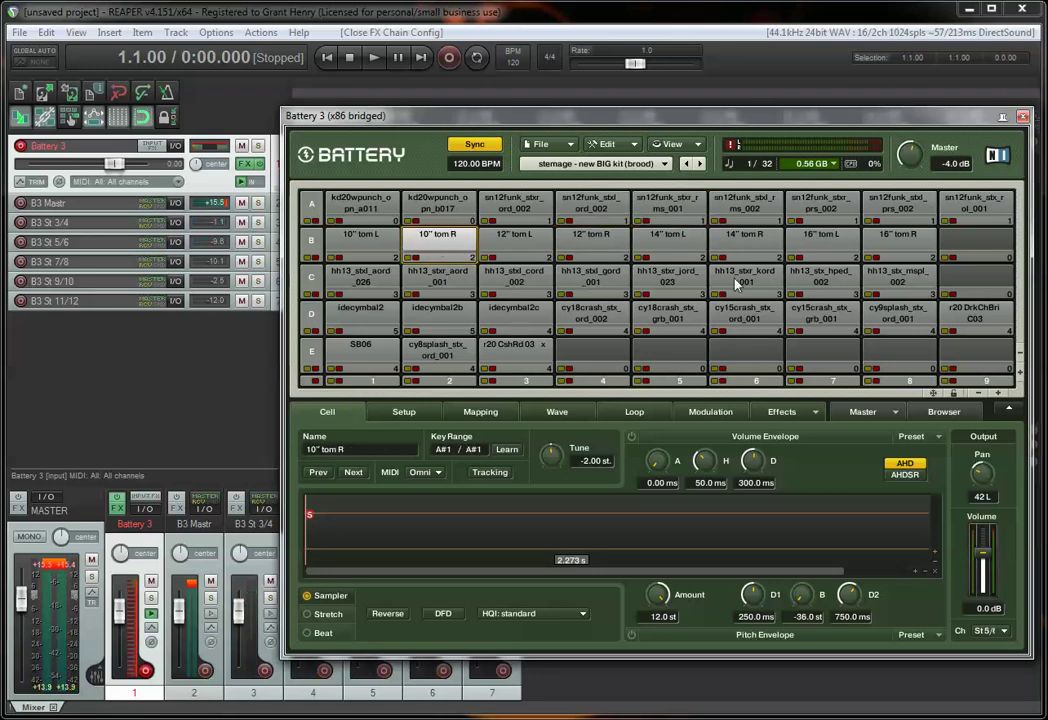
{"action": "left_click", "coordinate": [449, 282]}
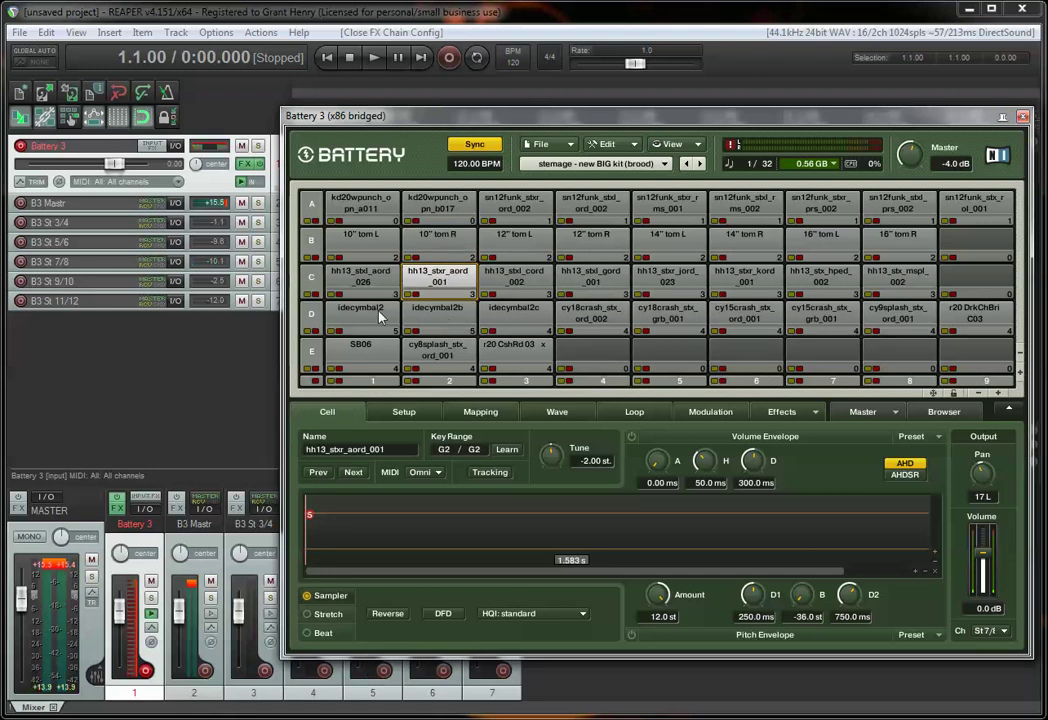
{"action": "left_click", "coordinate": [360, 312]}
{"action": "left_click", "coordinate": [435, 318]}
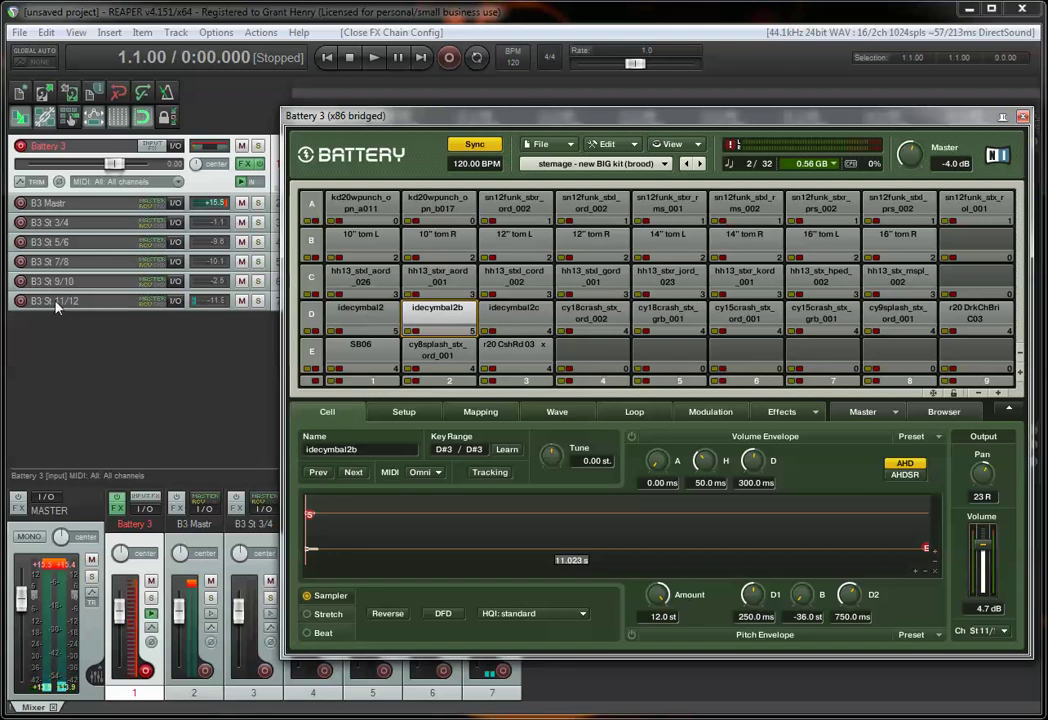
- Check the output channel options of cell D2, audition cell D3 and keep its output on St 9/10
{"action": "left_click", "coordinate": [1004, 631]}
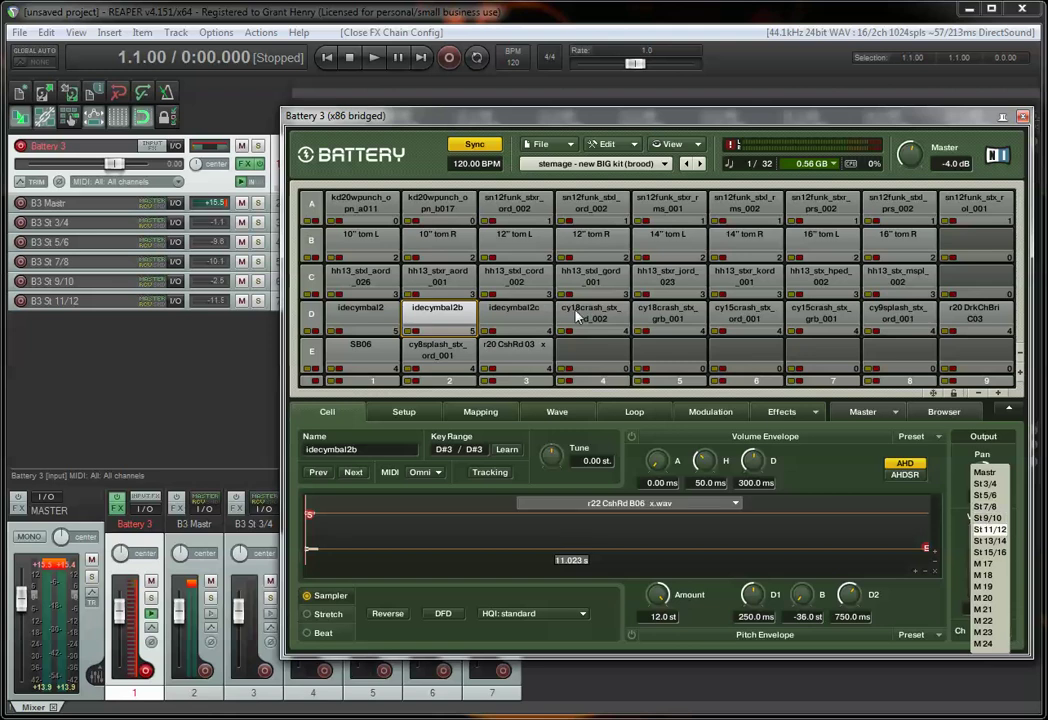
{"action": "left_click", "coordinate": [585, 318]}
{"action": "left_click", "coordinate": [585, 318]}
{"action": "left_click", "coordinate": [531, 312]}
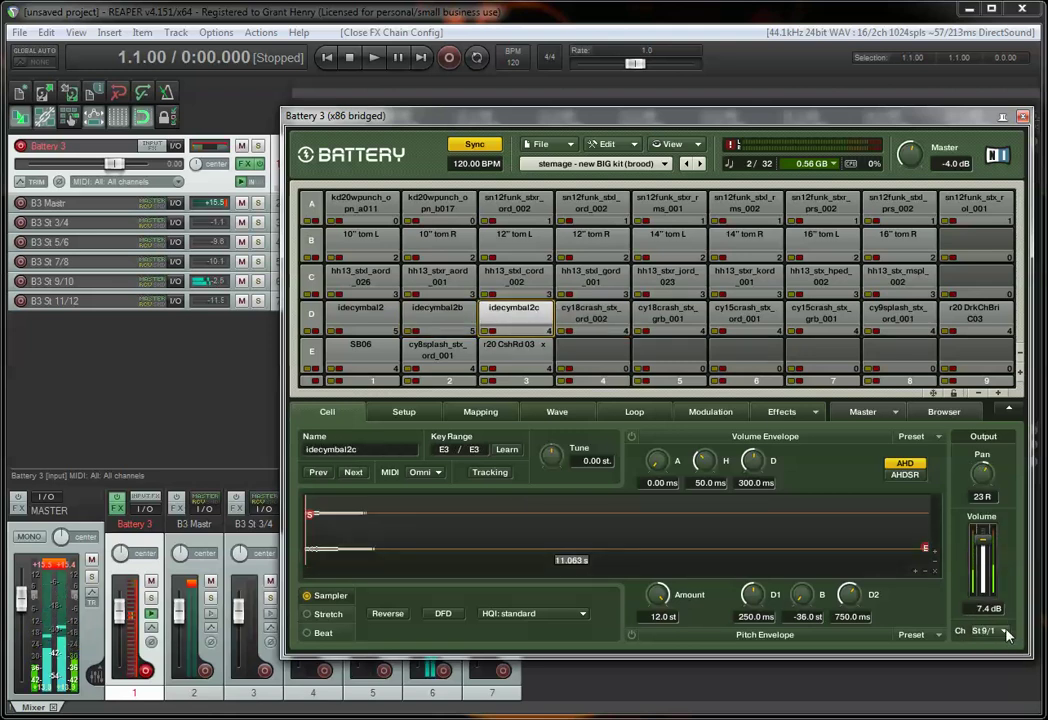
{"action": "left_click", "coordinate": [1004, 630]}
{"action": "left_click", "coordinate": [987, 518]}
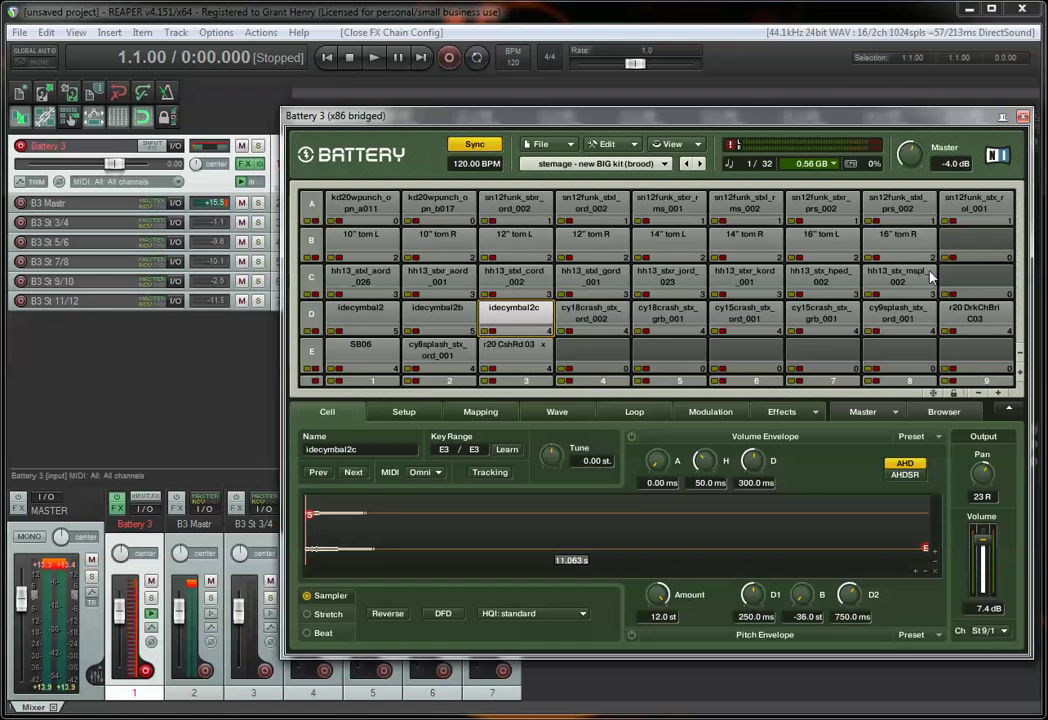
- Close the Battery 3 window and rename tracks B3 Mastr, B3 St 3/4 and B3 St 5/6 as kcik, snare and toms
{"action": "left_click", "coordinate": [1023, 118]}
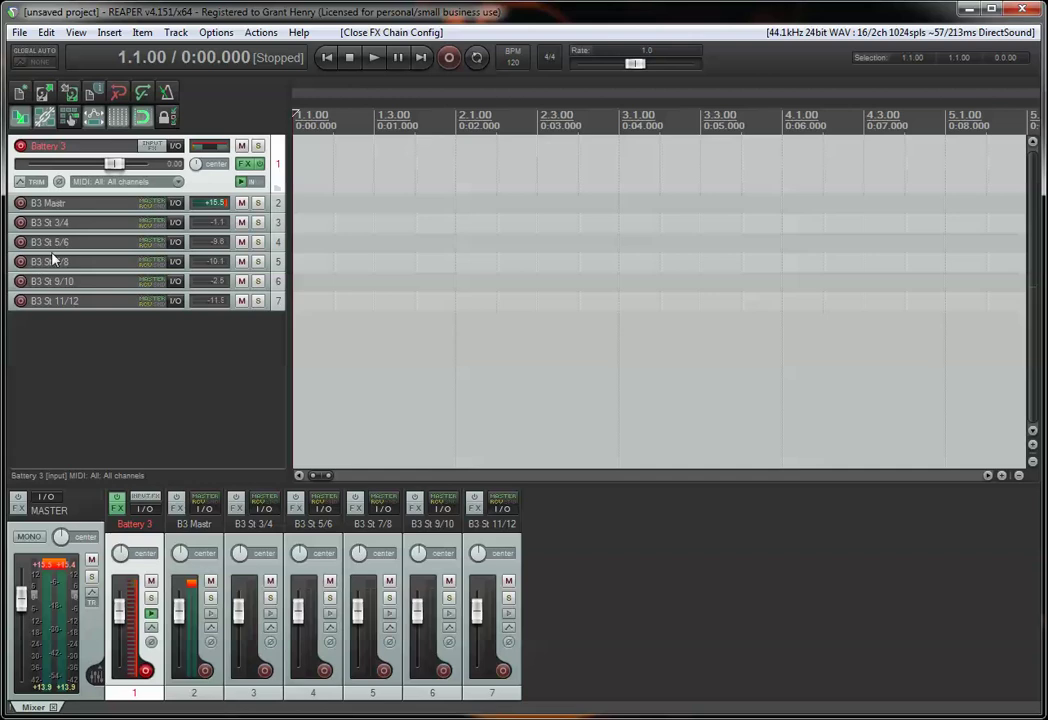
{"action": "double_click", "coordinate": [73, 204]}
{"action": "type", "text": "kcik"}
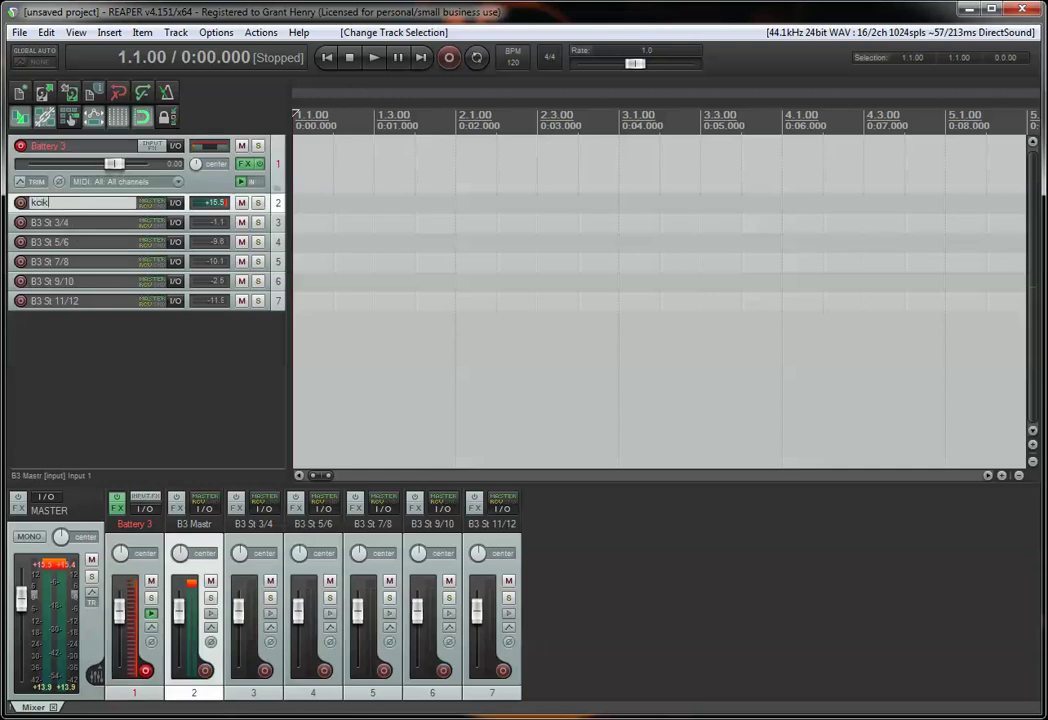
{"action": "key", "text": "Return"}
{"action": "double_click", "coordinate": [75, 221]}
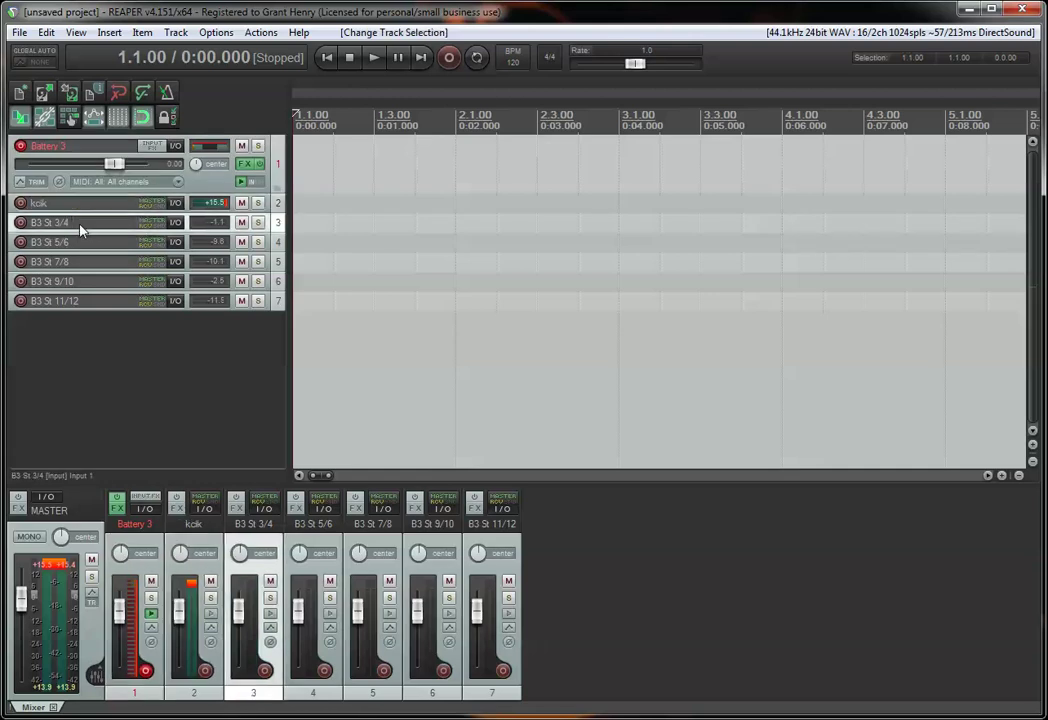
{"action": "type", "text": "snare"}
{"action": "key", "text": "Return"}
{"action": "double_click", "coordinate": [63, 241]}
{"action": "type", "text": "tom"}
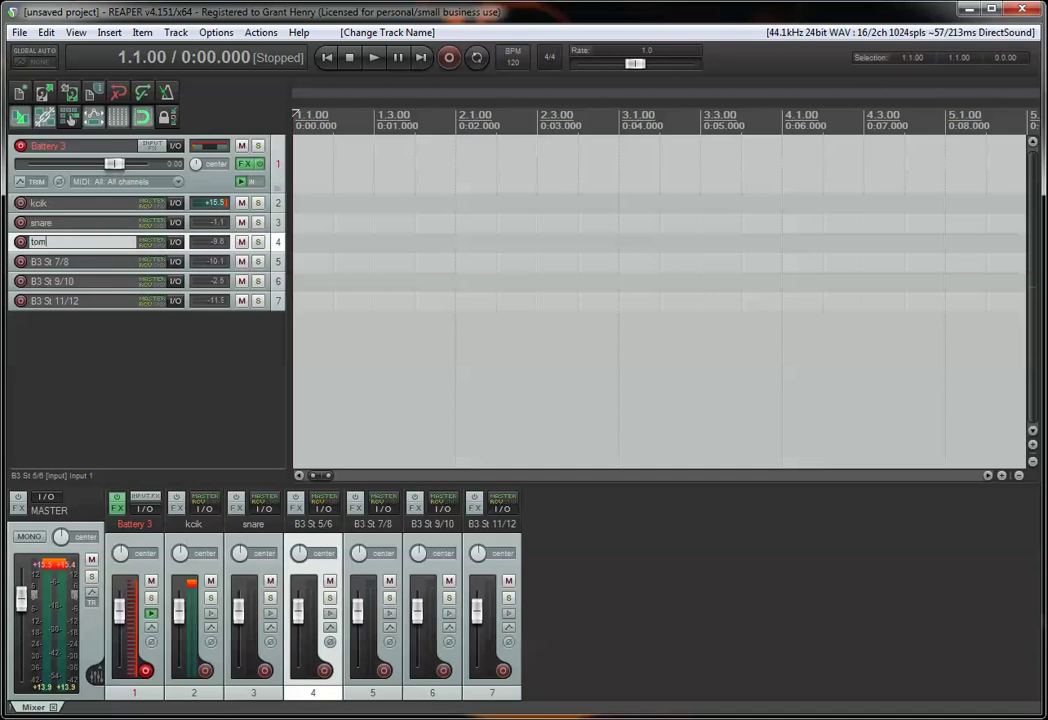
{"action": "type", "text": "s"}
{"action": "key", "text": "Return"}
- Rename tracks B3 St 7/8, B3 St 9/10 and B3 St 11/12 as hhhatsd, cymasldfa and rdsafa
{"action": "double_click", "coordinate": [65, 261]}
{"action": "type", "text": "h"}
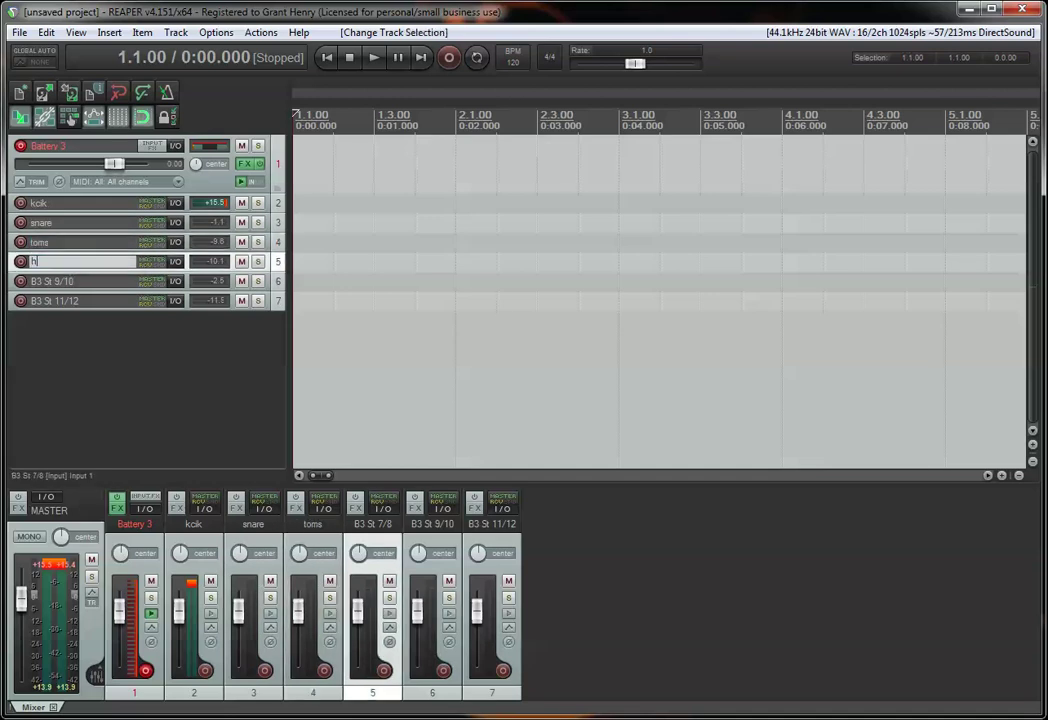
{"action": "type", "text": "hhatsd"}
{"action": "key", "text": "Return"}
{"action": "left_click", "coordinate": [72, 280]}
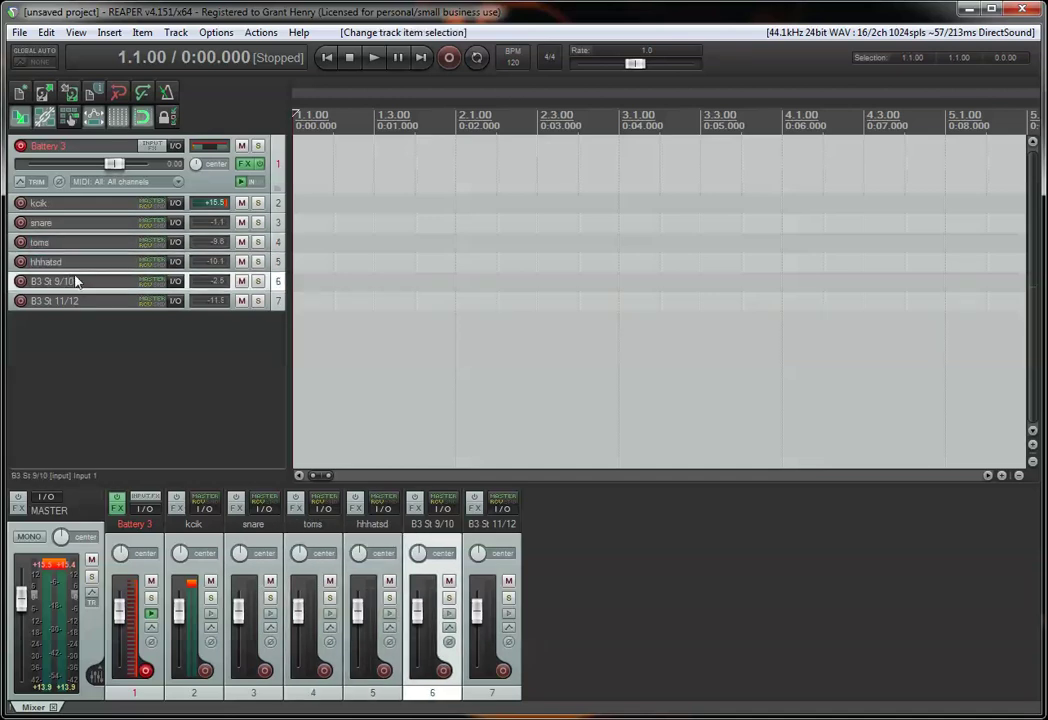
{"action": "double_click", "coordinate": [72, 280]}
{"action": "type", "text": "cymasldfa"}
{"action": "key", "text": "Return"}
{"action": "left_click", "coordinate": [72, 300]}
{"action": "double_click", "coordinate": [72, 300]}
{"action": "type", "text": "rdsafa"}
{"action": "key", "text": "Return"}
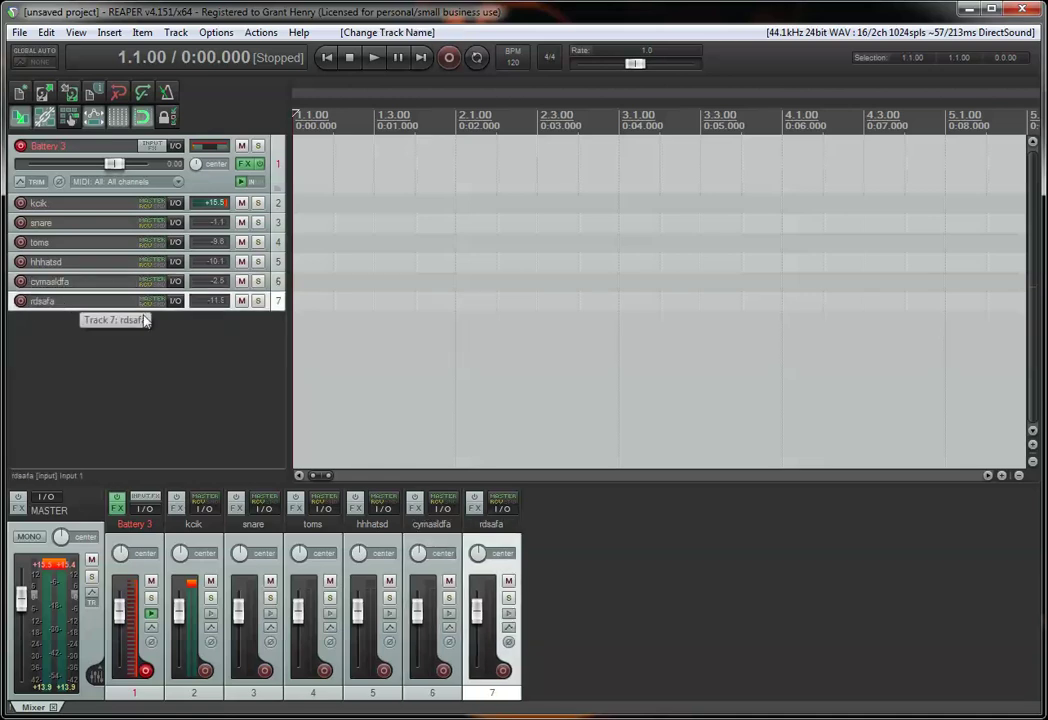
- Enlarge the kcik, snare and toms tracks, and shrink them back to minimum height
{"action": "left_click", "coordinate": [220, 344]}
{"action": "left_click_drag", "start_coordinate": [245, 212], "coordinate": [260, 325]}
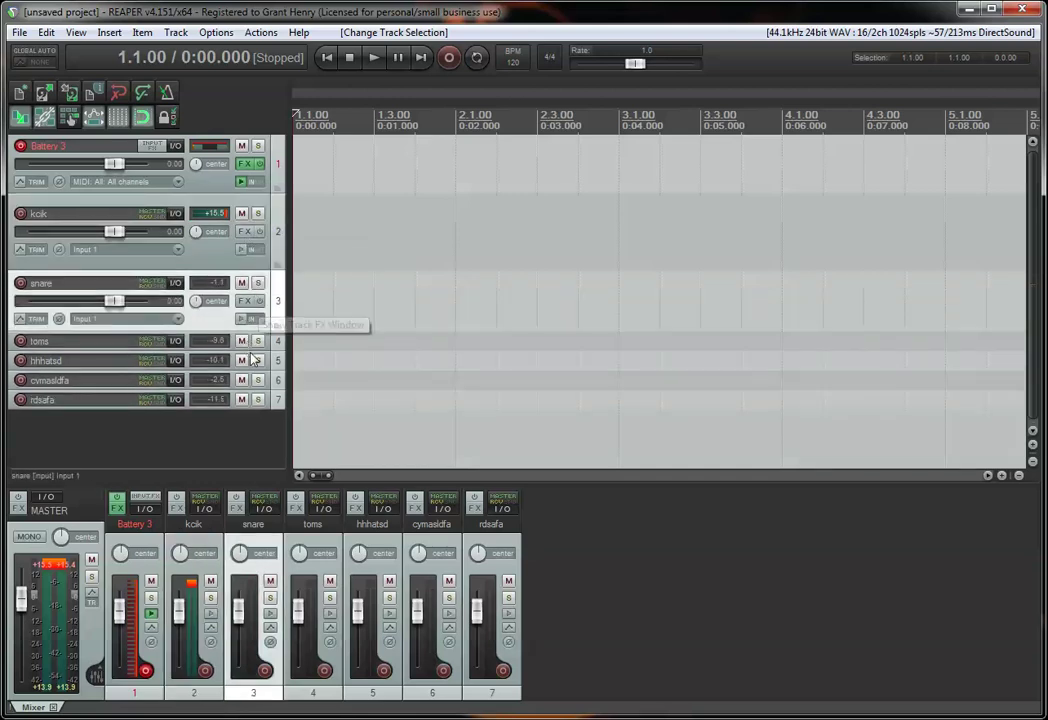
{"action": "left_click_drag", "start_coordinate": [255, 358], "coordinate": [255, 386]}
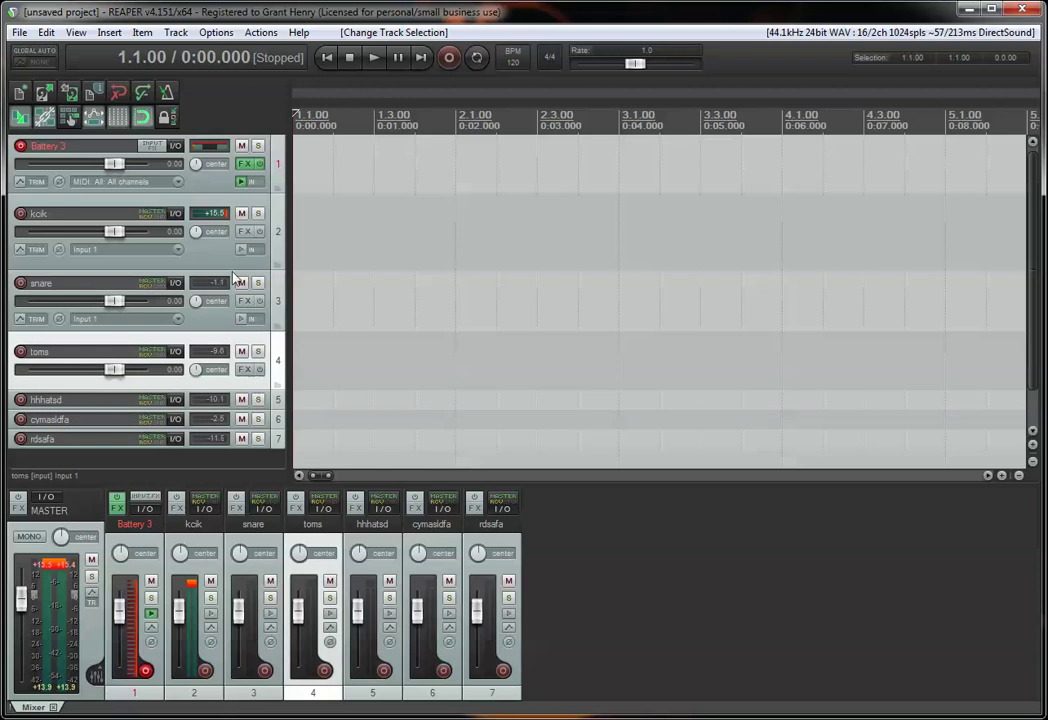
{"action": "left_click_drag", "start_coordinate": [251, 268], "coordinate": [254, 198]}
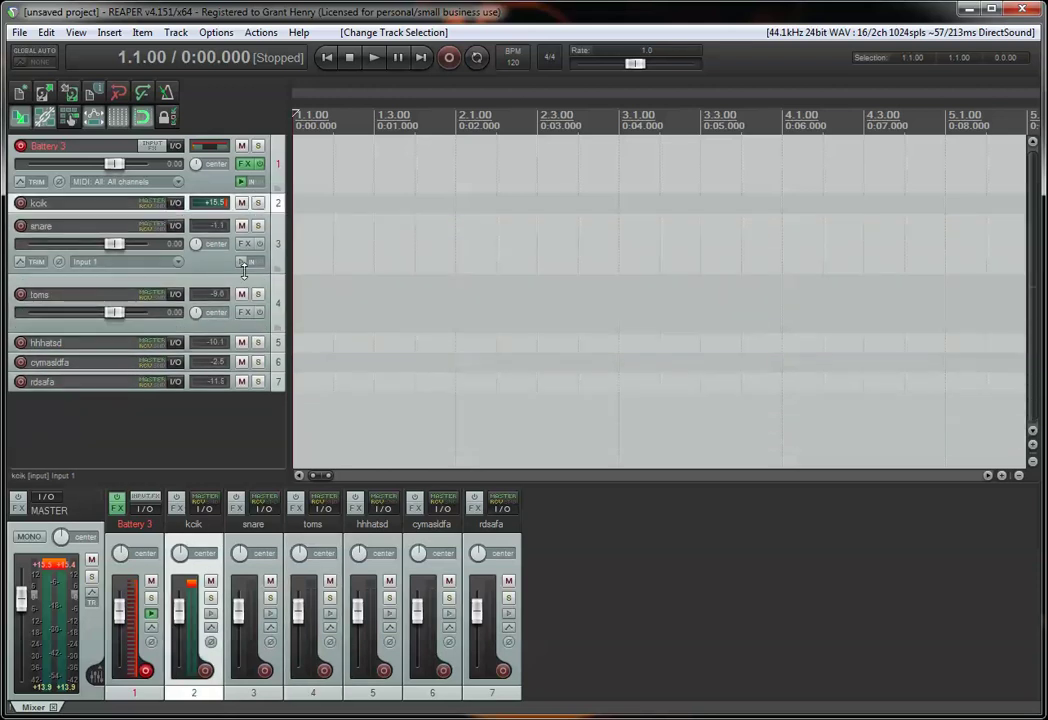
{"action": "left_click_drag", "start_coordinate": [243, 270], "coordinate": [207, 230]}
{"action": "left_click_drag", "start_coordinate": [250, 280], "coordinate": [256, 228]}
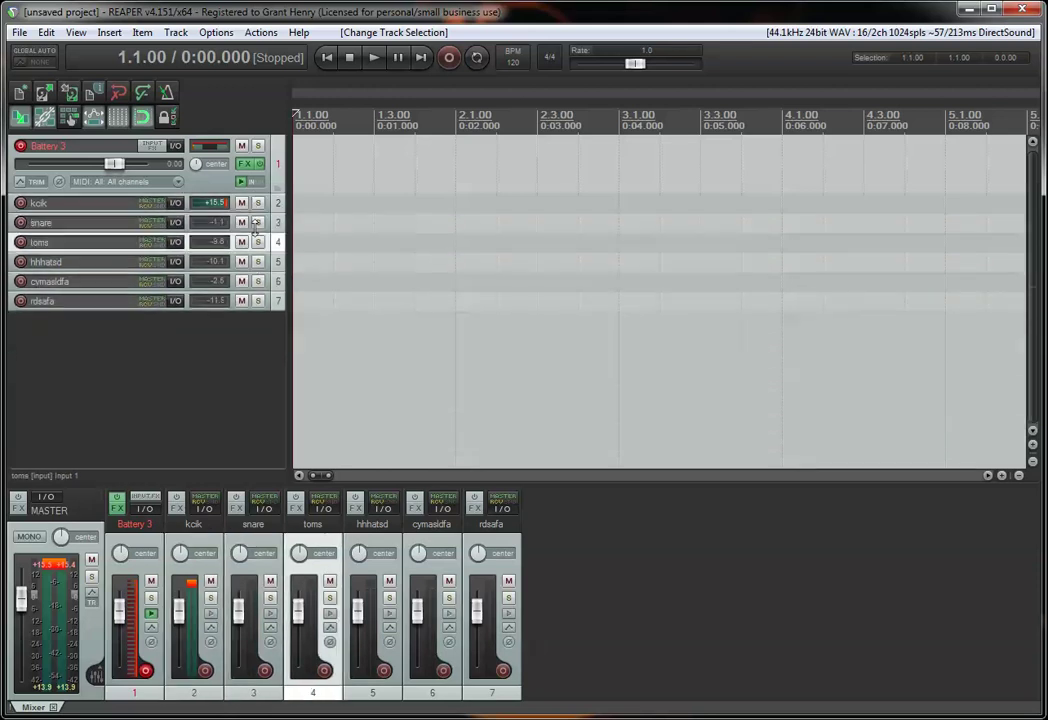
- Look up the command for saving the tracks as a template and the list of track templates available for insertion
{"action": "left_click", "coordinate": [200, 184]}
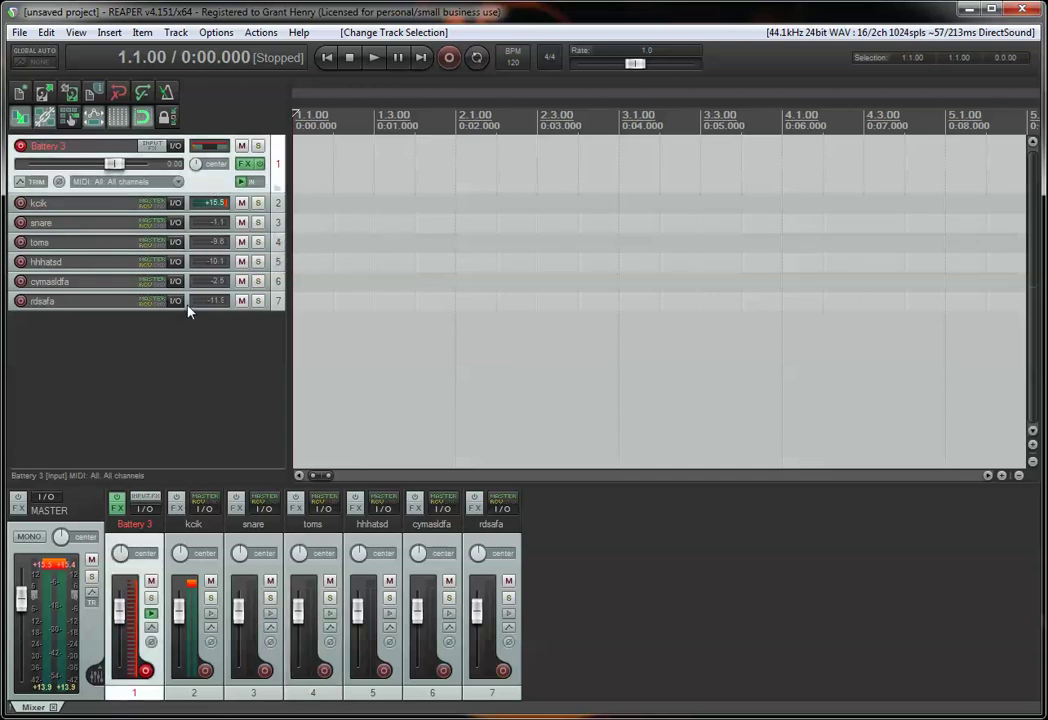
{"action": "right_click", "coordinate": [198, 187]}
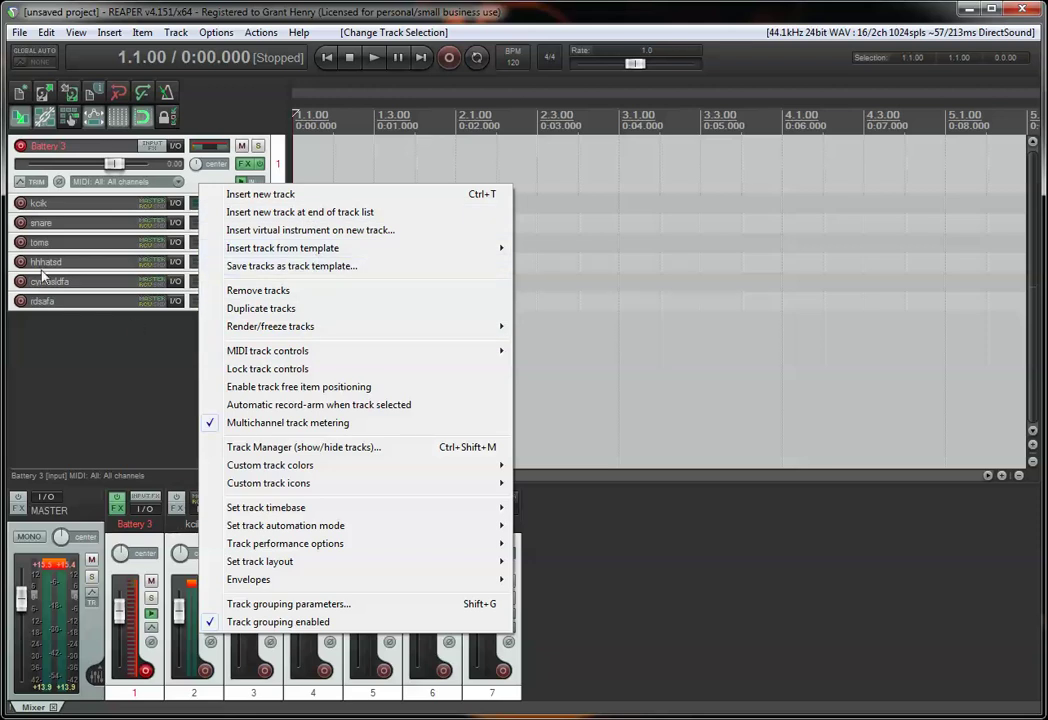
{"action": "left_click", "coordinate": [100, 340]}
{"action": "right_click", "coordinate": [148, 357]}
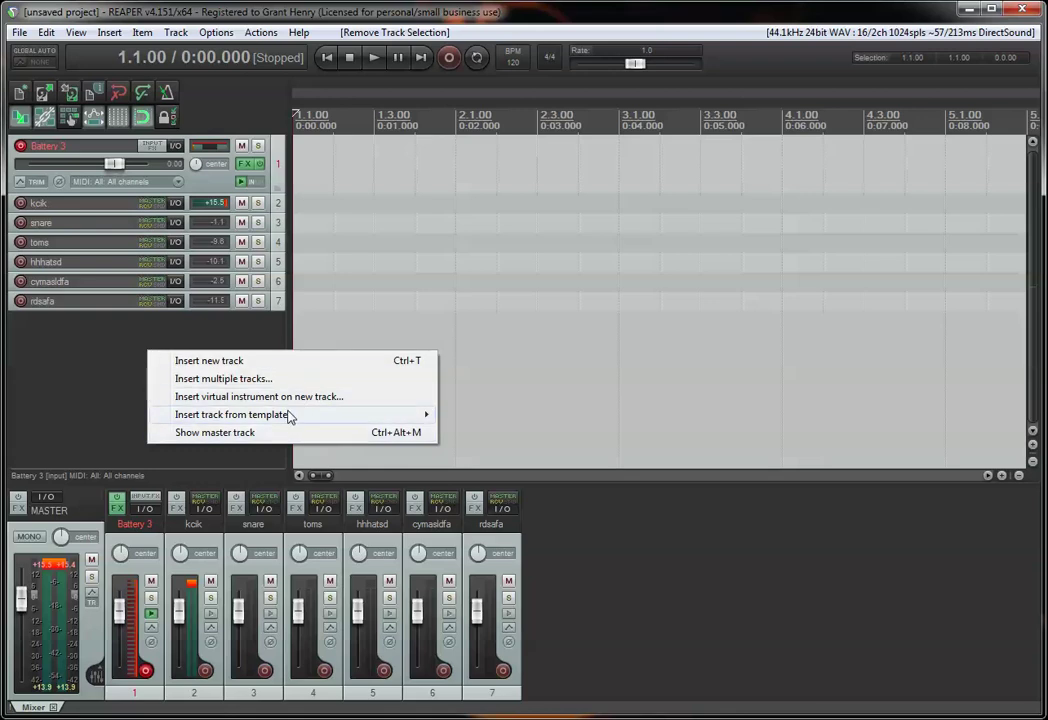
{"action": "mouse_move", "coordinate": [282, 418]}
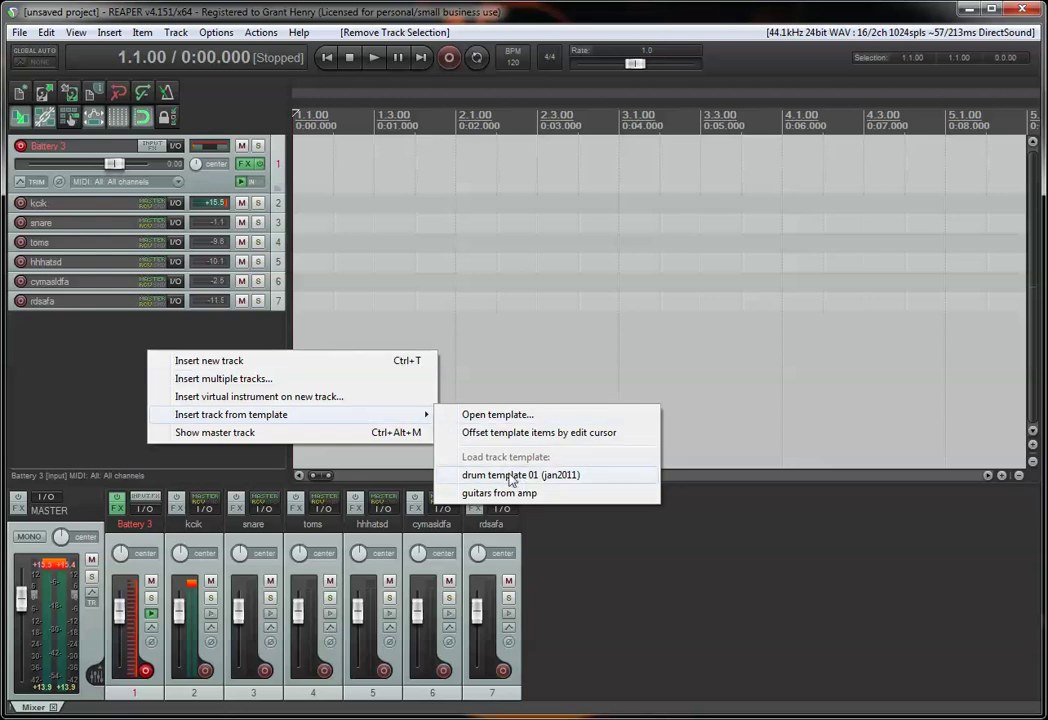
{"action": "left_click", "coordinate": [73, 360]}
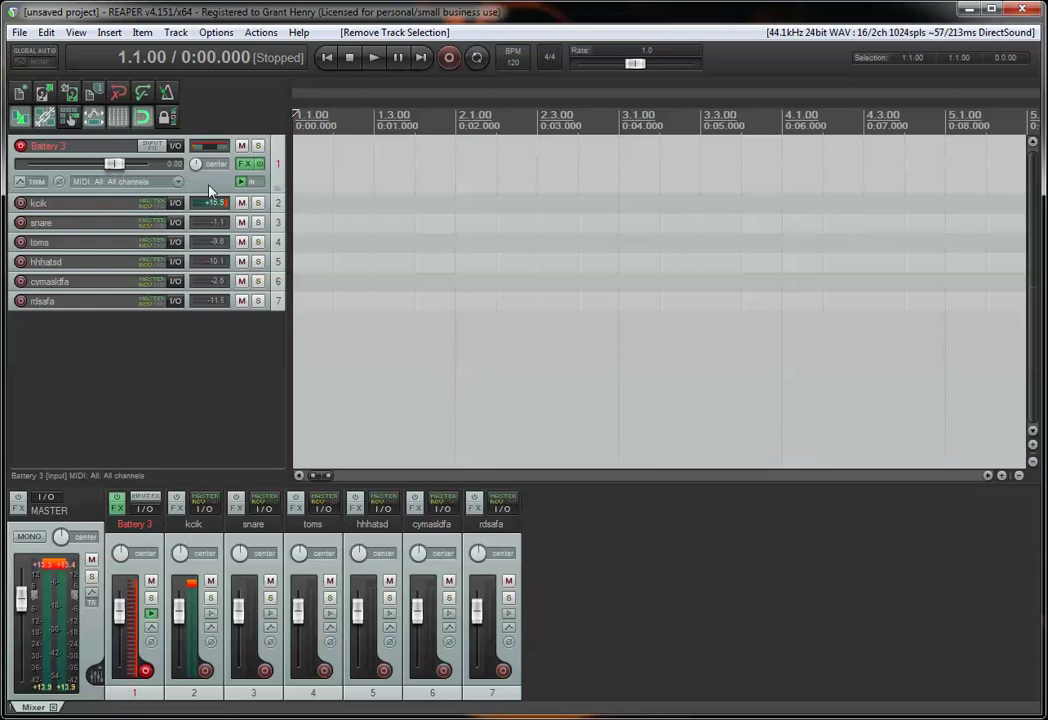
- Delete all seven tracks from Battery 3 through rdsafa and confirm the removal
{"action": "left_click", "coordinate": [136, 302], "text": "shift"}
{"action": "key", "text": "Delete"}
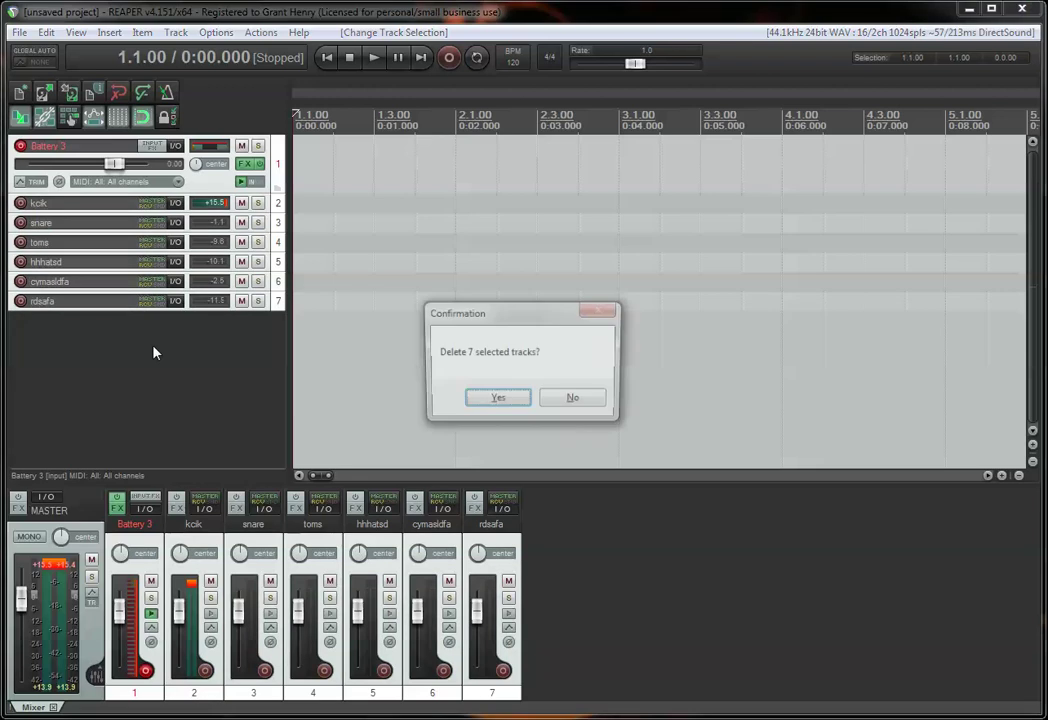
{"action": "left_click", "coordinate": [497, 397]}
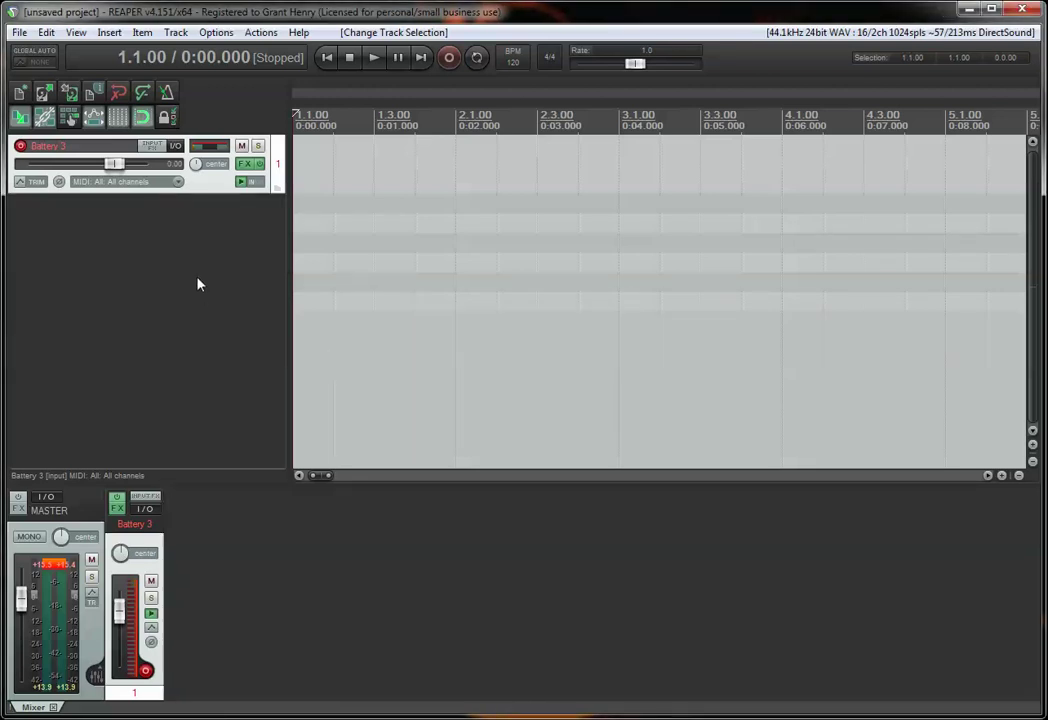
- Insert the track template "drum template 01 (jan2011)", expand its Drums folder and reduce all tracks to minimum height
{"action": "right_click", "coordinate": [132, 188]}
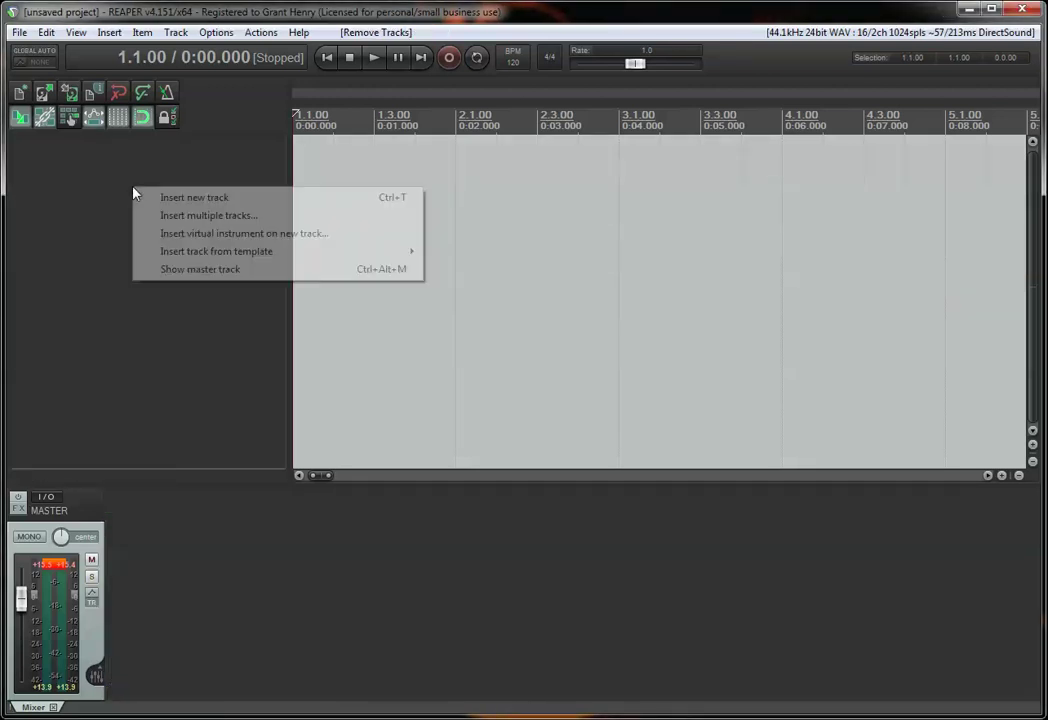
{"action": "mouse_move", "coordinate": [238, 258]}
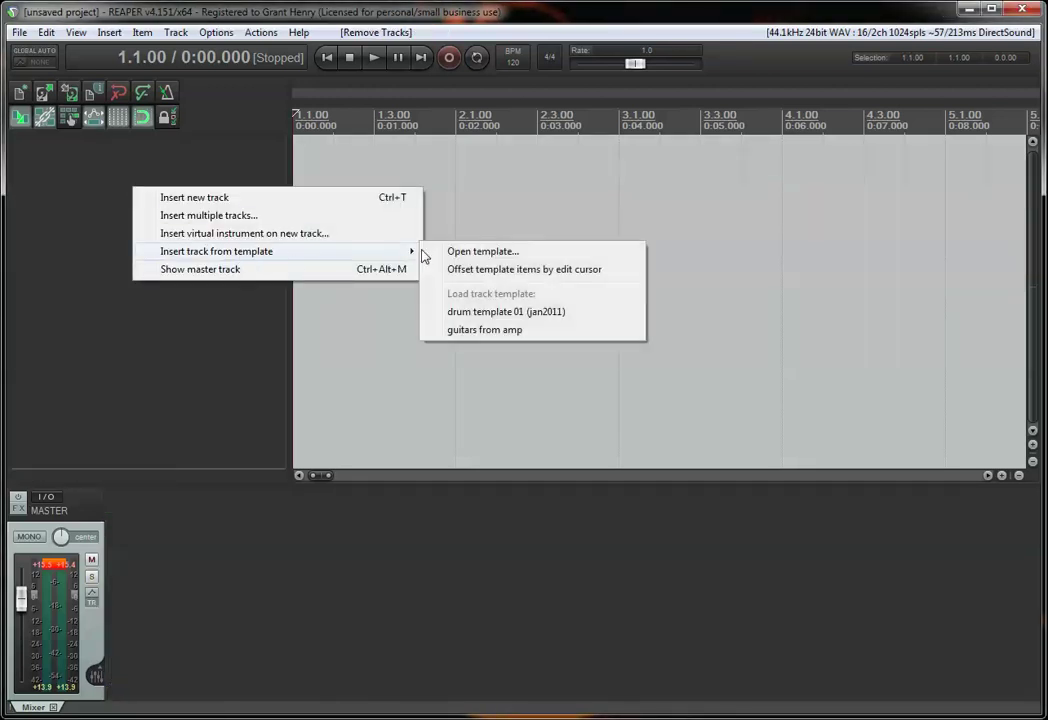
{"action": "left_click", "coordinate": [501, 313]}
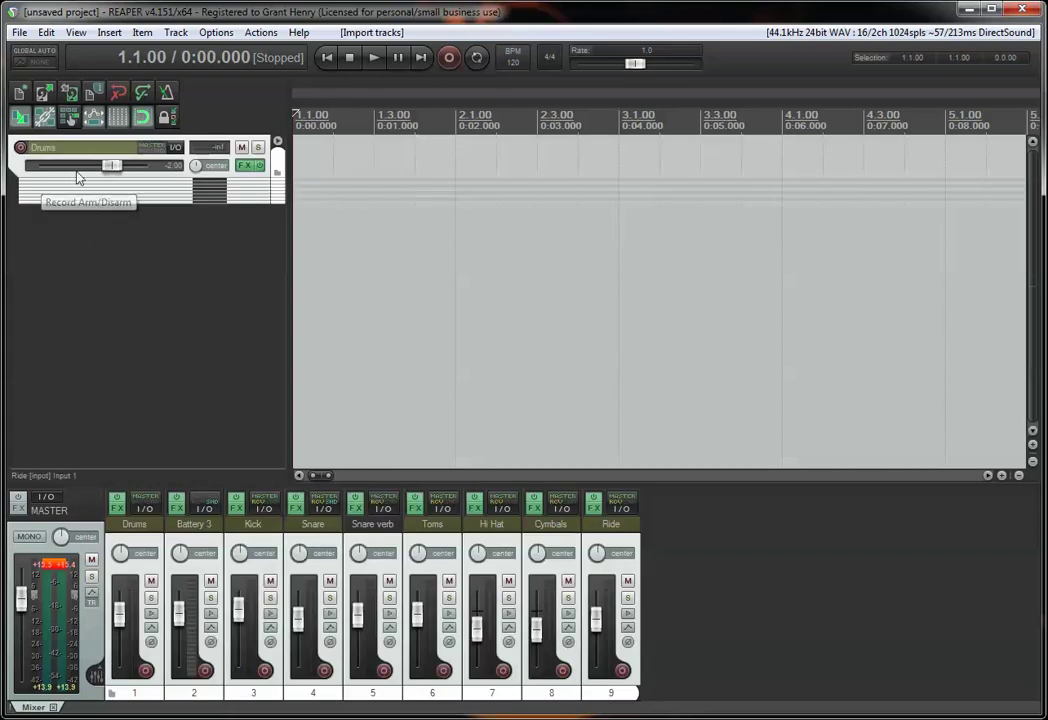
{"action": "left_click", "coordinate": [25, 150]}
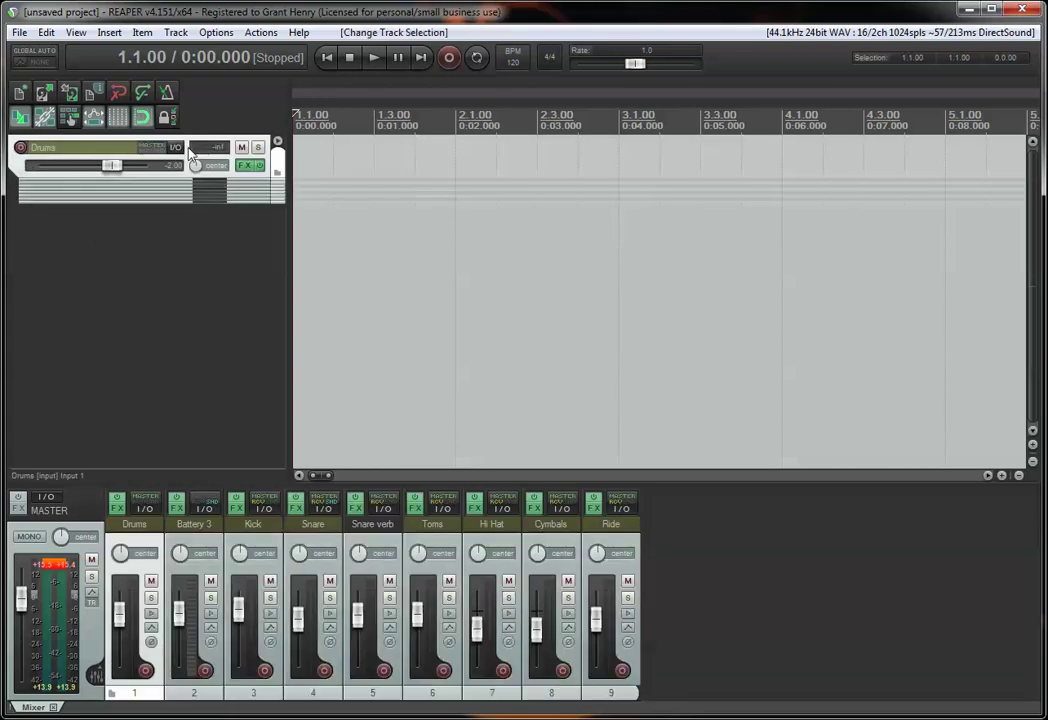
{"action": "left_click", "coordinate": [279, 143]}
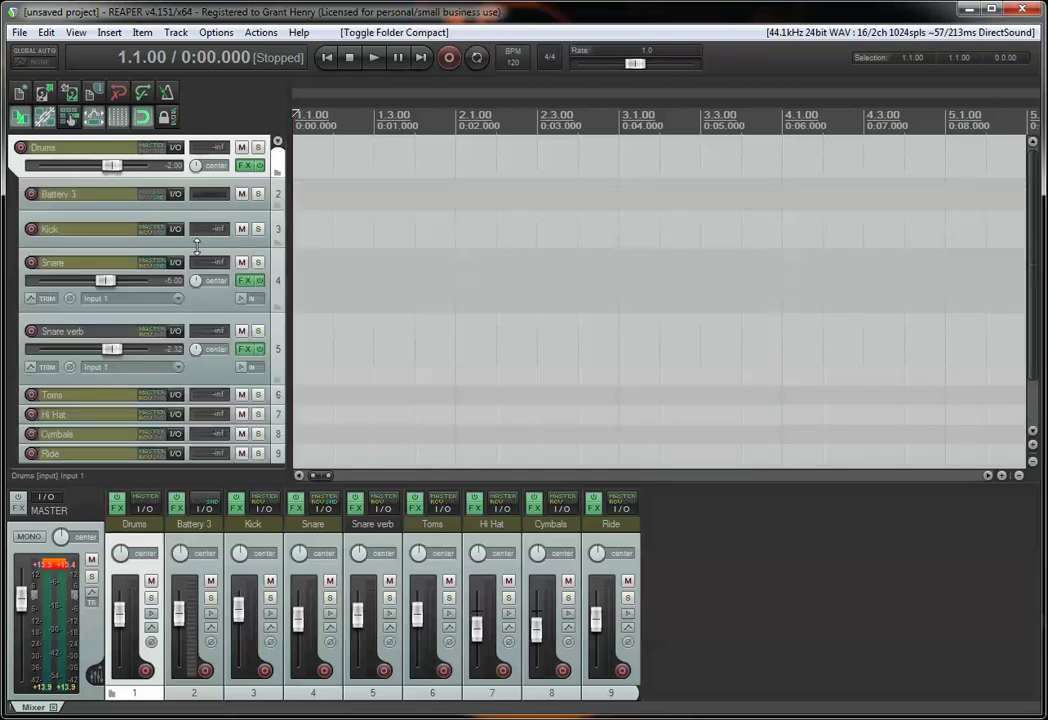
{"action": "scroll", "coordinate": [161, 202], "scroll_direction": "down", "scroll_amount": 6}
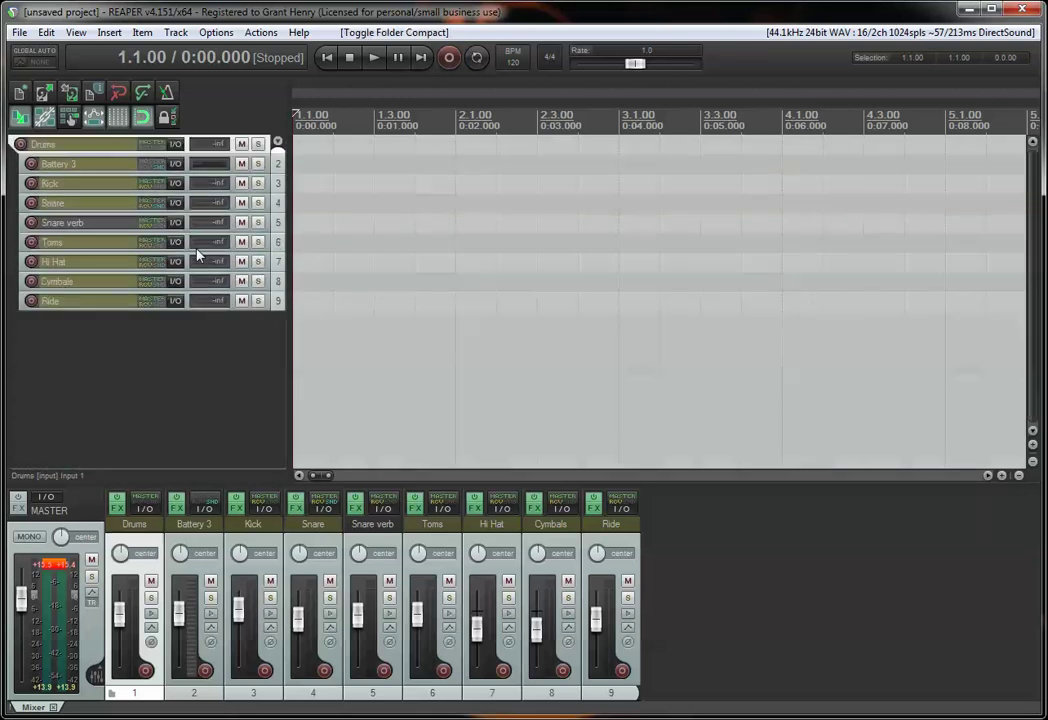
- Examine the template's structure by selecting Battery 3, the Kick through Ride tracks, and Snare verb in turn
{"action": "left_click", "coordinate": [22, 168]}
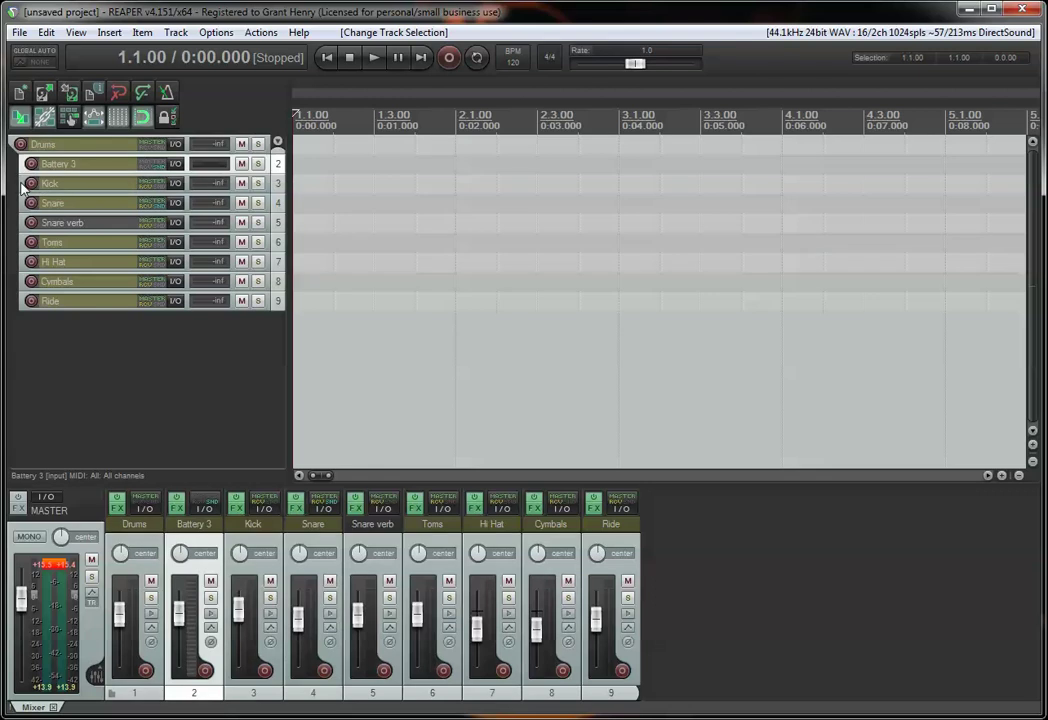
{"action": "left_click", "coordinate": [22, 188]}
{"action": "left_click", "coordinate": [22, 300], "text": "shift"}
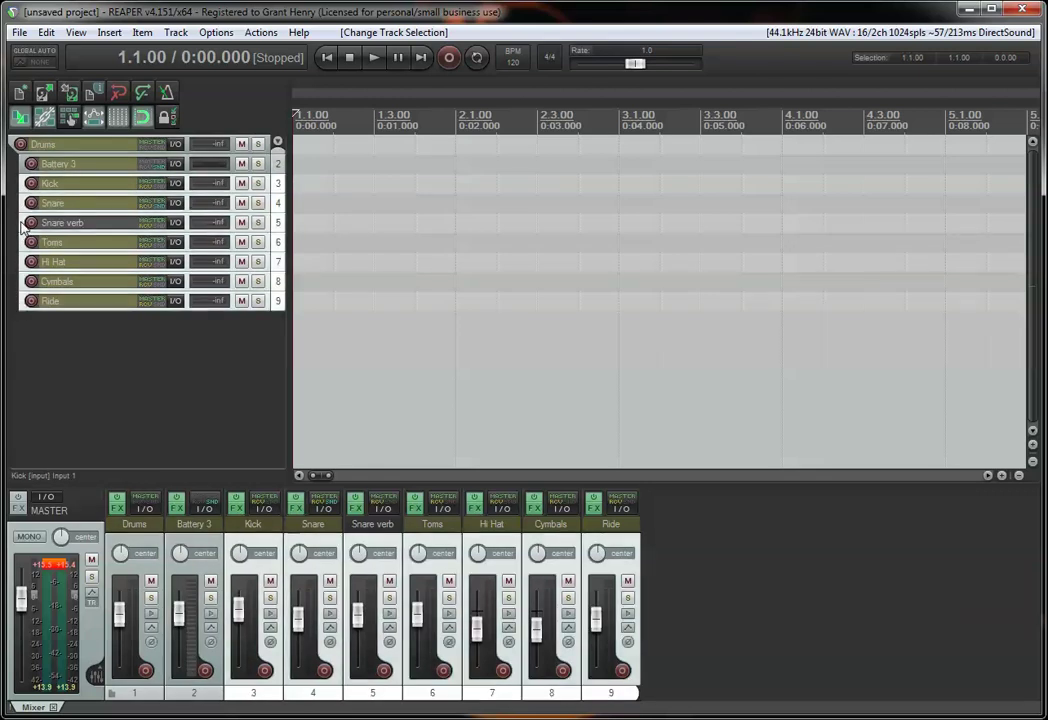
{"action": "left_click", "coordinate": [22, 226]}
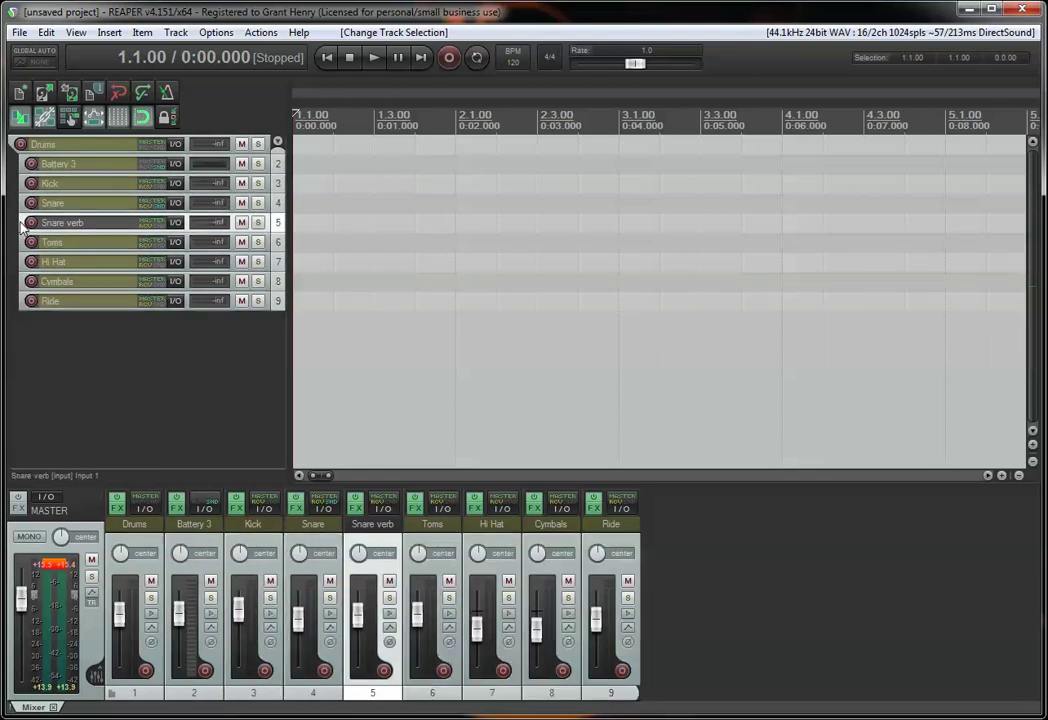
{"action": "left_click", "coordinate": [22, 168]}
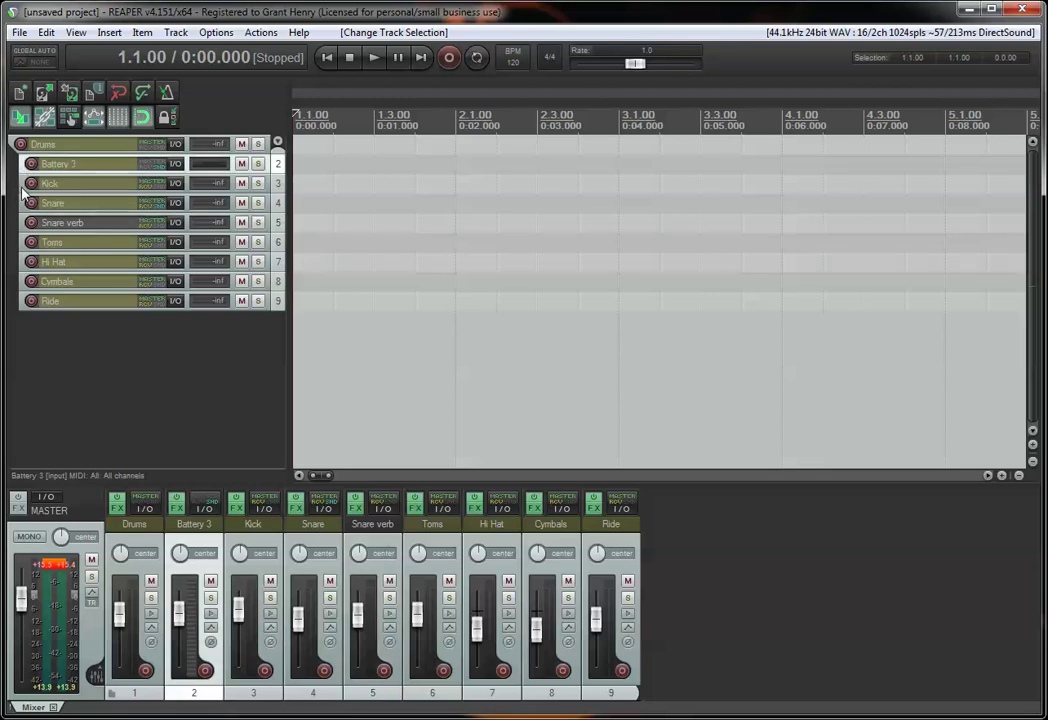
- Examine the template's folder grouping by selecting the Kick through Ride tracks together and the Drums folder track
{"action": "left_click", "coordinate": [22, 188]}
{"action": "left_click", "coordinate": [22, 300], "text": "shift"}
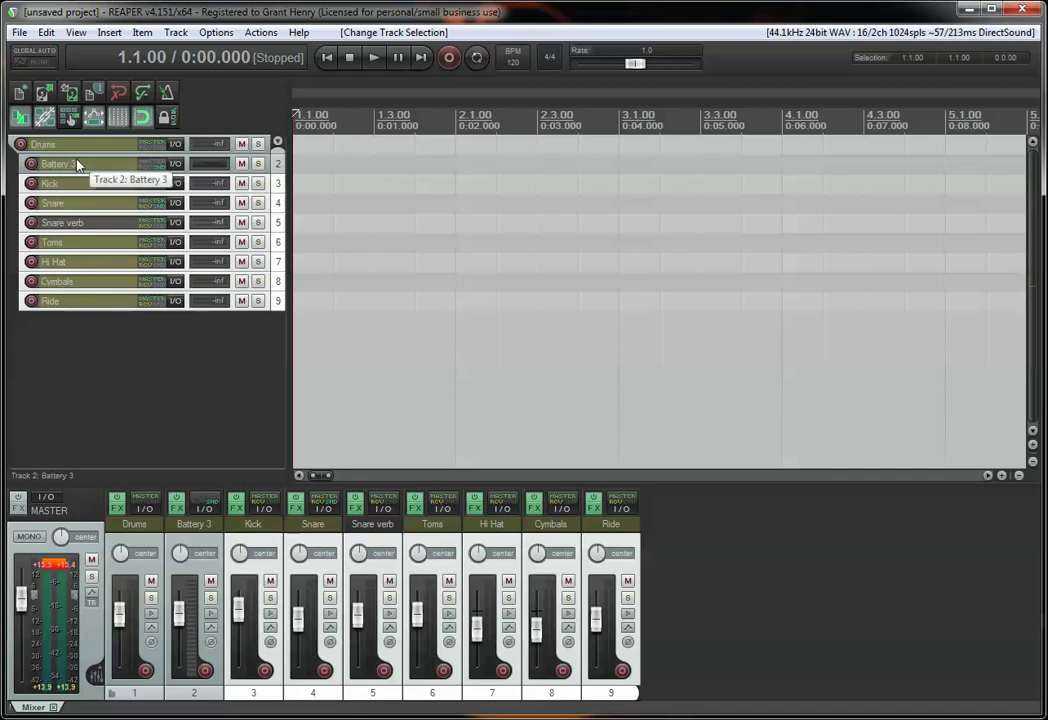
{"action": "left_click", "coordinate": [96, 351]}
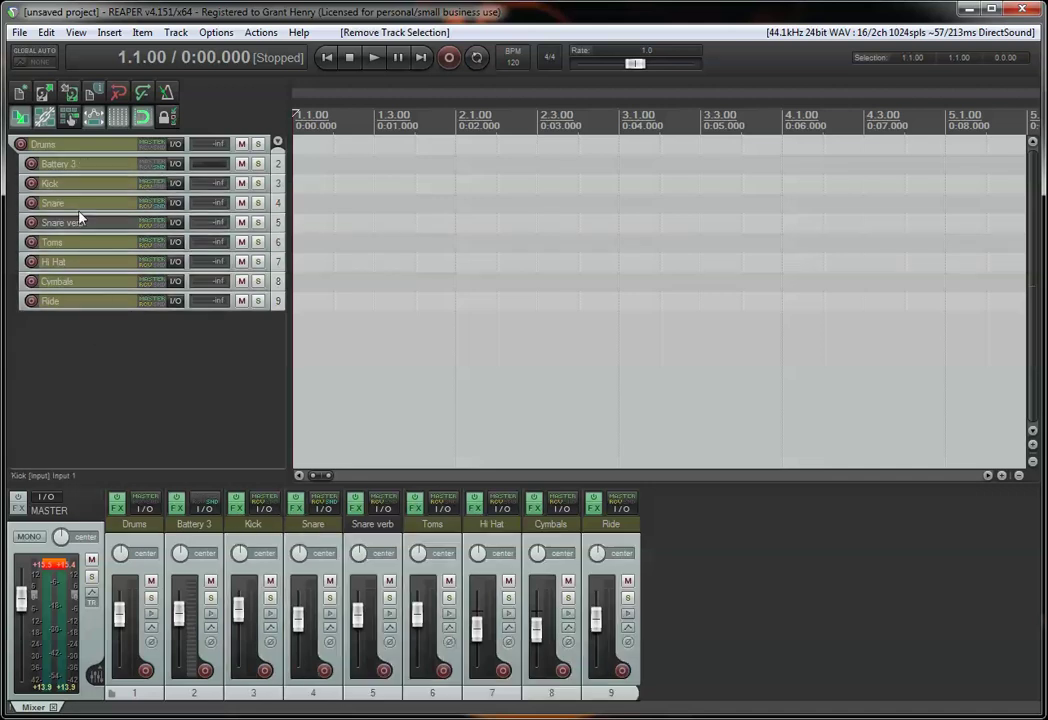
{"action": "left_click", "coordinate": [15, 145]}
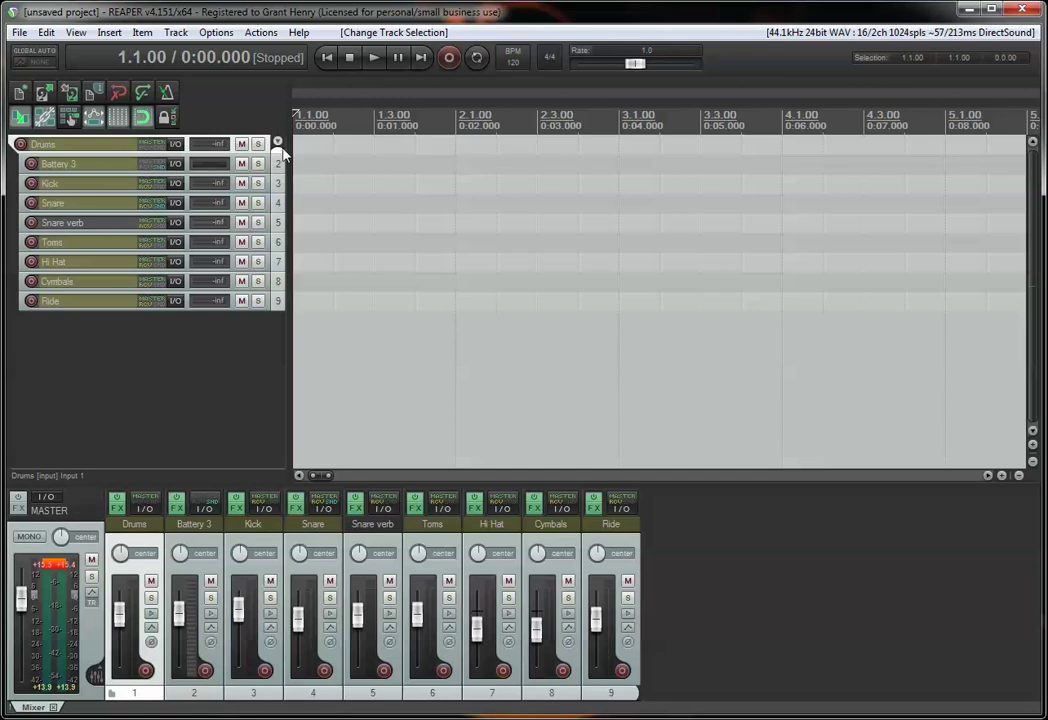
- Review the Kick track's effects chain at iZotope Alloy, close it and return the track to minimum height
{"action": "left_click", "coordinate": [197, 190]}
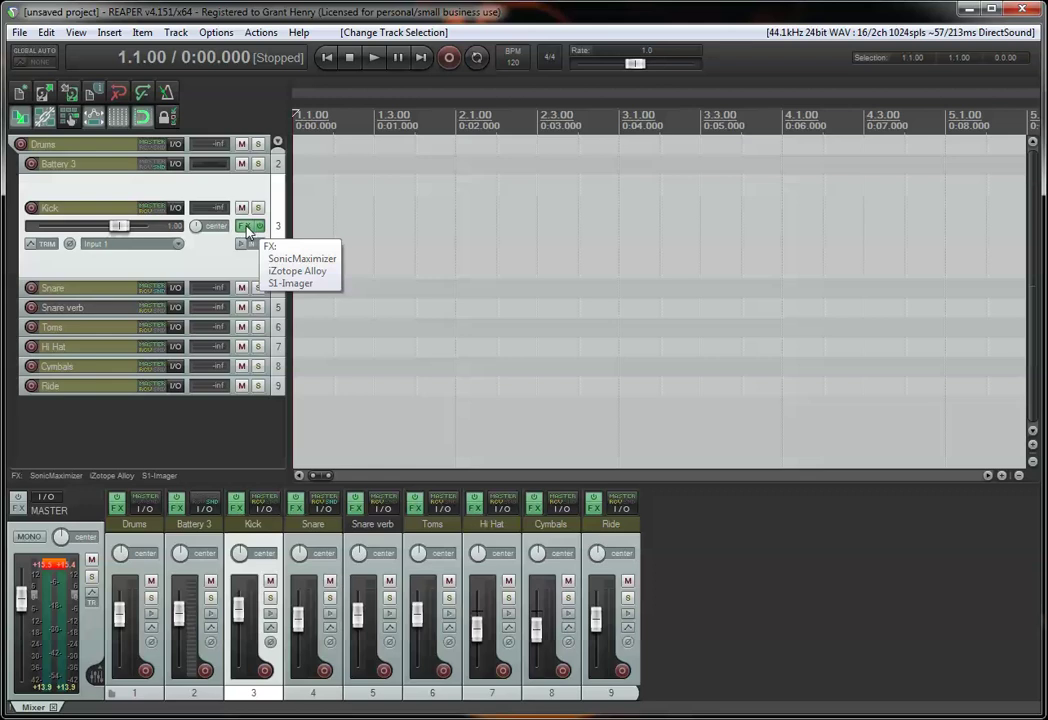
{"action": "left_click", "coordinate": [247, 230]}
{"action": "left_click", "coordinate": [397, 183]}
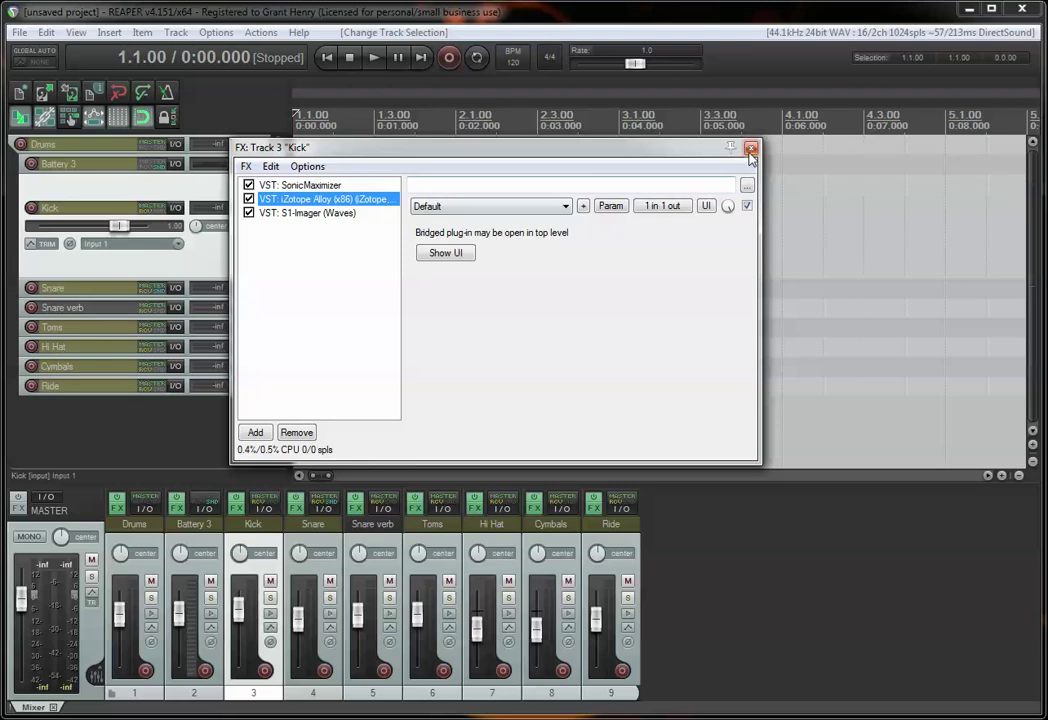
{"action": "key", "text": "Escape"}
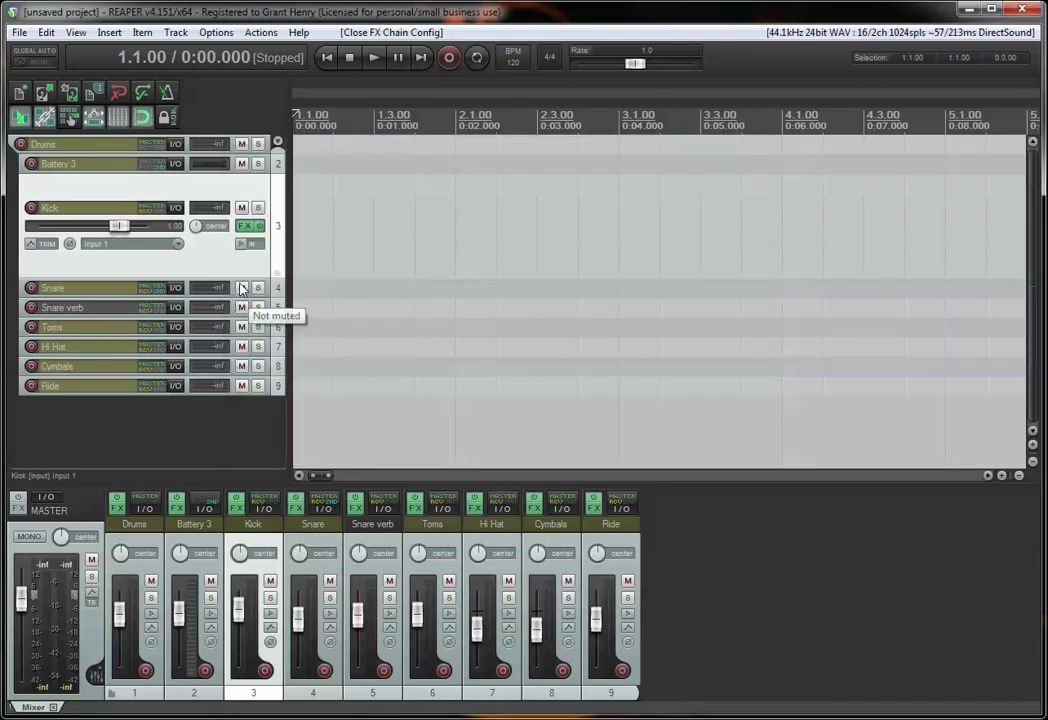
{"action": "left_click_drag", "start_coordinate": [205, 279], "coordinate": [240, 190]}
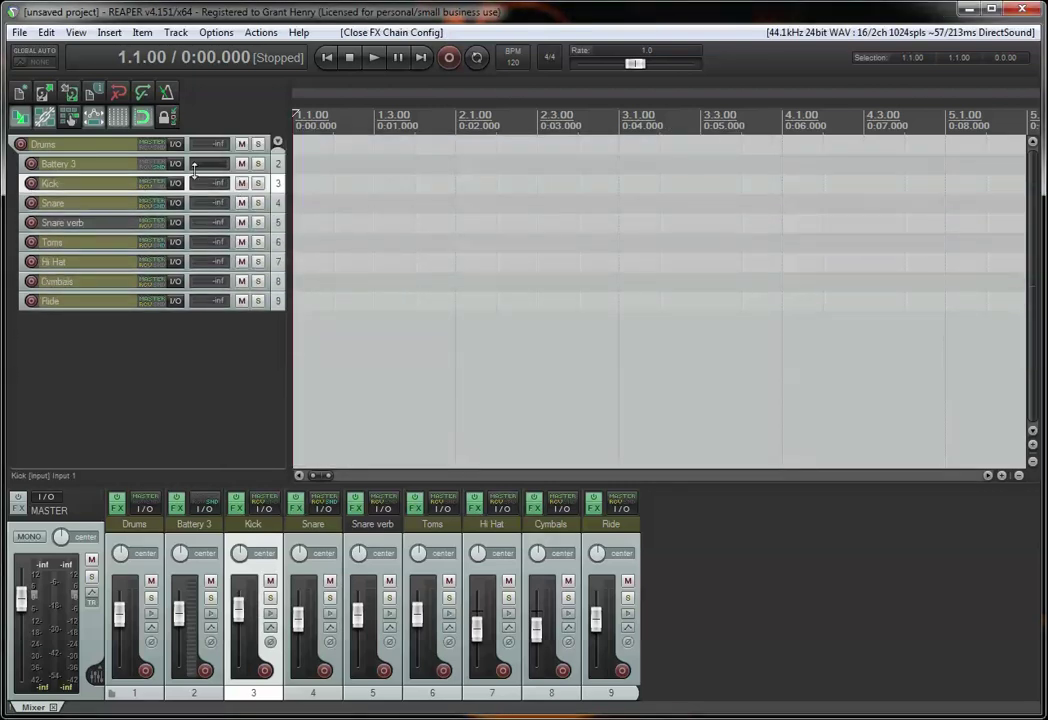
{"action": "left_click", "coordinate": [229, 377]}
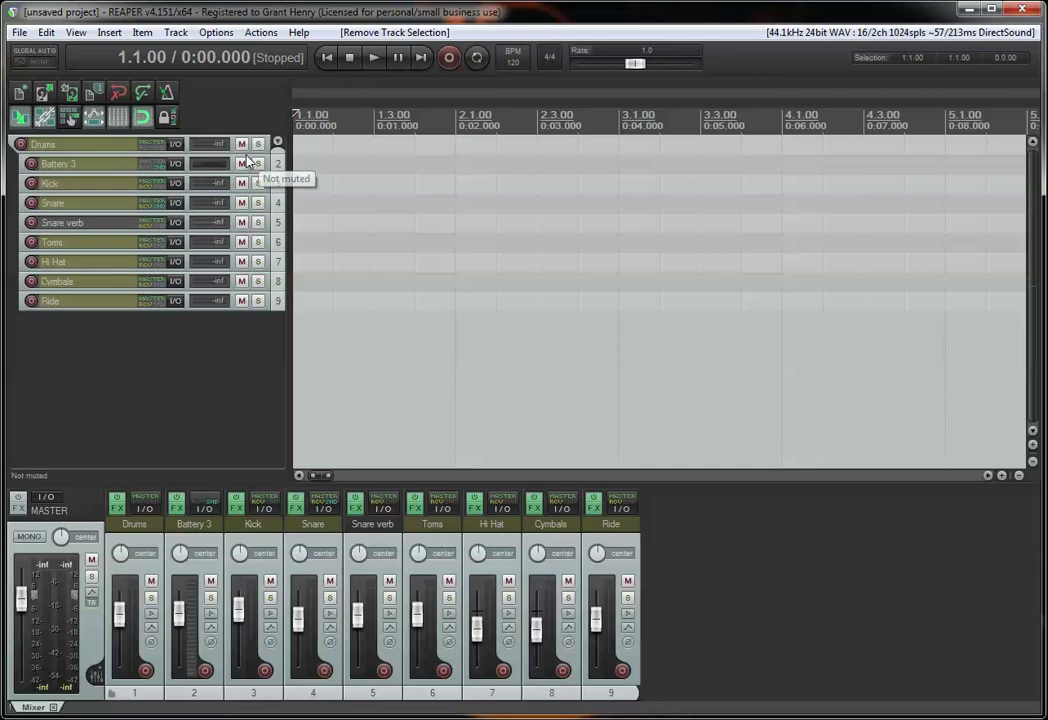
{"action": "left_click_drag", "start_coordinate": [268, 152], "coordinate": [253, 130]}
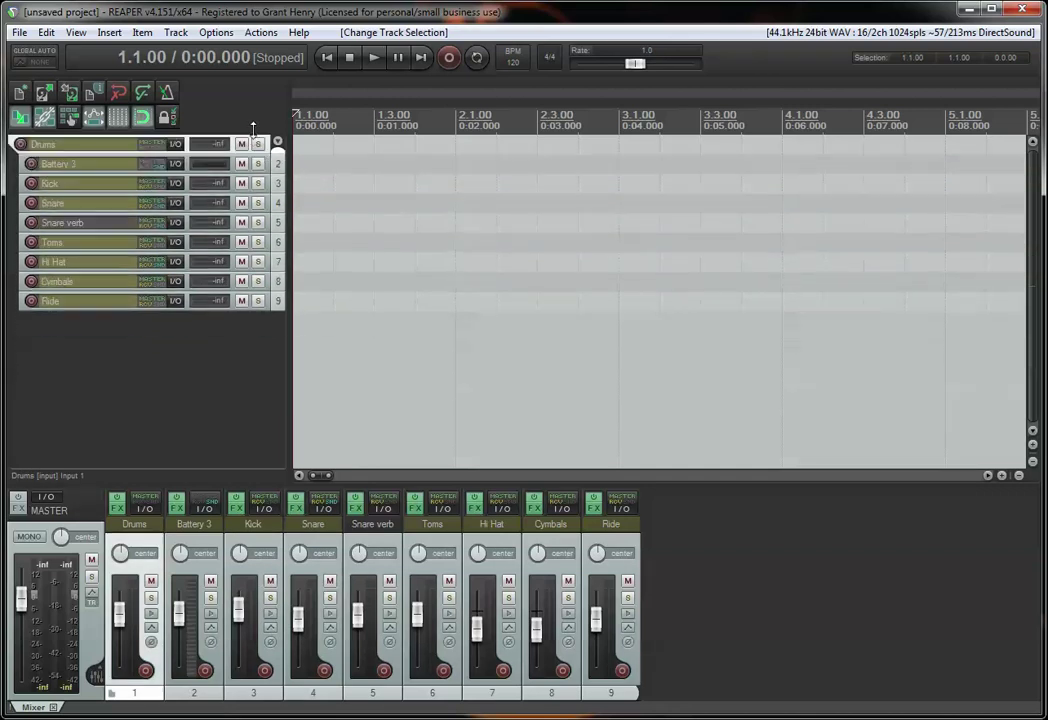
- Draw an empty MIDI item about seven and a half bars long on the Battery 3 track, starting at 1.1.00
{"action": "left_click_drag", "start_coordinate": [245, 174], "coordinate": [250, 272]}
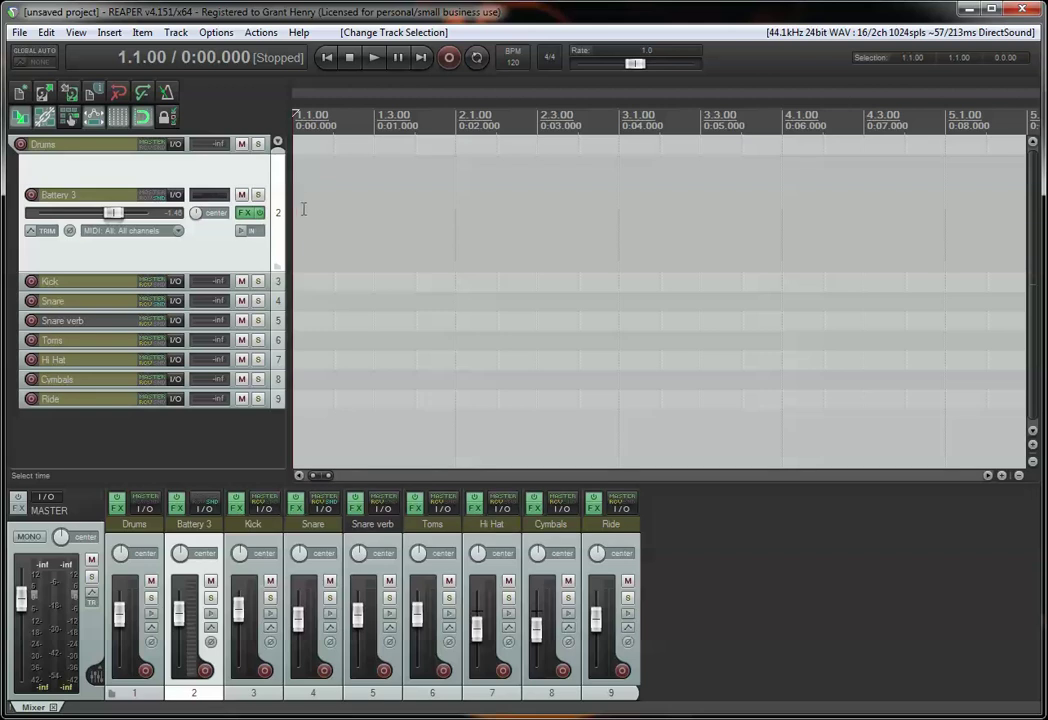
{"action": "left_click", "coordinate": [334, 205]}
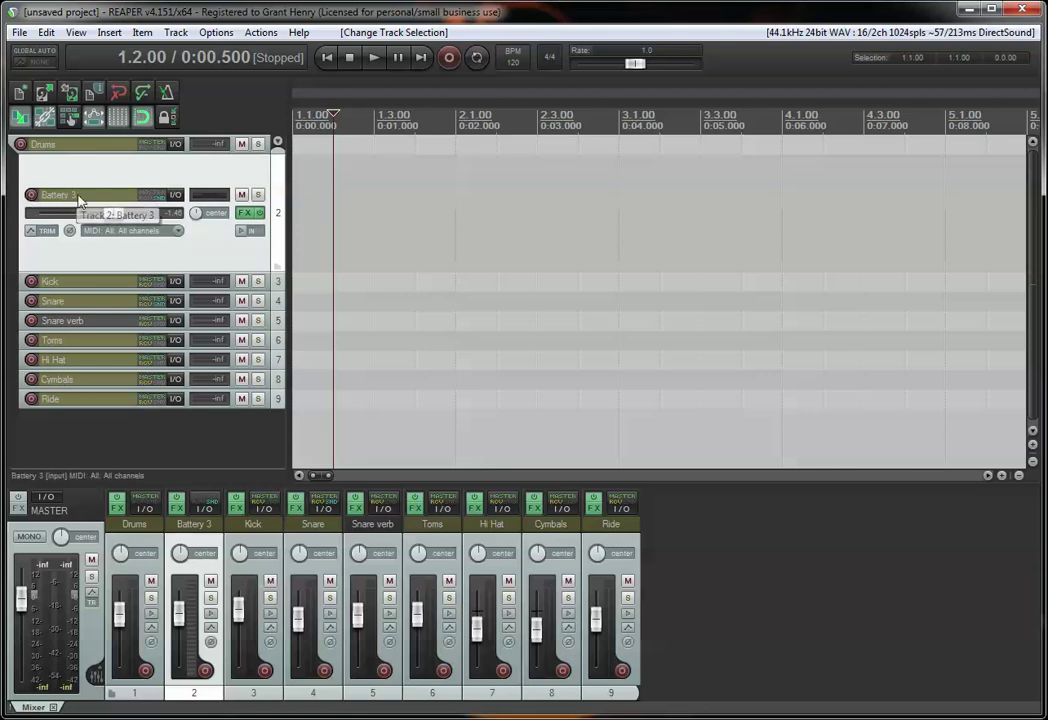
{"action": "key", "text": "Home"}
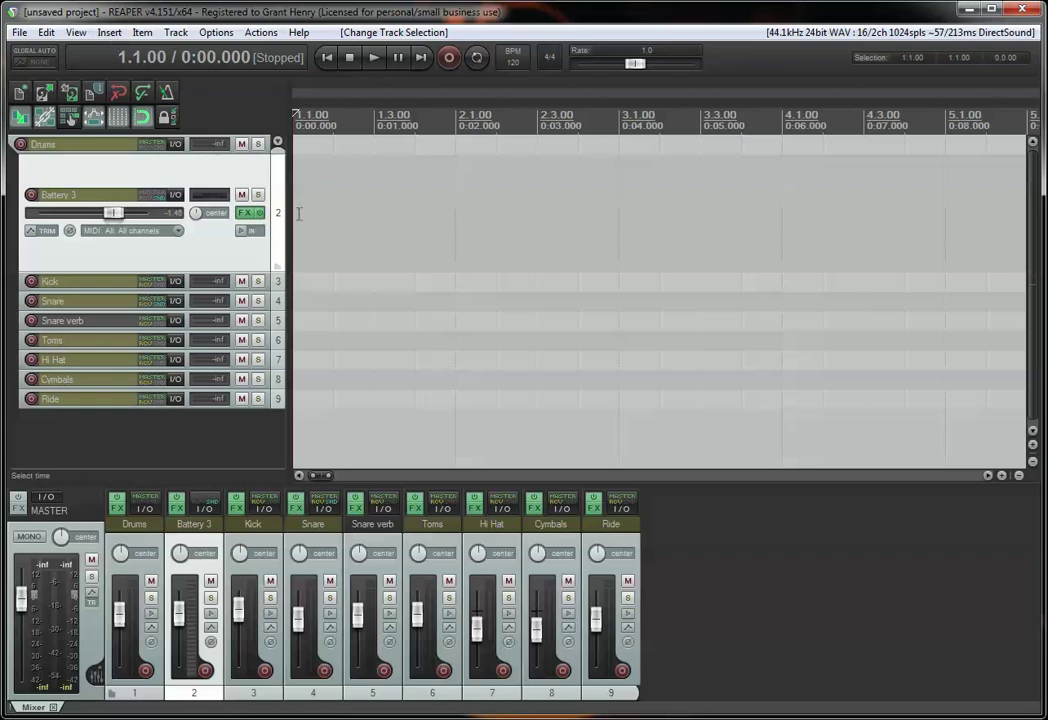
{"action": "left_click", "coordinate": [334, 209]}
{"action": "key", "text": "Home"}
{"action": "mouse_move", "coordinate": [301, 222]}
{"action": "left_mouse_down"}
{"action": "mouse_move", "coordinate": [500, 222]}
{"action": "mouse_move", "coordinate": [752, 243]}
{"action": "mouse_move", "coordinate": [819, 164]}
{"action": "mouse_move", "coordinate": [1010, 166]}
{"action": "left_mouse_up"}
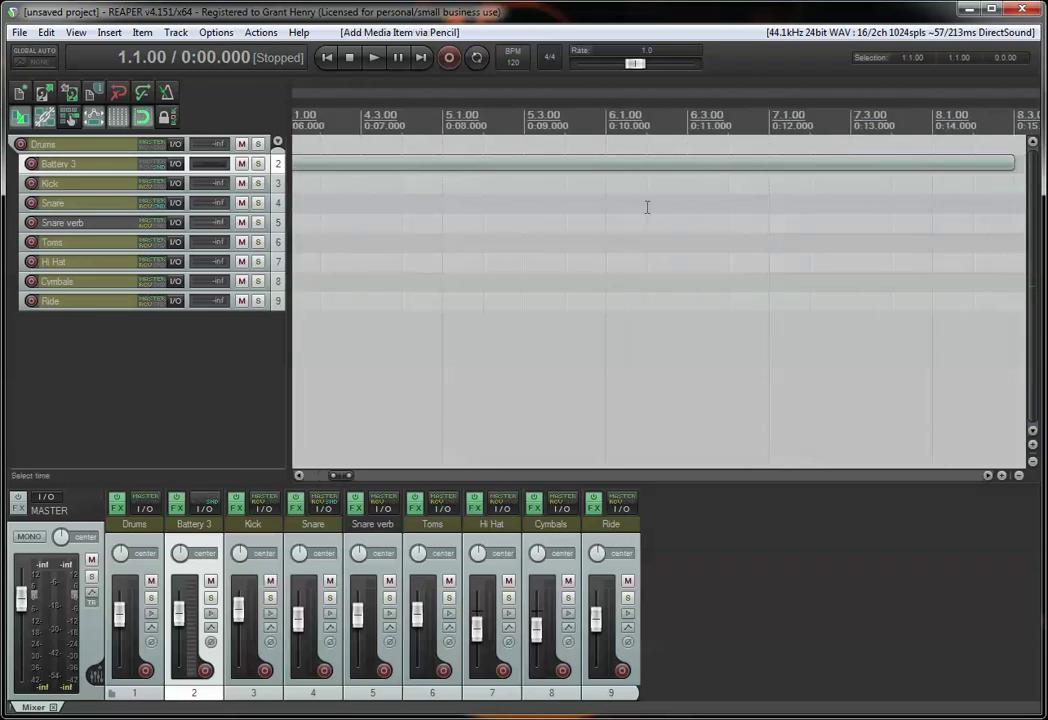
- Increase the Battery 3 track's height to show its MIDI item at a larger size
{"action": "scroll", "coordinate": [381, 227], "scroll_direction": "down", "scroll_amount": 6}
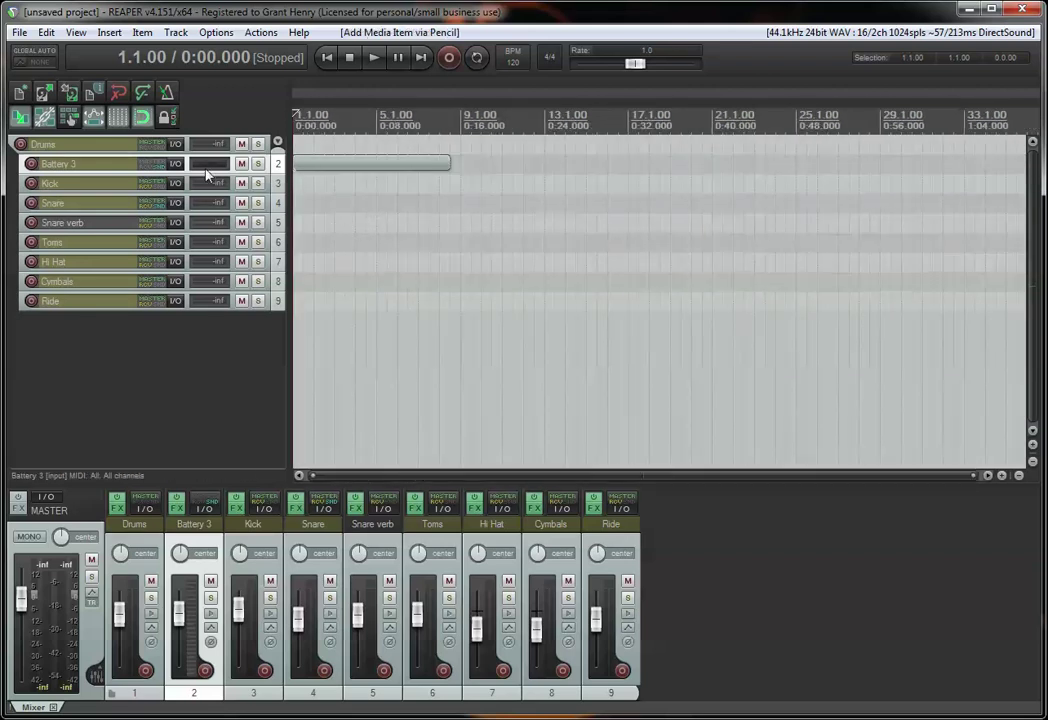
{"action": "left_click_drag", "start_coordinate": [210, 168], "coordinate": [210, 224]}
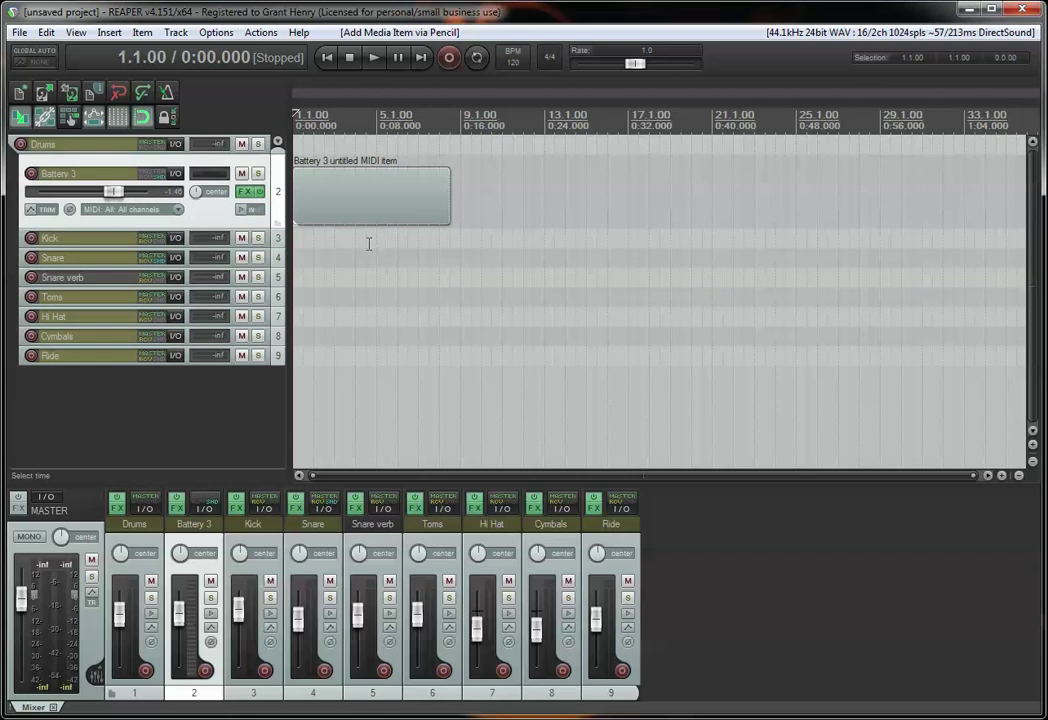
{"action": "scroll", "coordinate": [325, 219], "scroll_direction": "up", "scroll_amount": 6}
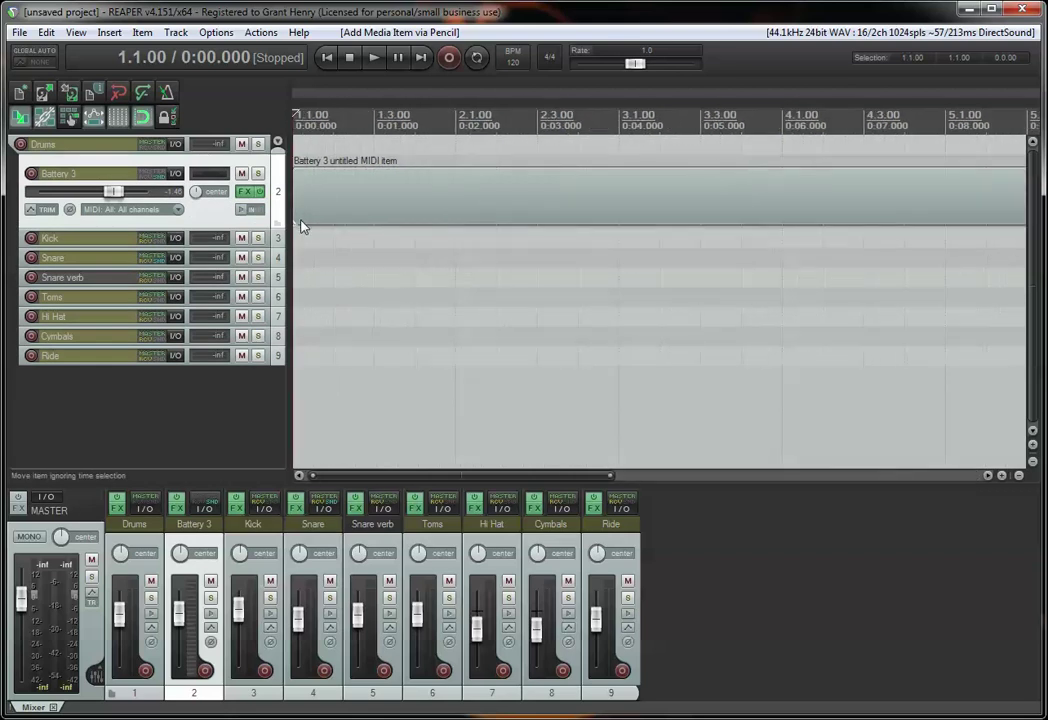
{"action": "scroll", "coordinate": [333, 201], "scroll_direction": "down", "scroll_amount": 3}
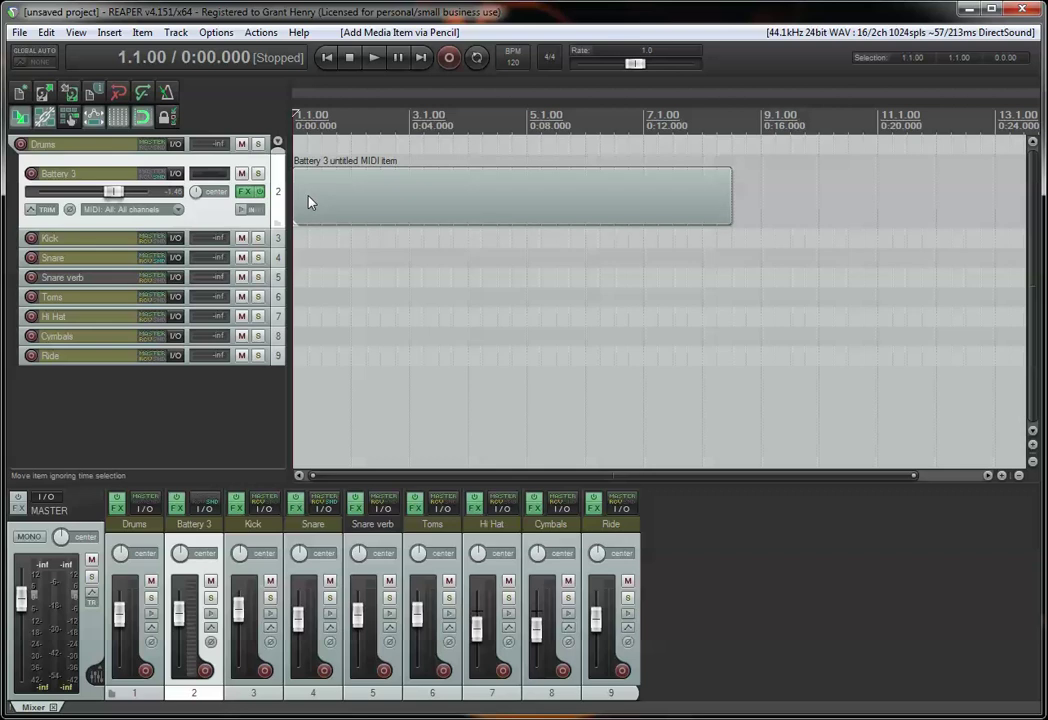
- View the Battery 3 item's drum note names in the MIDI editor, enlarging and repositioning its window, and close the editor
{"action": "left_click", "coordinate": [309, 201]}
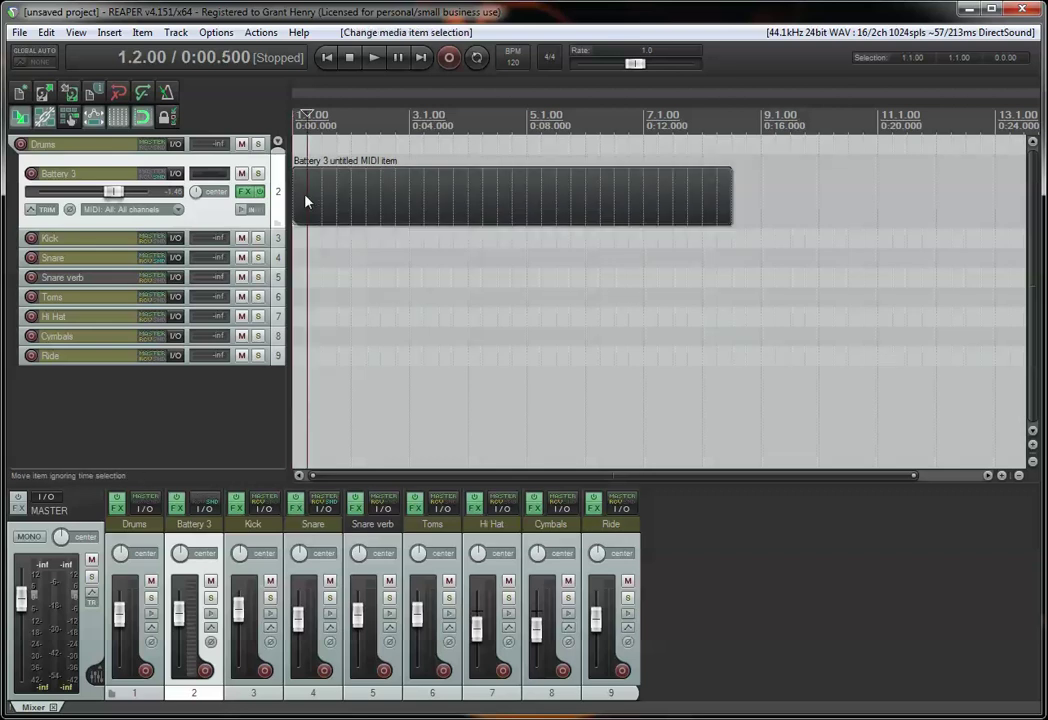
{"action": "double_click", "coordinate": [309, 201]}
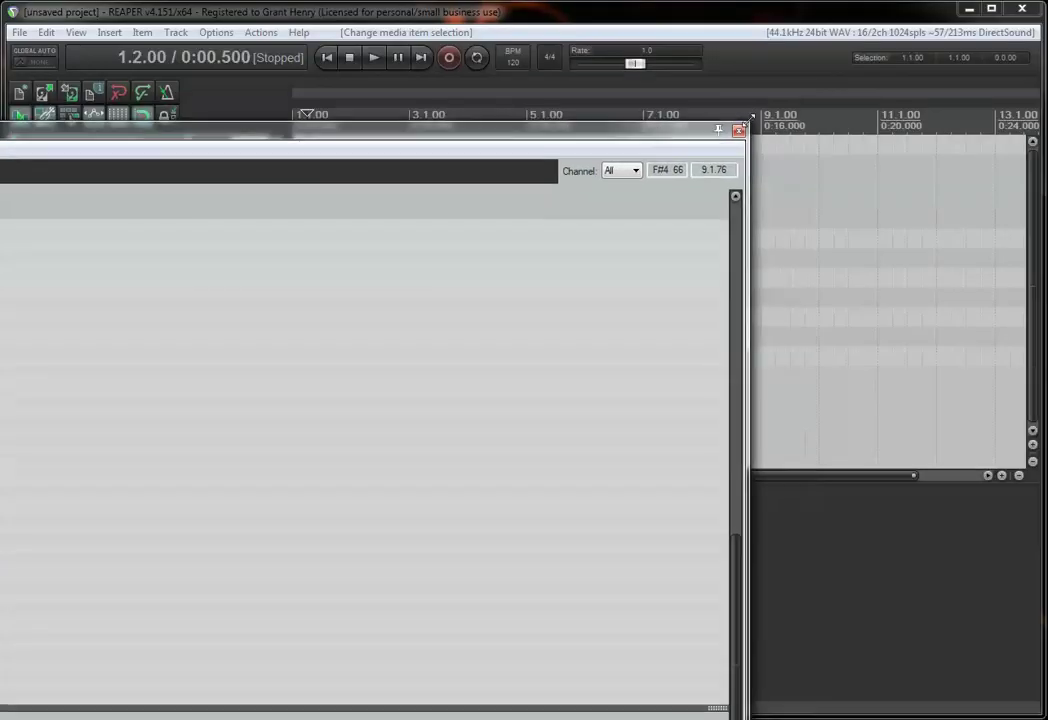
{"action": "left_click_drag", "start_coordinate": [752, 118], "coordinate": [929, 75]}
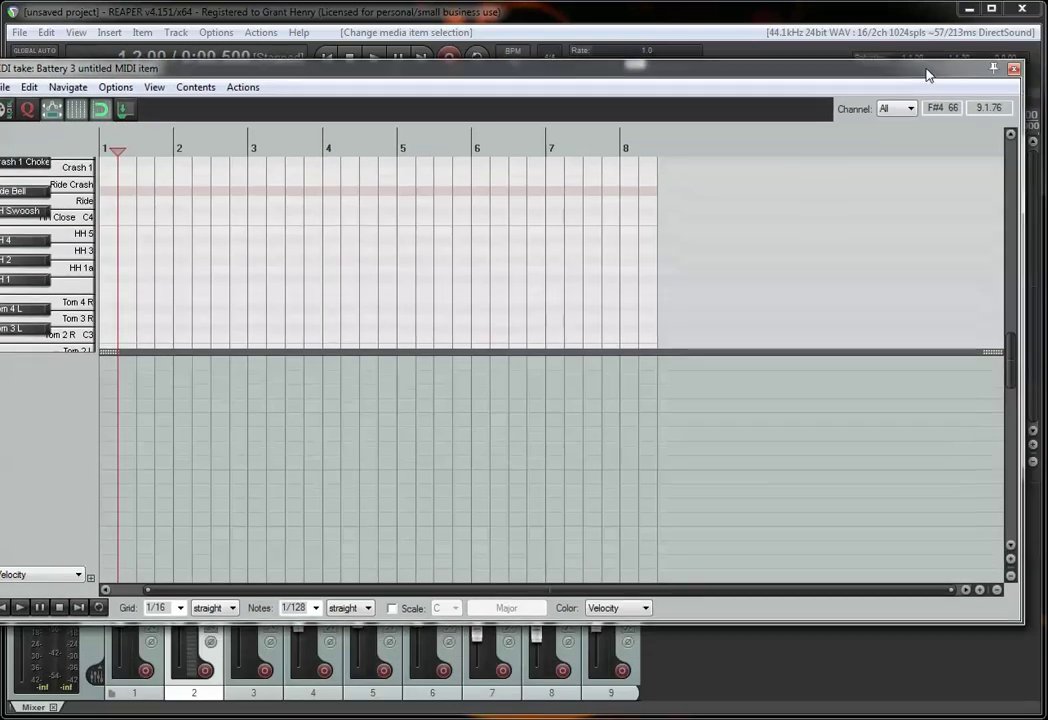
{"action": "left_click_drag", "start_coordinate": [1015, 80], "coordinate": [585, 92]}
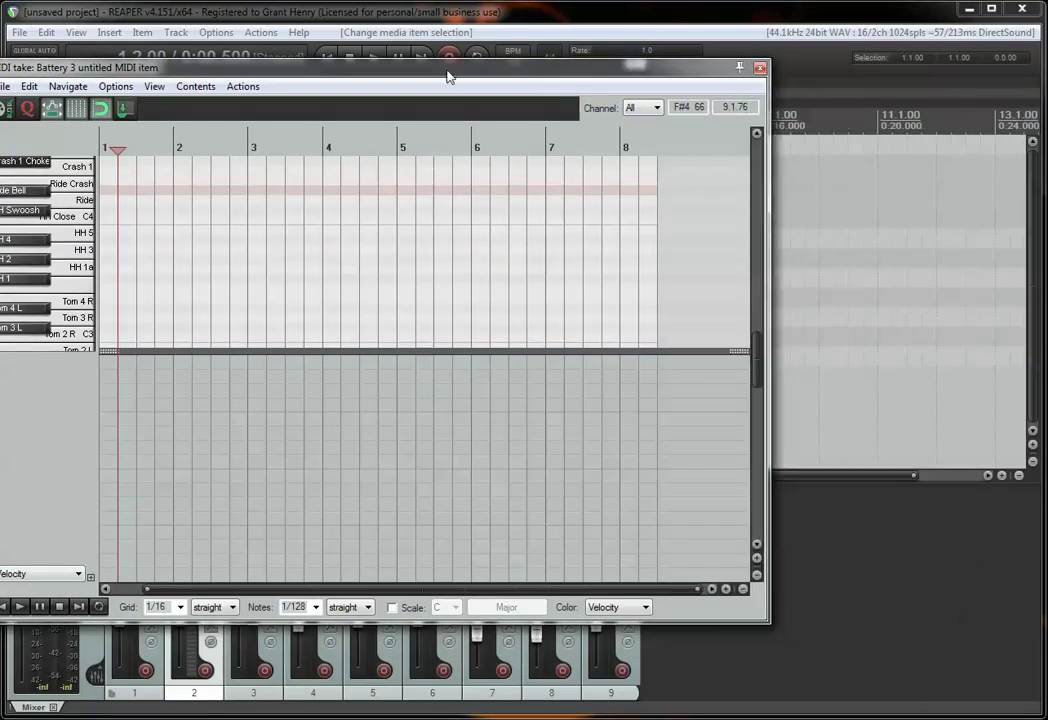
{"action": "left_click_drag", "start_coordinate": [449, 75], "coordinate": [589, 80]}
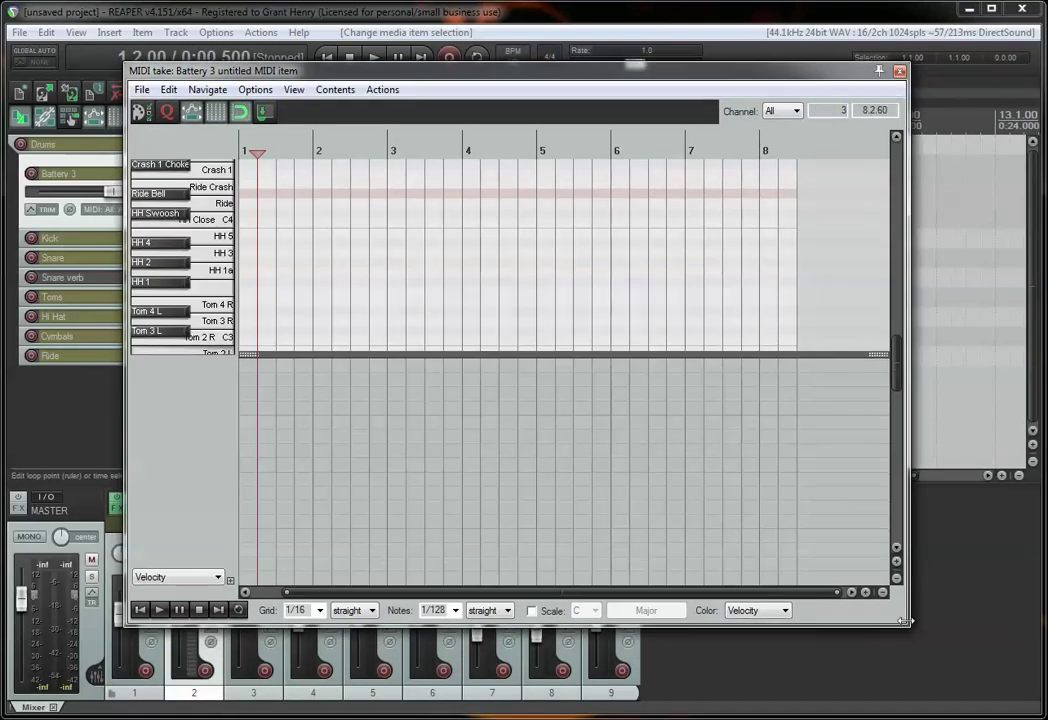
{"action": "left_click_drag", "start_coordinate": [908, 625], "coordinate": [985, 677]}
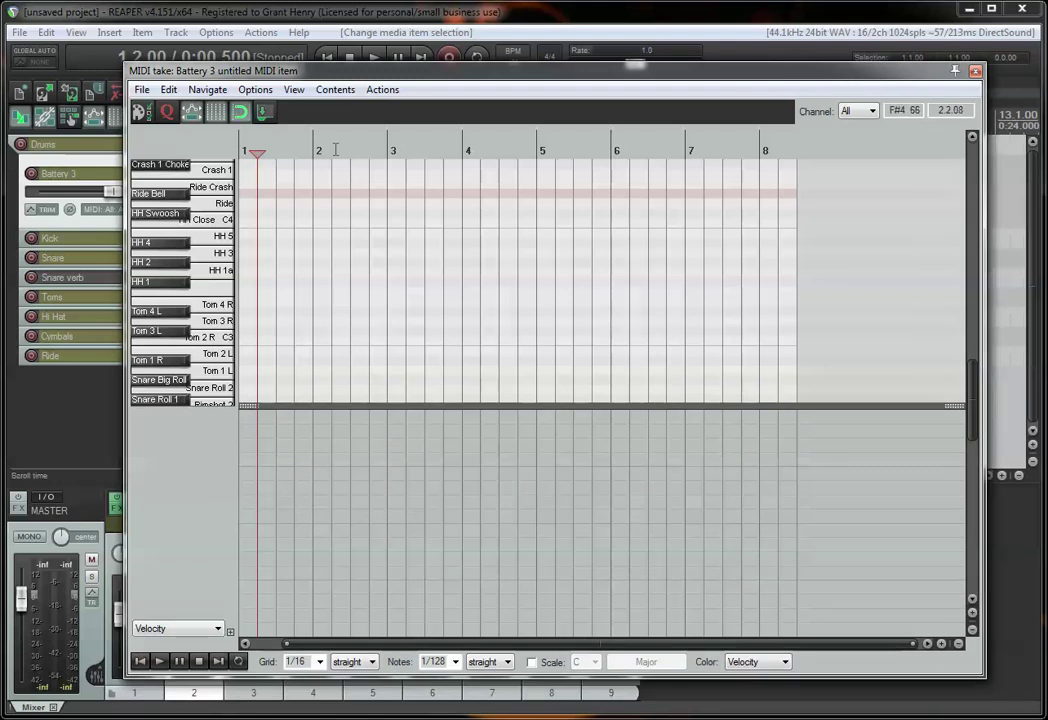
{"action": "left_click", "coordinate": [423, 410]}
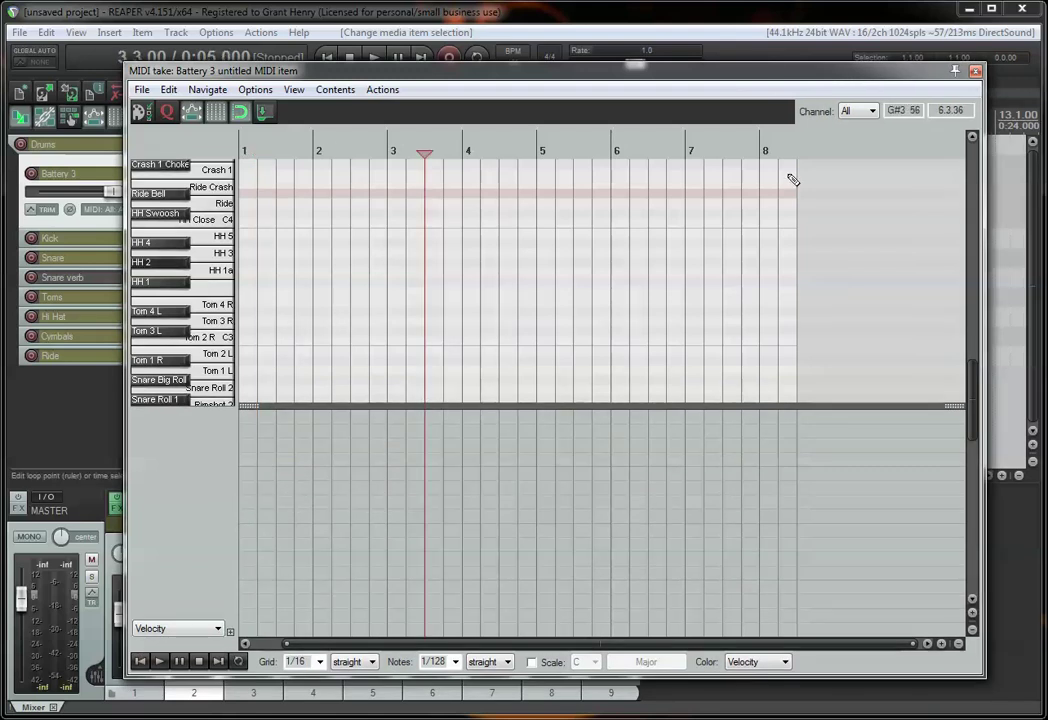
{"action": "left_click", "coordinate": [975, 71]}
- Add a new track below Ride and draw a MIDI item nearly seven bars long on it from the project start
{"action": "double_click", "coordinate": [137, 394]}
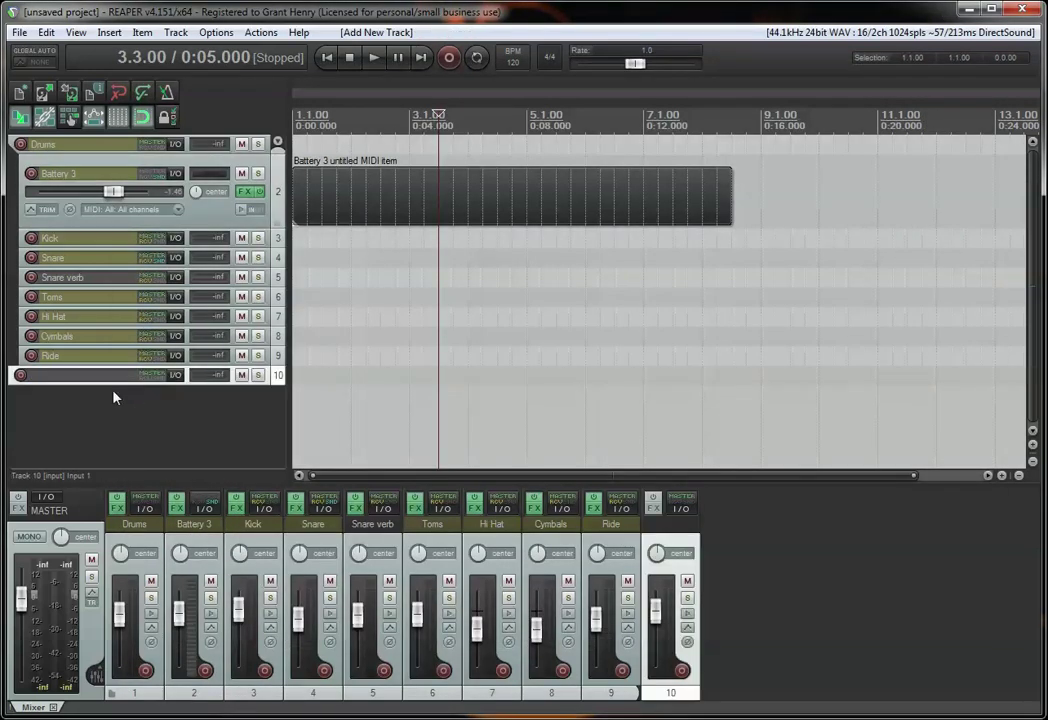
{"action": "left_click", "coordinate": [296, 383]}
{"action": "left_click_drag", "start_coordinate": [297, 384], "coordinate": [606, 386]}
{"action": "left_click", "coordinate": [443, 393]}
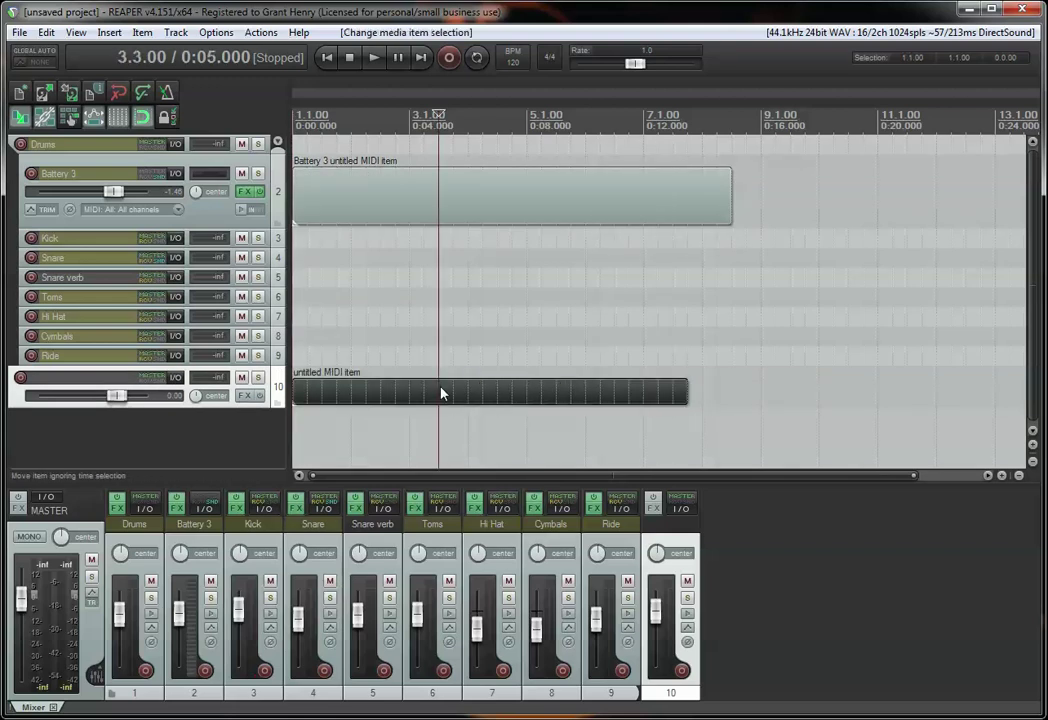
- Open the new track's MIDI item in the MIDI editor and shrink the velocity lane to enlarge the note area
{"action": "double_click", "coordinate": [443, 393]}
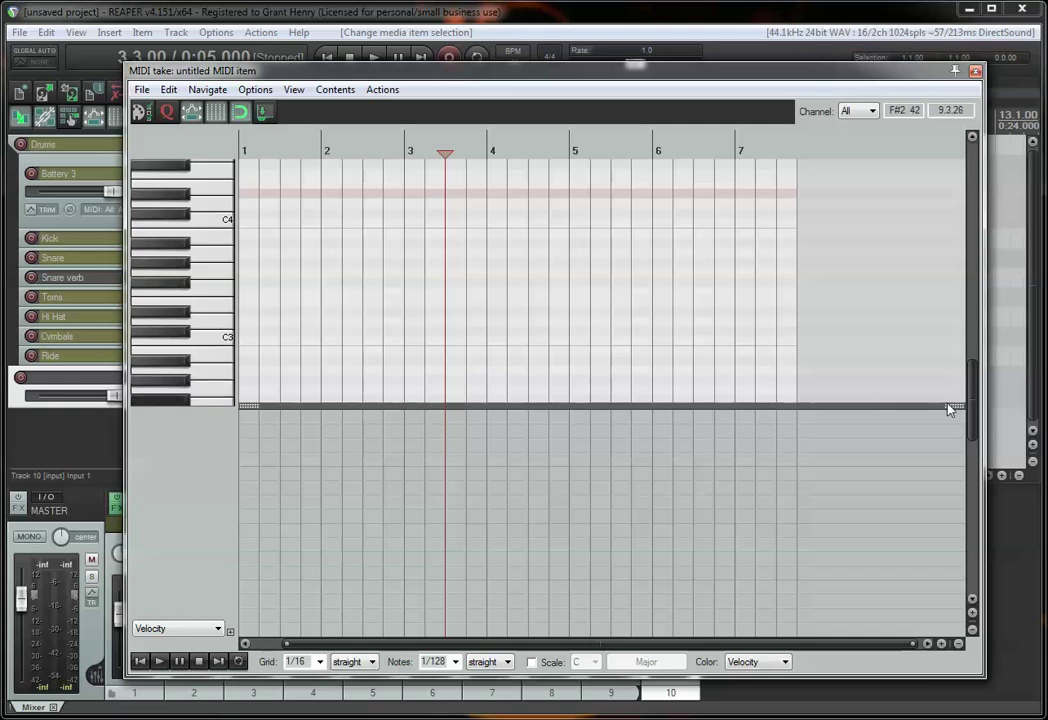
{"action": "scroll", "coordinate": [950, 409], "scroll_direction": "up", "scroll_amount": 2}
{"action": "left_click_drag", "start_coordinate": [950, 407], "coordinate": [933, 517]}
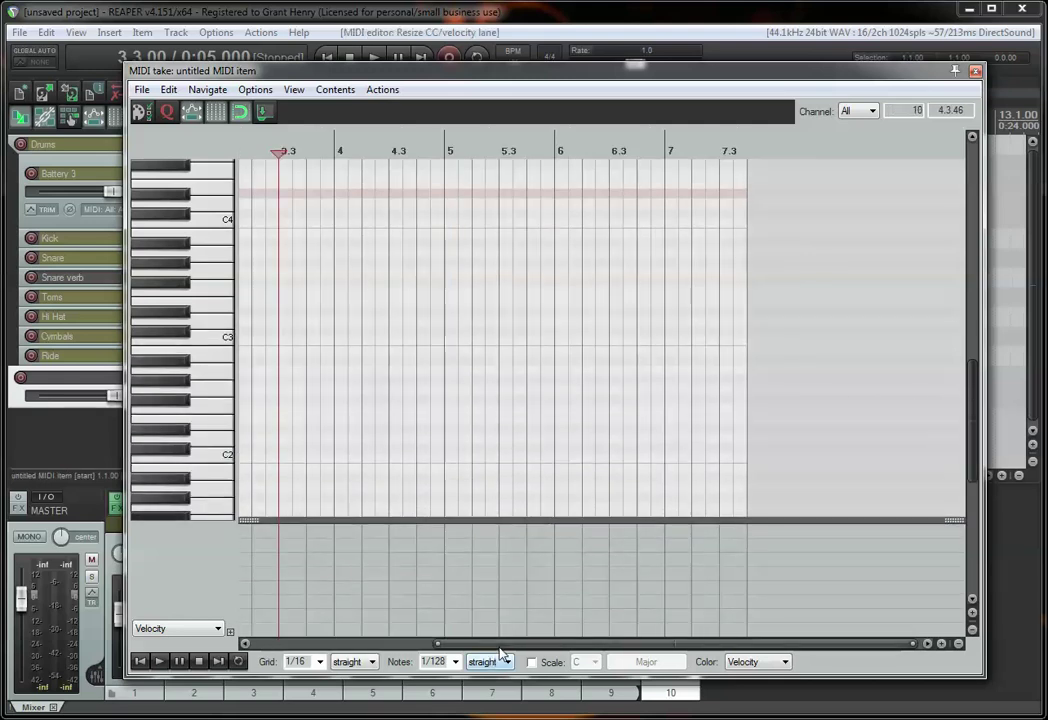
{"action": "left_click_drag", "start_coordinate": [500, 644], "coordinate": [320, 643]}
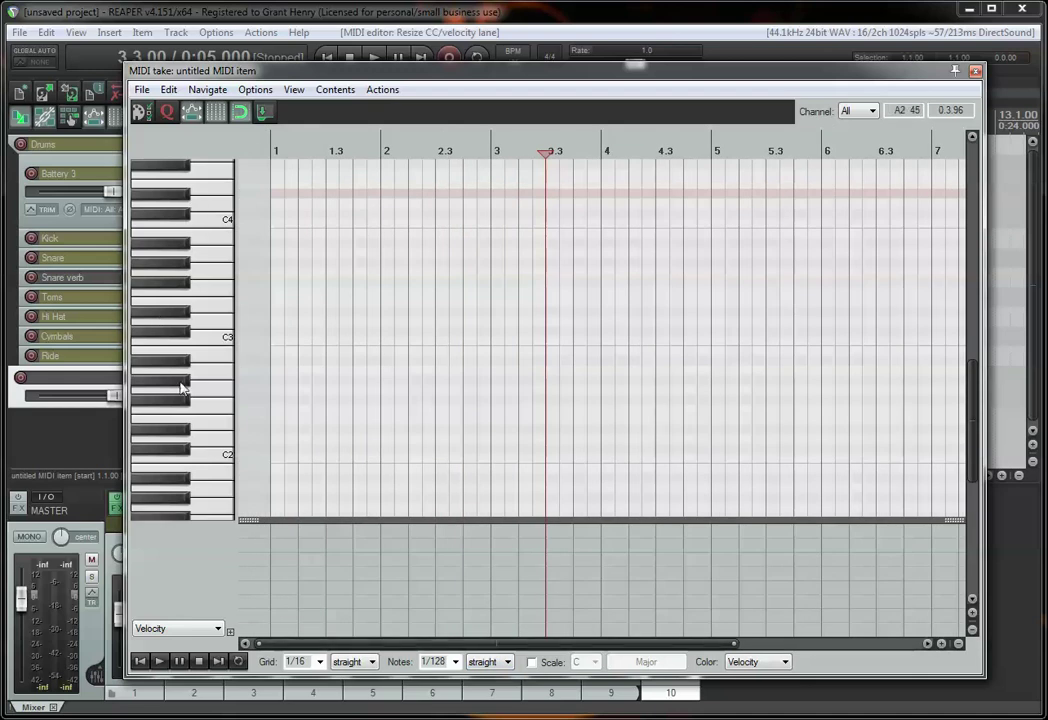
- Switch the MIDI editor to named notes mode and name note 52 "afgnasof" and note 53 "fdgasg"
{"action": "left_click", "coordinate": [294, 90]}
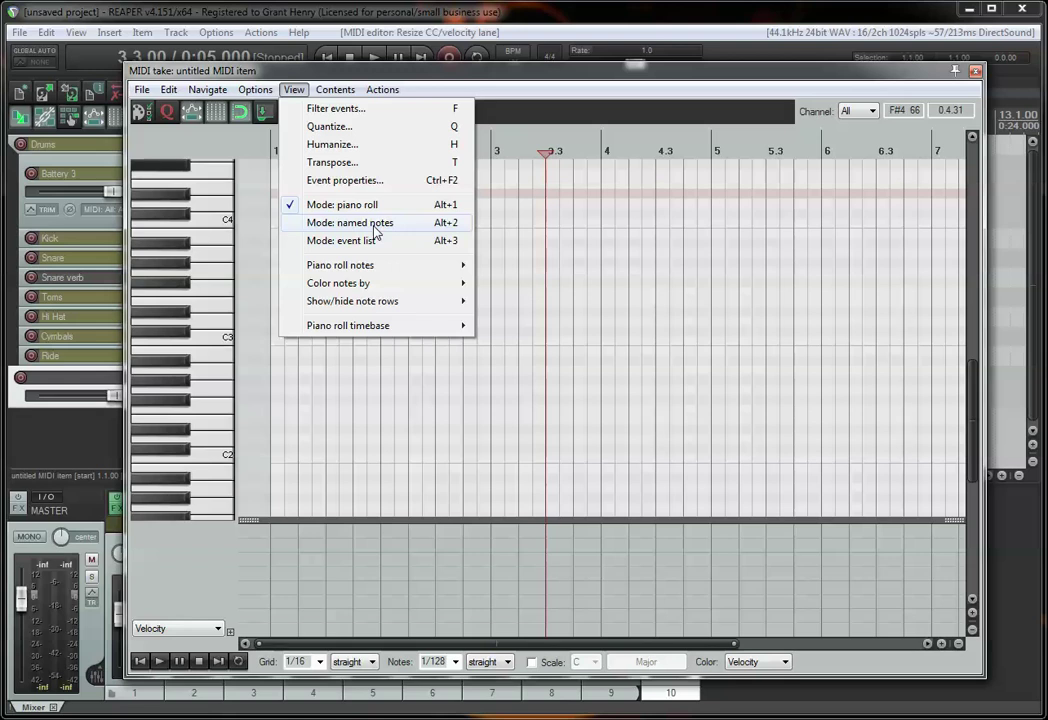
{"action": "left_click", "coordinate": [375, 226]}
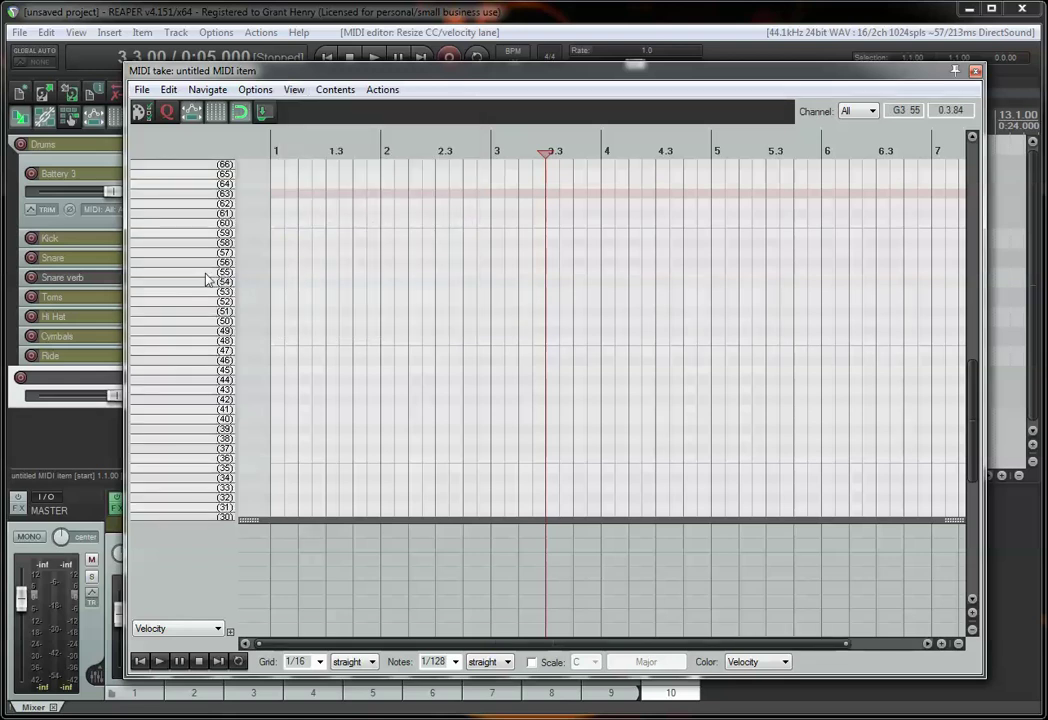
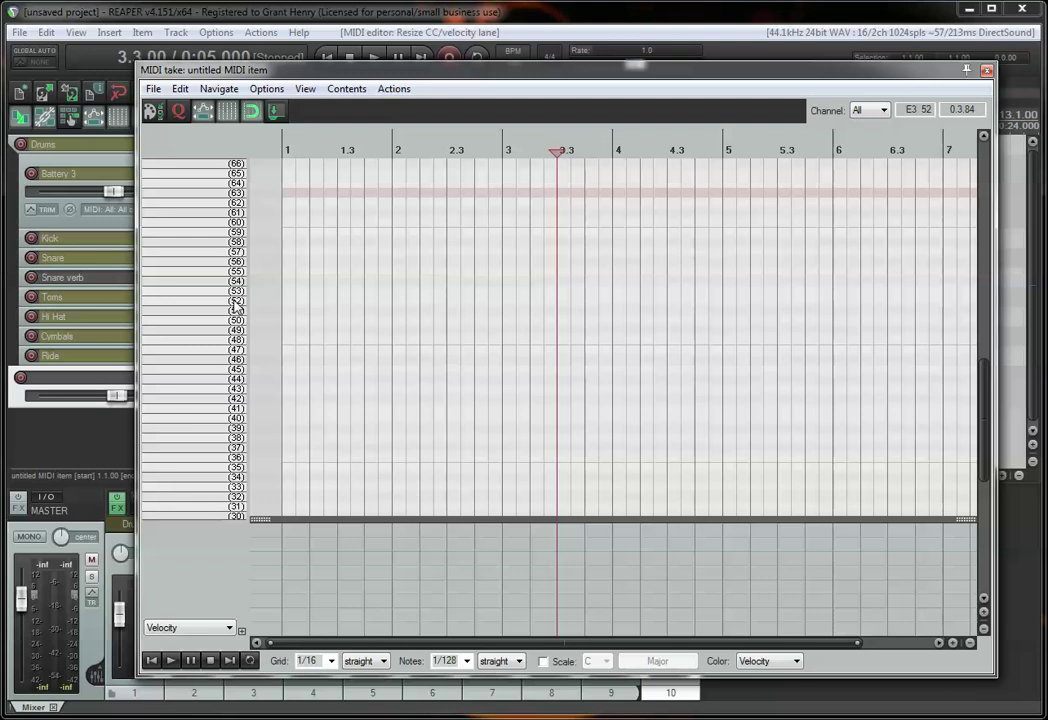
{"action": "double_click", "coordinate": [236, 302]}
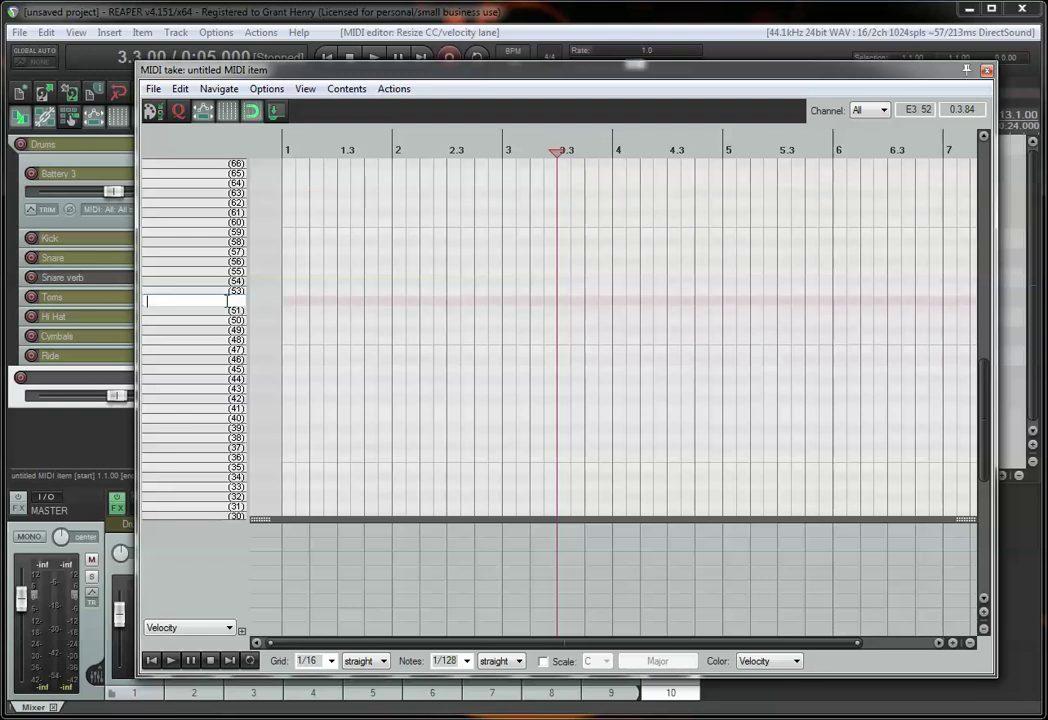
{"action": "type", "text": "afgnasof"}
{"action": "key", "text": "Return"}
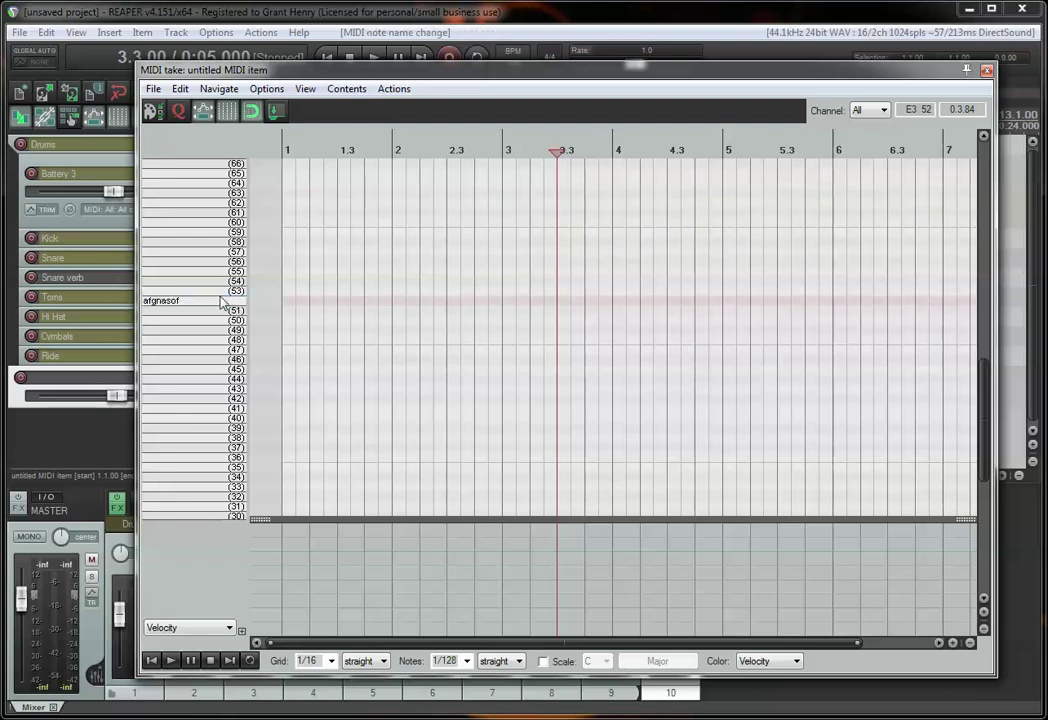
{"action": "double_click", "coordinate": [229, 291]}
{"action": "type", "text": "fdoasg"}
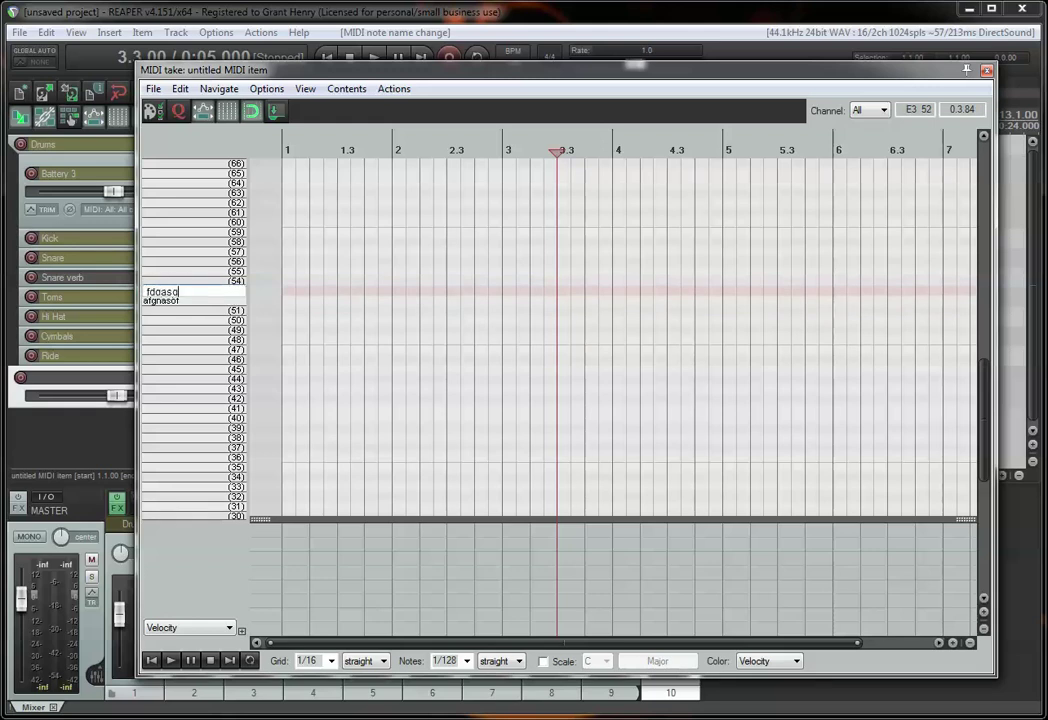
{"action": "key", "text": "Return"}
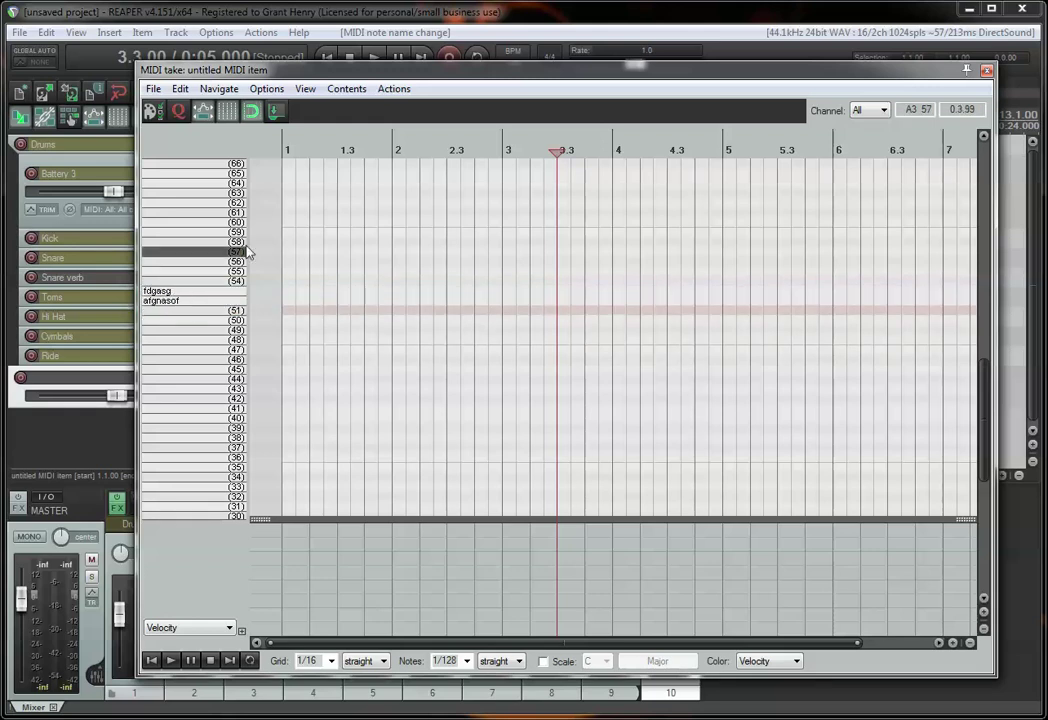
- Close the MIDI editor and delete the unnamed track 10 below Ride together with its MIDI item
{"action": "left_click", "coordinate": [986, 73]}
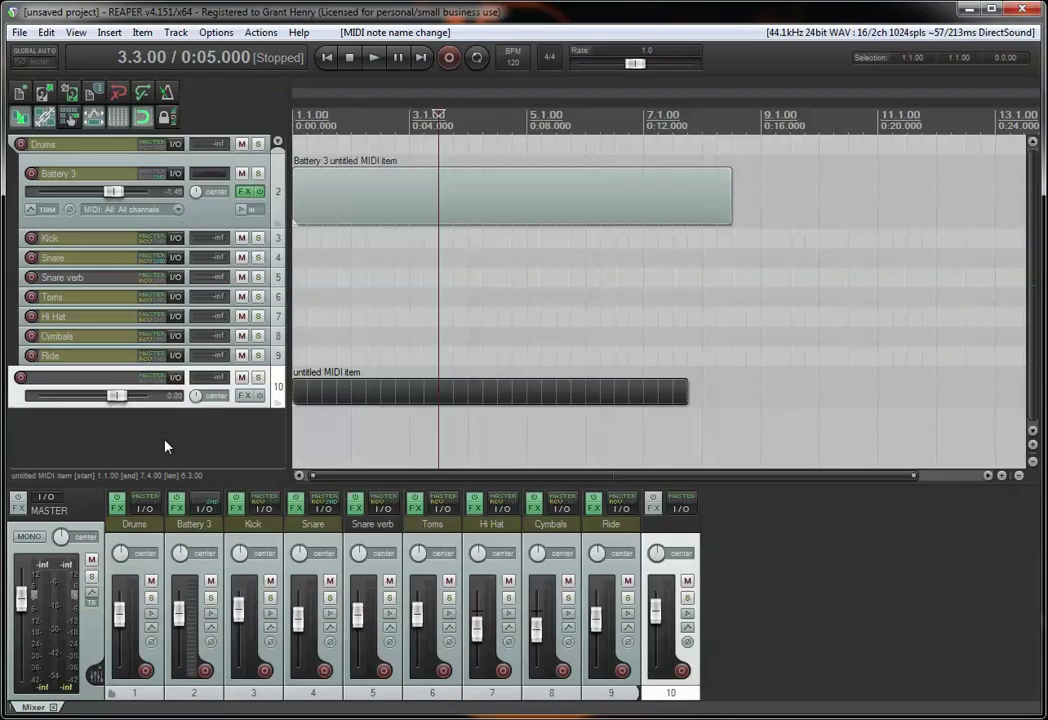
{"action": "key", "text": "Delete"}
{"action": "left_click", "coordinate": [498, 400]}
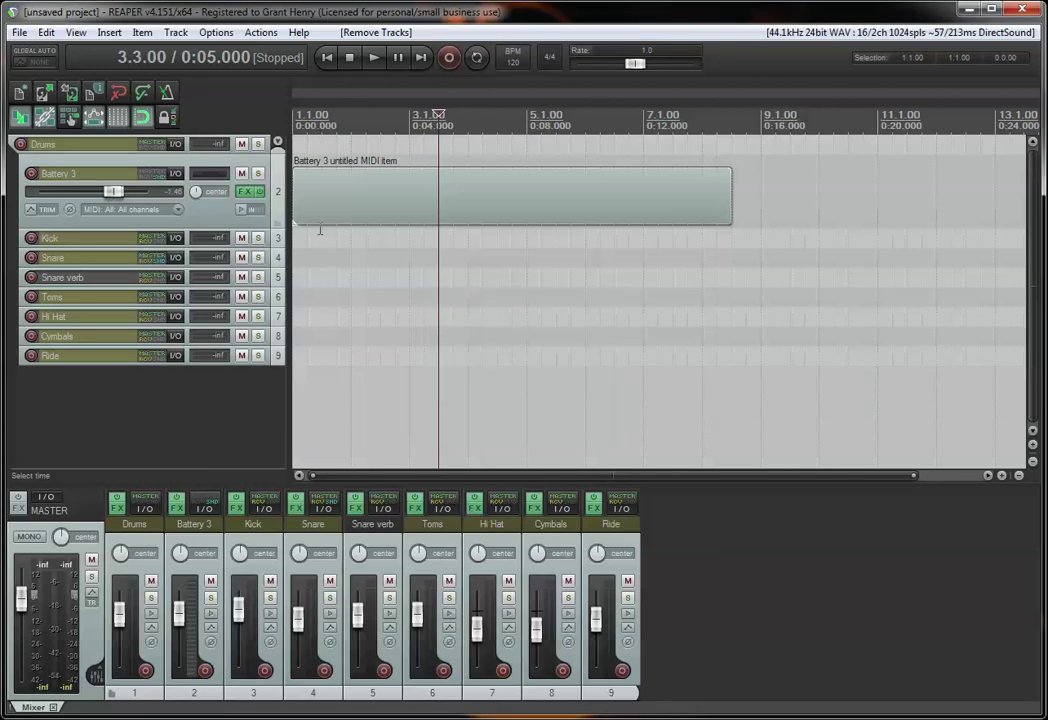
- Open the Battery 3 MIDI item in the MIDI editor, move its window higher and shrink the velocity lane to enlarge the note area
{"action": "double_click", "coordinate": [318, 205]}
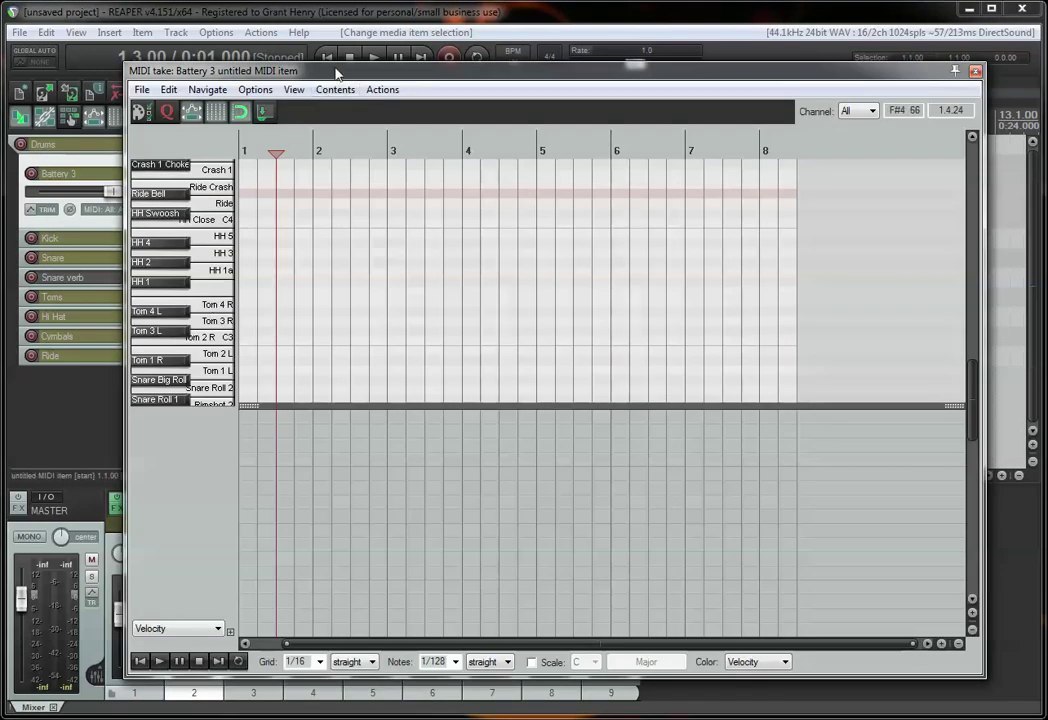
{"action": "left_click_drag", "start_coordinate": [338, 73], "coordinate": [331, 45]}
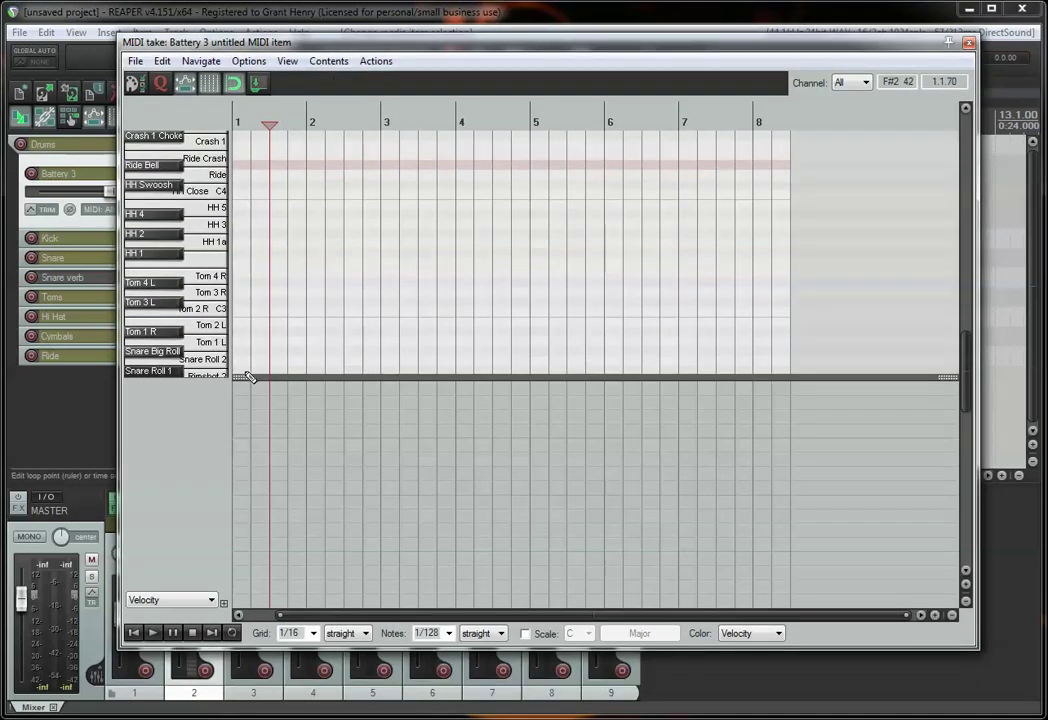
{"action": "left_click_drag", "start_coordinate": [250, 377], "coordinate": [253, 500]}
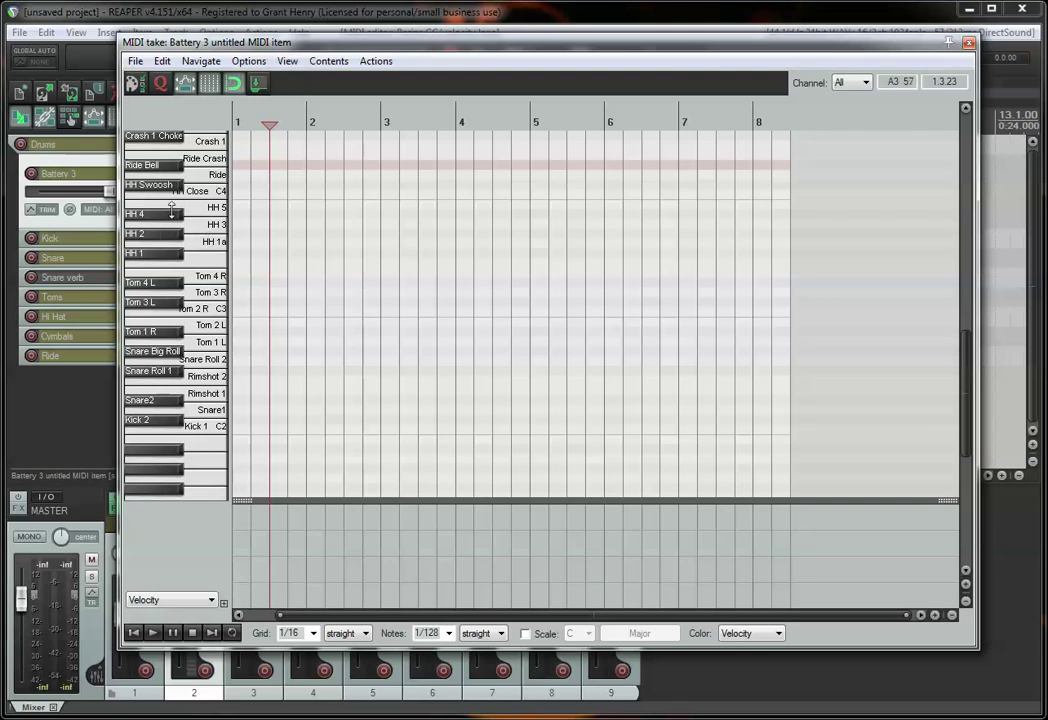
- Switch the Battery 3 item's editor to named notes mode and look through the drum name list from crashes to kicks
{"action": "left_click", "coordinate": [289, 61]}
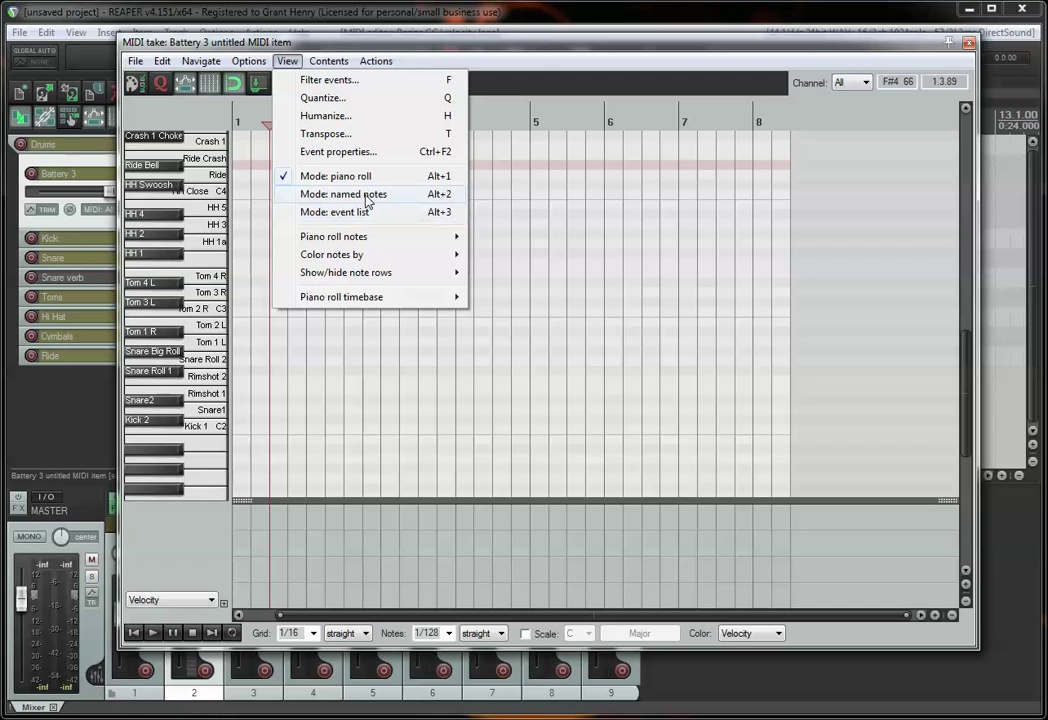
{"action": "left_click", "coordinate": [367, 194]}
{"action": "scroll", "coordinate": [185, 300], "scroll_direction": "up", "scroll_amount": 4}
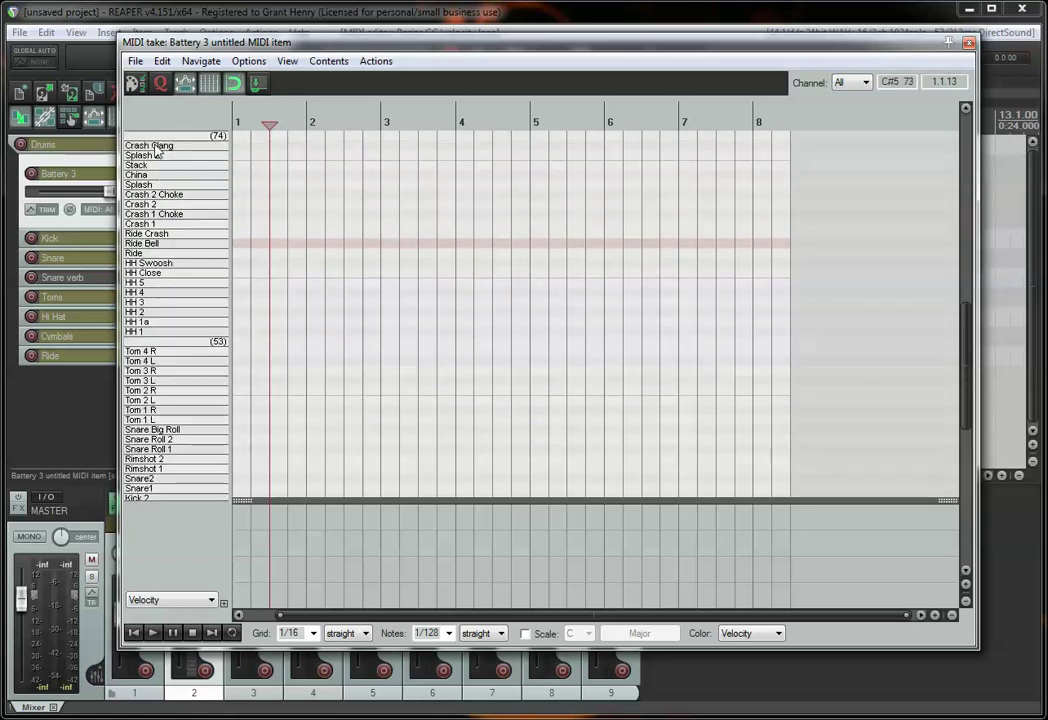
{"action": "scroll", "coordinate": [158, 400], "scroll_direction": "down", "scroll_amount": 3}
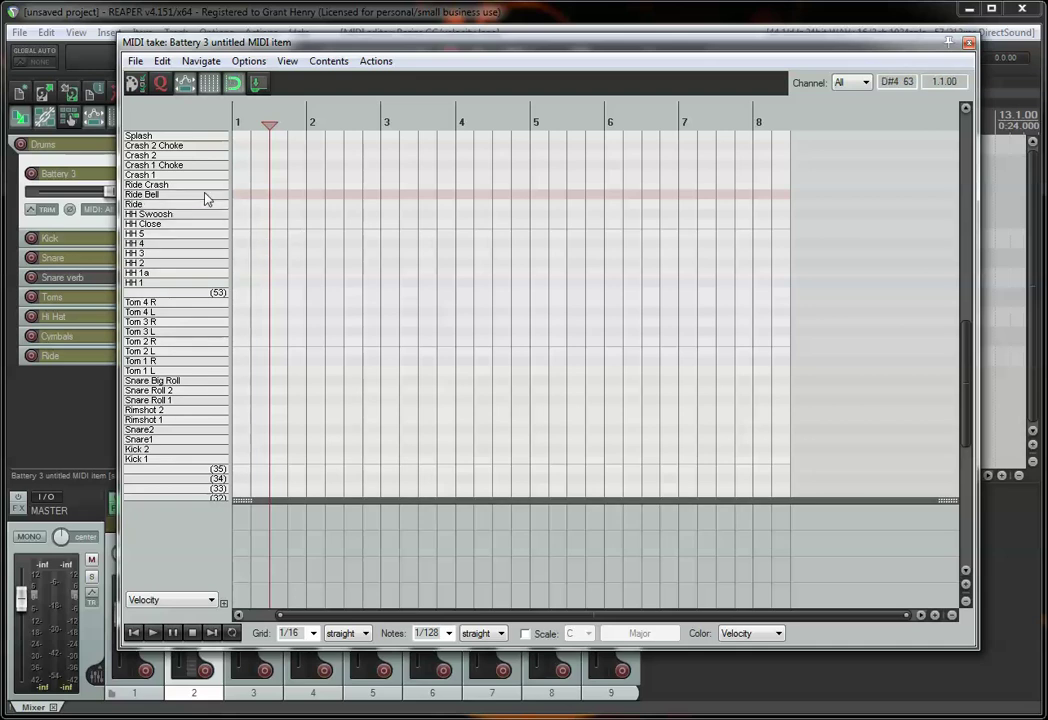
- Audition several drum sounds from the note name list, including HH 4, the snare, a rimshot and the toms
{"action": "left_click", "coordinate": [196, 240]}
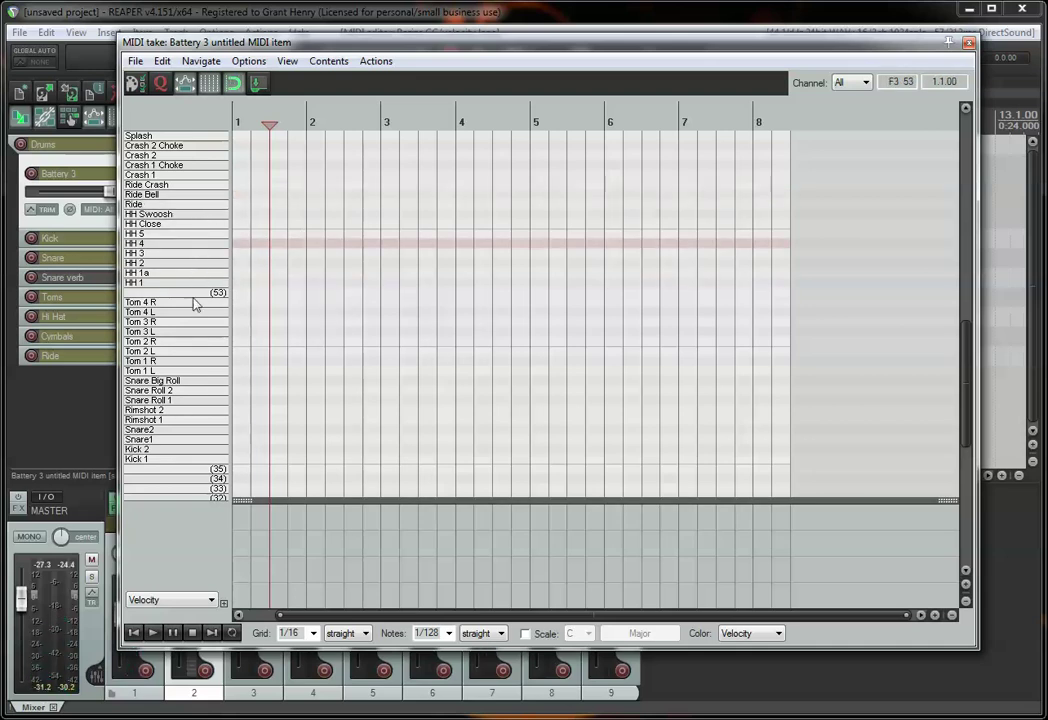
{"action": "left_click", "coordinate": [195, 438]}
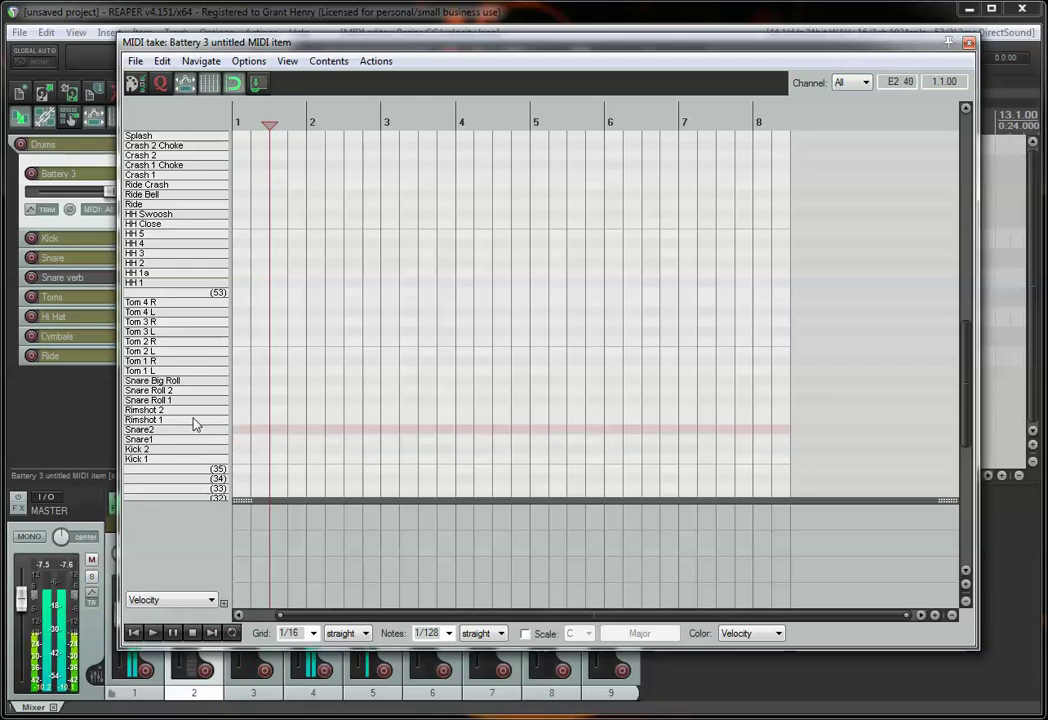
{"action": "left_click", "coordinate": [195, 410]}
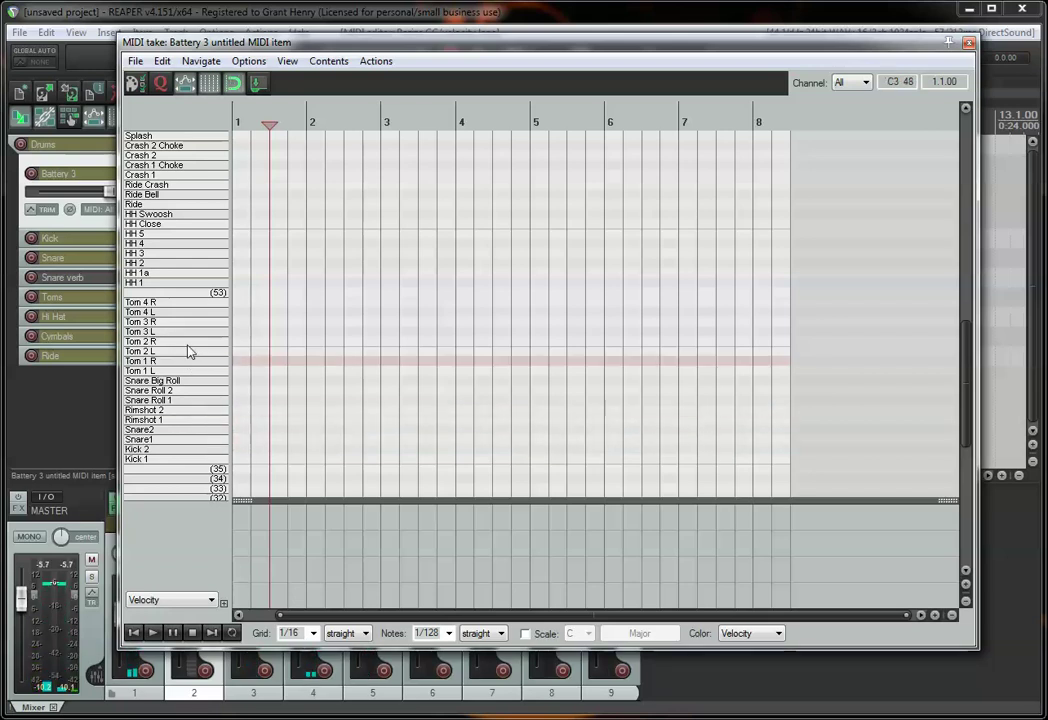
{"action": "left_click", "coordinate": [192, 307]}
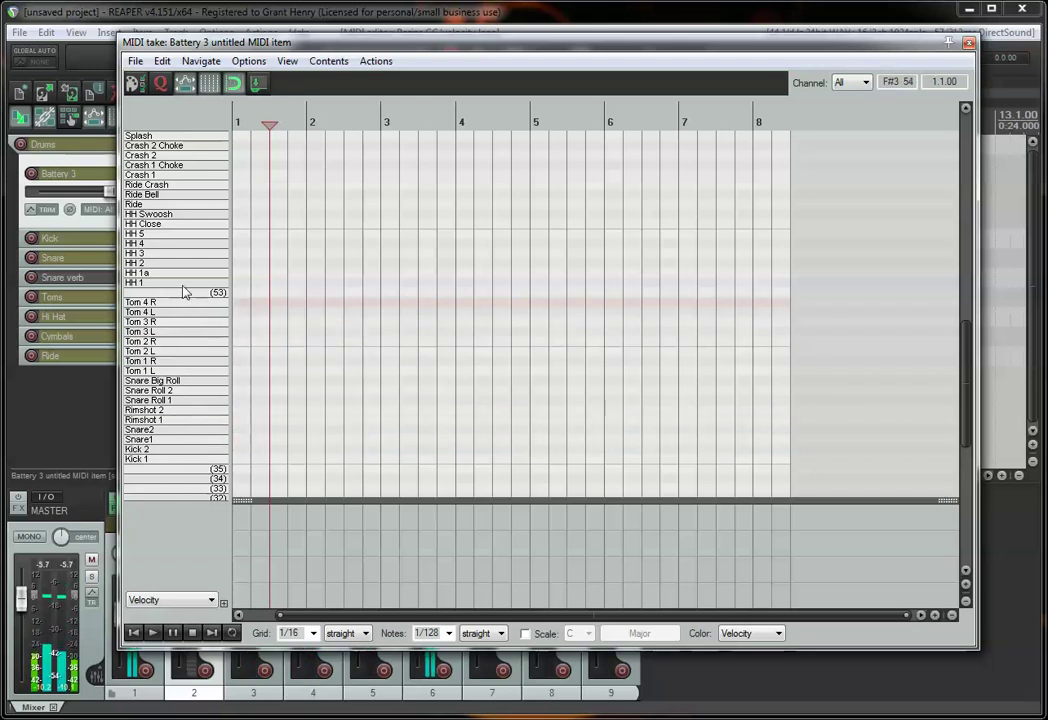
{"action": "left_click", "coordinate": [195, 243]}
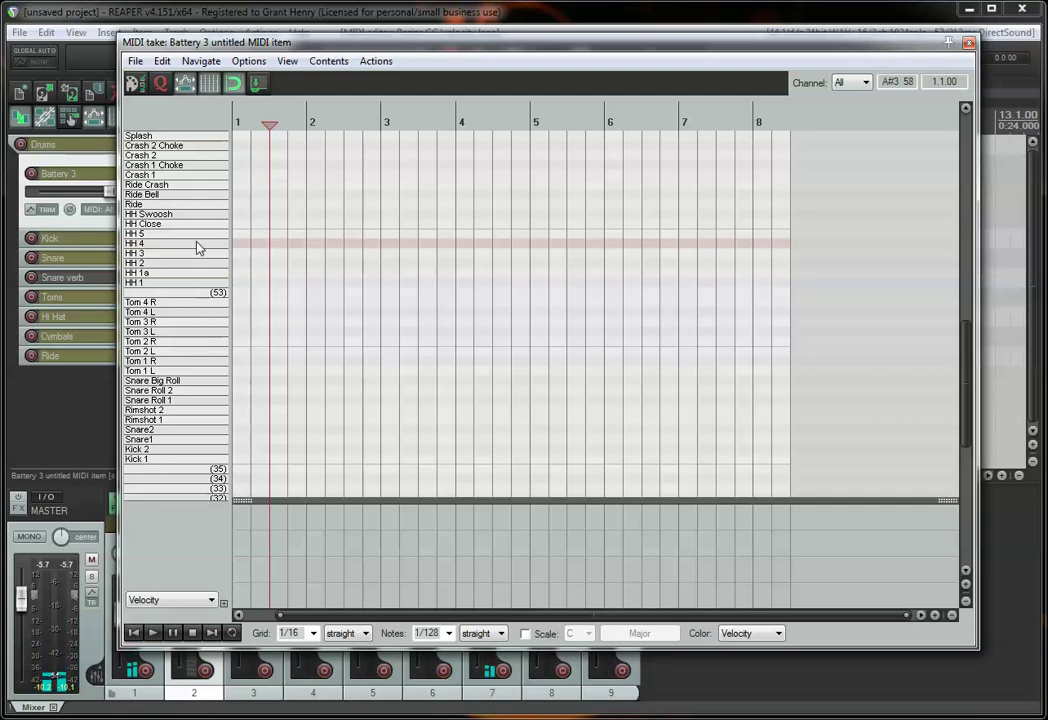
- Hide the unused and unnamed note rows so only the named drum rows are listed
{"action": "scroll", "coordinate": [199, 255], "scroll_direction": "up", "scroll_amount": 2}
{"action": "left_click", "coordinate": [287, 61]}
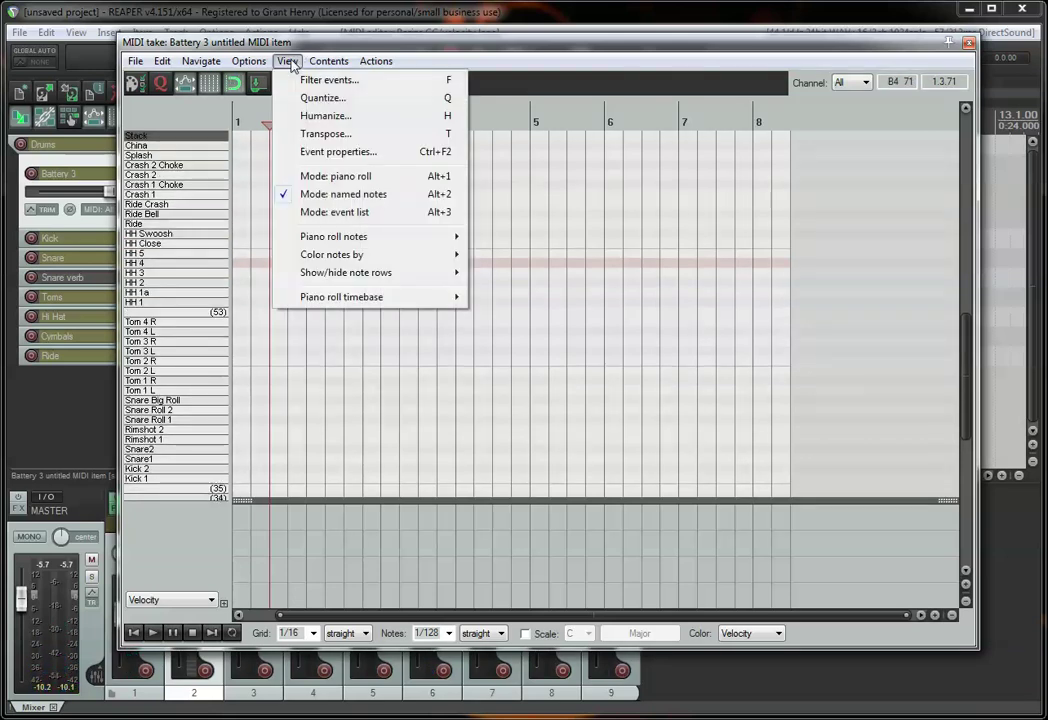
{"action": "mouse_move", "coordinate": [390, 248]}
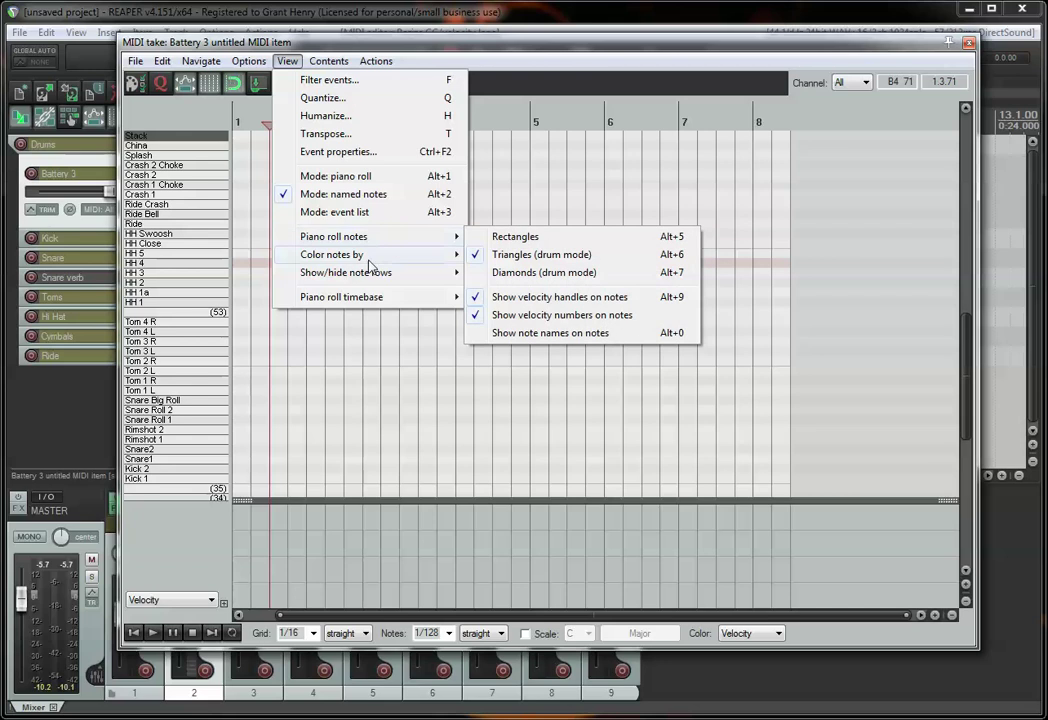
{"action": "left_click", "coordinate": [199, 296]}
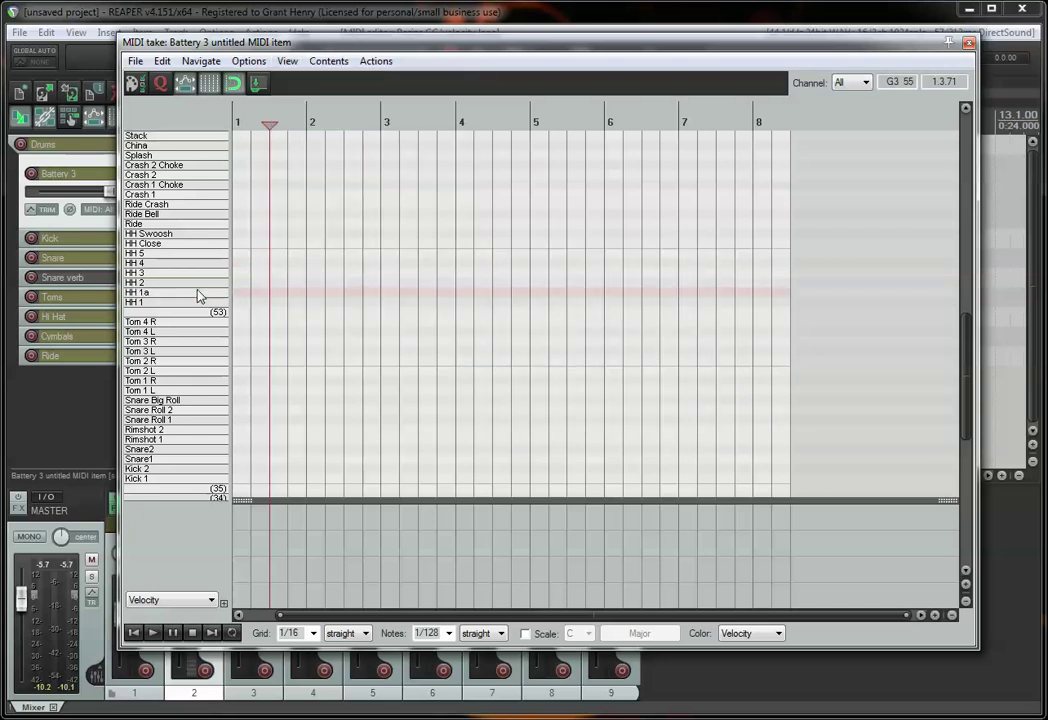
{"action": "scroll", "coordinate": [199, 295], "scroll_direction": "down", "scroll_amount": 4}
{"action": "scroll", "coordinate": [211, 428], "scroll_direction": "up", "scroll_amount": 4}
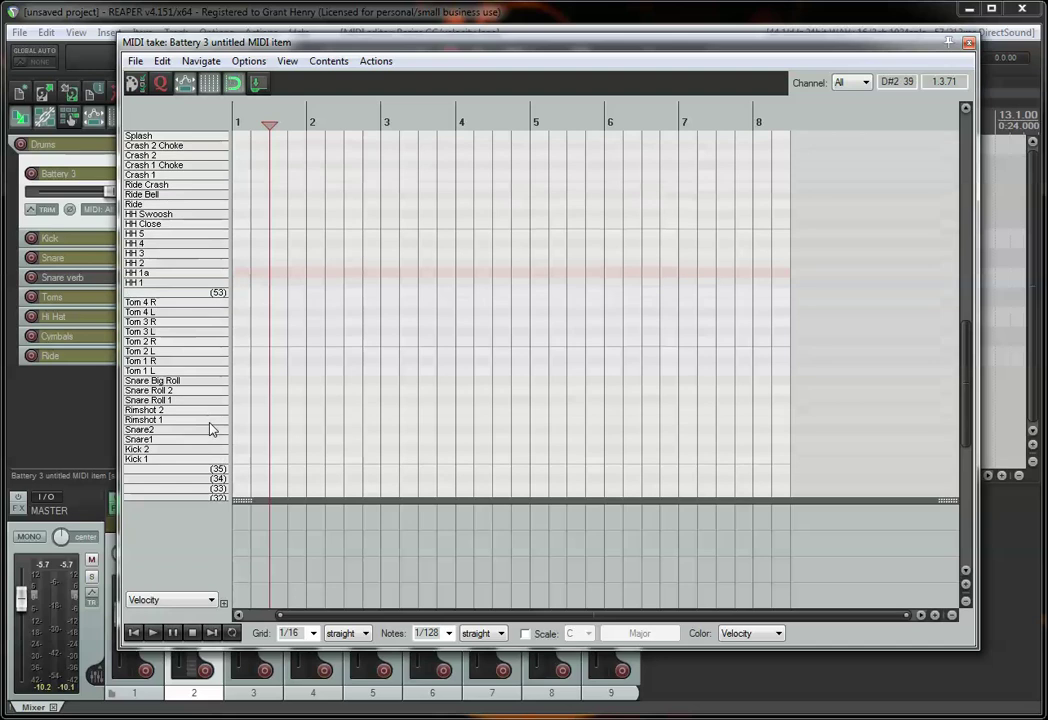
{"action": "left_click", "coordinate": [287, 61]}
{"action": "mouse_move", "coordinate": [401, 275]}
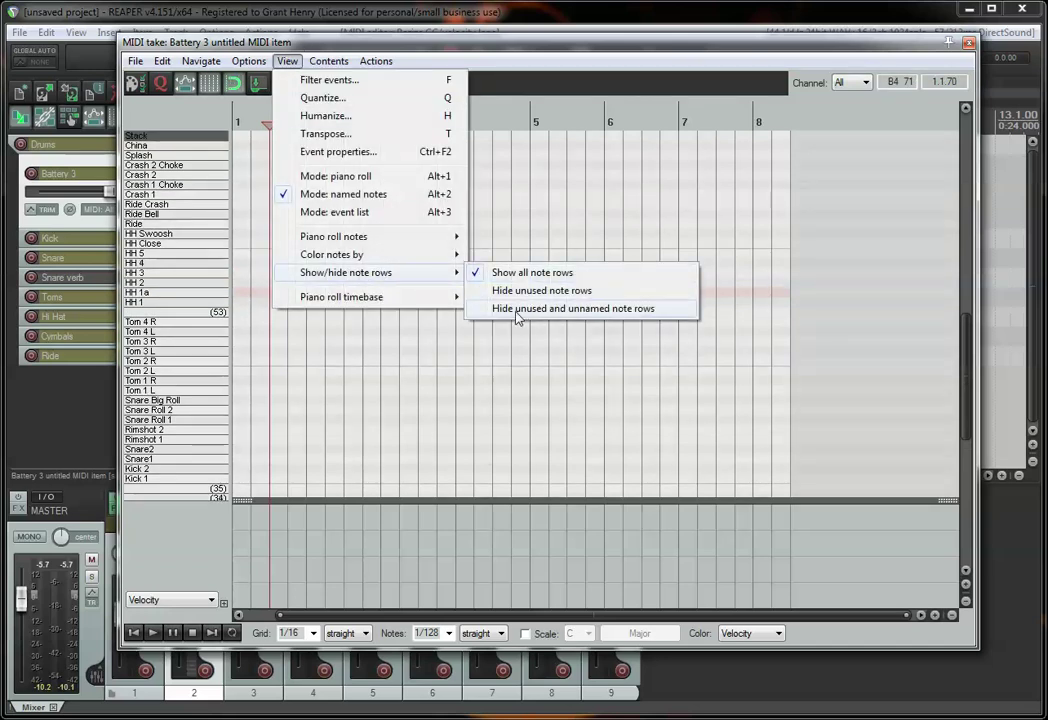
{"action": "left_click", "coordinate": [650, 312]}
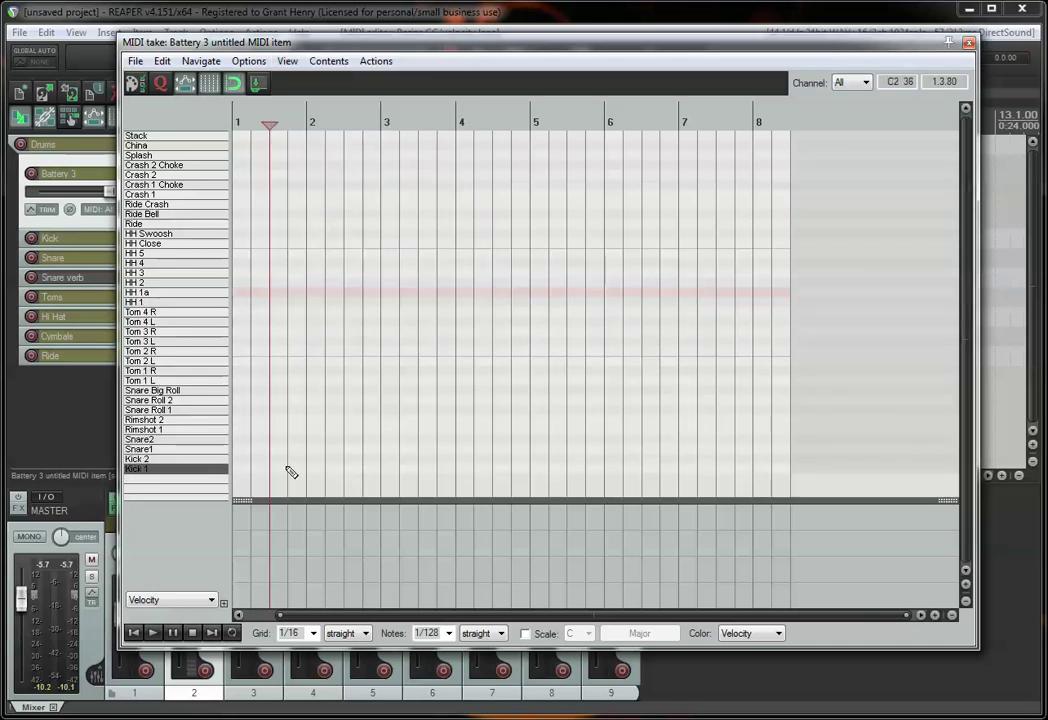
- Draw a note with velocity 127 on the Kick 1 row, halfway through bar 1
{"action": "left_click_drag", "start_coordinate": [285, 460], "coordinate": [404, 401]}
{"action": "left_click_drag", "start_coordinate": [469, 369], "coordinate": [276, 472]}
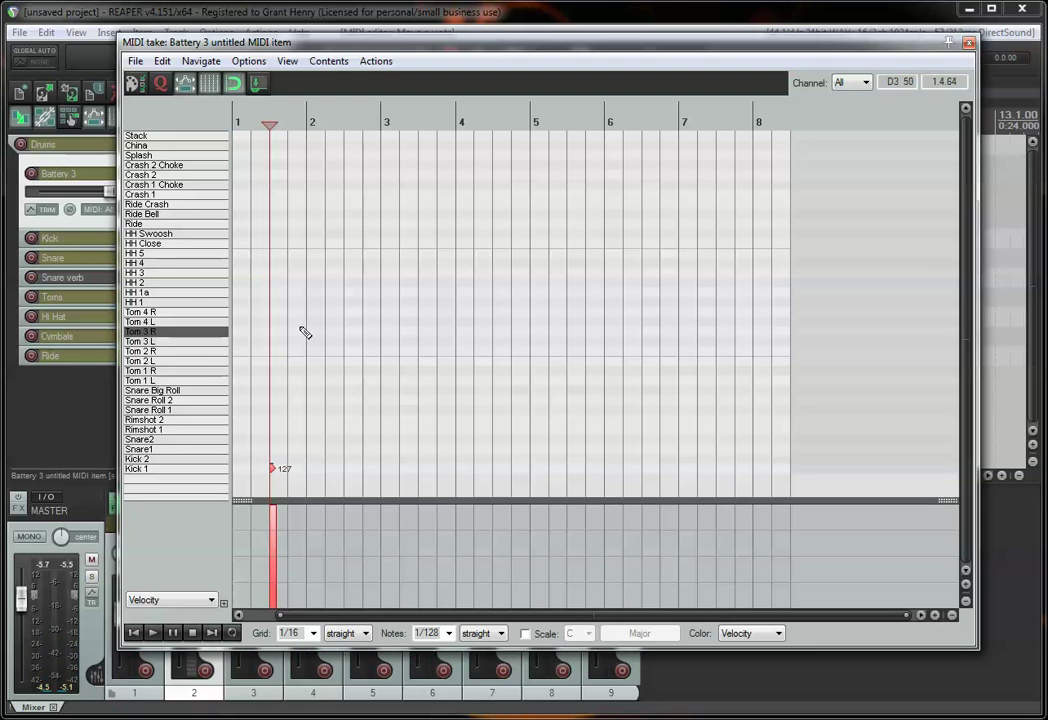
{"action": "left_click", "coordinate": [287, 61]}
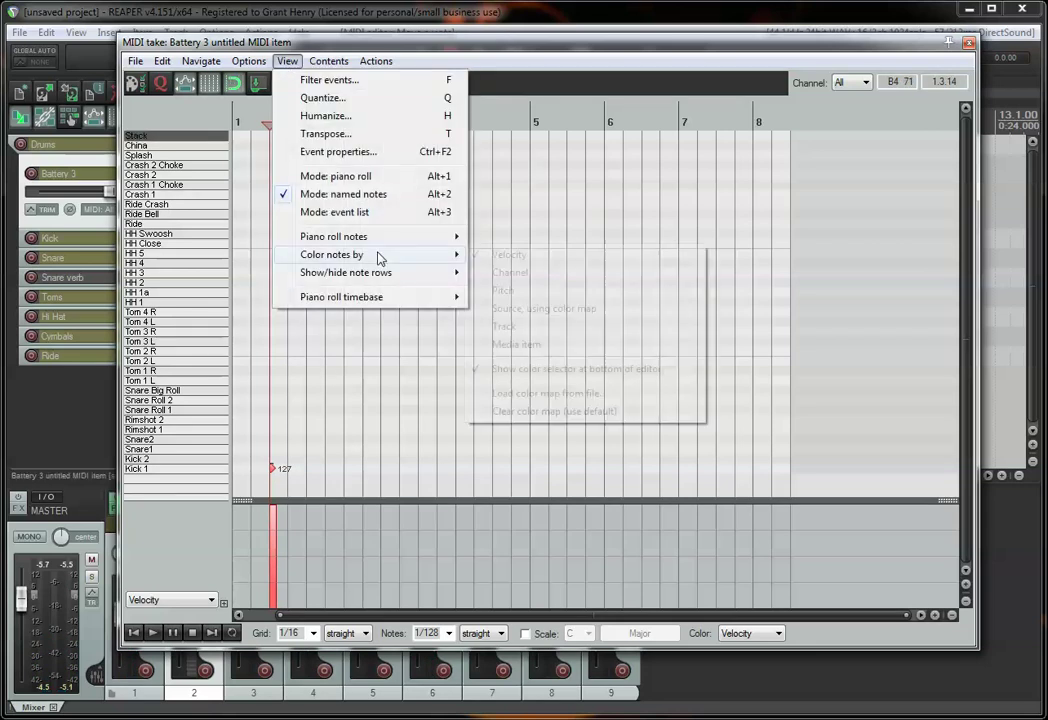
{"action": "left_click", "coordinate": [384, 178]}
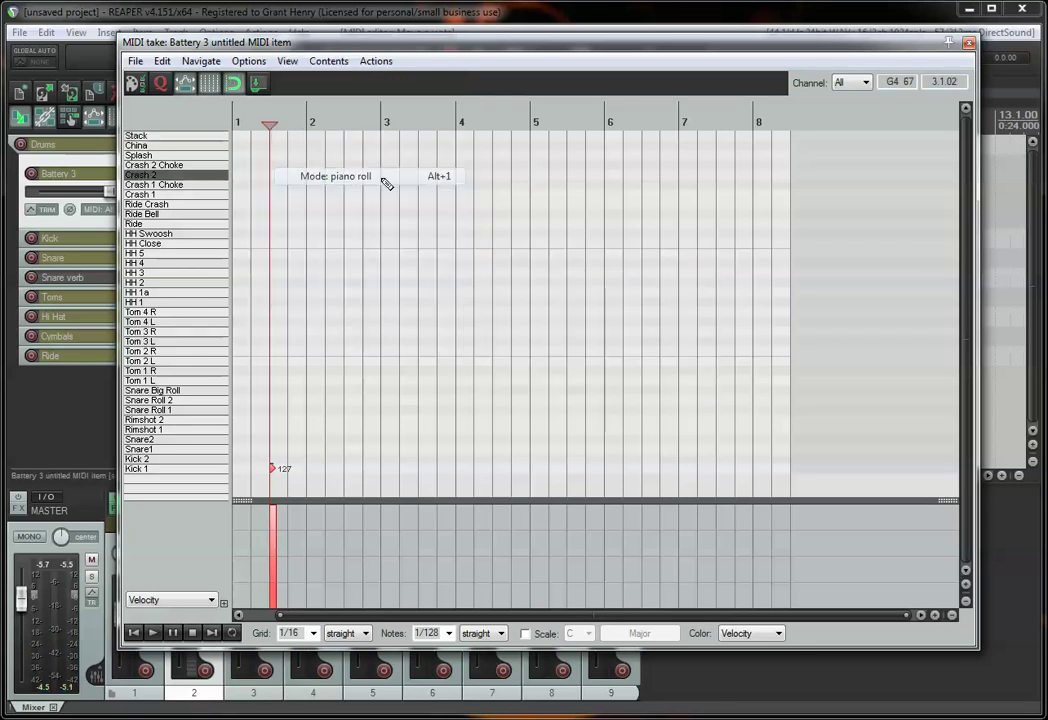
{"action": "left_click", "coordinate": [288, 62]}
{"action": "left_click", "coordinate": [368, 194]}
- Change the note display style from drum-mode triangles to rectangles
{"action": "left_click", "coordinate": [288, 62]}
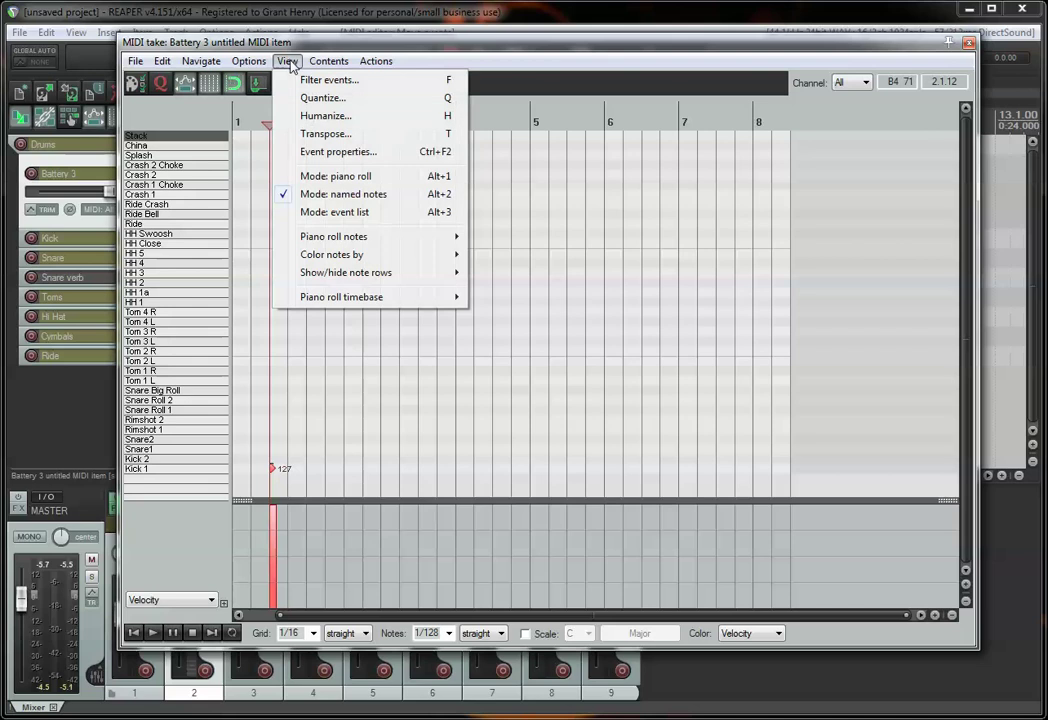
{"action": "mouse_move", "coordinate": [380, 244]}
{"action": "left_click", "coordinate": [505, 240]}
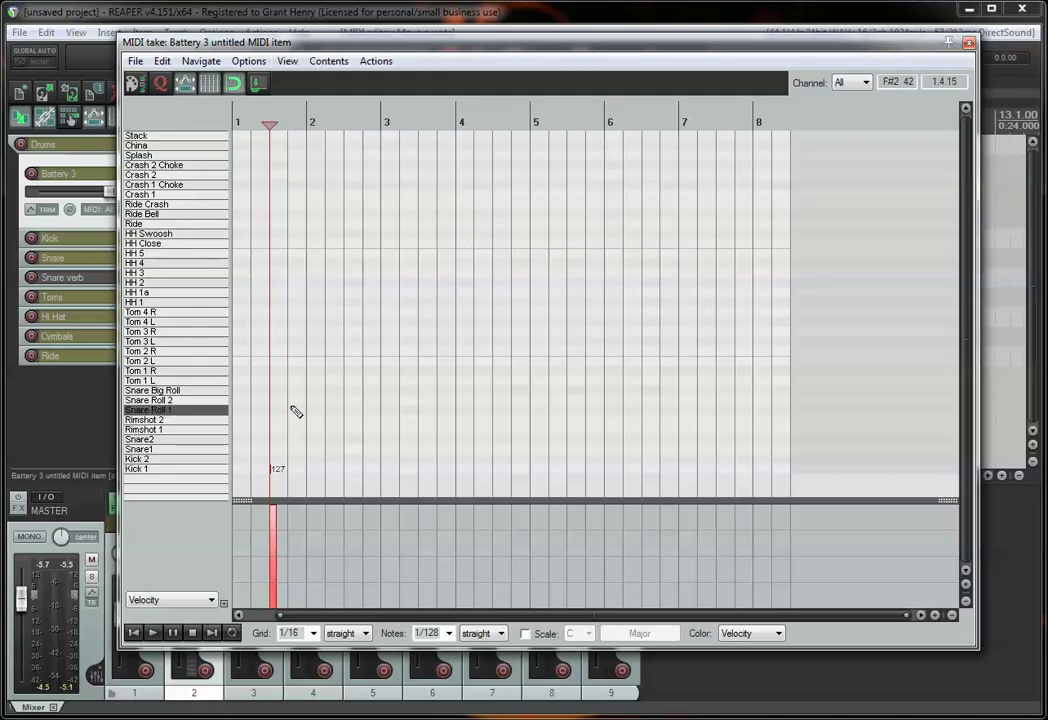
- Draw rising notes on the Snare Roll 1, Tom 1 L, Tom 2 L and Tom 4 L rows between bars 1 and 3, shortening the Tom 4 L note
{"action": "mouse_move", "coordinate": [294, 412]}
{"action": "left_mouse_down"}
{"action": "mouse_move", "coordinate": [323, 413]}
{"action": "mouse_move", "coordinate": [339, 381]}
{"action": "mouse_move", "coordinate": [385, 364]}
{"action": "left_mouse_up"}
{"action": "left_click", "coordinate": [353, 362]}
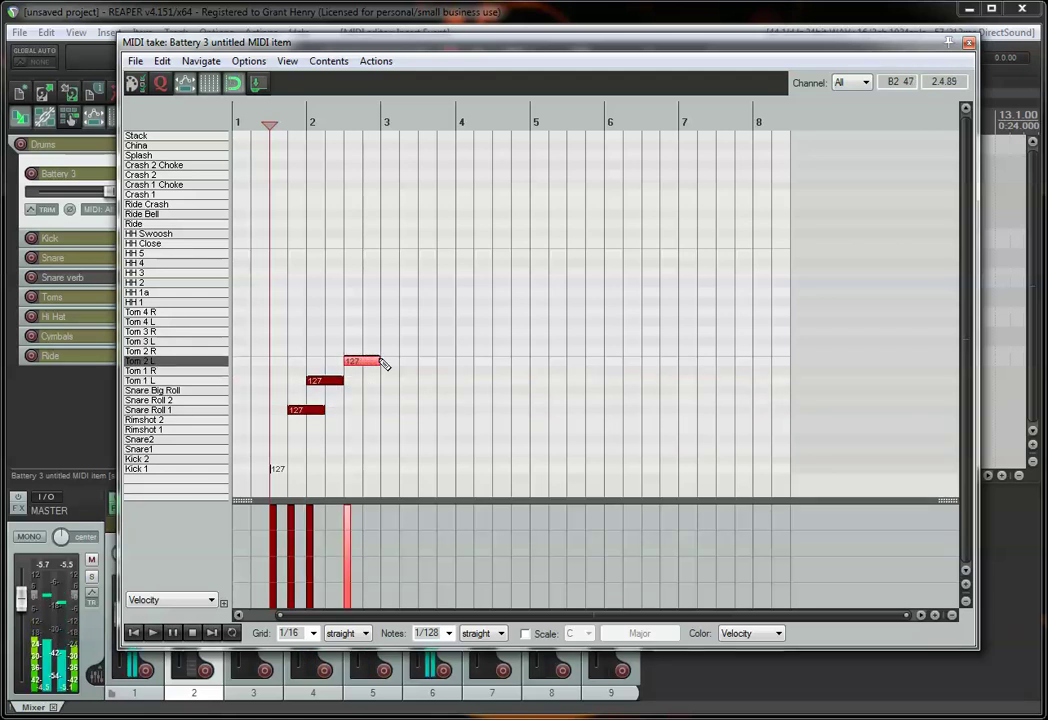
{"action": "left_click", "coordinate": [386, 324]}
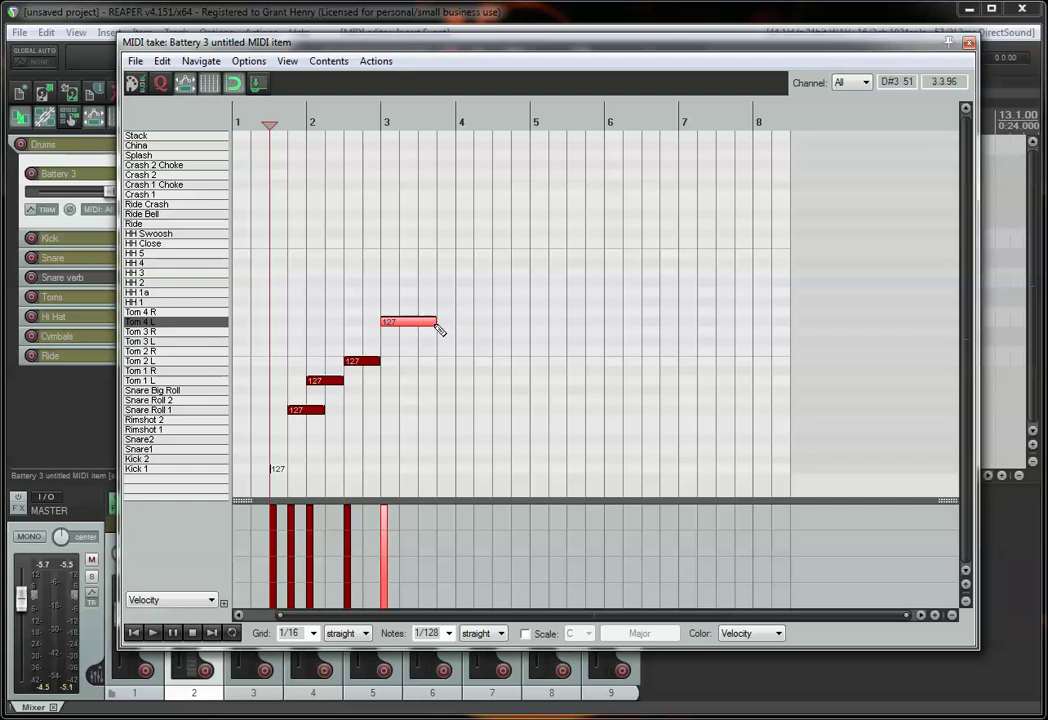
{"action": "left_click_drag", "start_coordinate": [437, 328], "coordinate": [408, 326]}
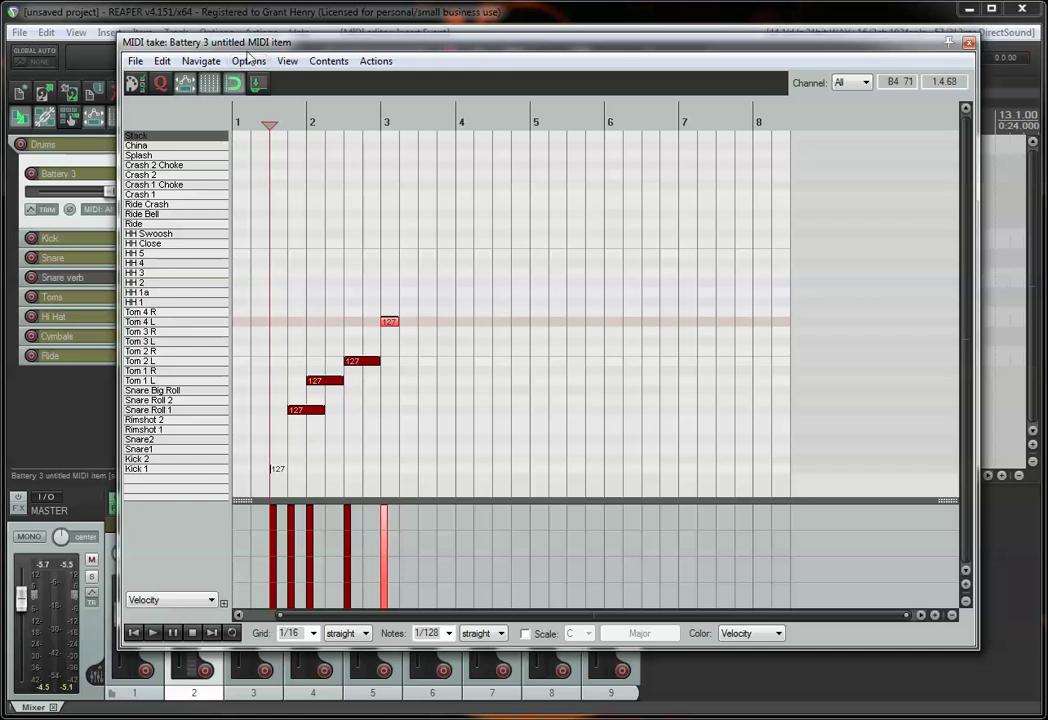
- Change the note display style from rectangles to drum-mode triangles
{"action": "left_click", "coordinate": [287, 61]}
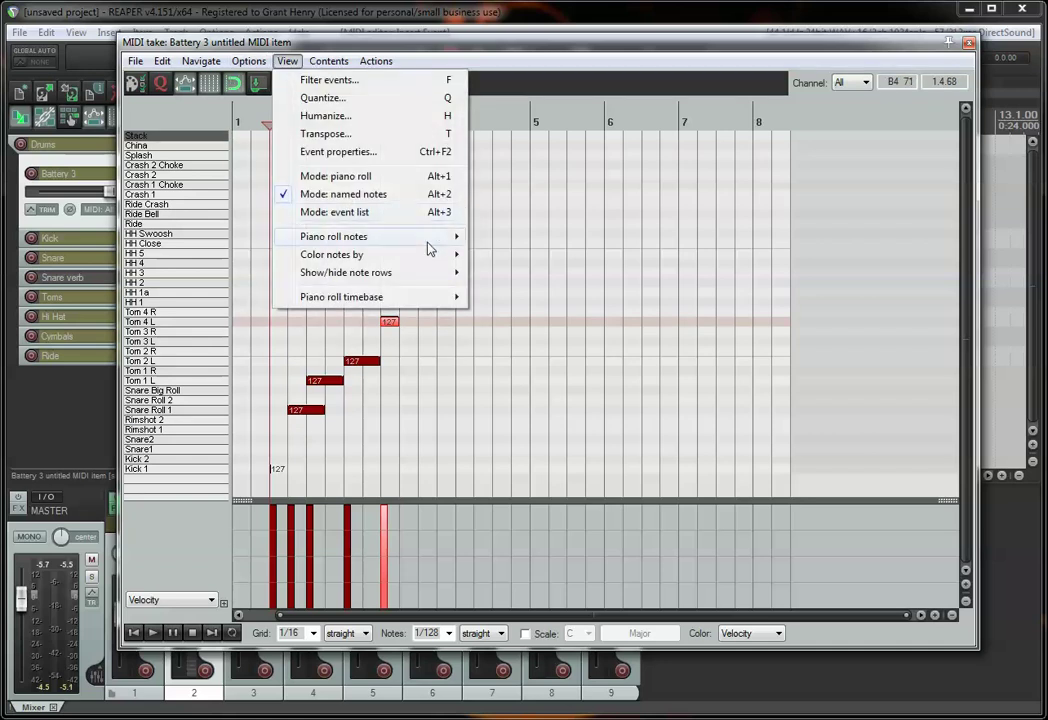
{"action": "mouse_move", "coordinate": [430, 248]}
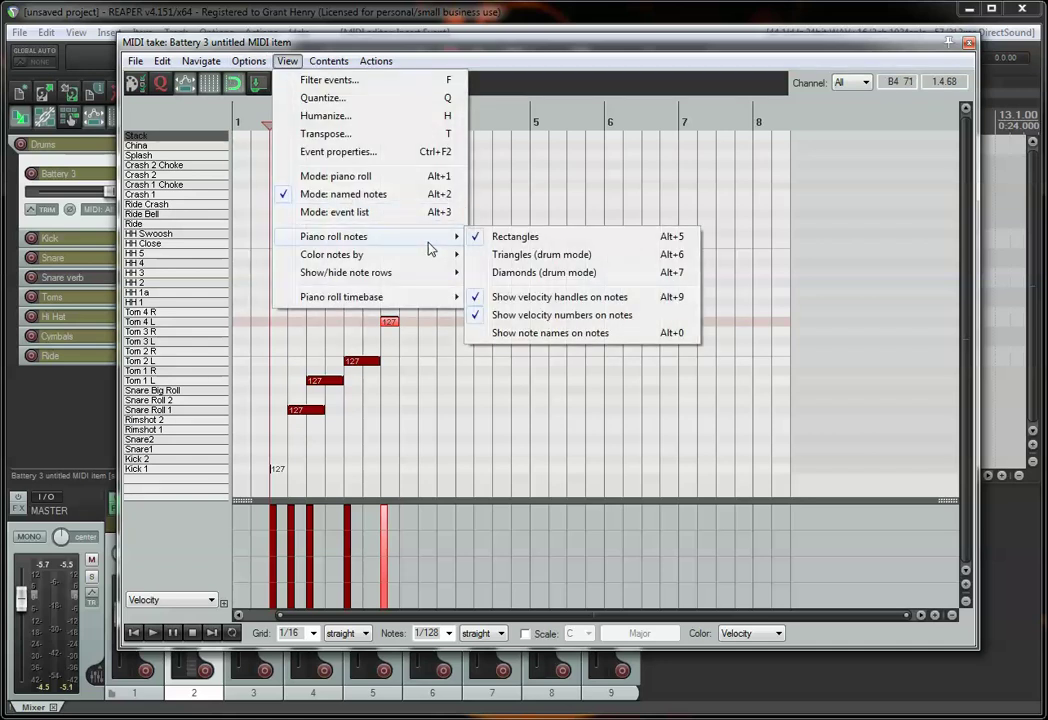
{"action": "left_click", "coordinate": [530, 258]}
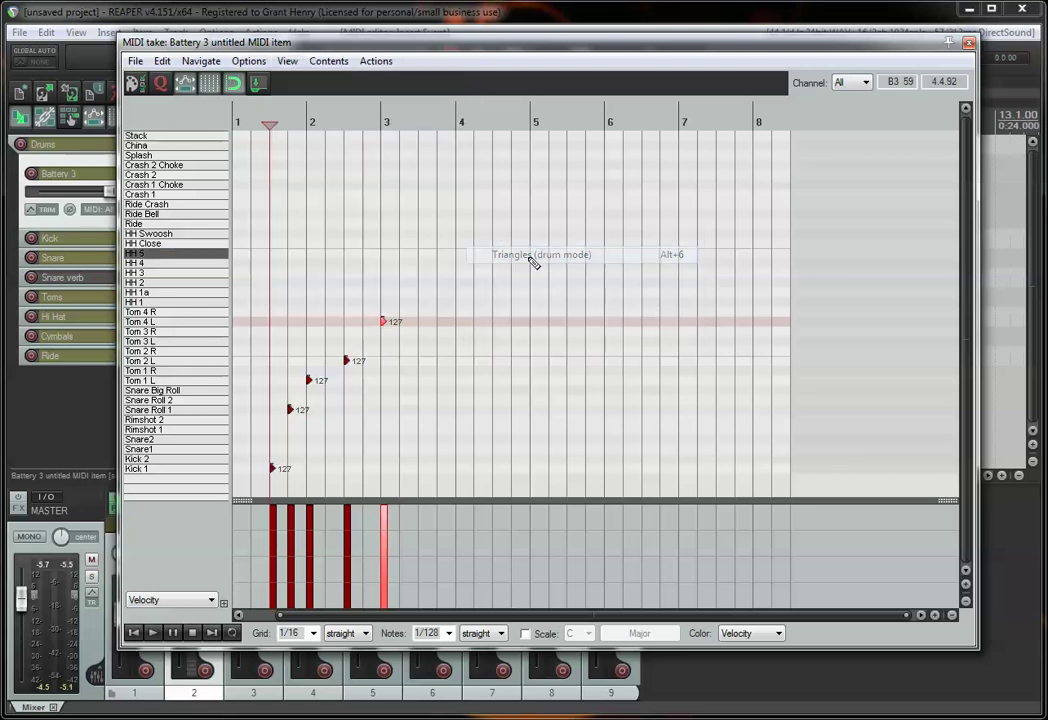
- Move the Tom 2 L note at beat 2.3 up to the Tom 2 R row
{"action": "scroll", "coordinate": [299, 370], "scroll_direction": "up", "scroll_amount": 4}
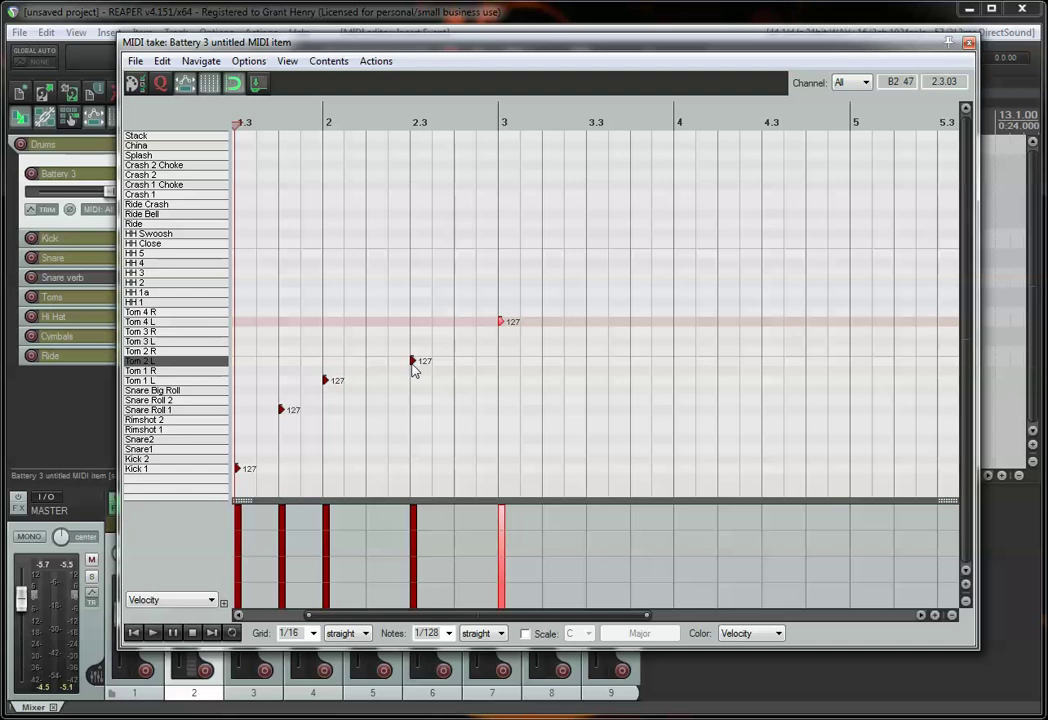
{"action": "mouse_move", "coordinate": [414, 362]}
{"action": "left_mouse_down"}
{"action": "mouse_move", "coordinate": [423, 367]}
{"action": "mouse_move", "coordinate": [450, 318]}
{"action": "mouse_move", "coordinate": [415, 357]}
{"action": "left_mouse_up"}
{"action": "scroll", "coordinate": [416, 358], "scroll_direction": "down", "scroll_amount": 3}
{"action": "scroll", "coordinate": [416, 358], "scroll_direction": "up", "scroll_amount": 4}
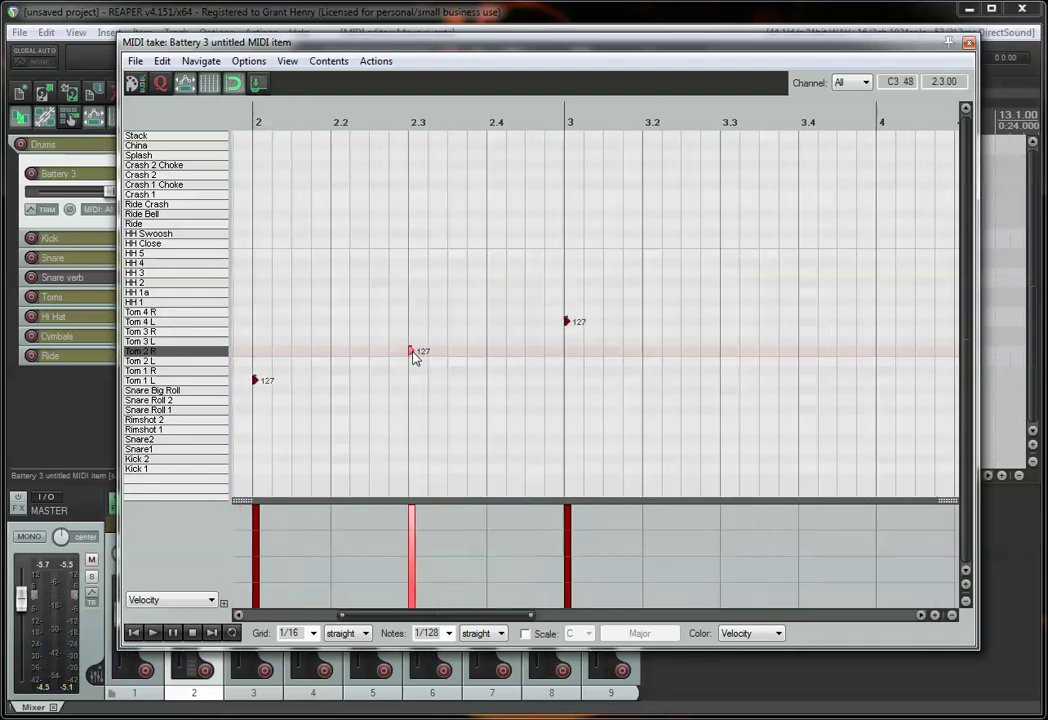
{"action": "scroll", "coordinate": [416, 358], "scroll_direction": "down", "scroll_amount": 3}
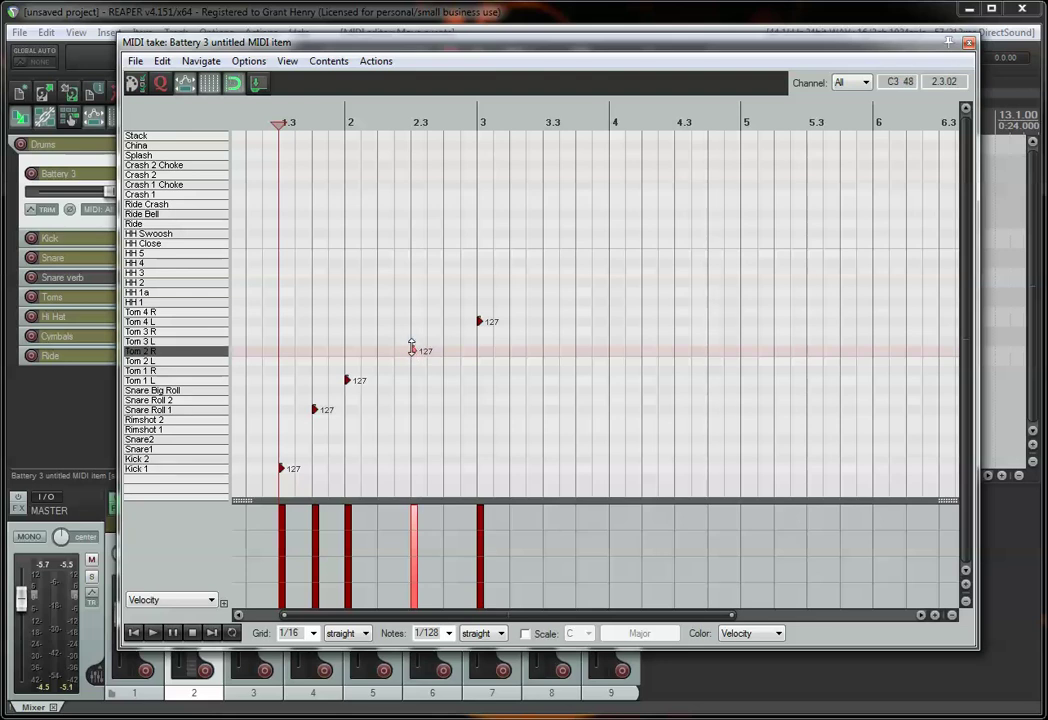
- Lower the Kick 1, Snare Roll 1, Tom 1 L and Tom 2 R velocities to 22, 58, 92 and 93, and play the notes
{"action": "mouse_move", "coordinate": [411, 346]}
{"action": "left_mouse_down"}
{"action": "mouse_move", "coordinate": [423, 442]}
{"action": "mouse_move", "coordinate": [429, 358]}
{"action": "left_mouse_up"}
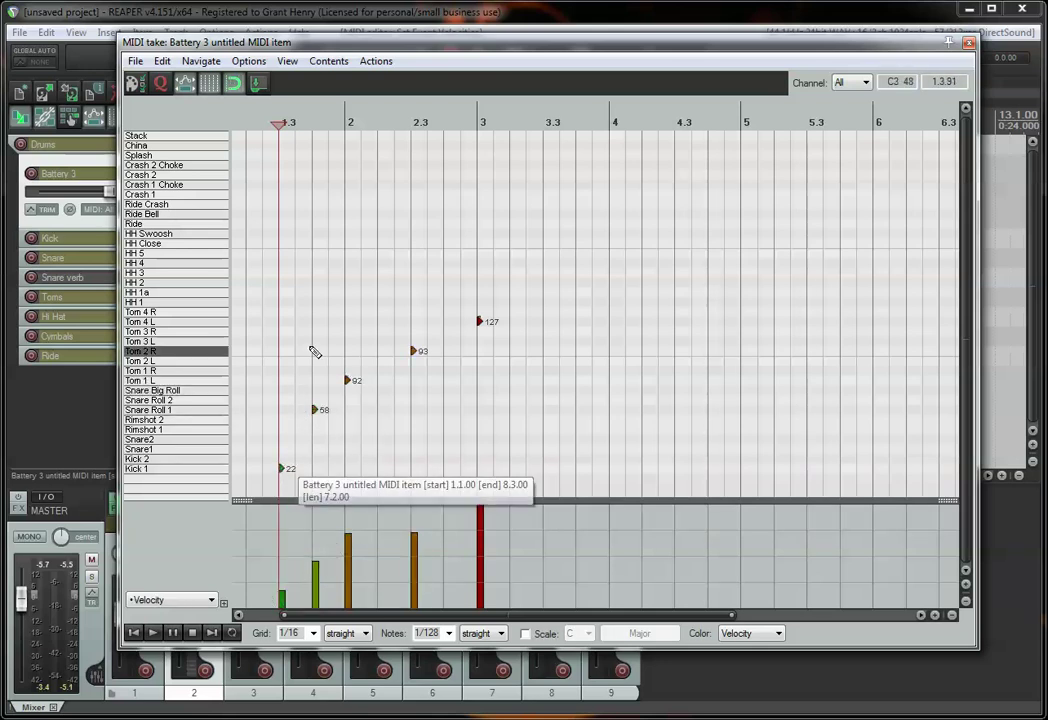
{"action": "key", "text": "space"}
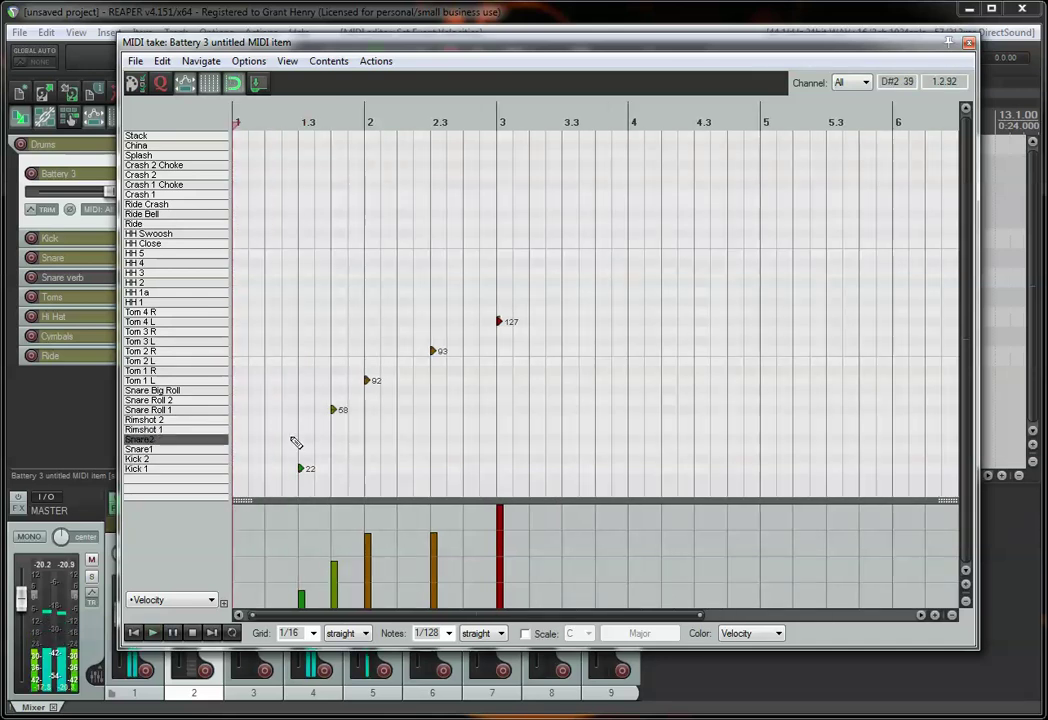
{"action": "key", "text": "space"}
- Set the first four notes' velocities to 99 and play the pattern briefly
{"action": "left_click_drag", "start_coordinate": [295, 437], "coordinate": [377, 262]}
{"action": "scroll", "coordinate": [351, 402], "scroll_direction": "up", "scroll_amount": 1}
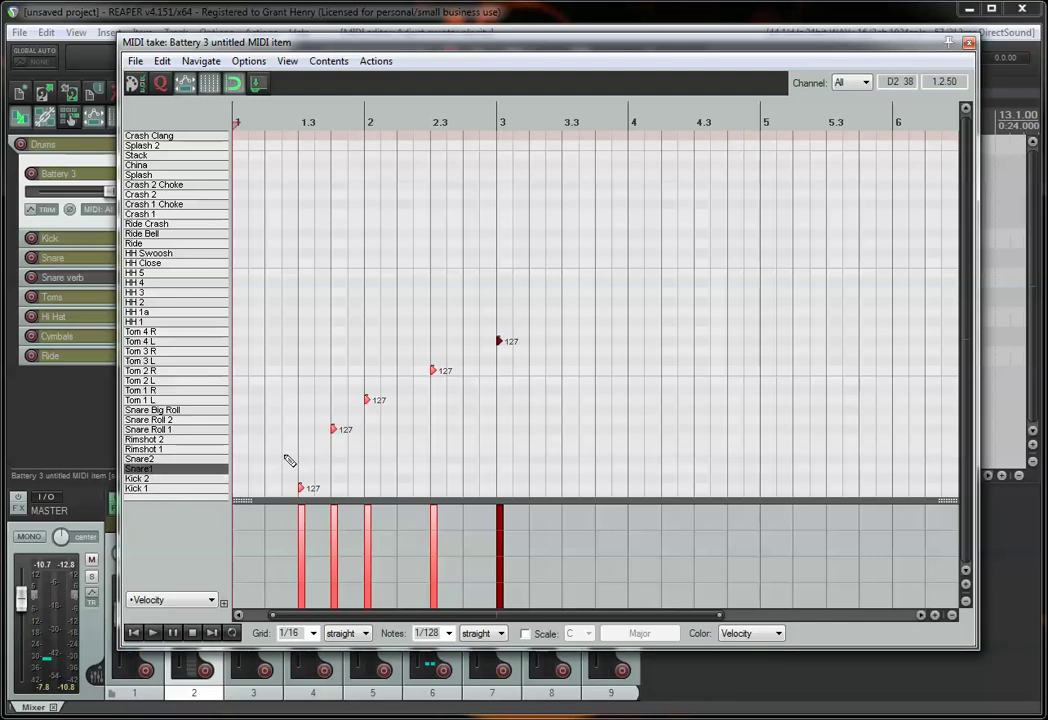
{"action": "left_click", "coordinate": [306, 527]}
{"action": "key", "text": "space"}
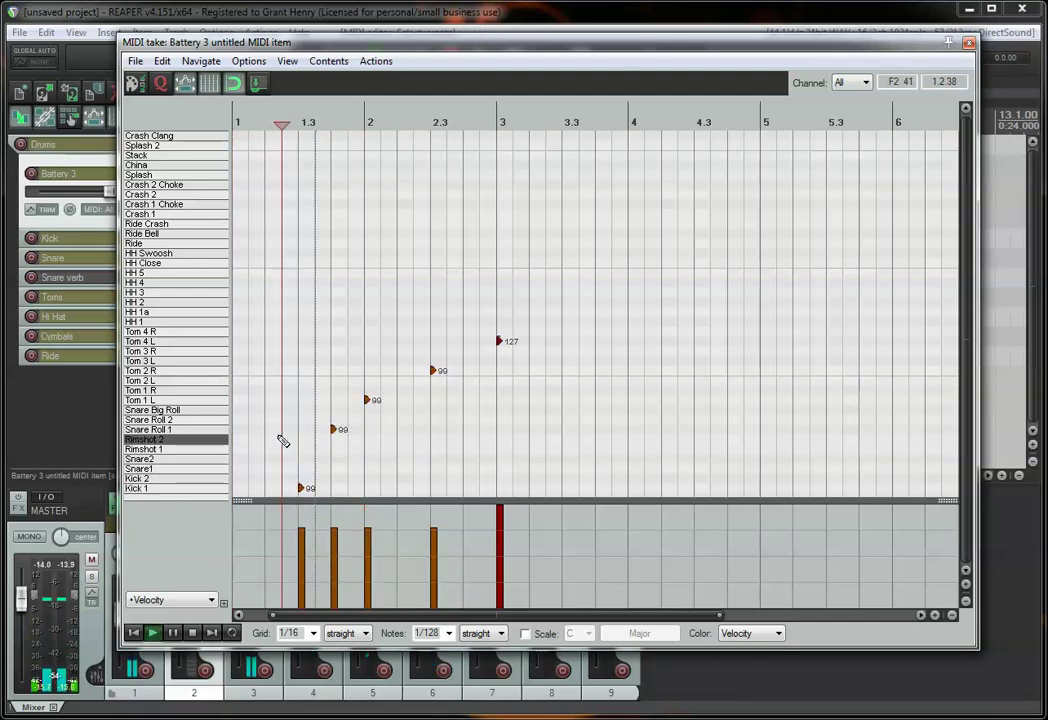
{"action": "key", "text": "space"}
- Move the Snare Roll 1 note to Snare1, add Kick 1 notes at 2.1.00 and 2.1.75 and a Snare1 note at 2.2.00, and play it
{"action": "left_click_drag", "start_coordinate": [333, 430], "coordinate": [335, 475]}
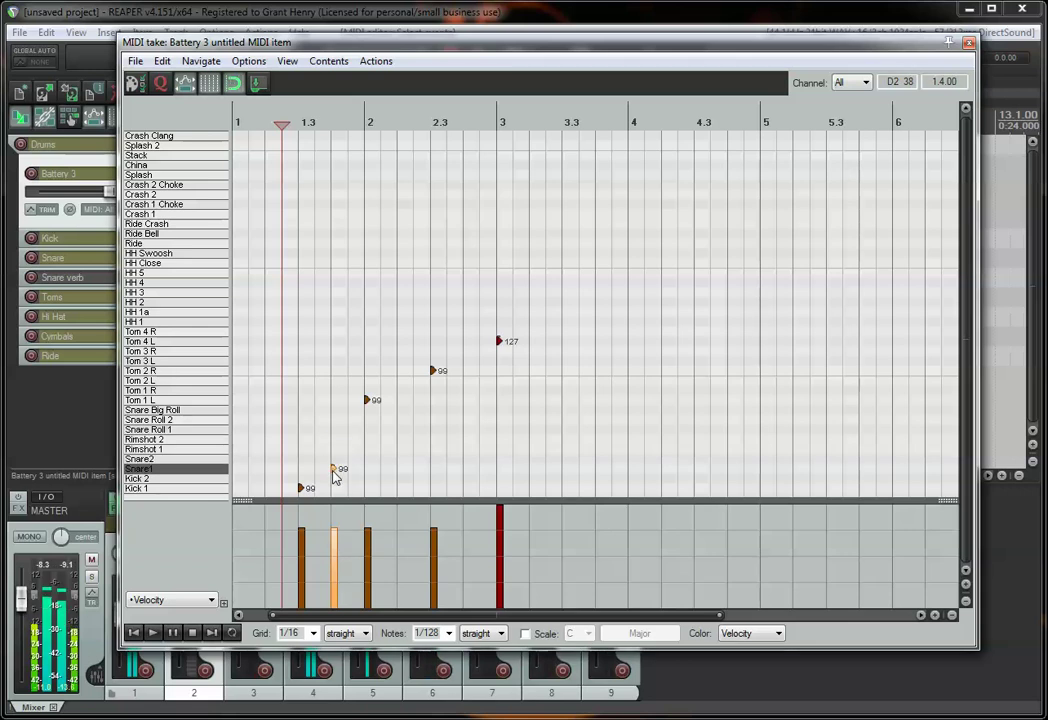
{"action": "left_click", "coordinate": [367, 488]}
{"action": "left_click", "coordinate": [391, 488]}
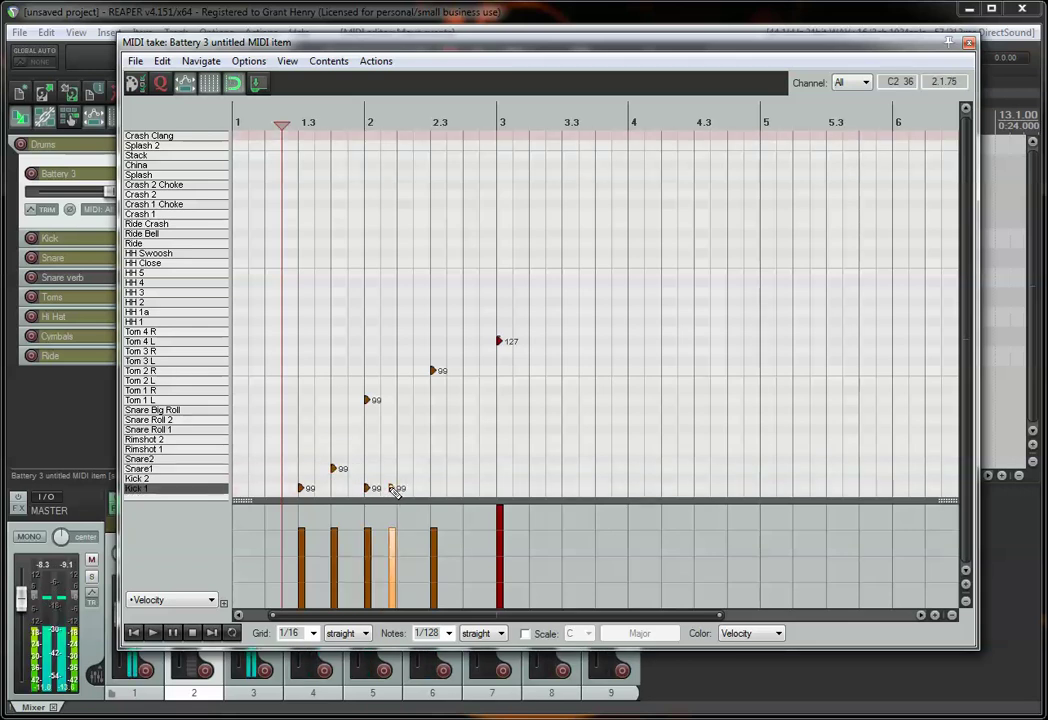
{"action": "left_click", "coordinate": [400, 468]}
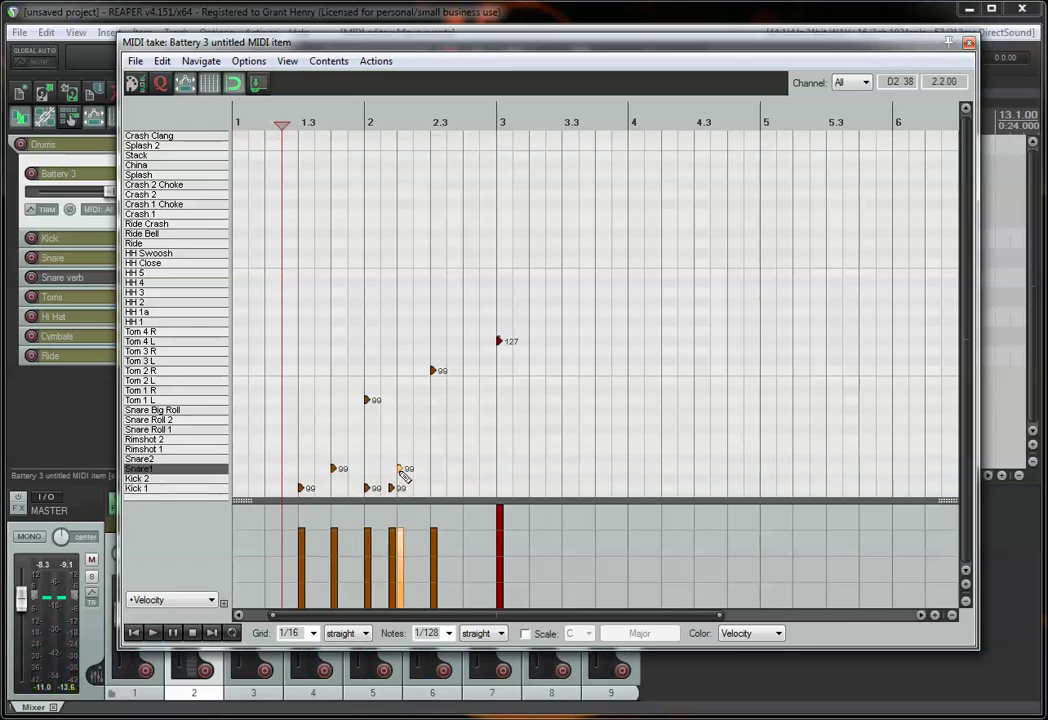
{"action": "left_click", "coordinate": [298, 455]}
{"action": "key", "text": "space"}
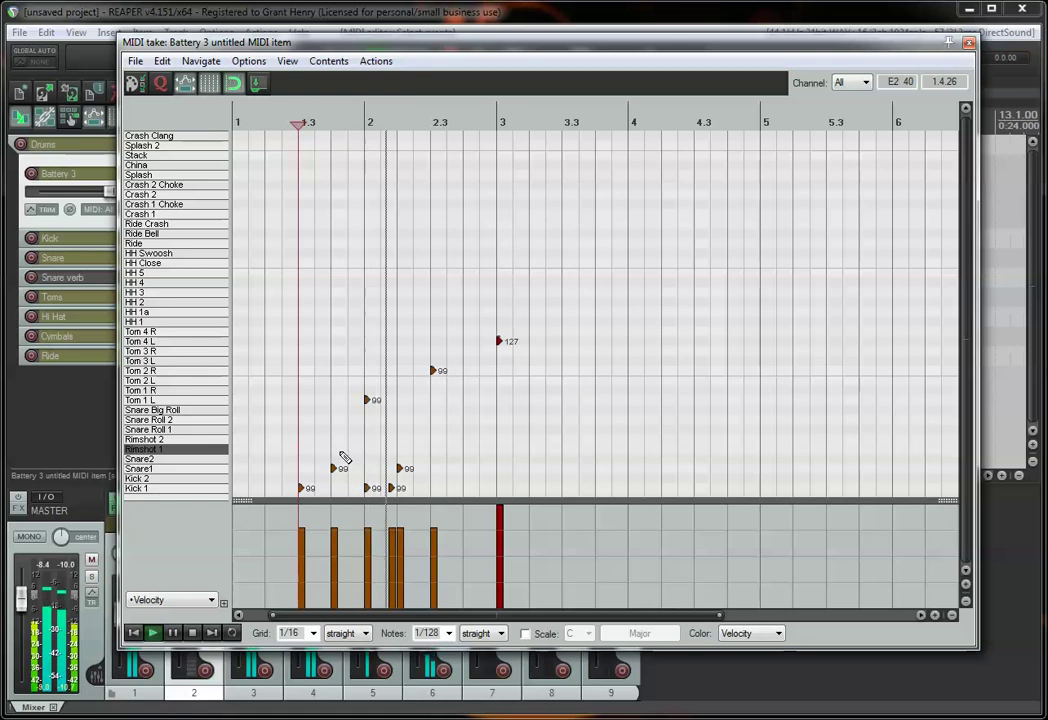
{"action": "key", "text": "space"}
- Add hi-hat notes every half beat from 1.3.00 to 2.1.50, alternating between the HH 1 and HH 1a rows
{"action": "left_click", "coordinate": [309, 303]}
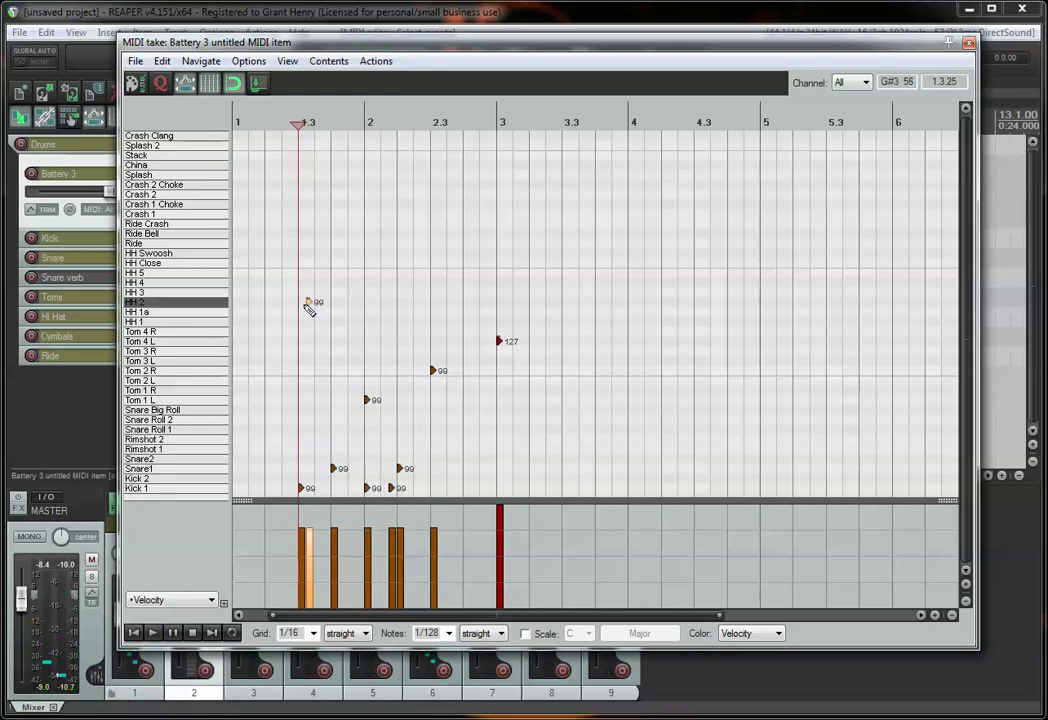
{"action": "left_click_drag", "start_coordinate": [309, 310], "coordinate": [304, 321]}
{"action": "left_click", "coordinate": [318, 313]}
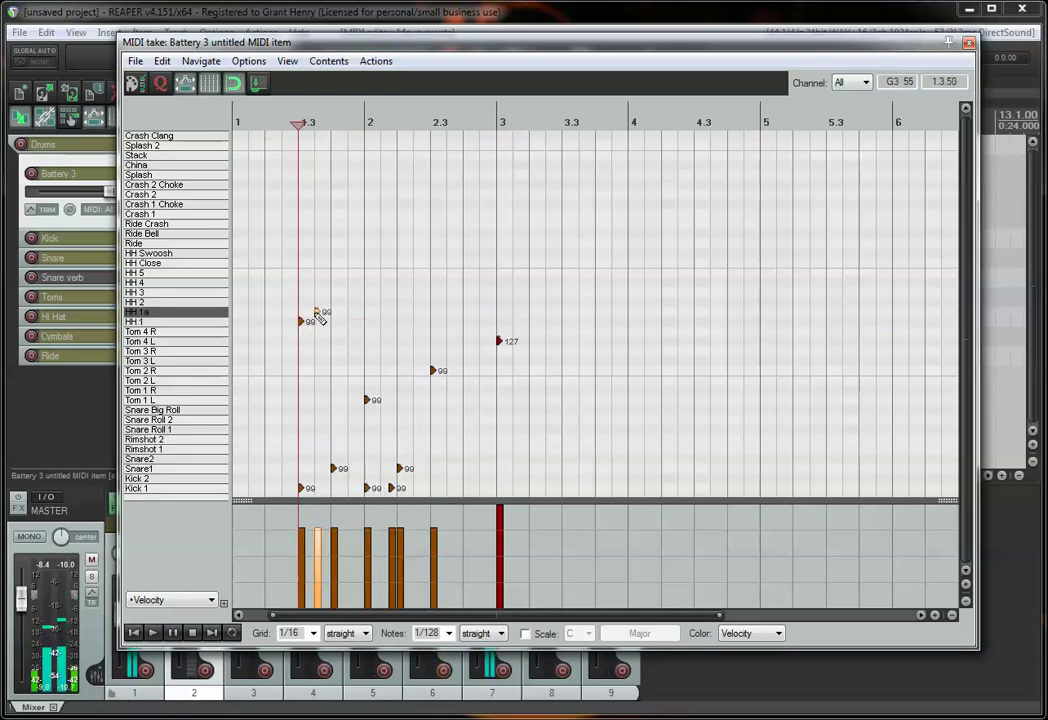
{"action": "left_click", "coordinate": [334, 321]}
{"action": "left_click", "coordinate": [351, 312]}
{"action": "left_click", "coordinate": [368, 321]}
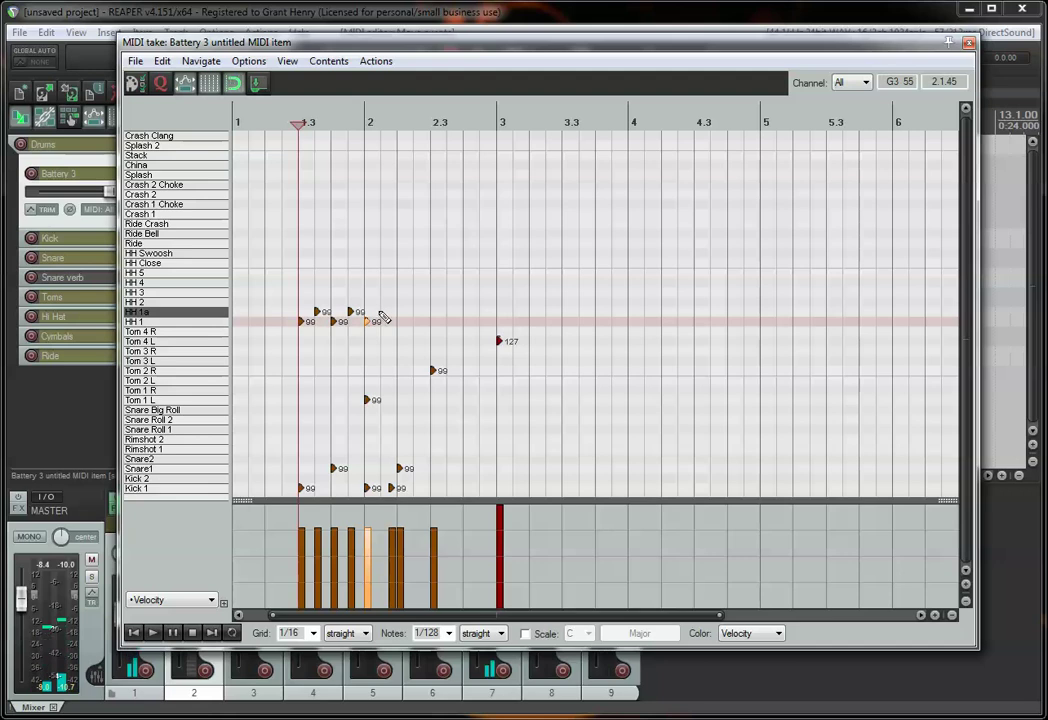
{"action": "left_click", "coordinate": [384, 312]}
{"action": "left_click", "coordinate": [400, 331]}
- Delete all notes on the tom rows, leaving only the hi-hat, snare and kick notes
{"action": "right_click", "coordinate": [500, 341]}
{"action": "right_click", "coordinate": [433, 370]}
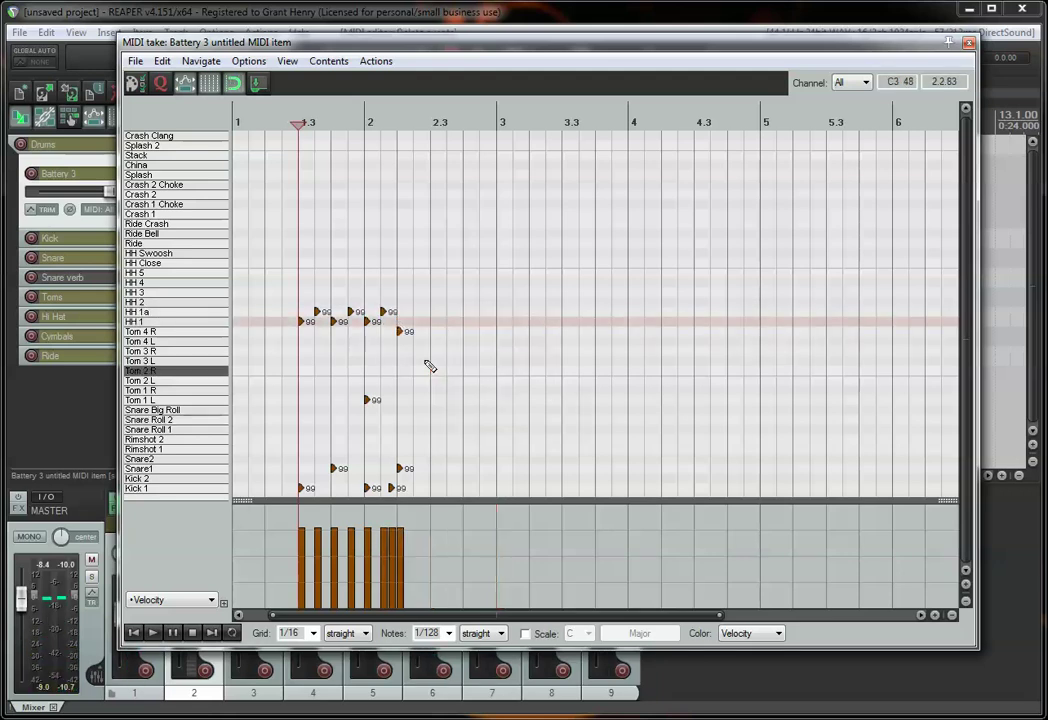
{"action": "left_click_drag", "start_coordinate": [418, 327], "coordinate": [360, 424]}
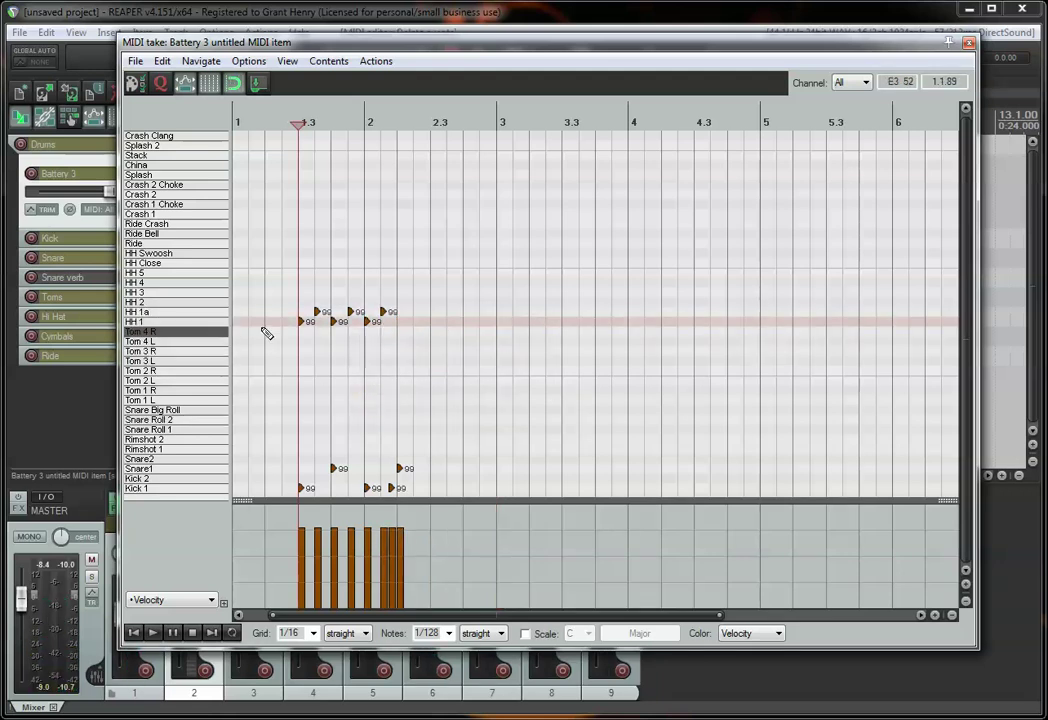
- Replace the HH 1 note at beat 1.3 with a Crash 1 note and play the pattern
{"action": "left_click", "coordinate": [302, 215]}
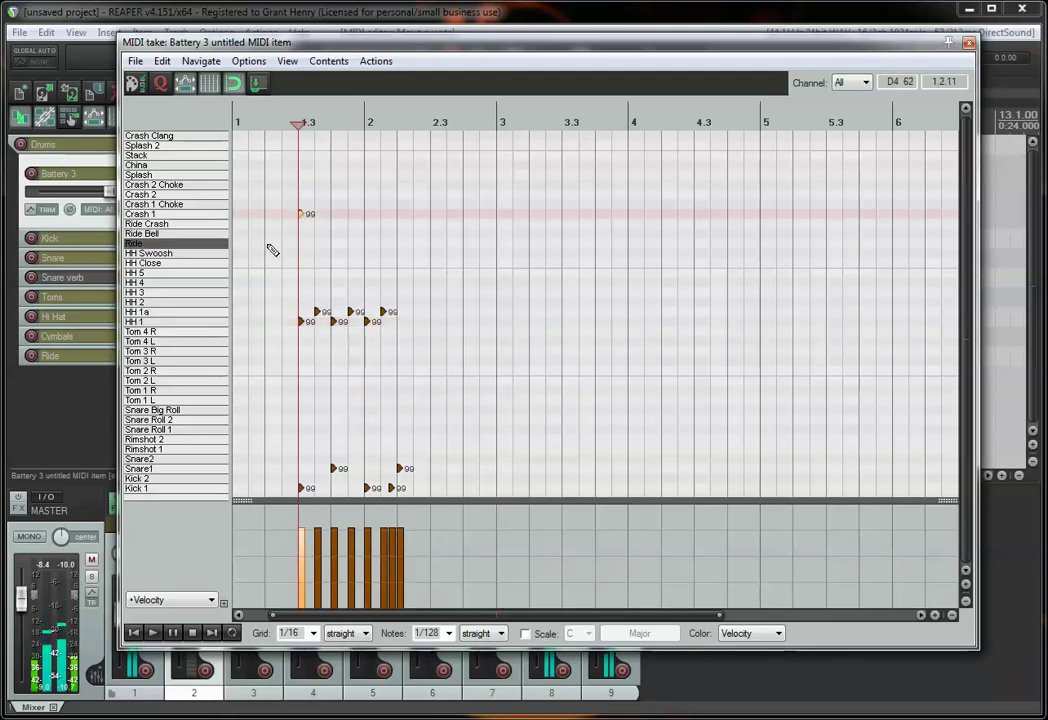
{"action": "scroll", "coordinate": [285, 312], "scroll_direction": "up", "scroll_amount": 2}
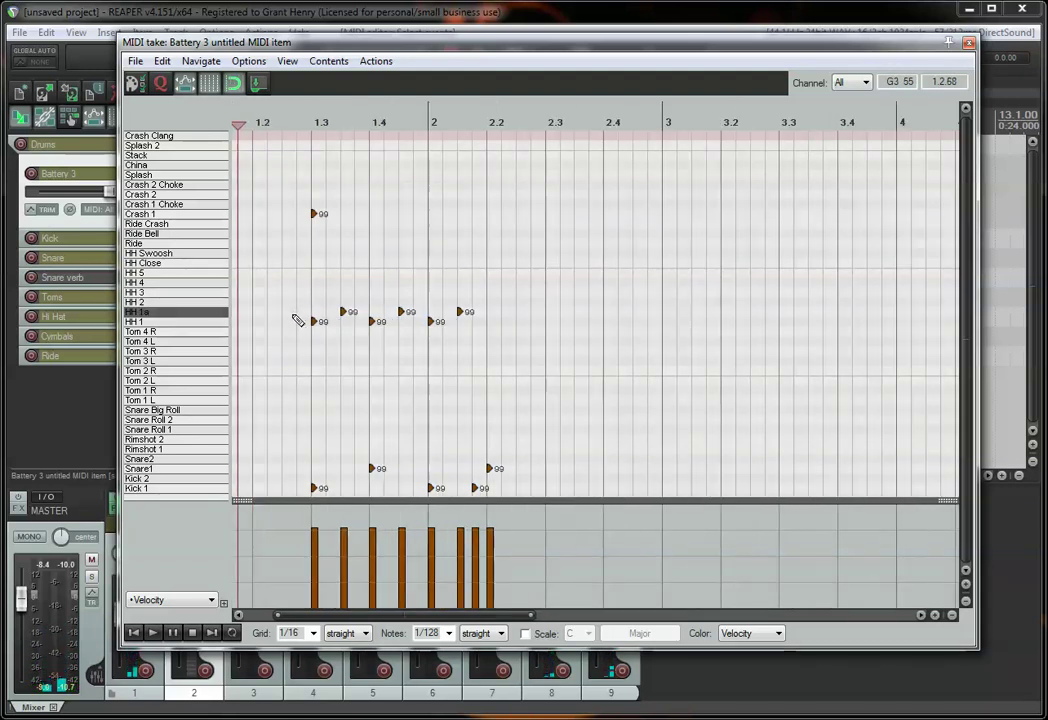
{"action": "left_click_drag", "start_coordinate": [297, 318], "coordinate": [321, 335]}
{"action": "left_click", "coordinate": [282, 317]}
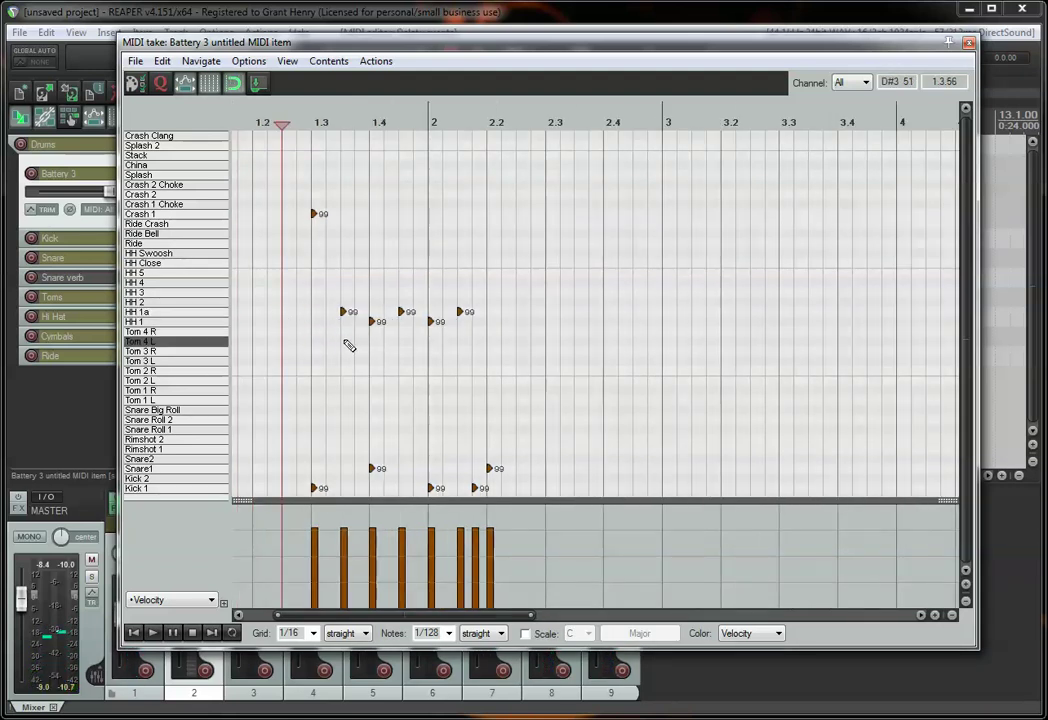
{"action": "key", "text": "space"}
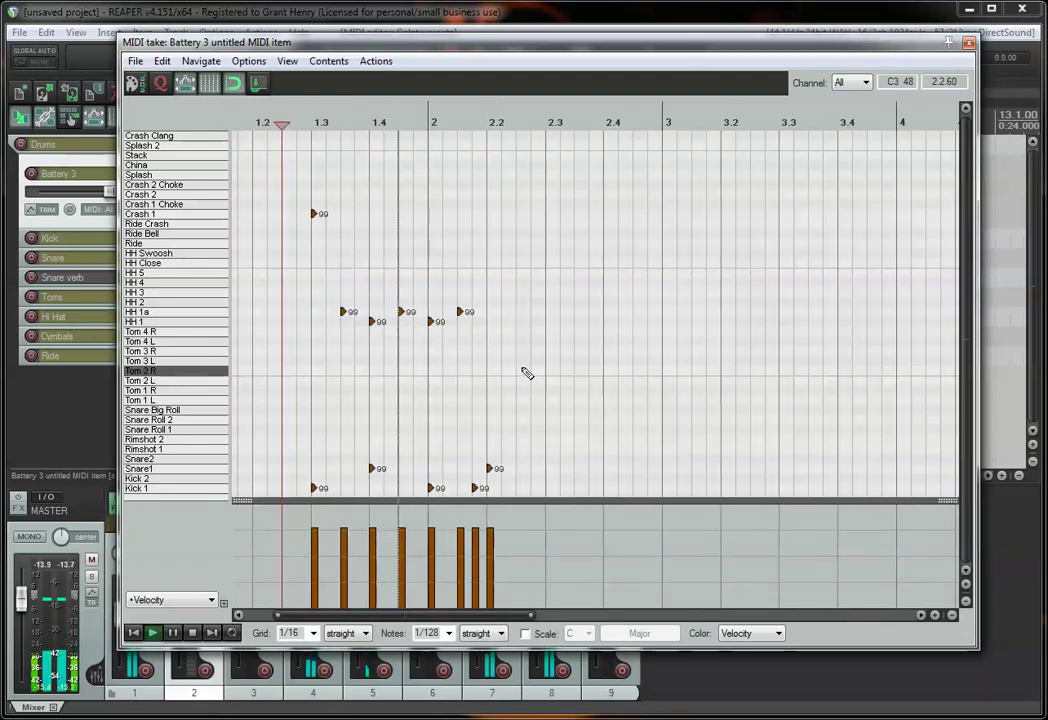
{"action": "key", "text": "space"}
- Add an HH 1 note at 2.2.00 and play the pattern from just before beat 1.3
{"action": "left_click", "coordinate": [489, 321]}
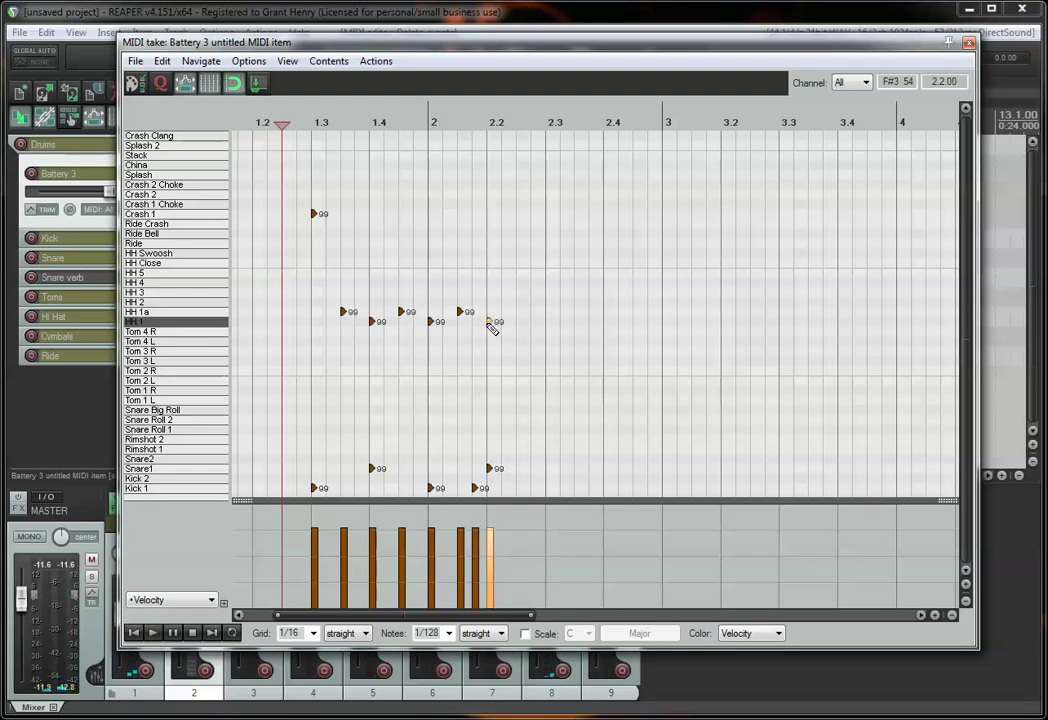
{"action": "left_click", "coordinate": [297, 283]}
{"action": "key", "text": "space"}
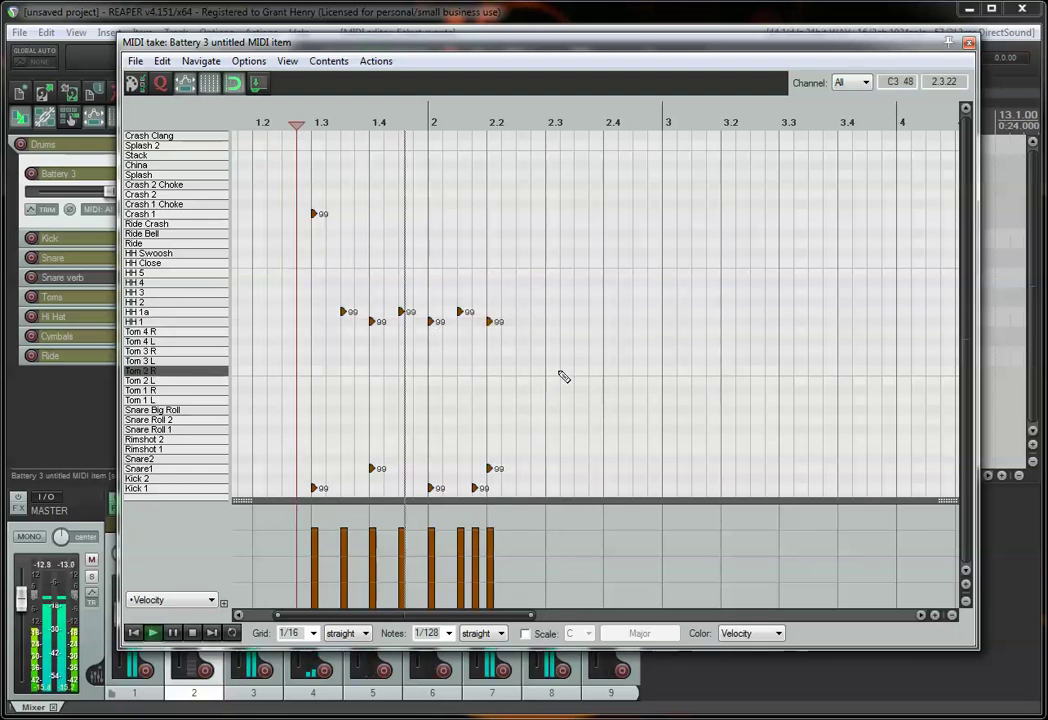
{"action": "key", "text": "space"}
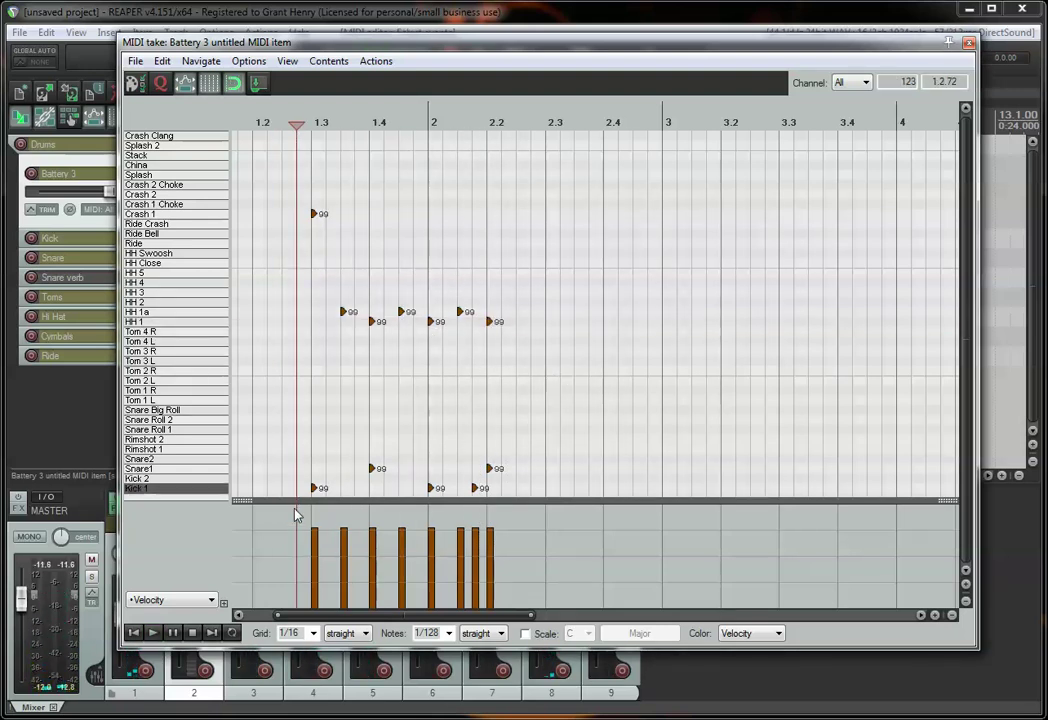
- Redraw the velocities of all notes to between 115 and 123 and play the pattern
{"action": "mouse_move", "coordinate": [304, 514]}
{"action": "left_mouse_down"}
{"action": "mouse_move", "coordinate": [411, 503]}
{"action": "mouse_move", "coordinate": [513, 518]}
{"action": "left_mouse_up"}
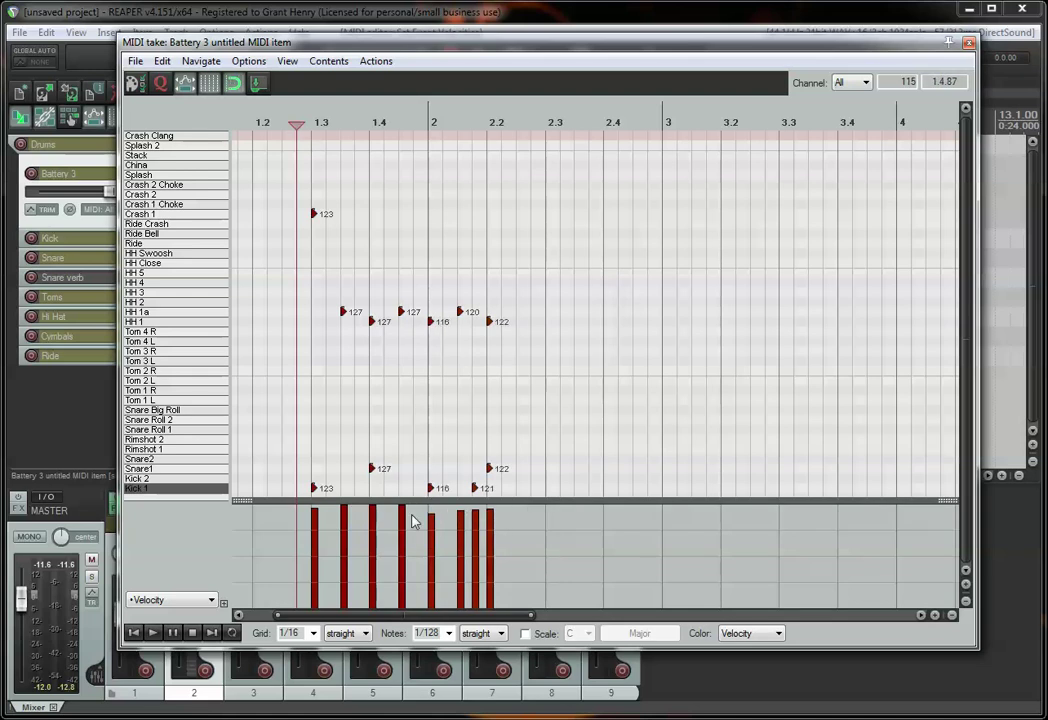
{"action": "left_click", "coordinate": [277, 379]}
{"action": "key", "text": "space"}
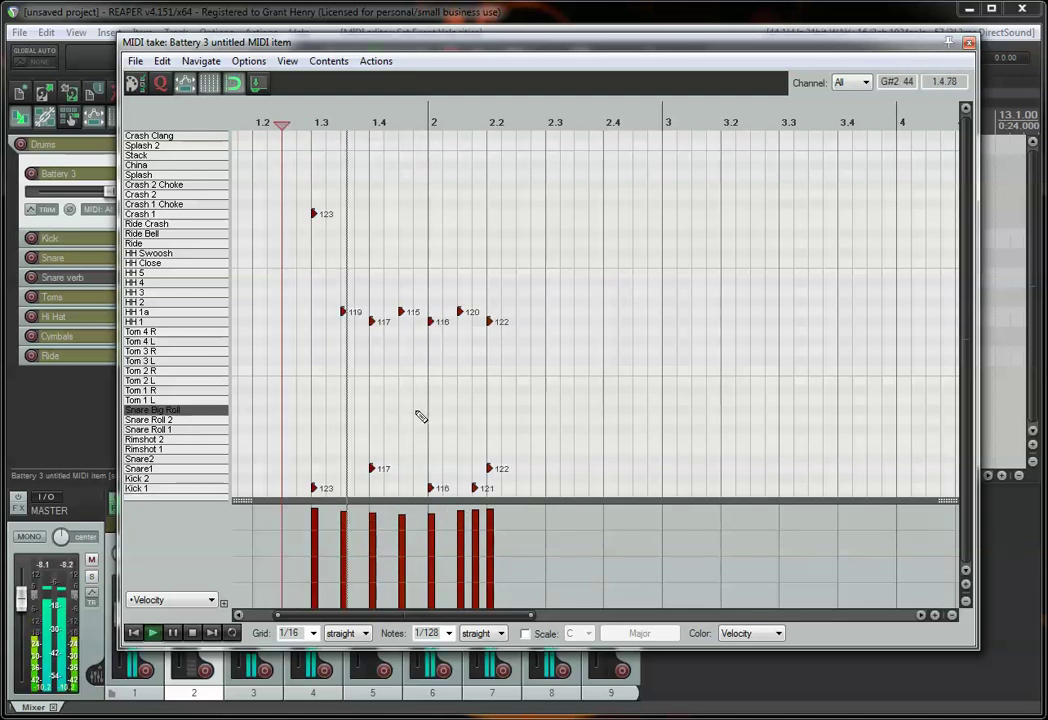
{"action": "key", "text": "space"}
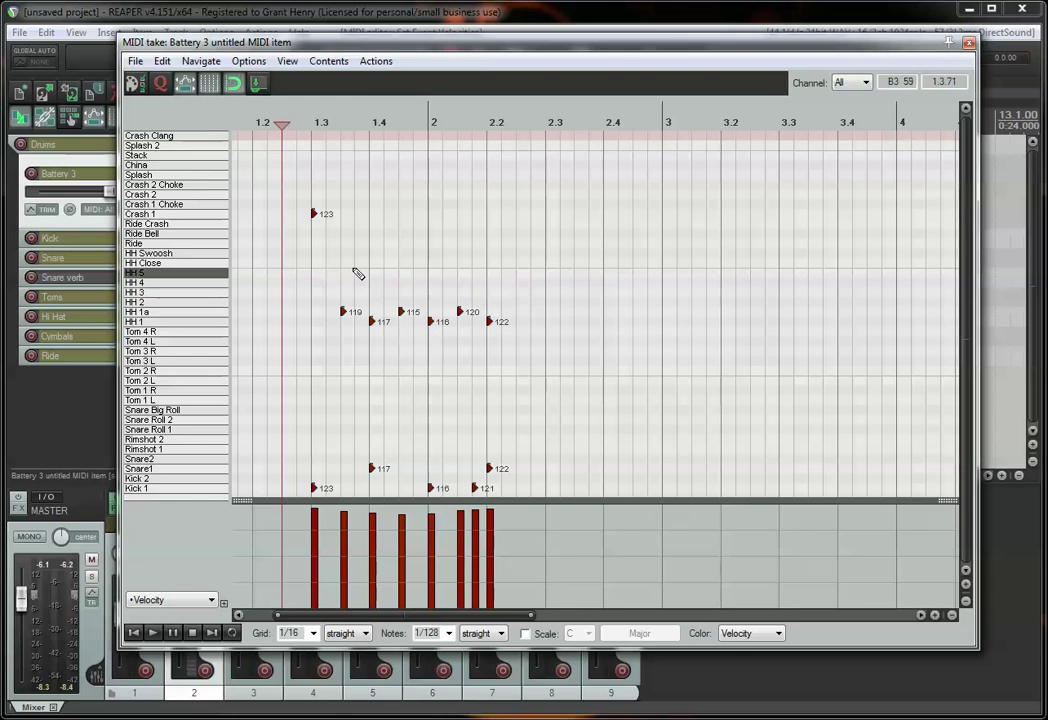
{"action": "left_click_drag", "start_coordinate": [297, 263], "coordinate": [414, 320]}
{"action": "left_click_drag", "start_coordinate": [381, 391], "coordinate": [445, 321]}
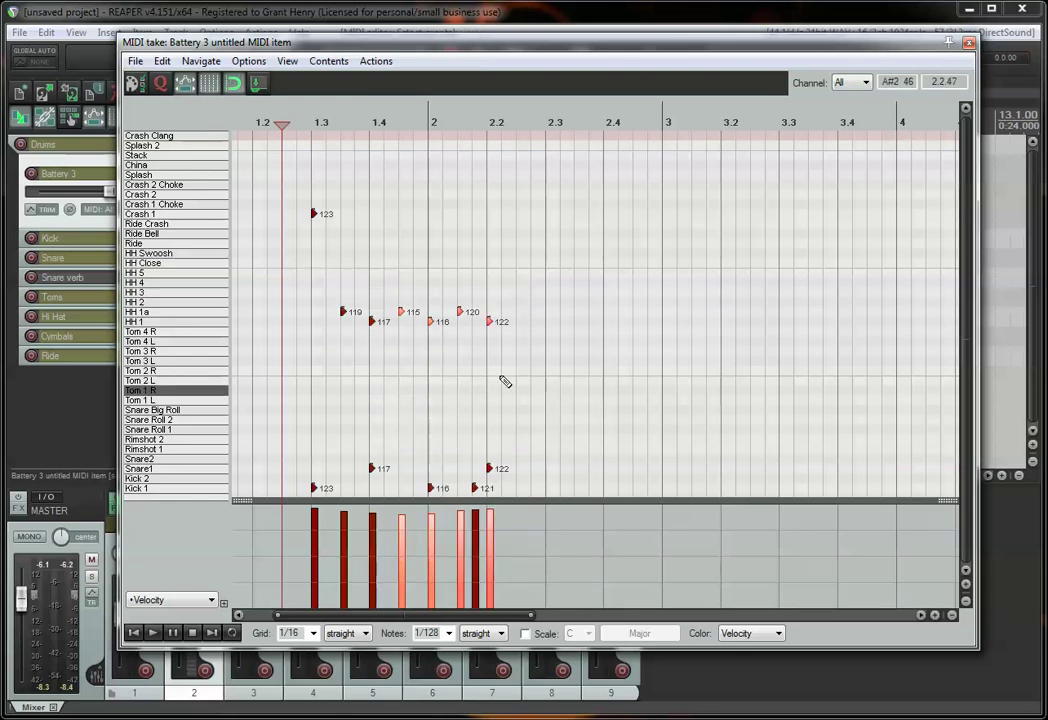
{"action": "left_click_drag", "start_coordinate": [335, 300], "coordinate": [433, 402]}
{"action": "right_click", "coordinate": [305, 284]}
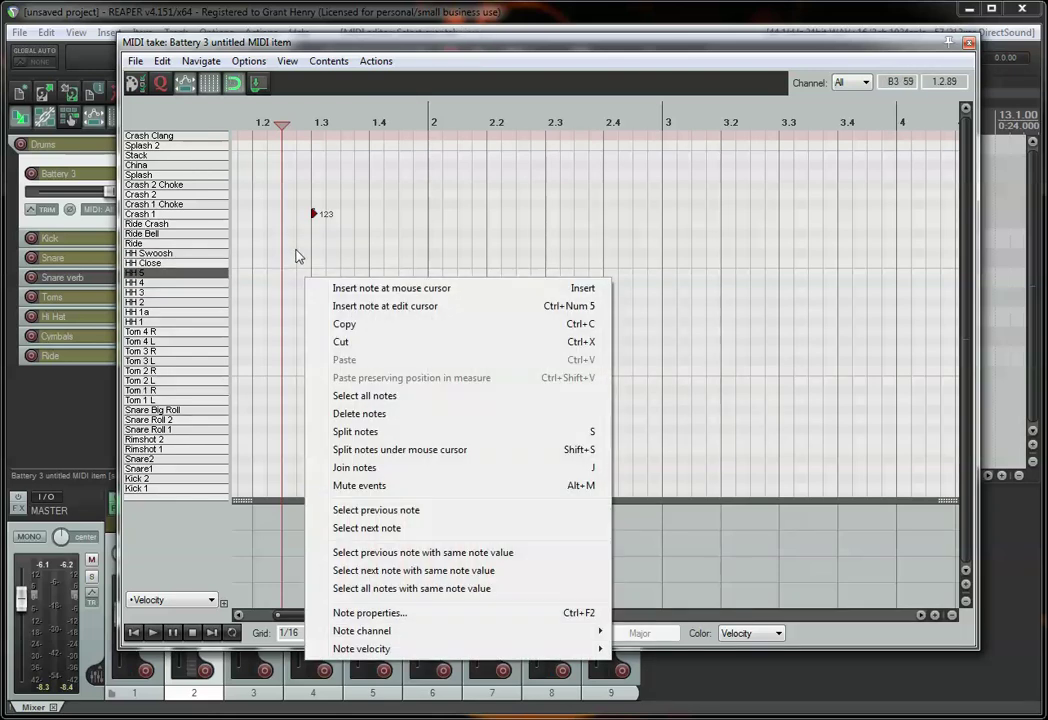
{"action": "left_click", "coordinate": [320, 327]}
- Select the three HH 1a notes, lower their velocities together to 55, 51 and 56, and play the pattern
{"action": "left_click_drag", "start_coordinate": [304, 283], "coordinate": [562, 318]}
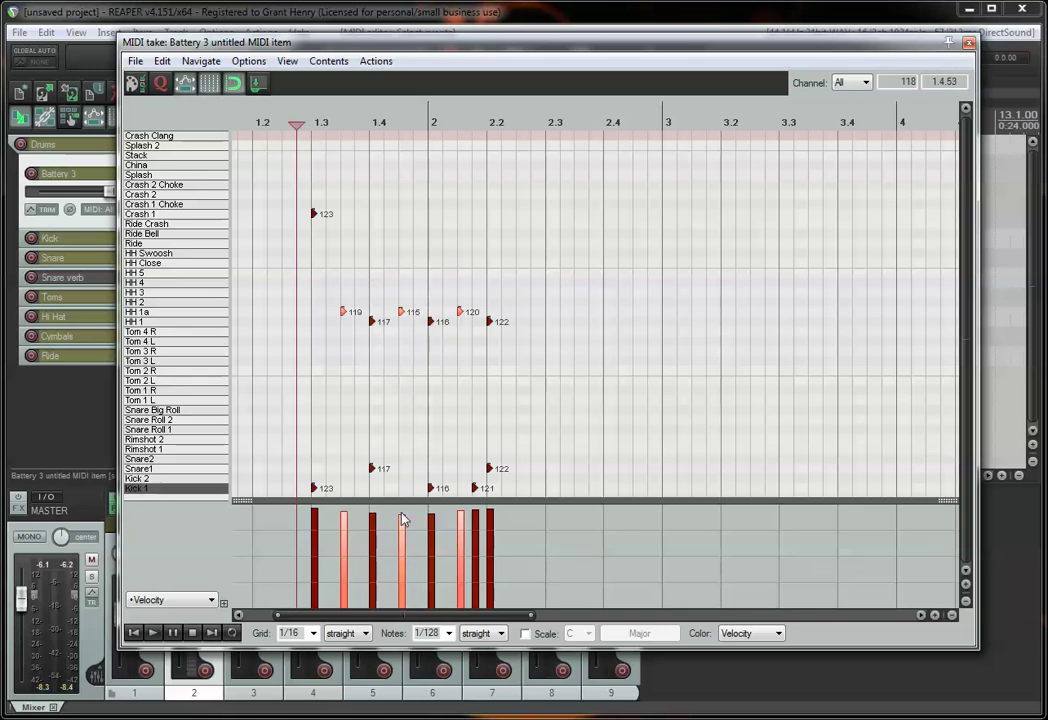
{"action": "left_click_drag", "start_coordinate": [403, 528], "coordinate": [405, 581]}
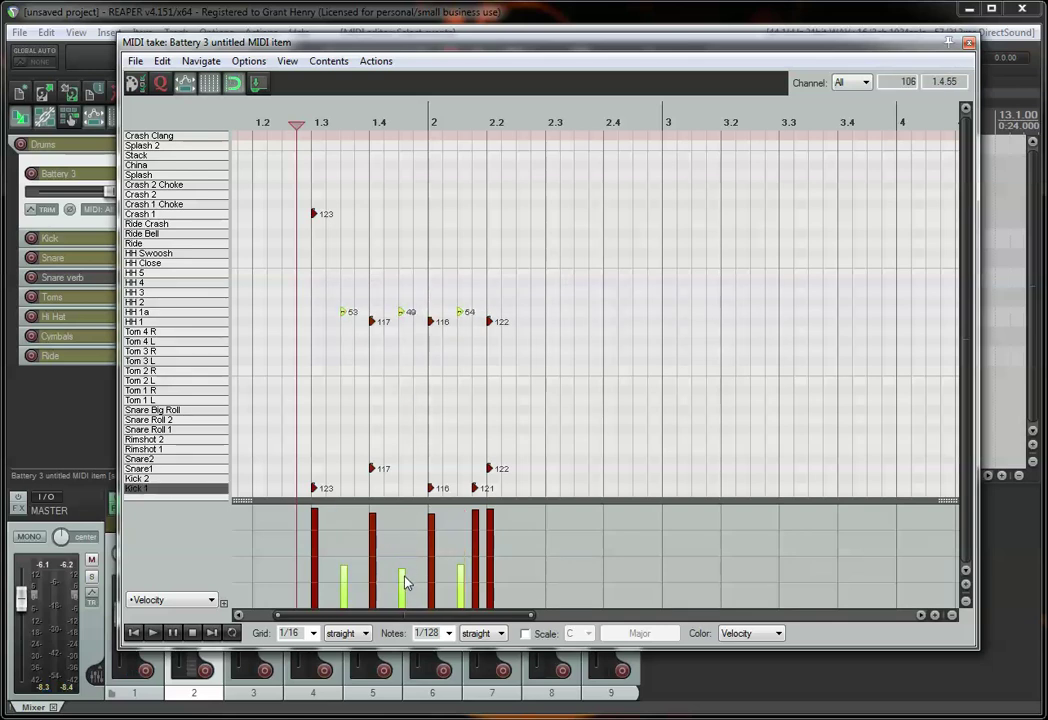
{"action": "left_click", "coordinate": [281, 332]}
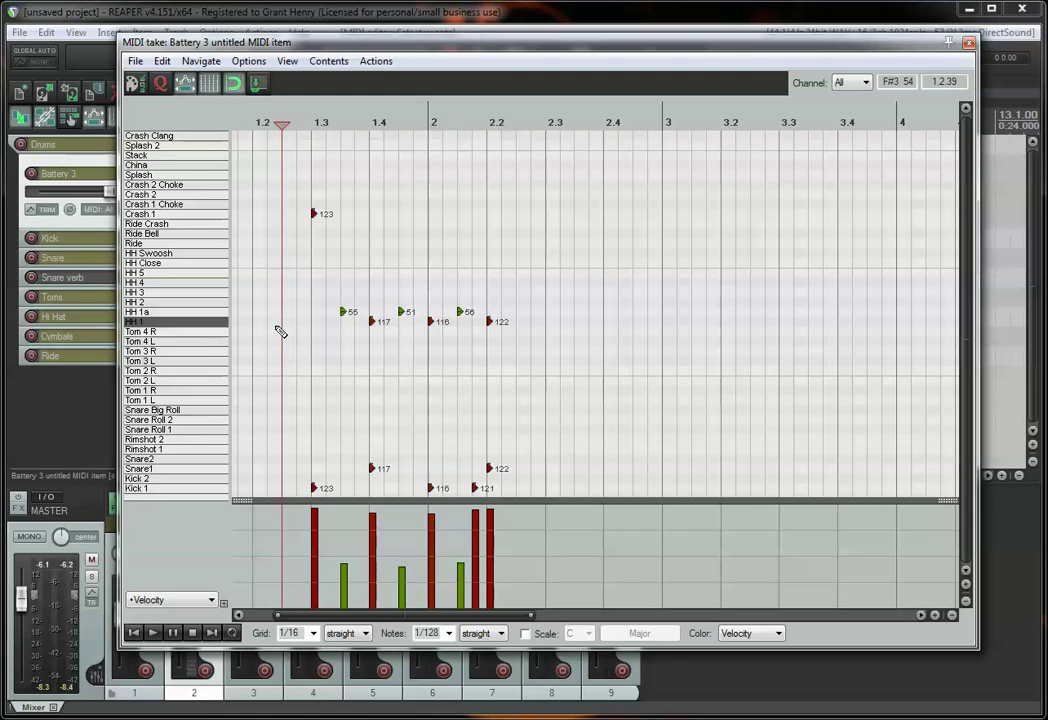
{"action": "key", "text": "space"}
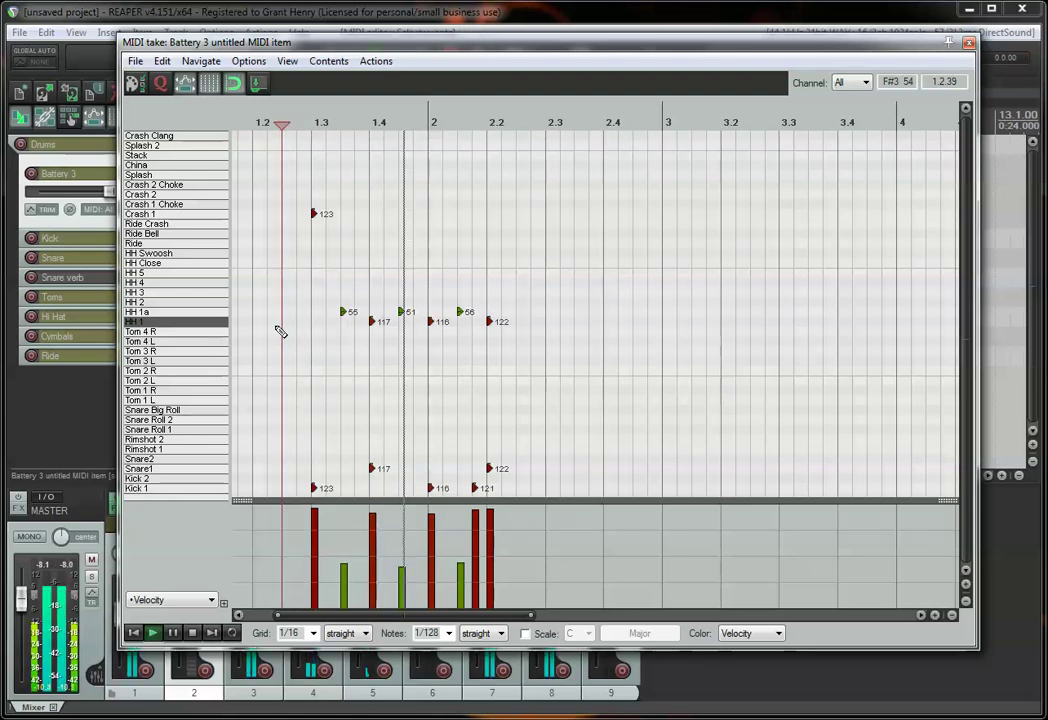
- Stop the playback, play the drum pattern once more, and close the MIDI editor
{"action": "key", "text": "space"}
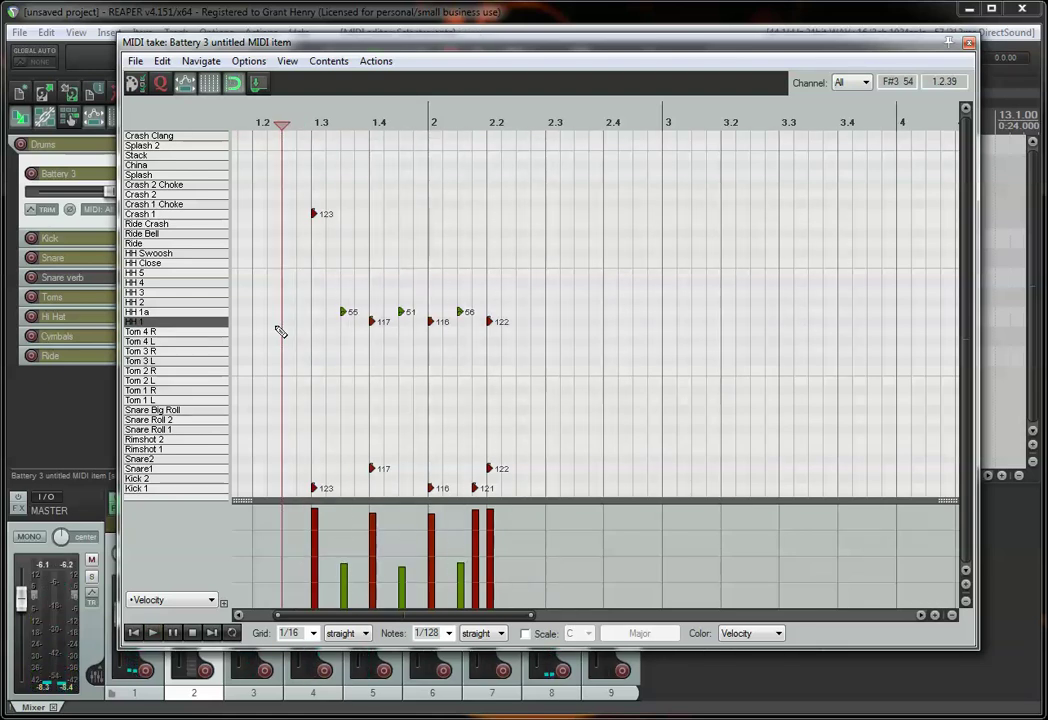
{"action": "scroll", "coordinate": [281, 332], "scroll_direction": "down", "scroll_amount": 4}
{"action": "key", "text": "space"}
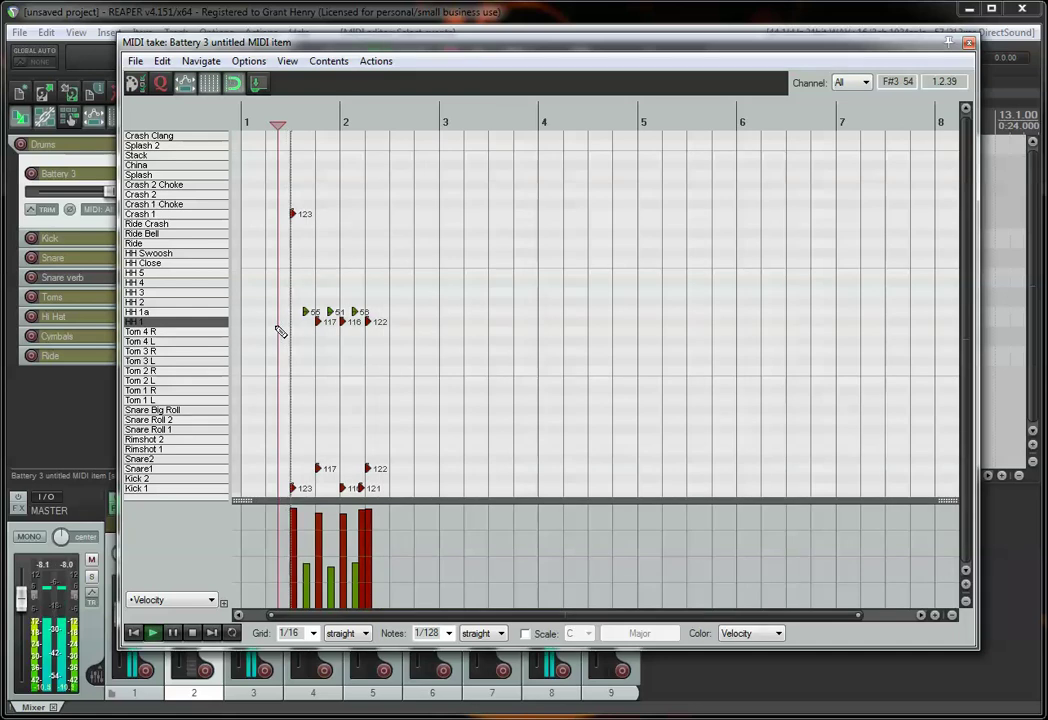
{"action": "key", "text": "space"}
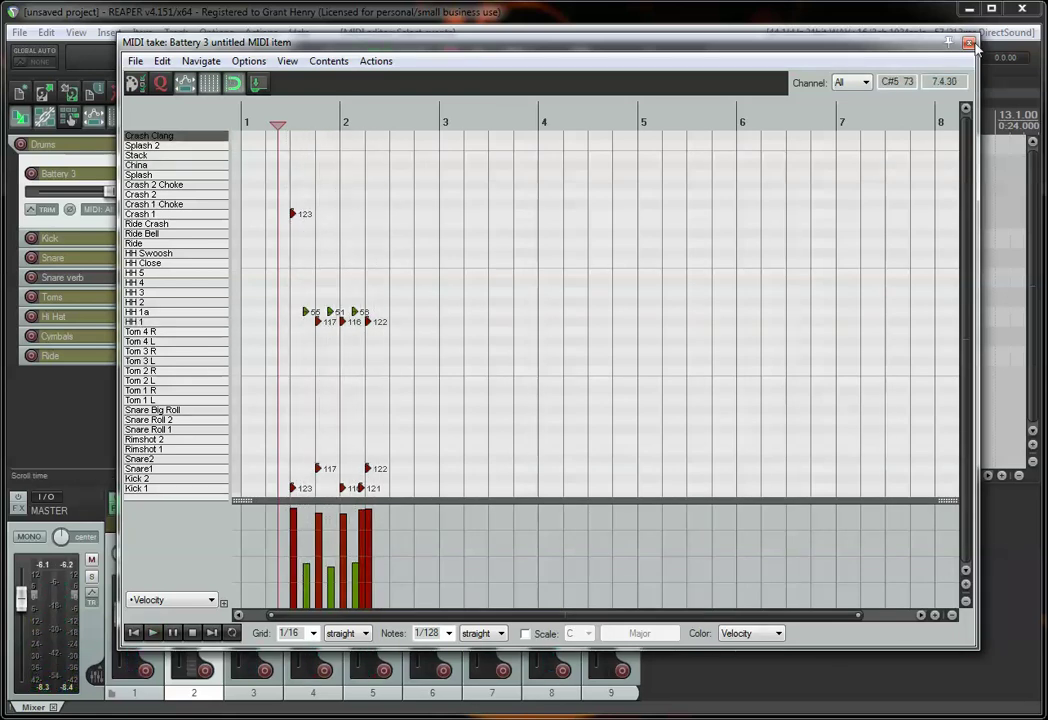
{"action": "left_click_drag", "start_coordinate": [887, 48], "coordinate": [895, 51]}
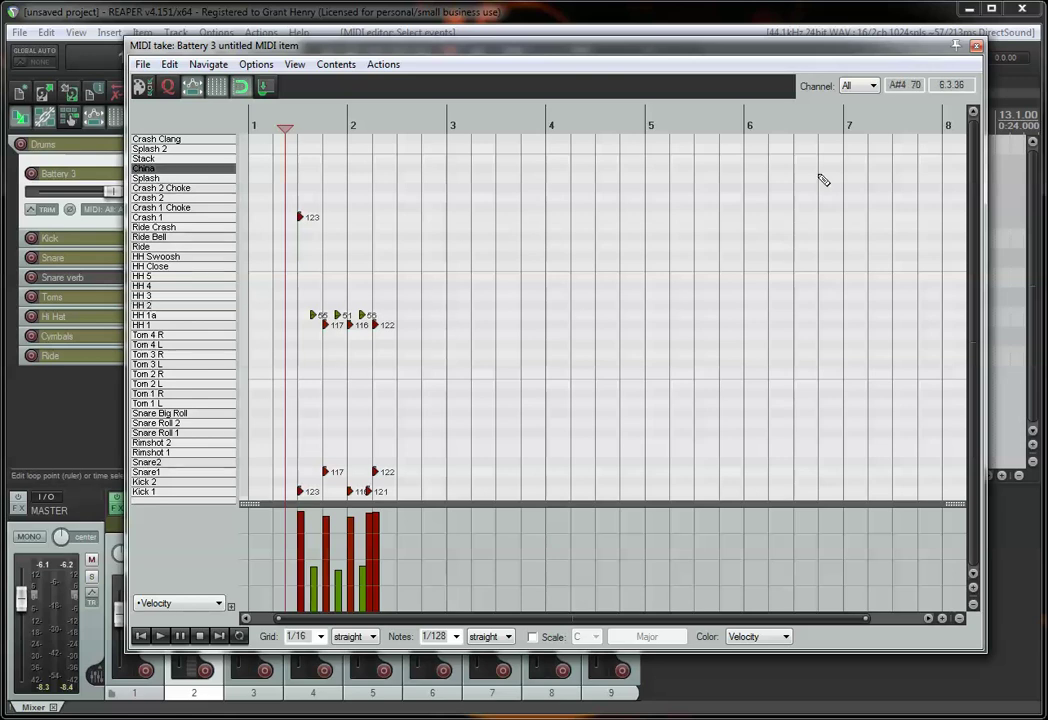
{"action": "scroll", "coordinate": [510, 310], "scroll_direction": "down", "scroll_amount": 6}
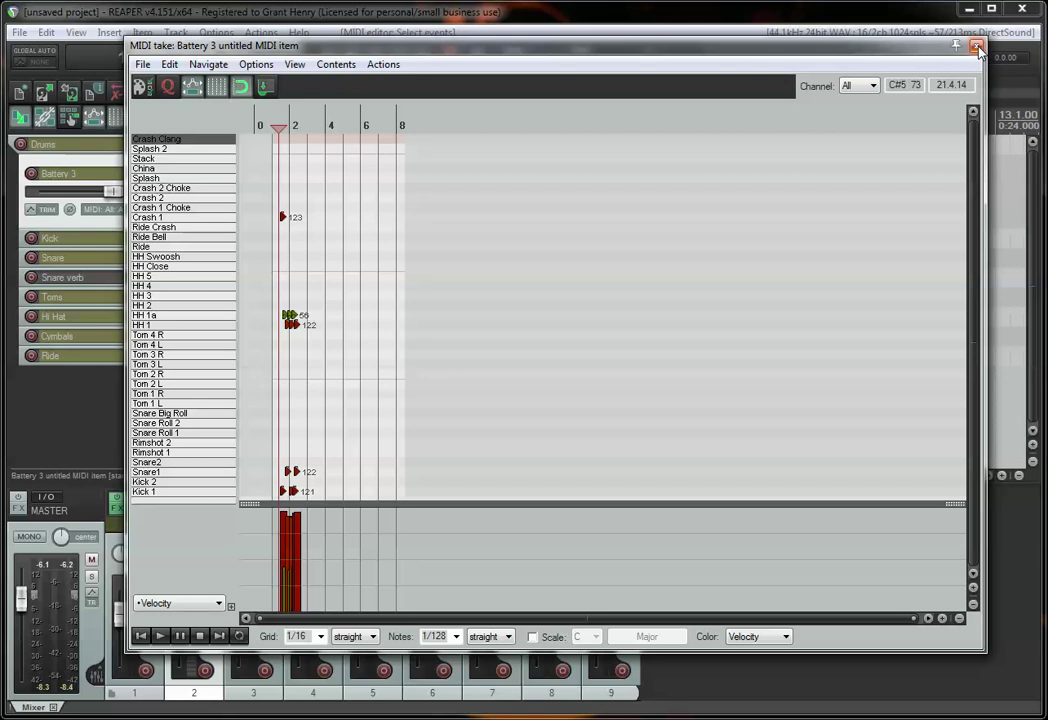
{"action": "left_click", "coordinate": [978, 47]}
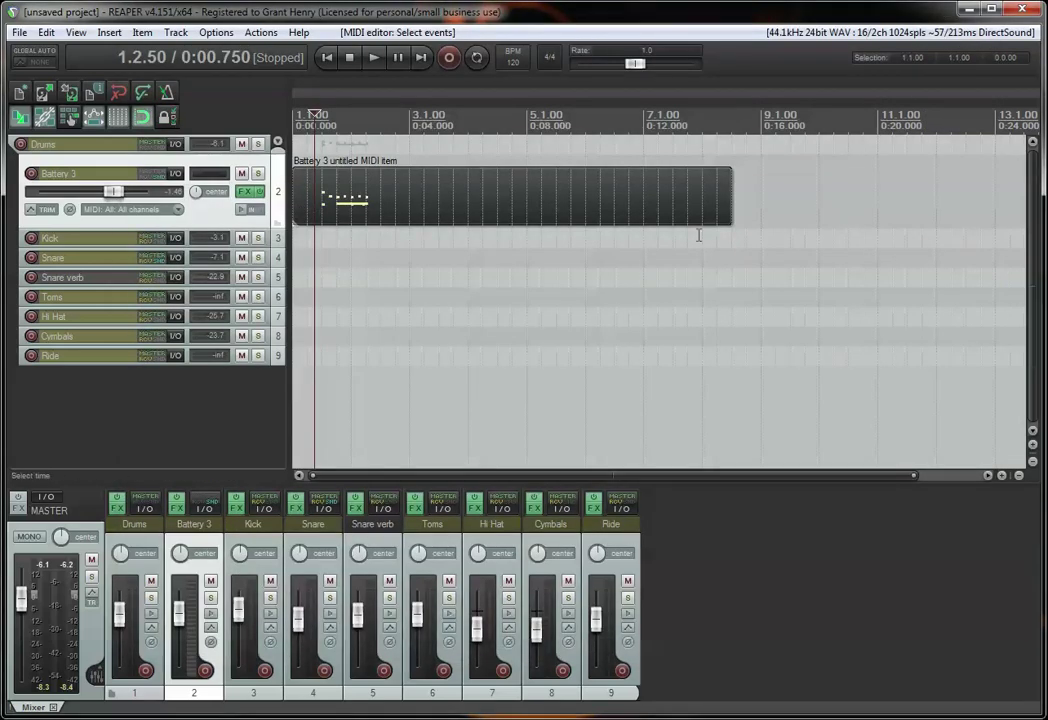
- Shorten the Battery 3 MIDI item to end at 4.4.00 and draw two more MIDI items directly after it
{"action": "left_click_drag", "start_coordinate": [738, 195], "coordinate": [523, 201]}
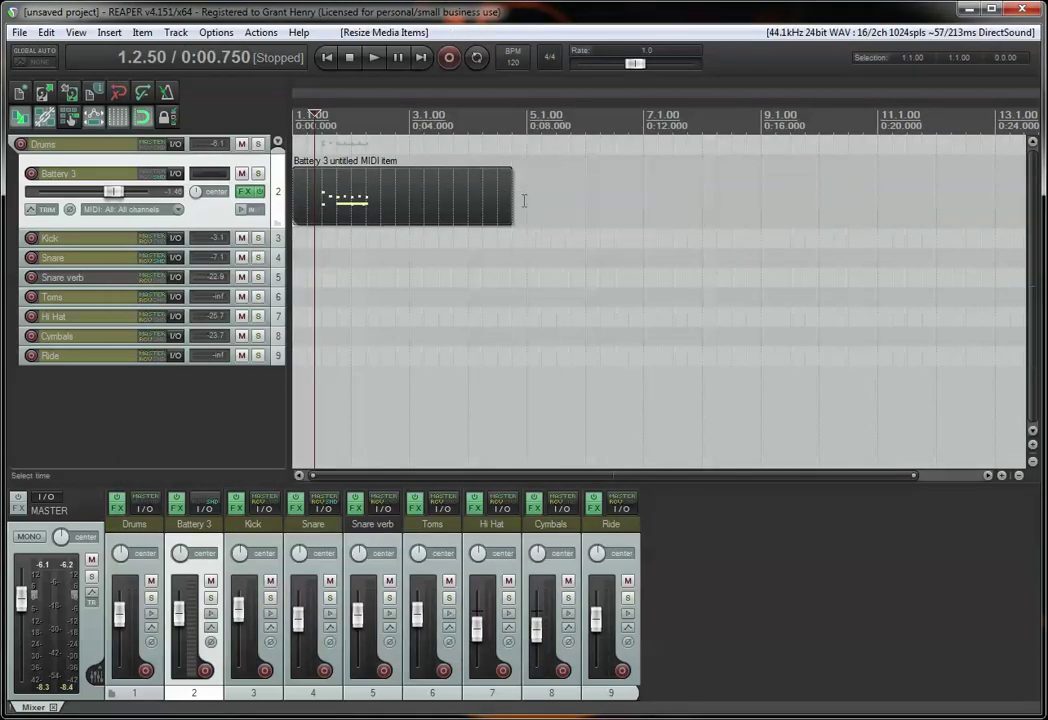
{"action": "left_click", "coordinate": [517, 197]}
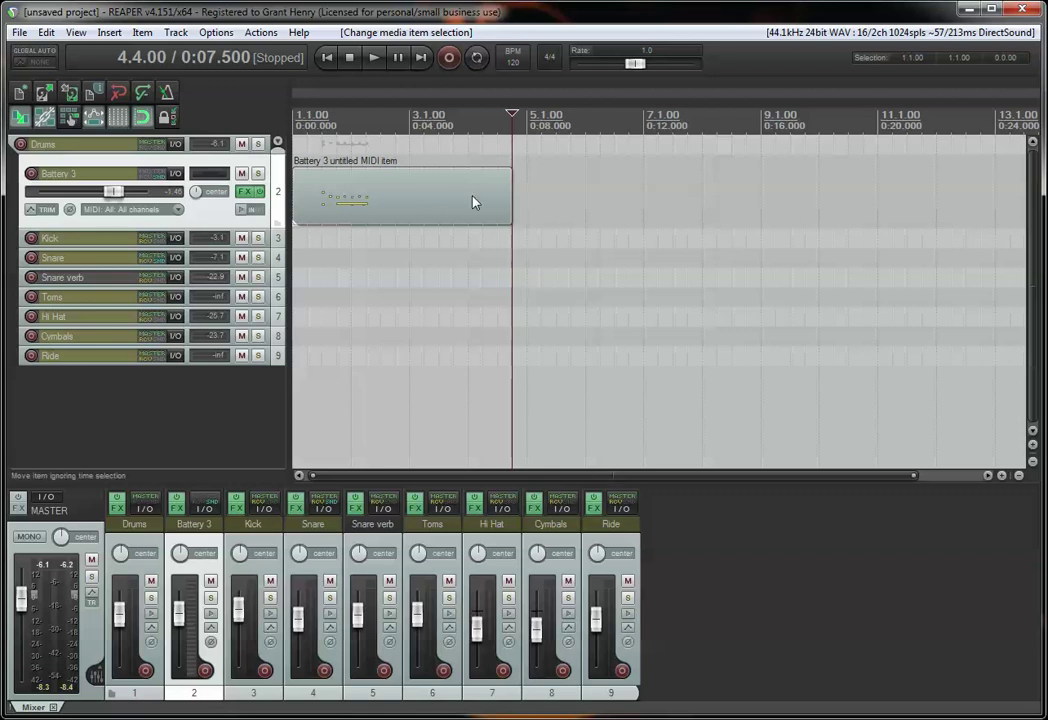
{"action": "left_click", "coordinate": [414, 206]}
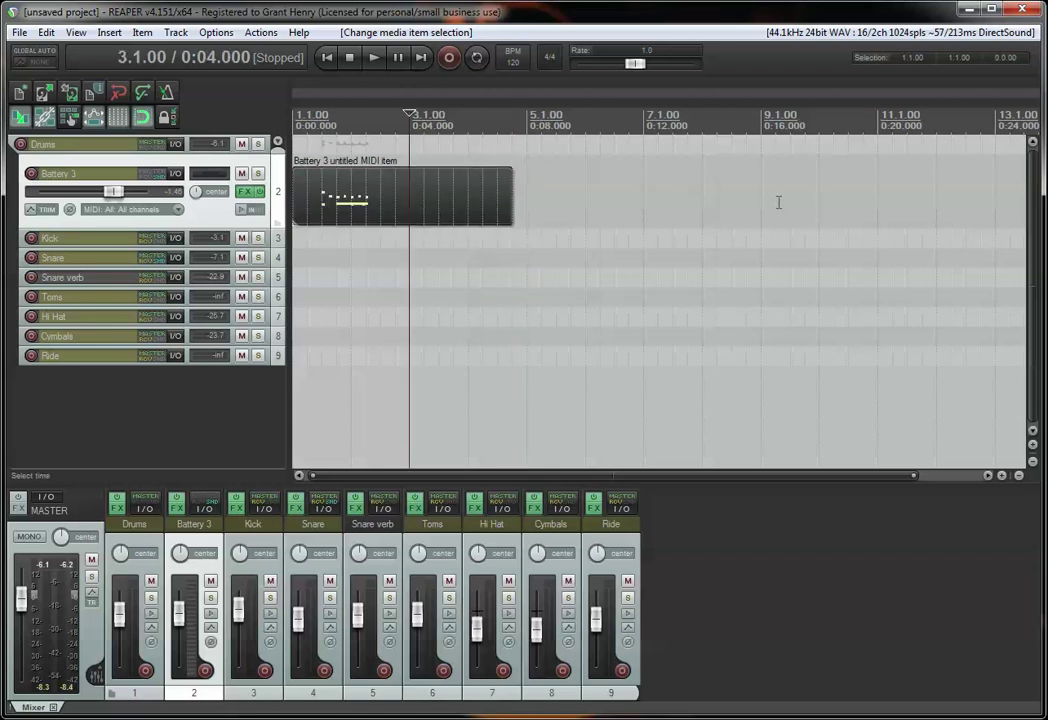
{"action": "left_click_drag", "start_coordinate": [517, 195], "coordinate": [806, 204]}
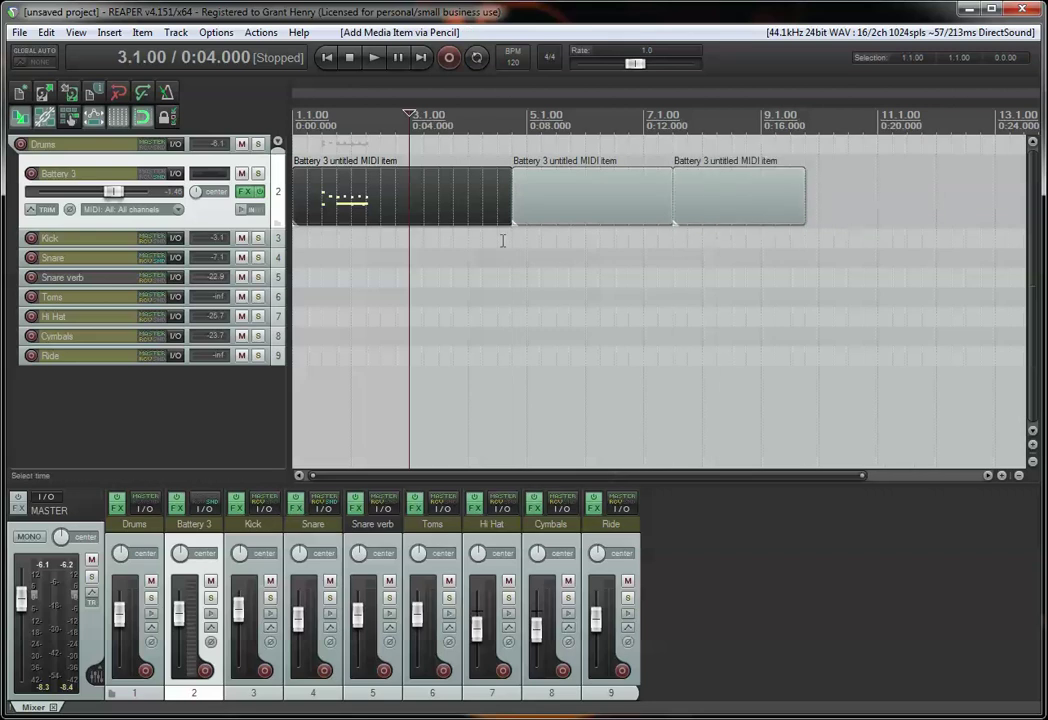
- Select all three Battery 3 MIDI items and glue them into a single item
{"action": "key", "text": "ctrl+a"}
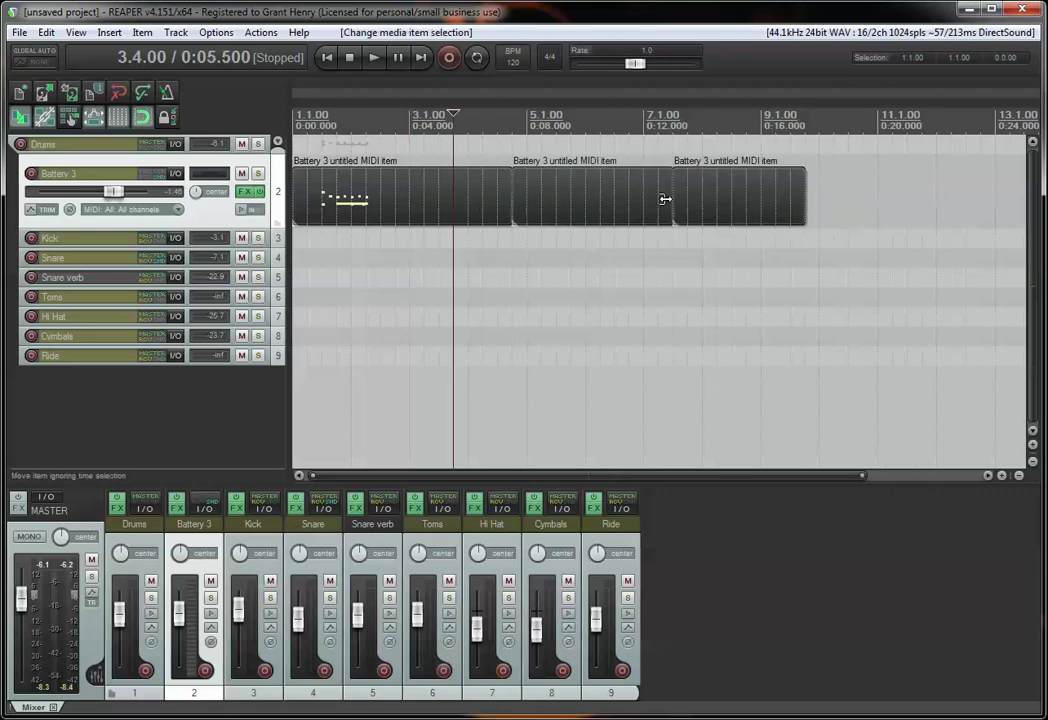
{"action": "right_click", "coordinate": [565, 208]}
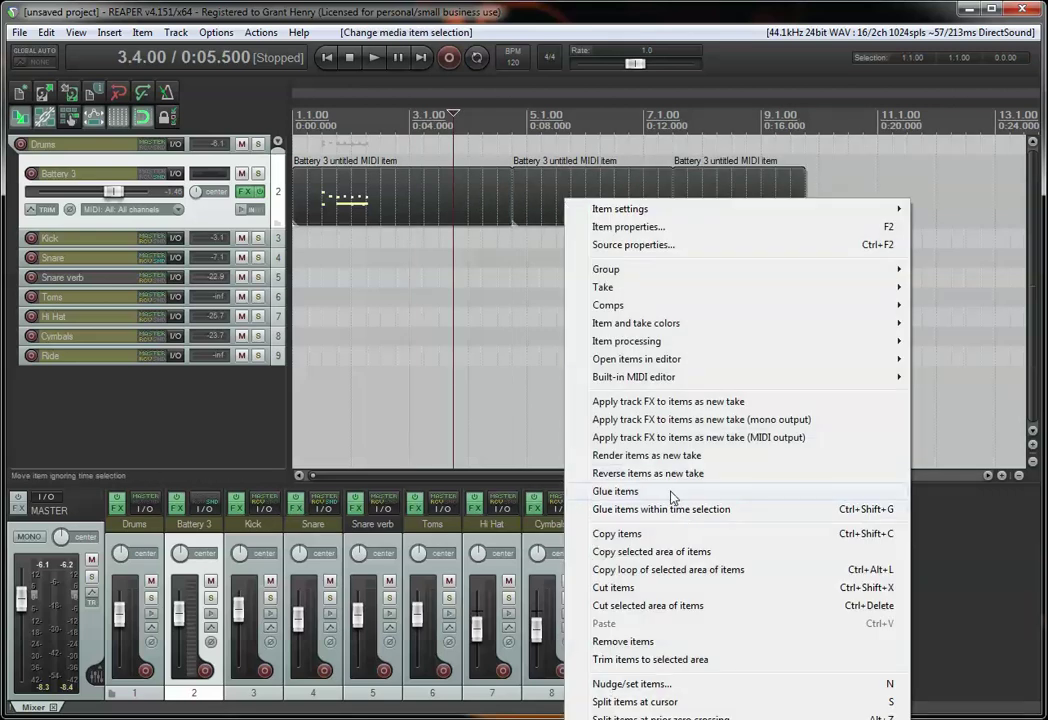
{"action": "left_click", "coordinate": [671, 494]}
{"action": "left_click", "coordinate": [428, 252]}
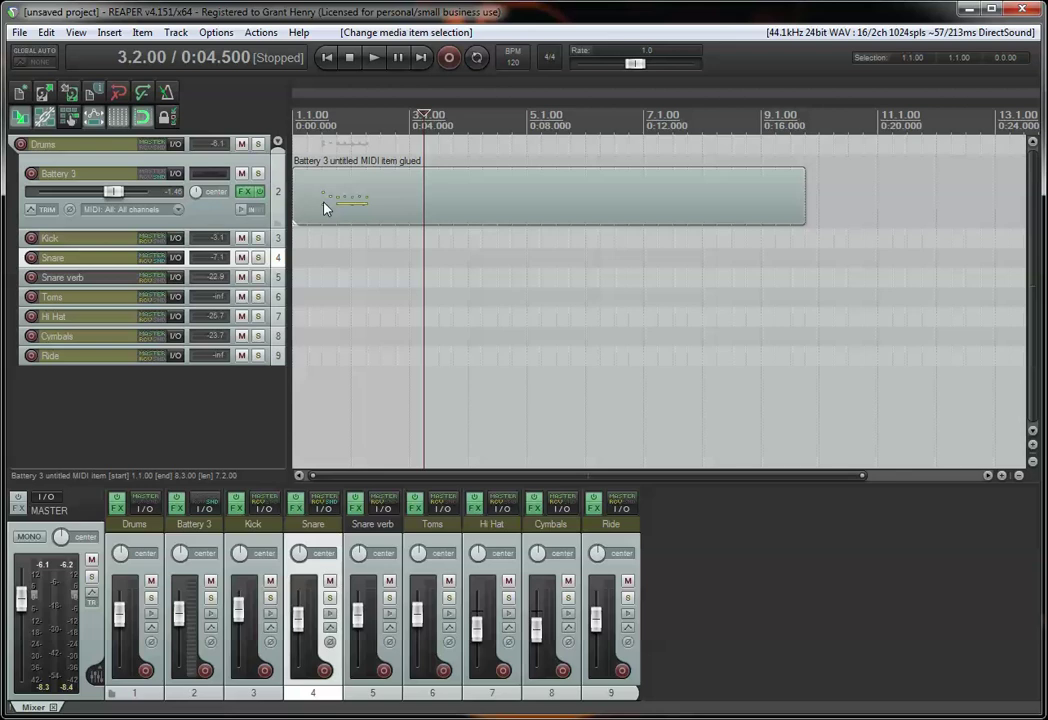
- Open the recent project "The brood 05 (new breakdown test).RPP" without saving the current project
{"action": "left_click", "coordinate": [19, 32]}
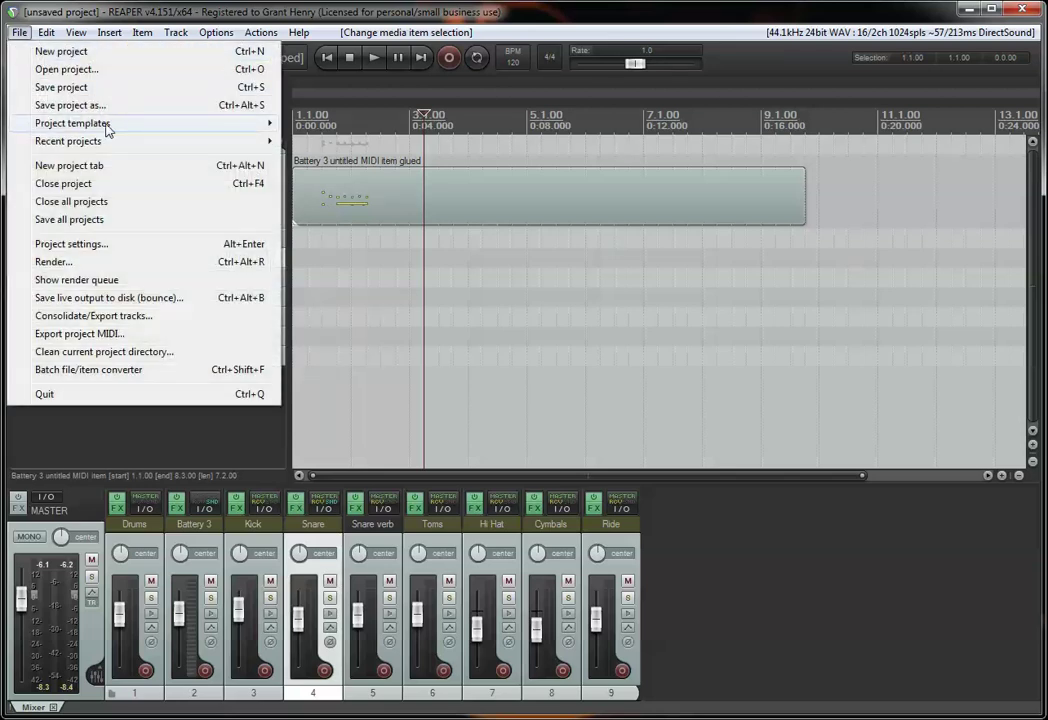
{"action": "mouse_move", "coordinate": [131, 143]}
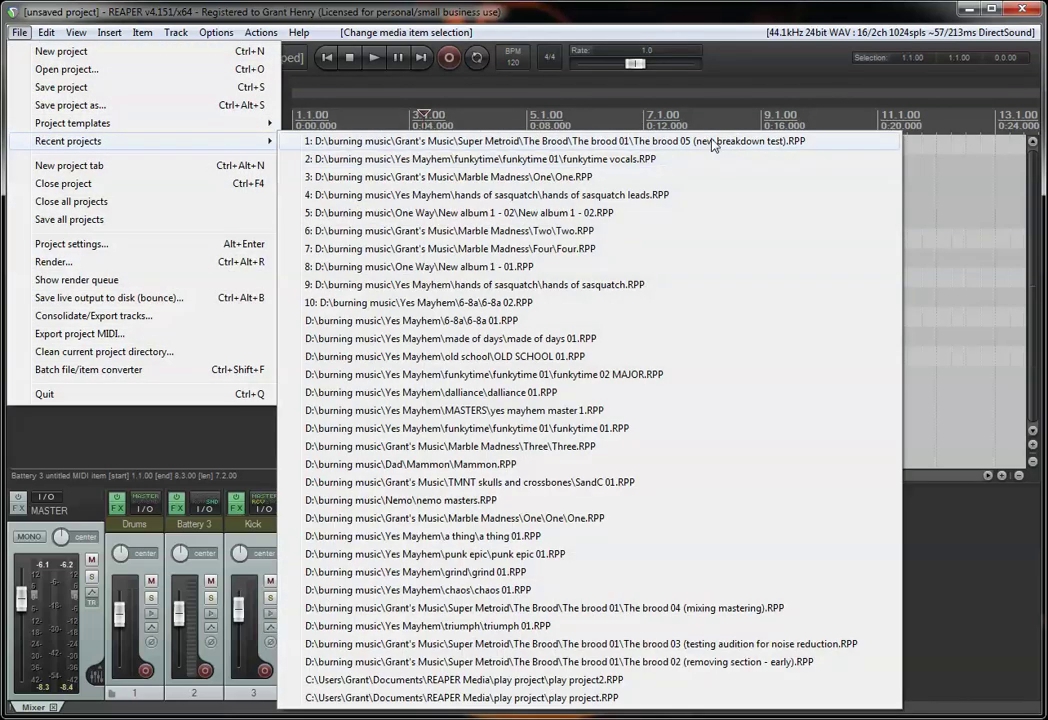
{"action": "left_click", "coordinate": [712, 143]}
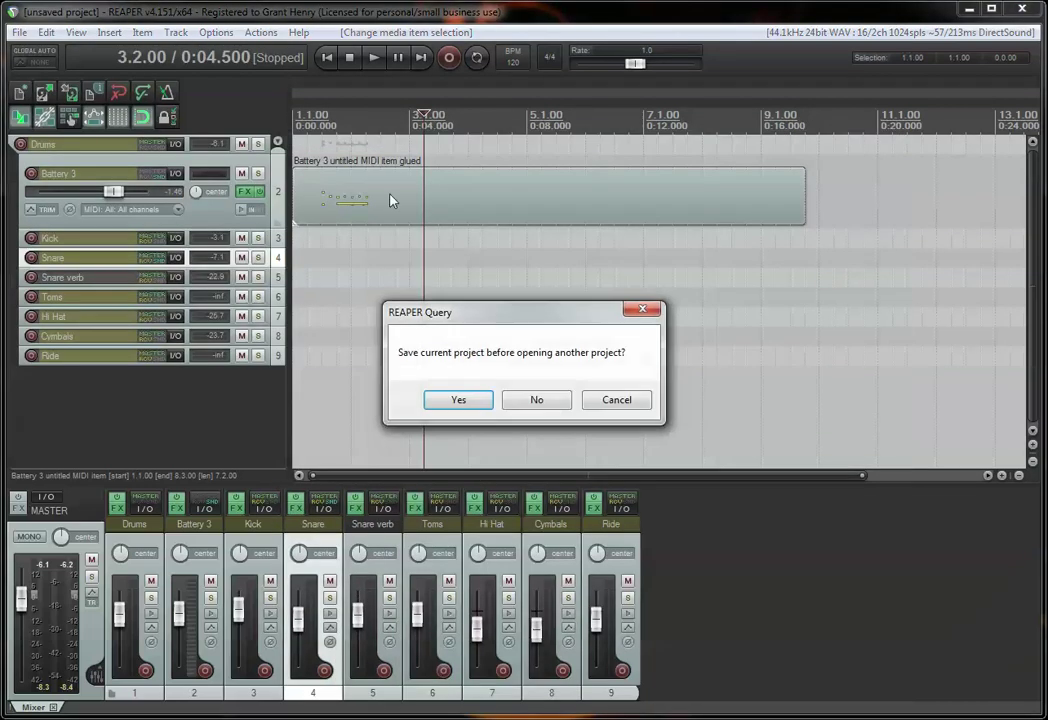
{"action": "left_click", "coordinate": [541, 400]}
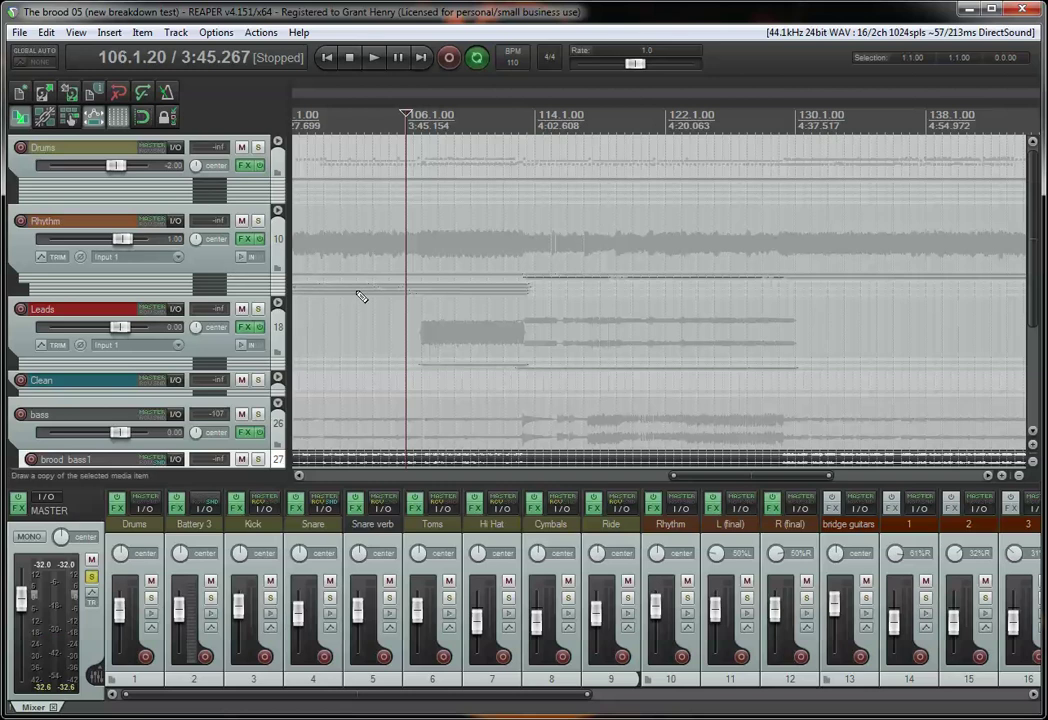
- Solo the Drums folder track, bypass the master effects, and play the song from about bar 126
{"action": "scroll", "coordinate": [361, 296], "scroll_direction": "down", "scroll_amount": 4}
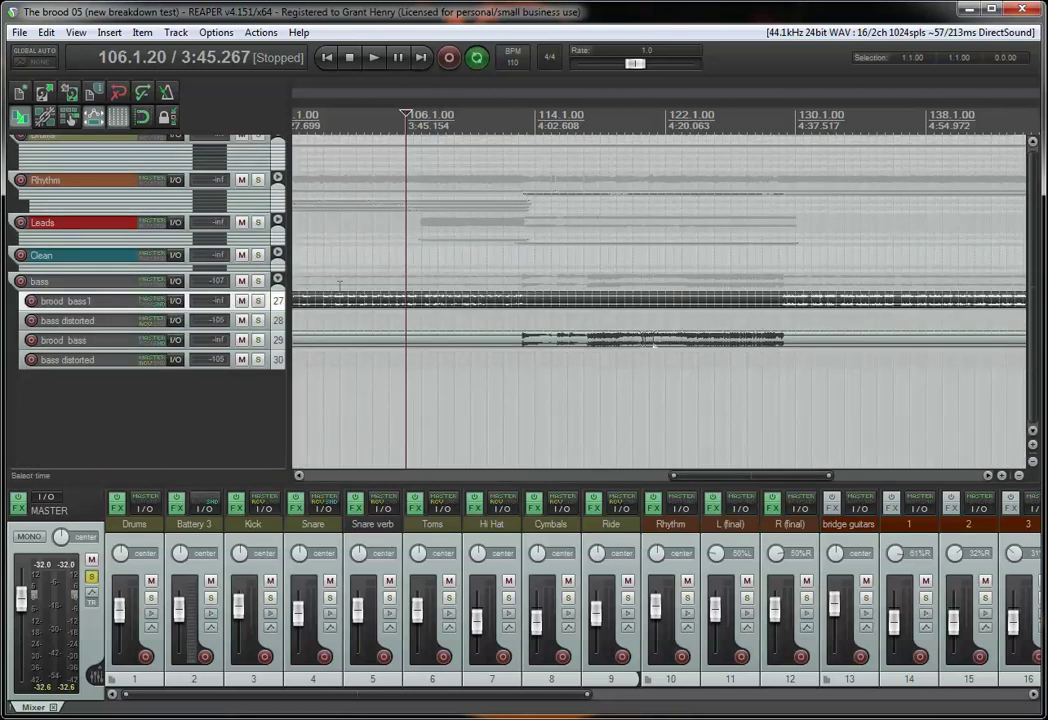
{"action": "scroll", "coordinate": [340, 285], "scroll_direction": "down", "scroll_amount": 4}
{"action": "scroll", "coordinate": [214, 251], "scroll_direction": "up", "scroll_amount": 1}
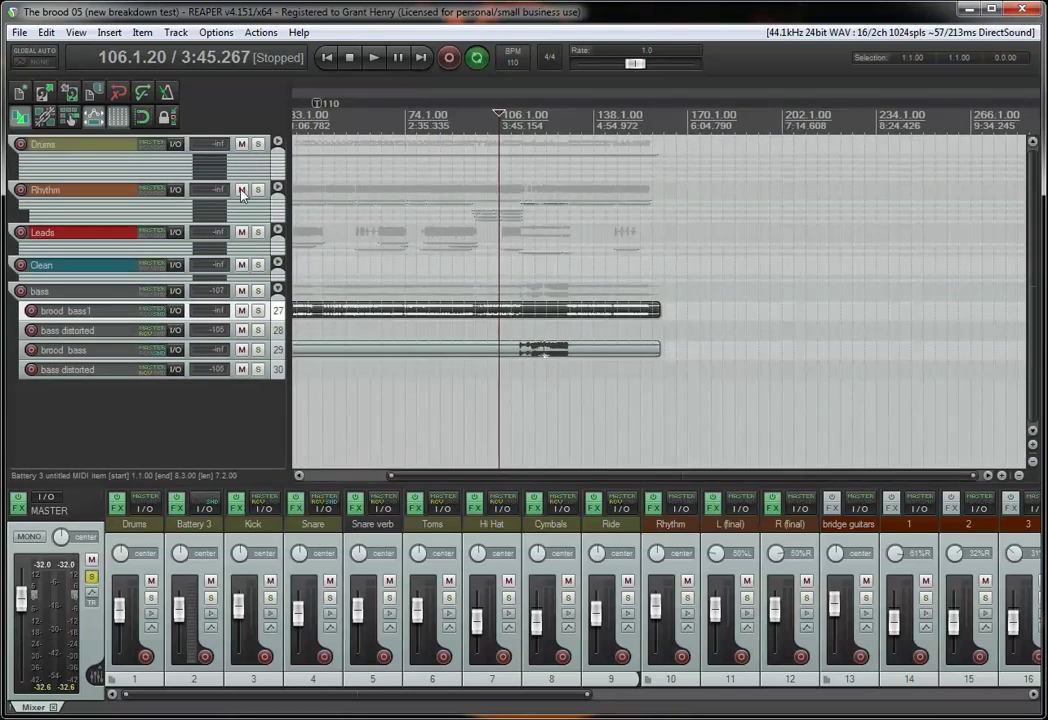
{"action": "left_click", "coordinate": [257, 145]}
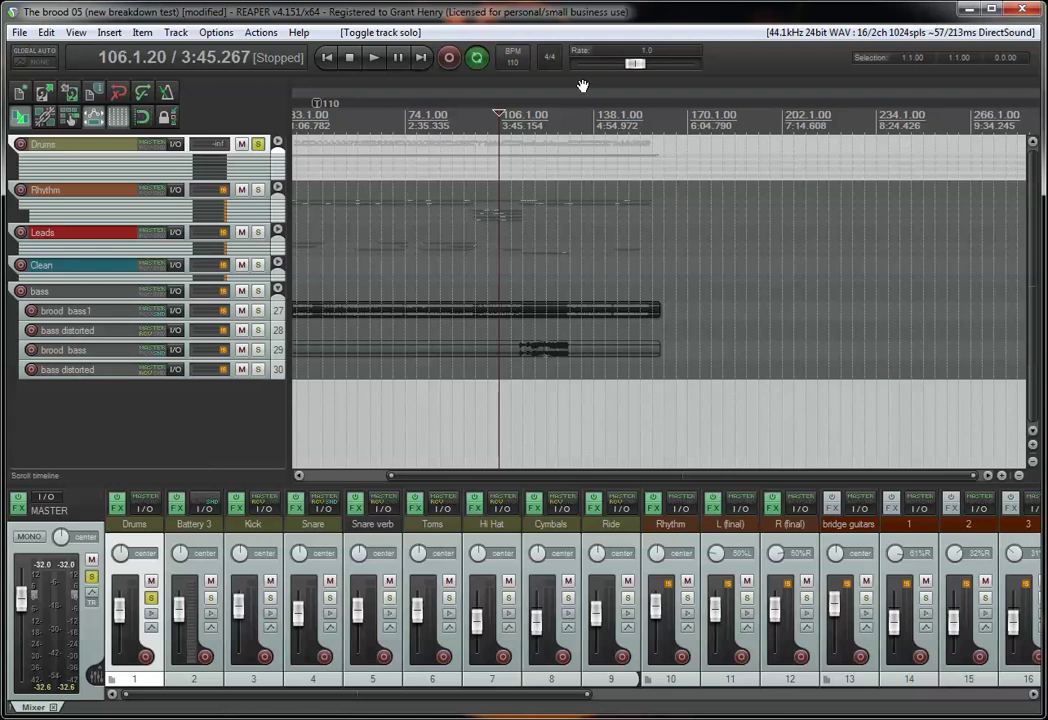
{"action": "left_click", "coordinate": [19, 501]}
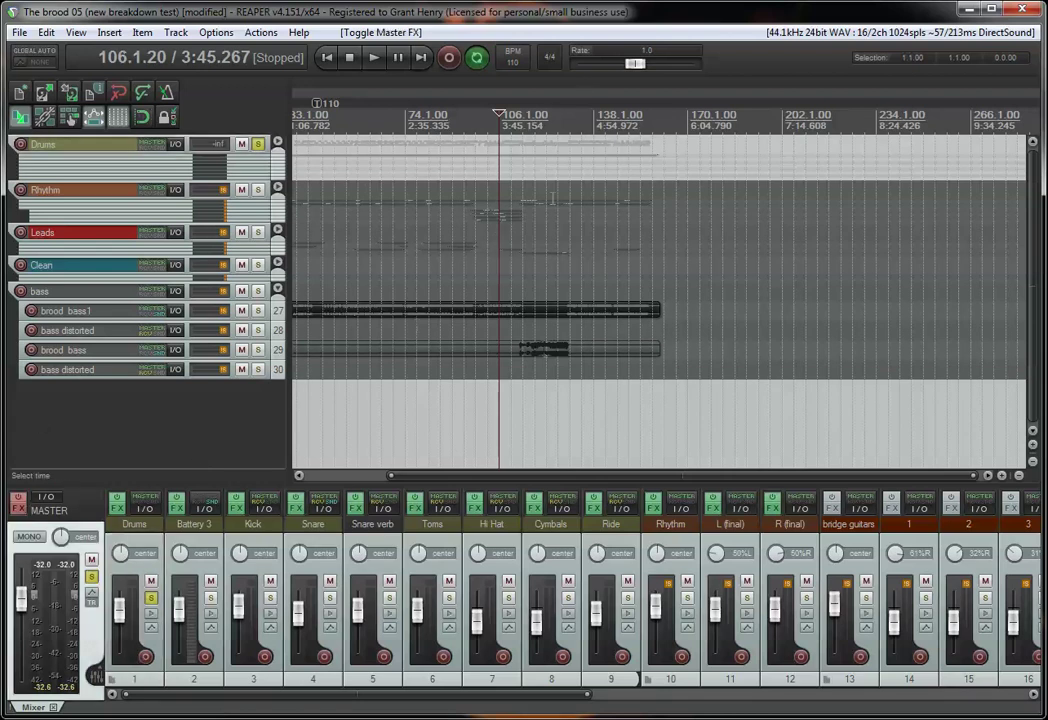
{"action": "left_click", "coordinate": [559, 123]}
{"action": "key", "text": "space"}
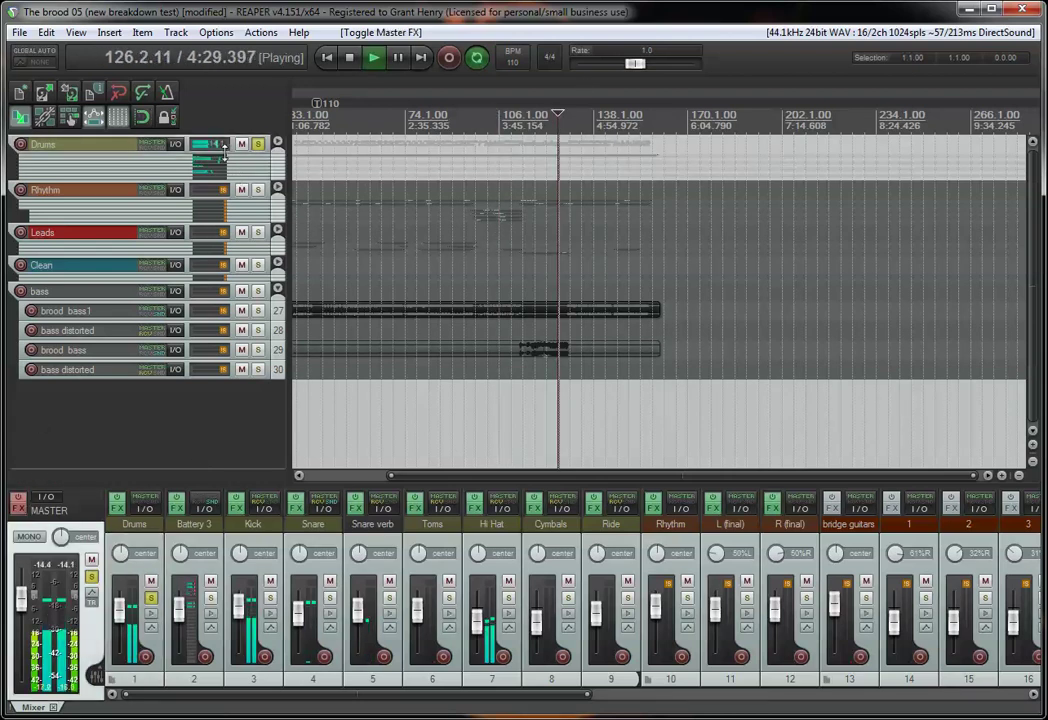
- Expand the Drums folder and open the enlarged Battery 3 track's MIDI item in the MIDI editor
{"action": "left_click", "coordinate": [226, 170]}
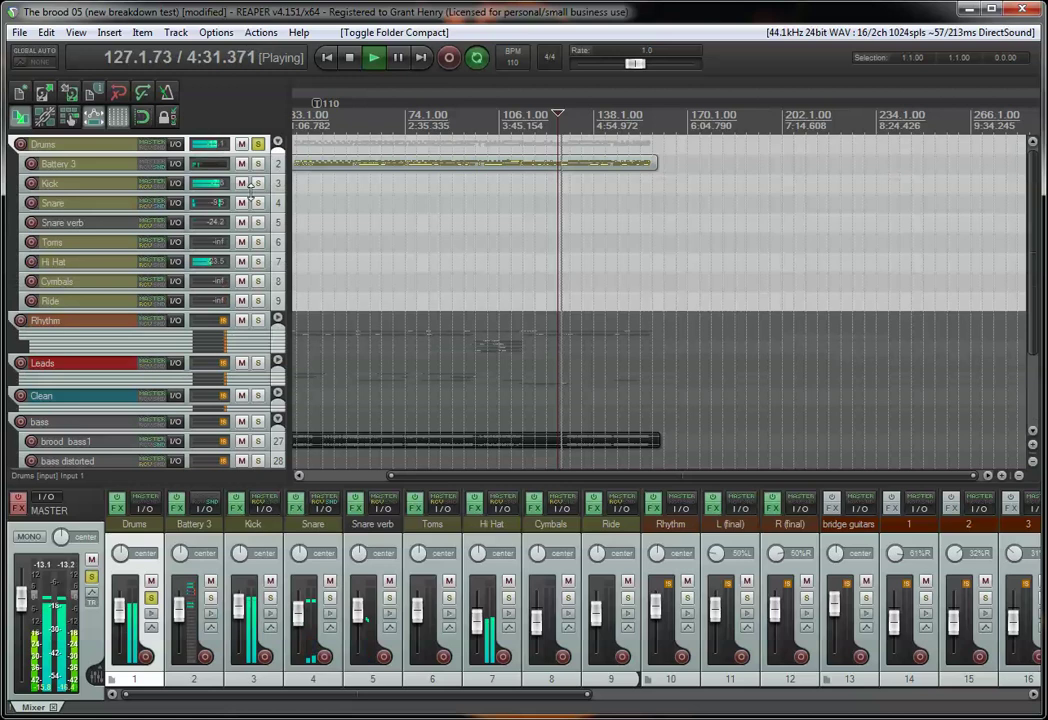
{"action": "left_click", "coordinate": [90, 163]}
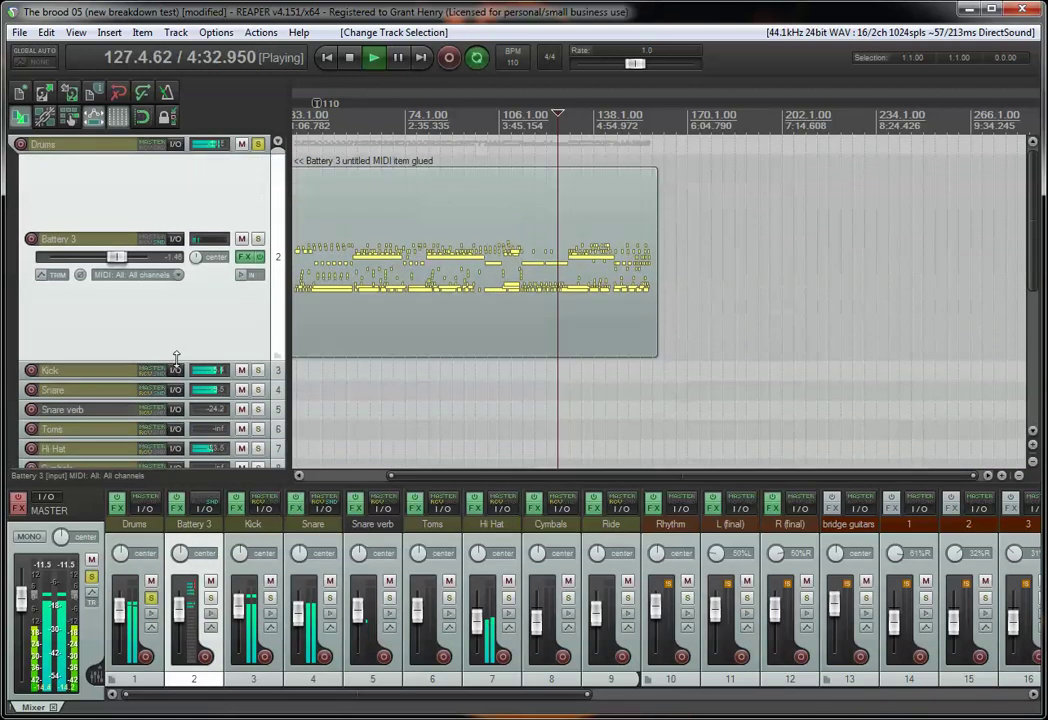
{"action": "scroll", "coordinate": [578, 304], "scroll_direction": "up", "scroll_amount": 4}
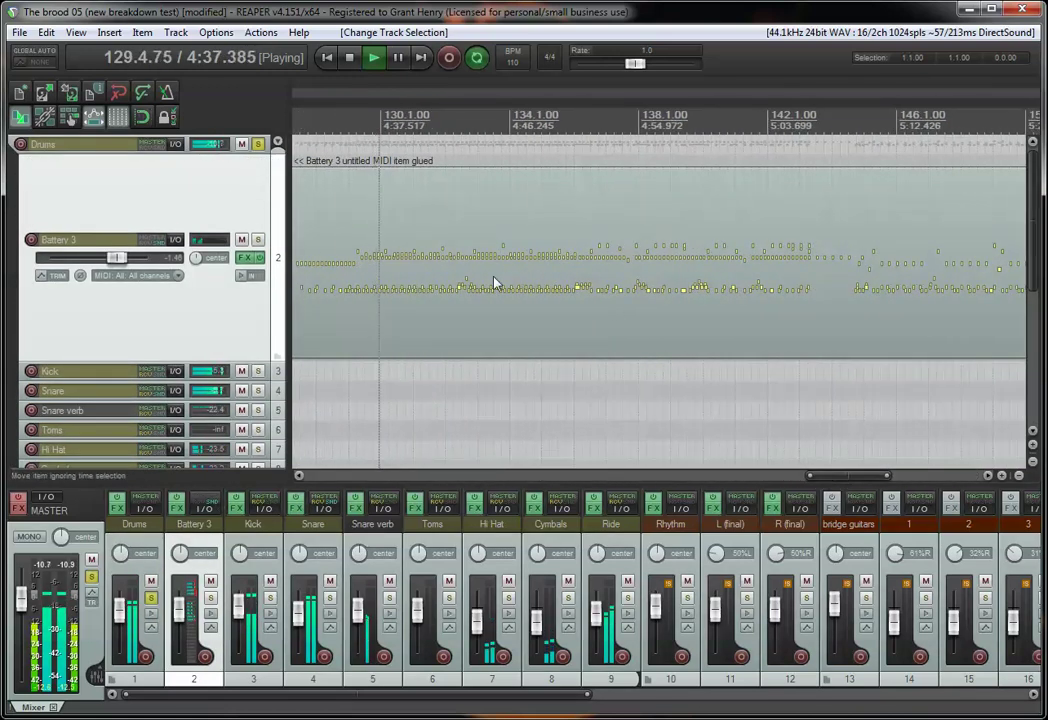
{"action": "scroll", "coordinate": [505, 288], "scroll_direction": "up", "scroll_amount": 3}
{"action": "scroll", "coordinate": [482, 276], "scroll_direction": "down", "scroll_amount": 6}
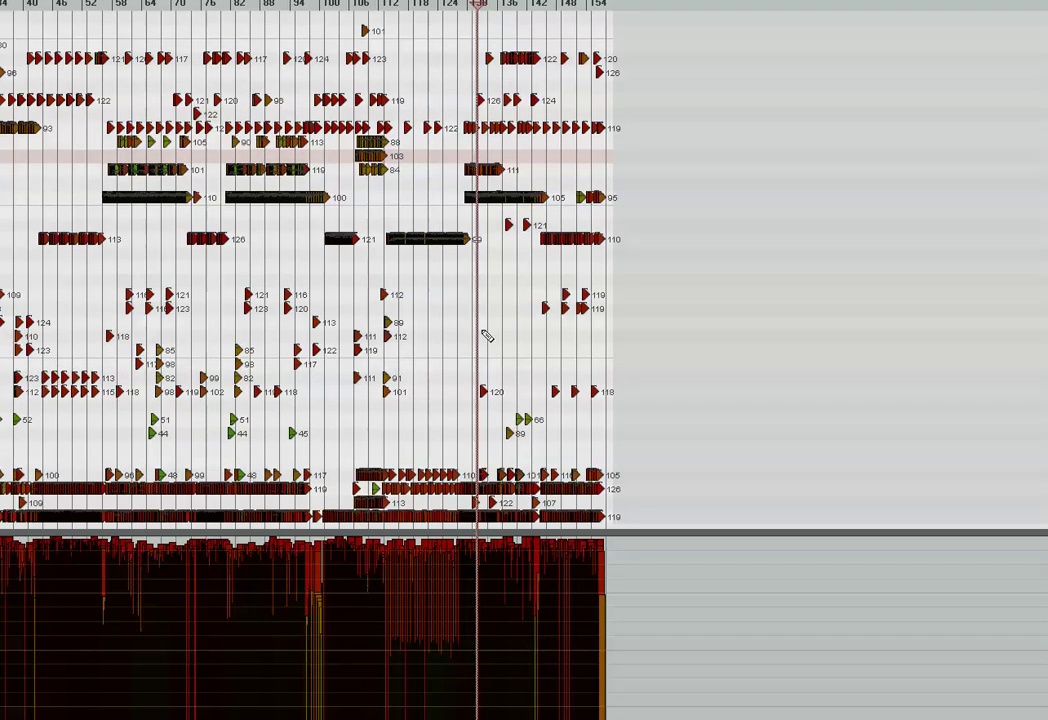
{"action": "scroll", "coordinate": [488, 333], "scroll_direction": "up", "scroll_amount": 2}
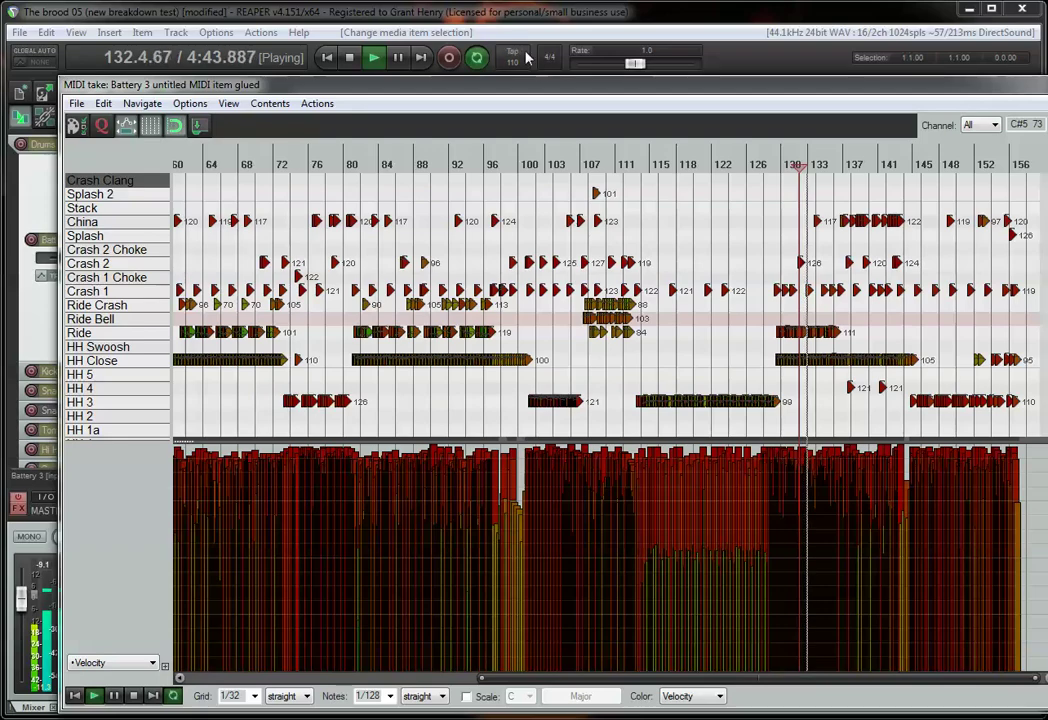
{"action": "left_click_drag", "start_coordinate": [520, 84], "coordinate": [480, 64]}
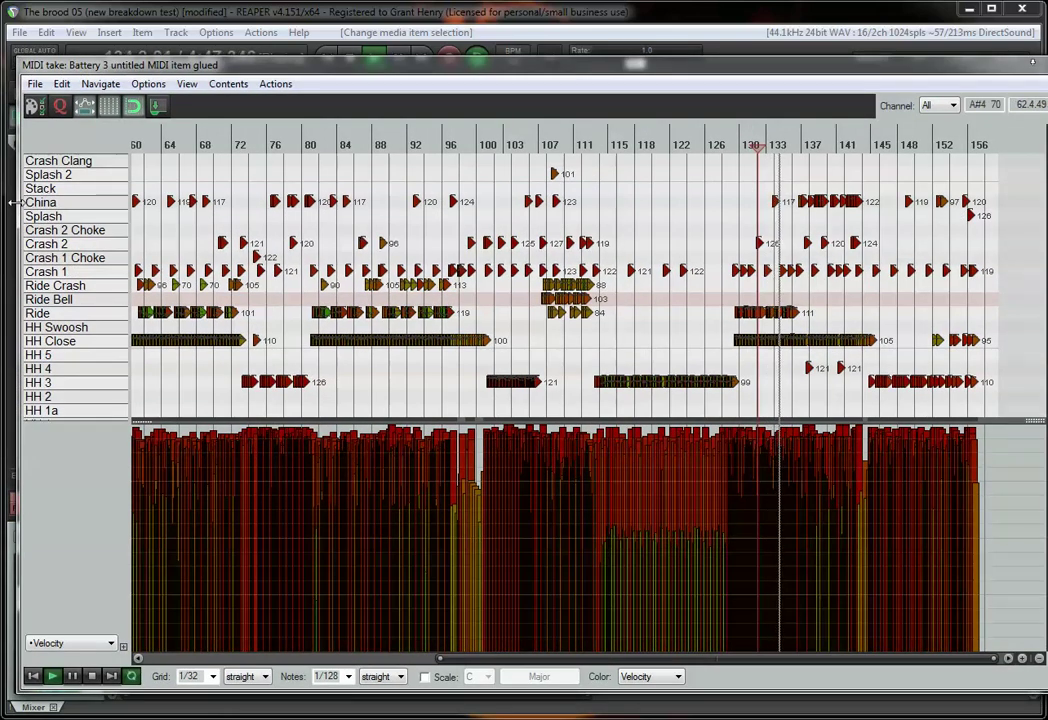
{"action": "mouse_move", "coordinate": [97, 65]}
{"action": "left_mouse_down"}
{"action": "mouse_move", "coordinate": [155, 65]}
{"action": "mouse_move", "coordinate": [114, 63]}
{"action": "left_mouse_up"}
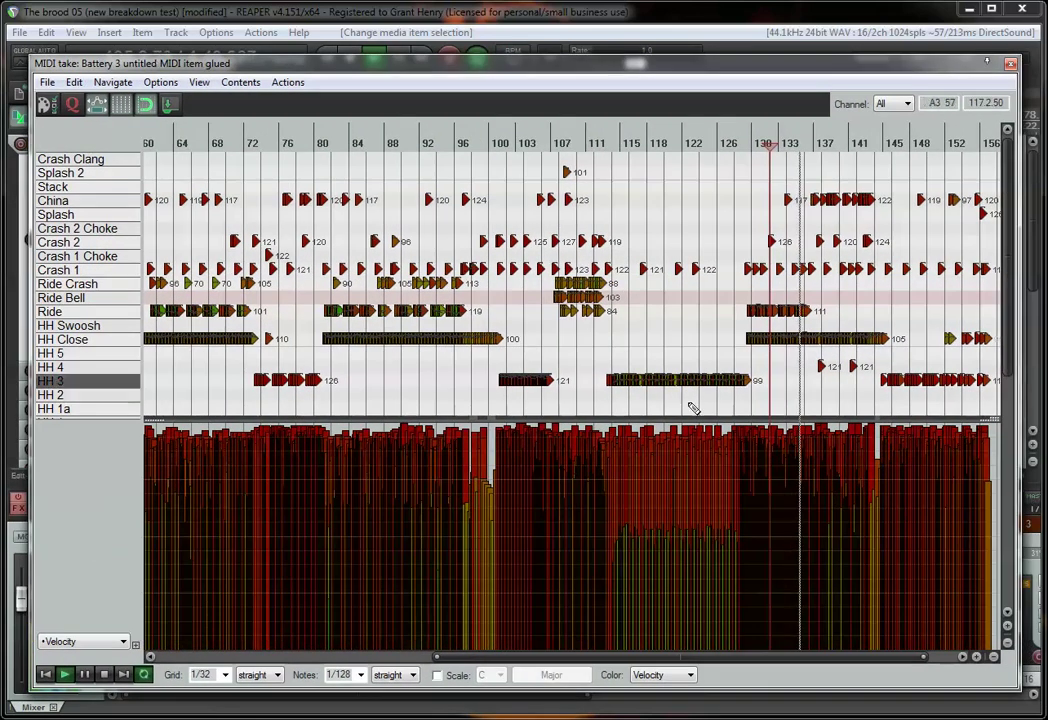
- Examine the drum notes around bars 135 to 142 during playback and shrink the velocity lane to show the rows down to Kick 1
{"action": "scroll", "coordinate": [912, 347], "scroll_direction": "up", "scroll_amount": 3}
{"action": "scroll", "coordinate": [692, 390], "scroll_direction": "up", "scroll_amount": 4}
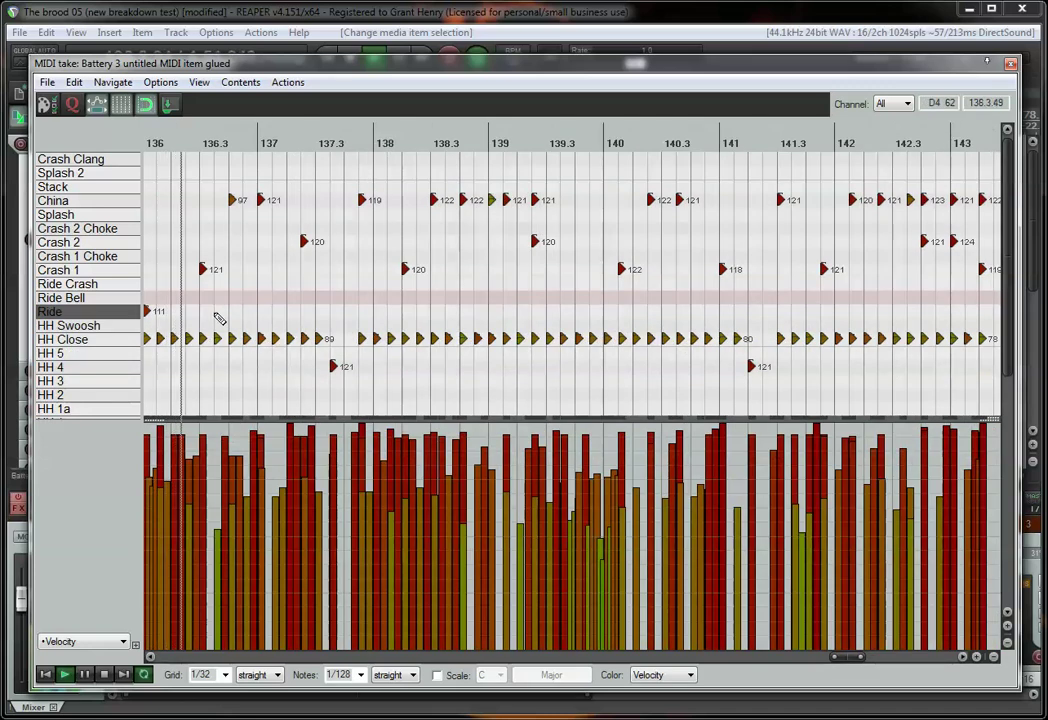
{"action": "scroll", "coordinate": [216, 320], "scroll_direction": "up", "scroll_amount": 2}
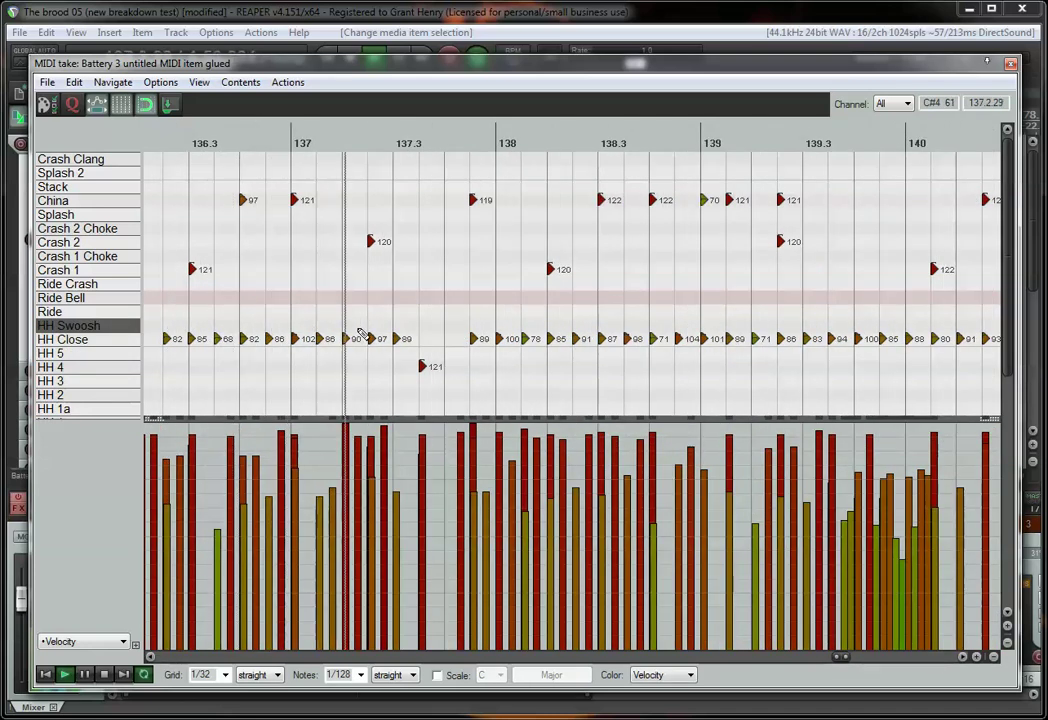
{"action": "scroll", "coordinate": [540, 360], "scroll_direction": "down", "scroll_amount": 2}
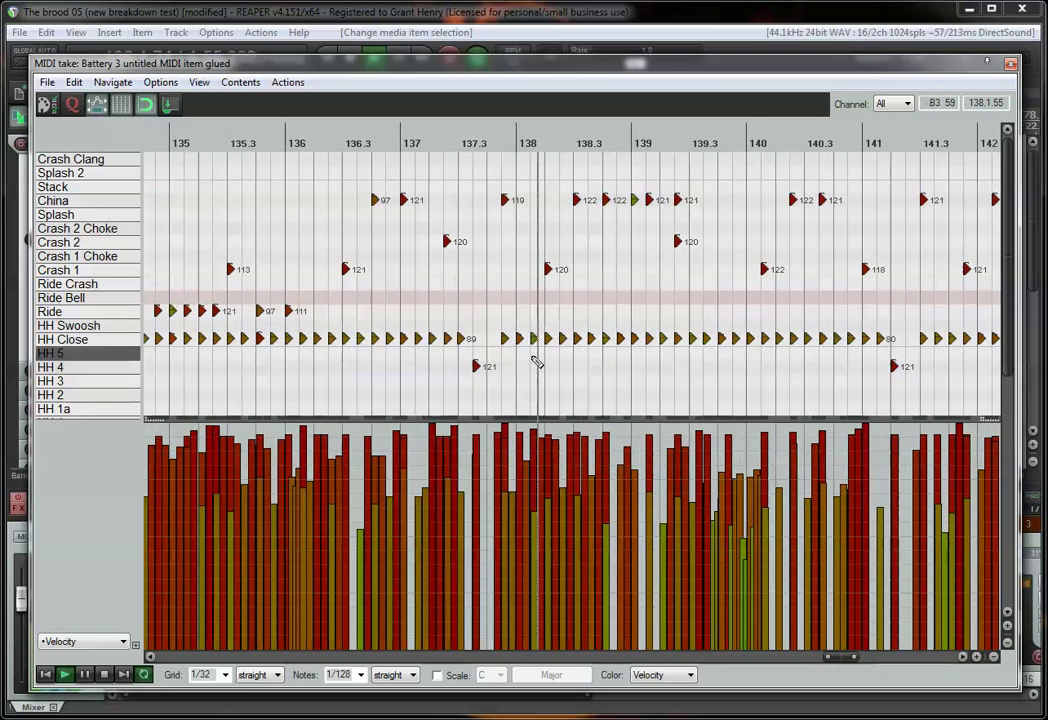
{"action": "scroll", "coordinate": [96, 323], "scroll_direction": "down", "scroll_amount": 4}
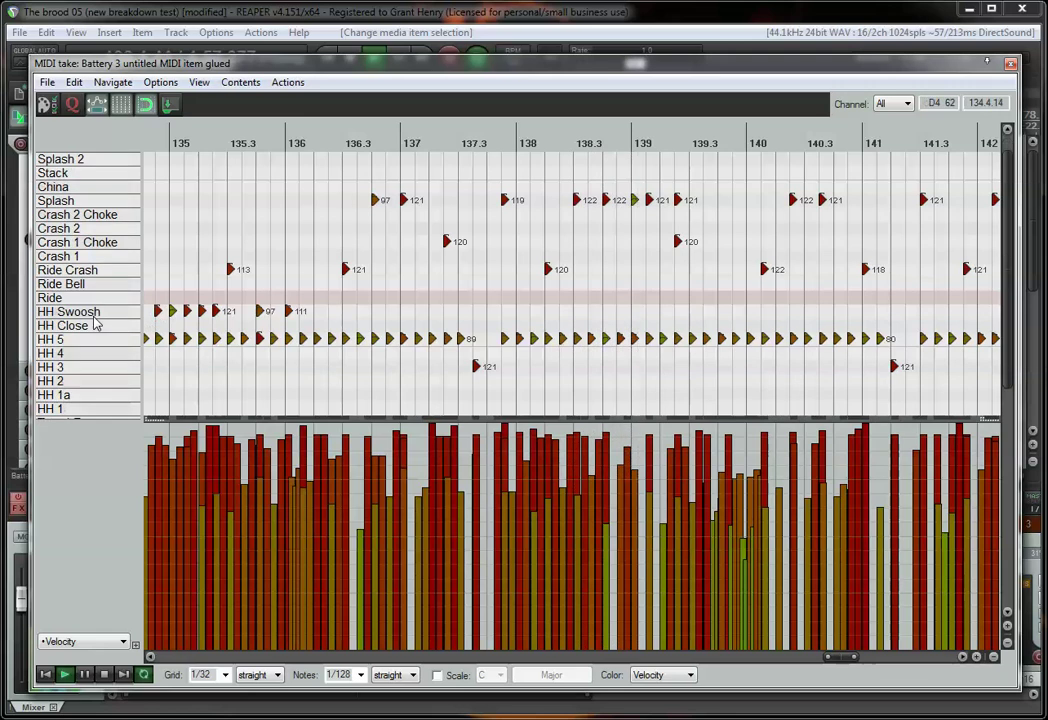
{"action": "scroll", "coordinate": [96, 323], "scroll_direction": "down", "scroll_amount": 2}
{"action": "scroll", "coordinate": [98, 323], "scroll_direction": "up", "scroll_amount": 1}
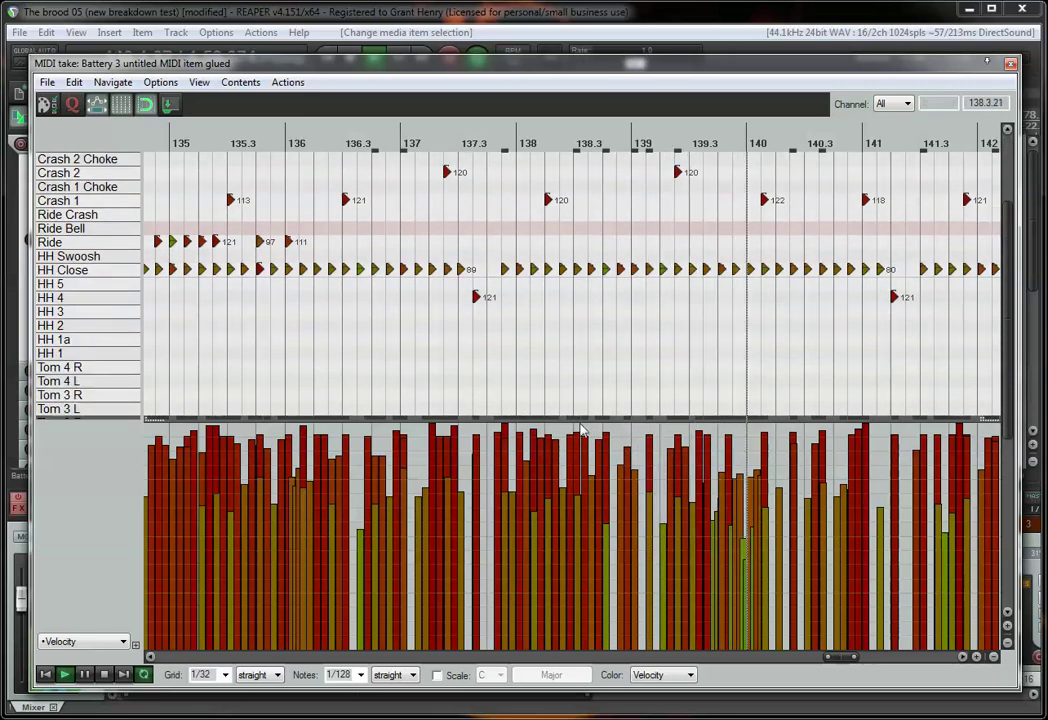
{"action": "left_click_drag", "start_coordinate": [190, 420], "coordinate": [190, 612]}
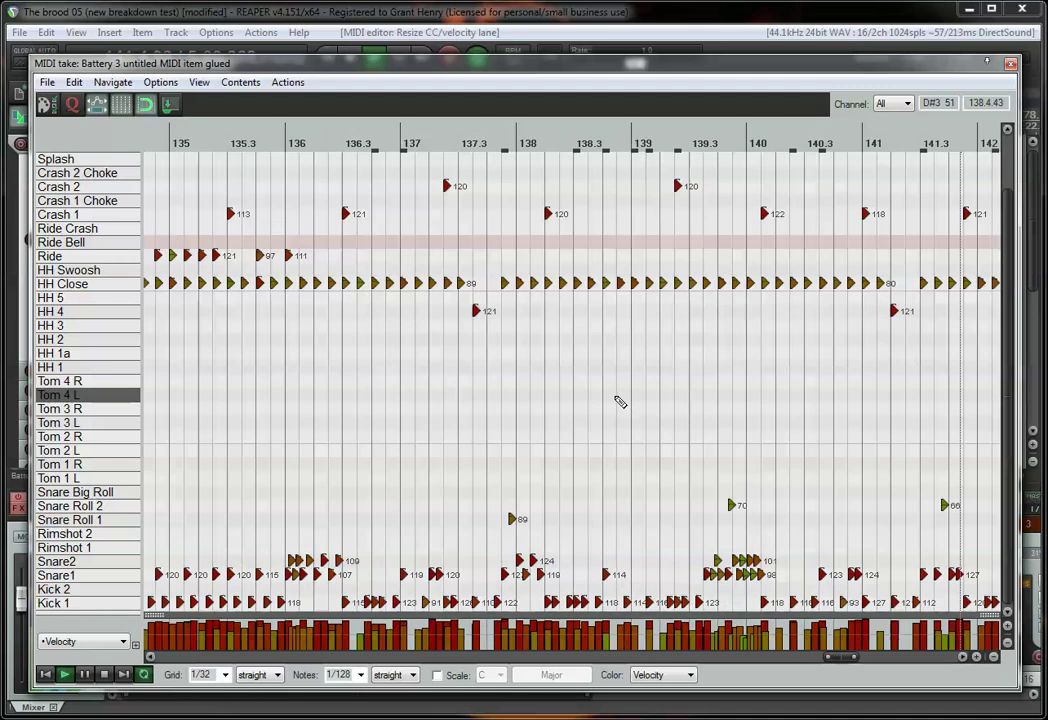
- Stop playback, enlarge the velocity lane, and examine the velocity variation of the drum notes across the whole song
{"action": "key", "text": "space"}
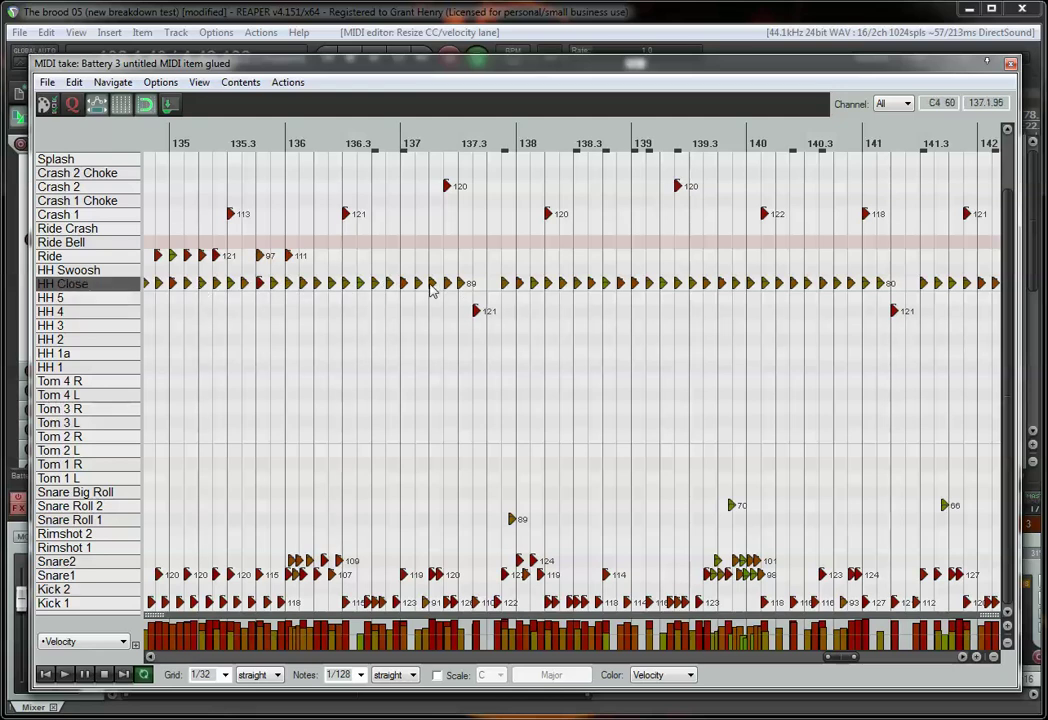
{"action": "scroll", "coordinate": [714, 352], "scroll_direction": "down", "scroll_amount": 10}
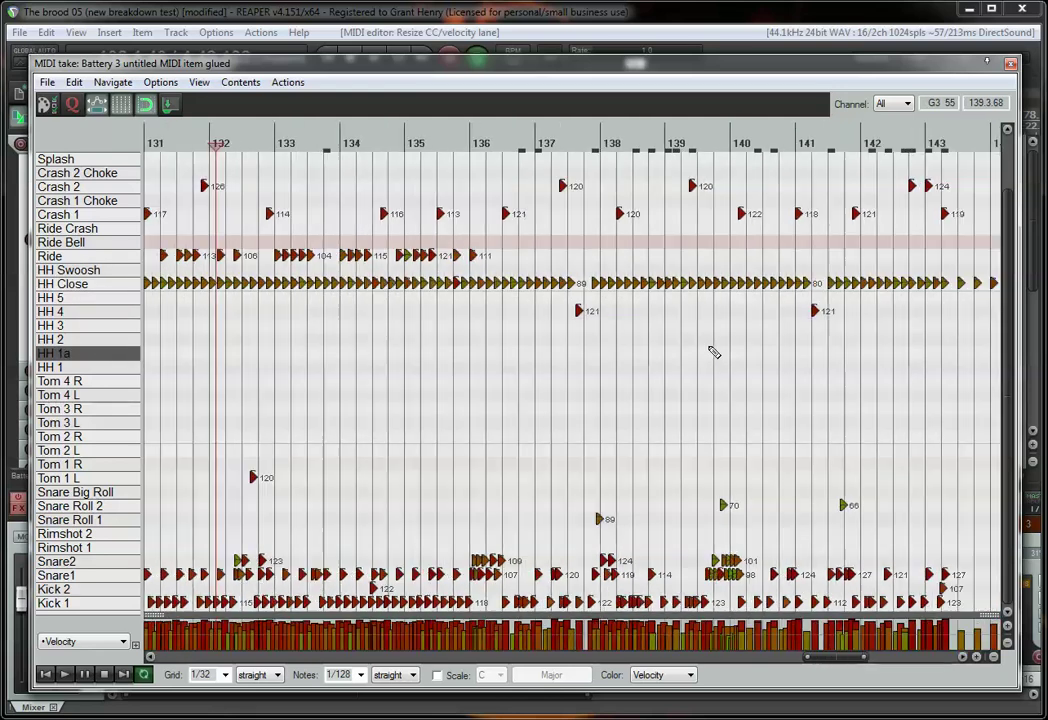
{"action": "scroll", "coordinate": [414, 341], "scroll_direction": "down", "scroll_amount": 4}
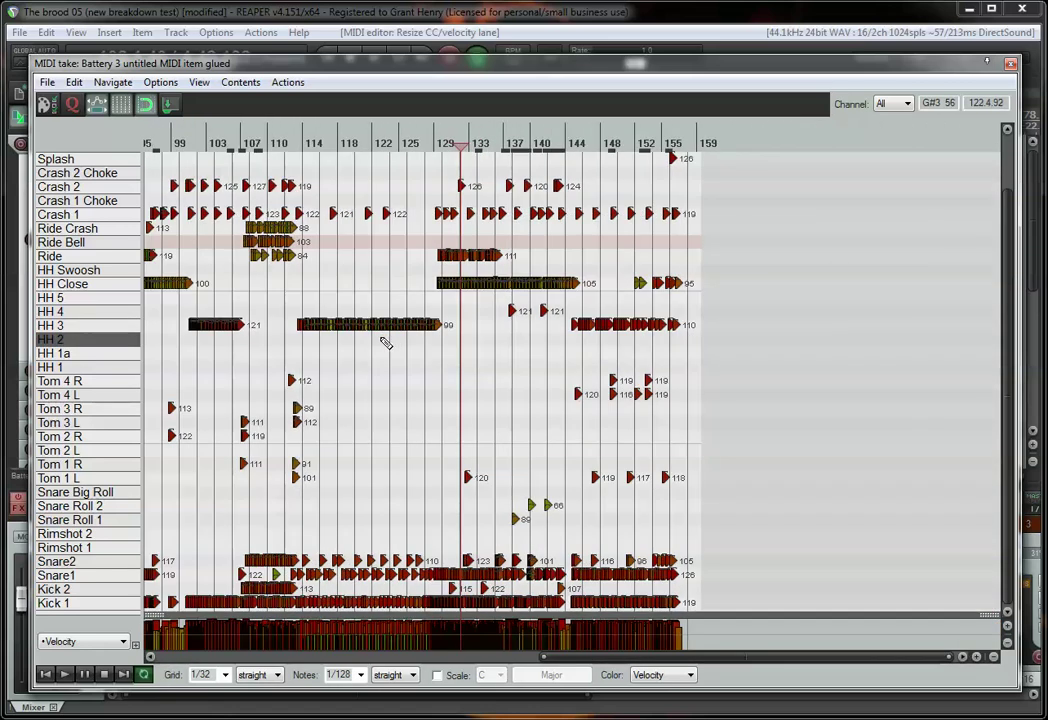
{"action": "left_click_drag", "start_coordinate": [340, 612], "coordinate": [340, 376]}
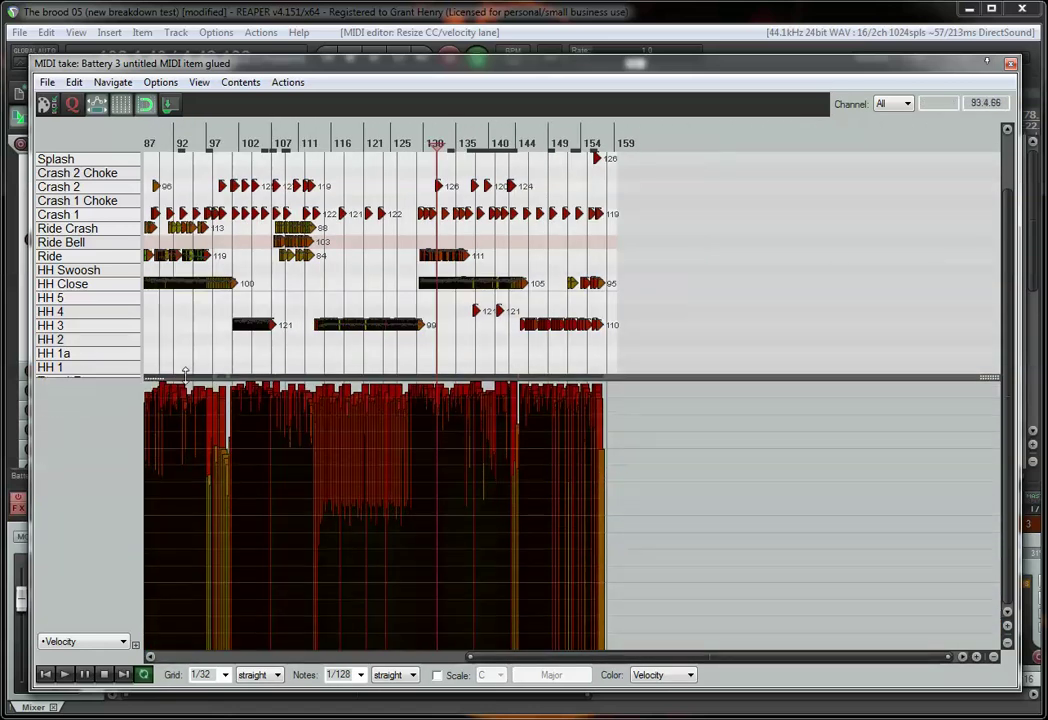
{"action": "scroll", "coordinate": [325, 432], "scroll_direction": "up", "scroll_amount": 2}
{"action": "scroll", "coordinate": [328, 428], "scroll_direction": "up", "scroll_amount": 2}
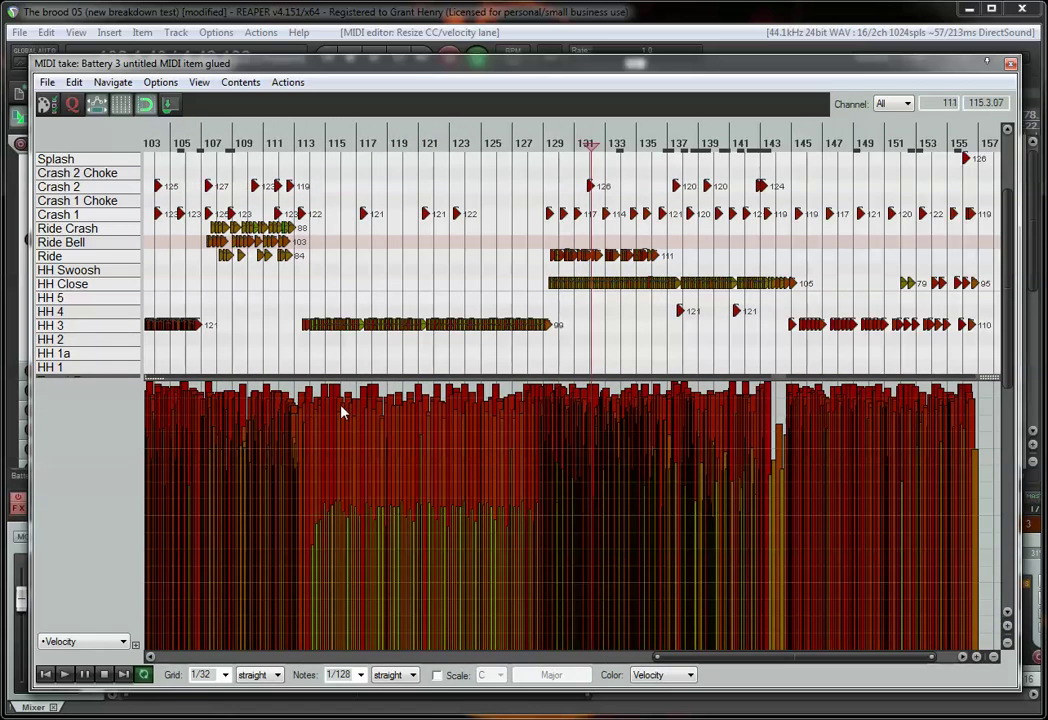
{"action": "scroll", "coordinate": [285, 458], "scroll_direction": "down", "scroll_amount": 10}
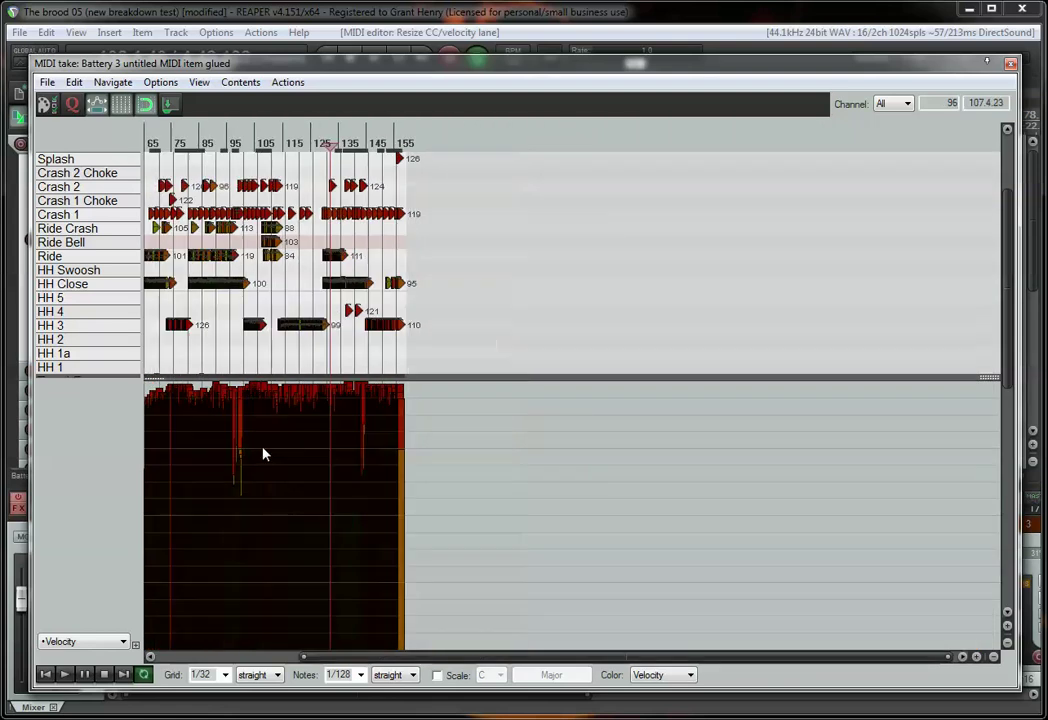
{"action": "scroll", "coordinate": [204, 655], "scroll_direction": "up", "scroll_amount": 1}
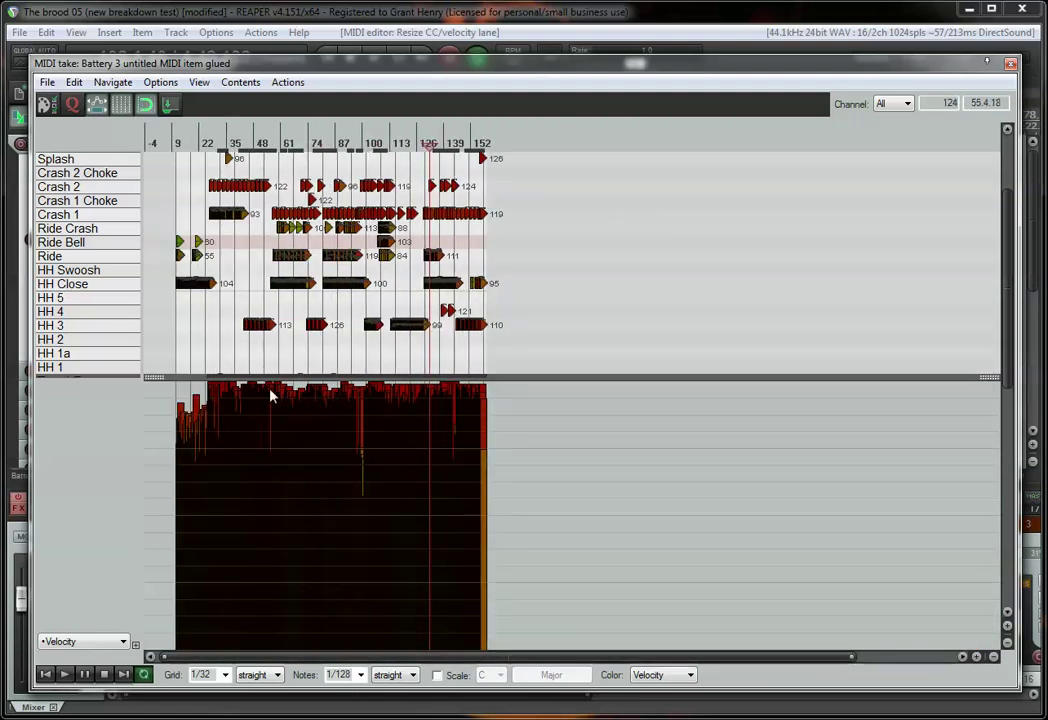
{"action": "scroll", "coordinate": [229, 423], "scroll_direction": "up", "scroll_amount": 4}
{"action": "scroll", "coordinate": [400, 428], "scroll_direction": "left", "scroll_amount": 3}
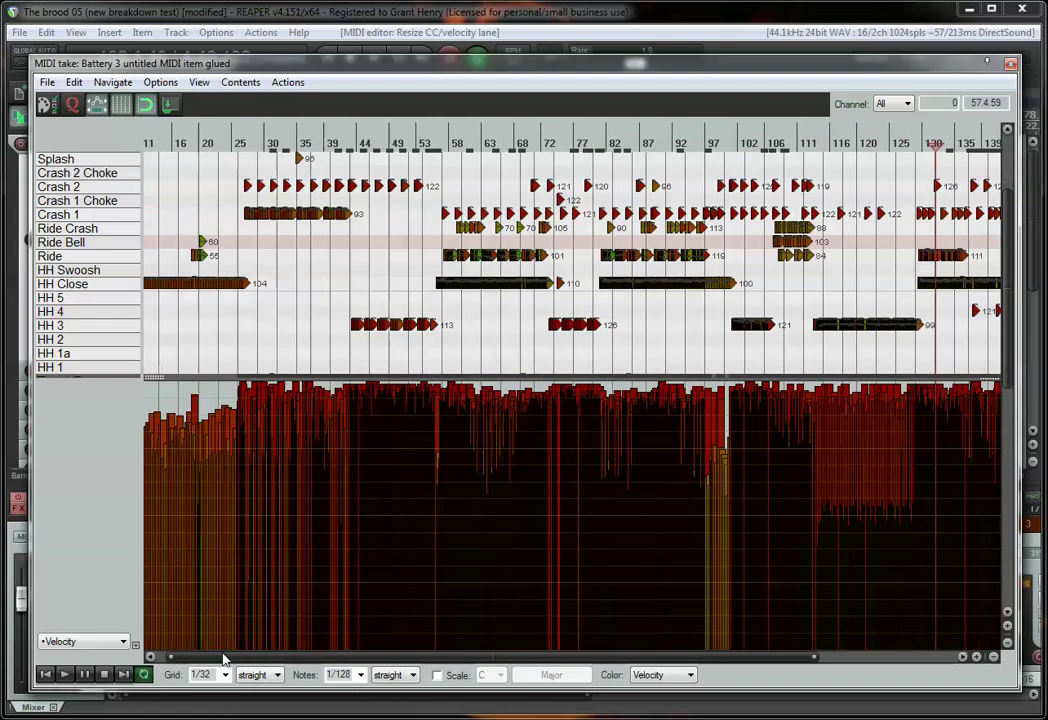
{"action": "scroll", "coordinate": [300, 420], "scroll_direction": "down", "scroll_amount": 2}
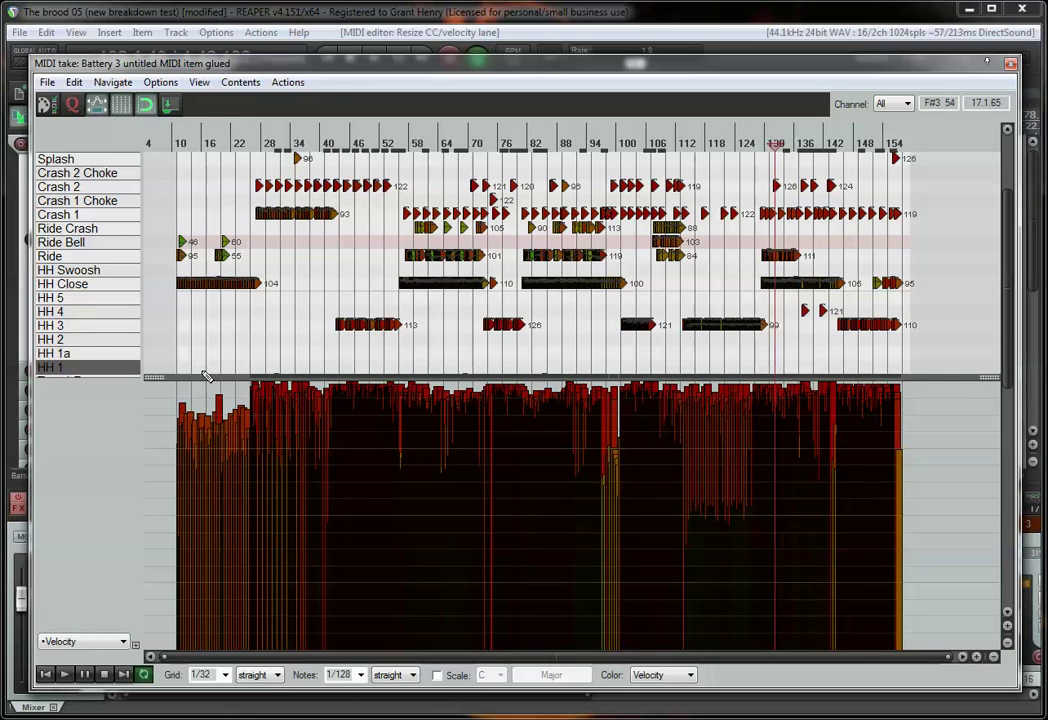
- Shrink the velocity lane to show the drum rows from China to Kick 1 and move the MIDI editor window slightly up
{"action": "left_click_drag", "start_coordinate": [155, 381], "coordinate": [230, 628]}
{"action": "scroll", "coordinate": [823, 367], "scroll_direction": "up", "scroll_amount": 2}
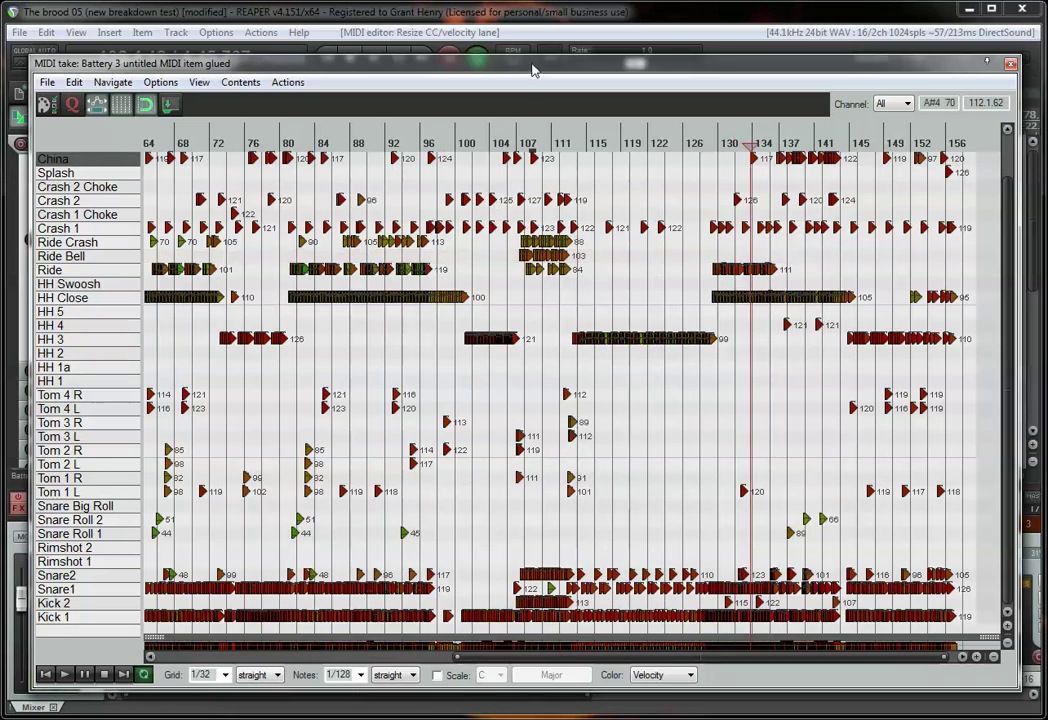
{"action": "mouse_move", "coordinate": [533, 70]}
{"action": "left_mouse_down"}
{"action": "mouse_move", "coordinate": [540, 77]}
{"action": "mouse_move", "coordinate": [536, 68]}
{"action": "left_mouse_up"}
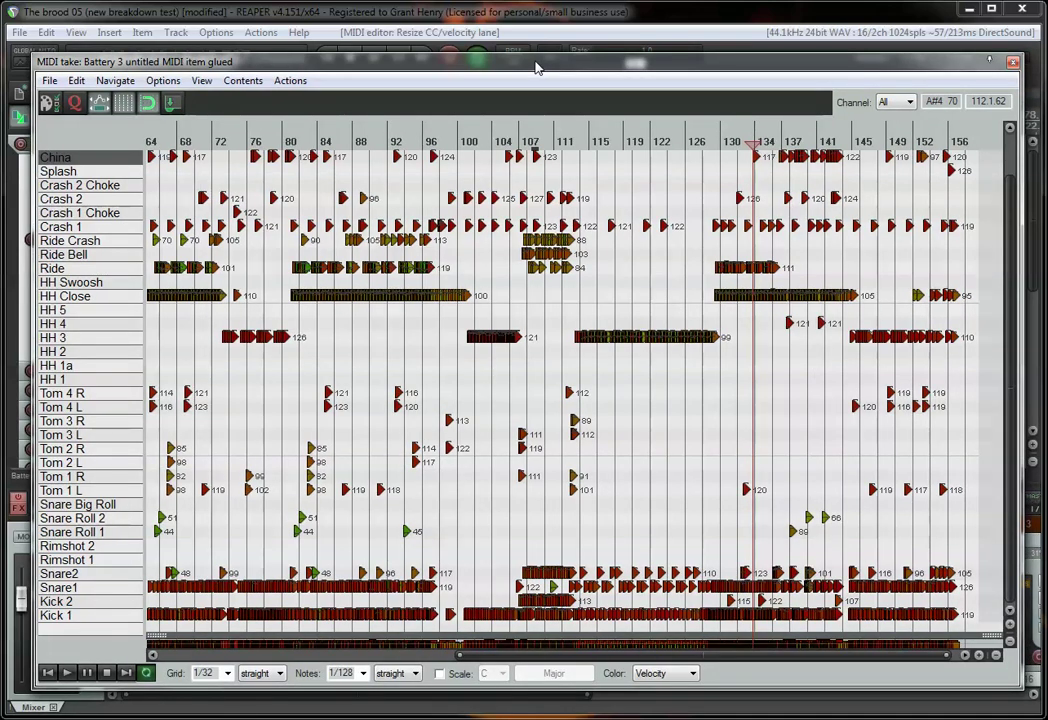
{"action": "left_click_drag", "start_coordinate": [536, 68], "coordinate": [536, 62]}
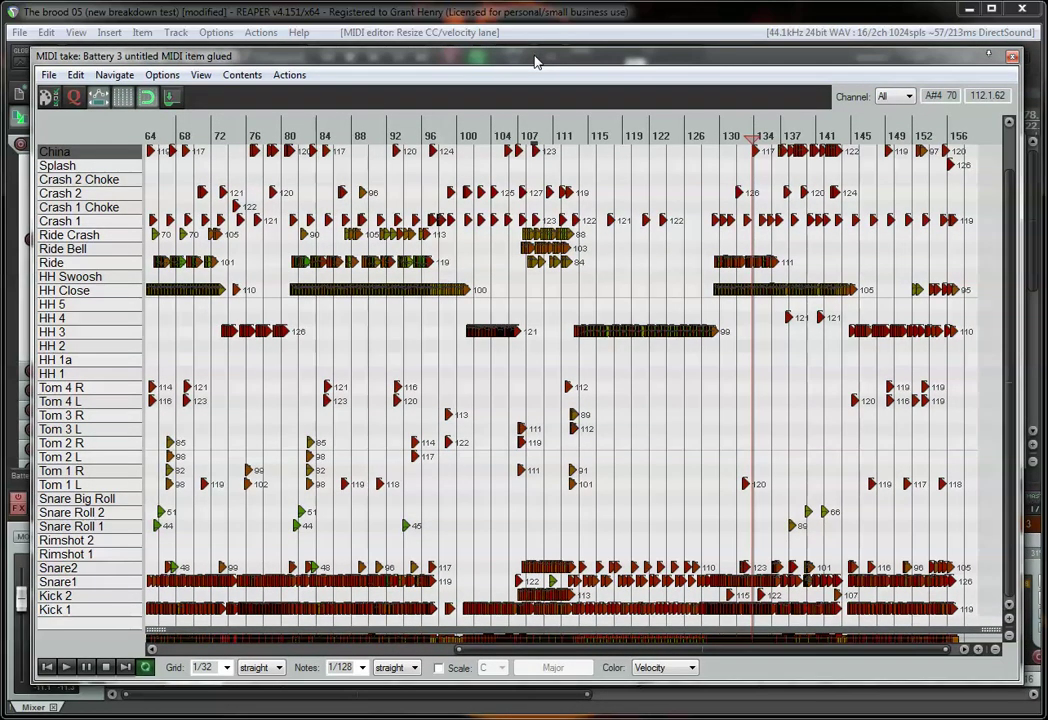
{"action": "left_click_drag", "start_coordinate": [535, 62], "coordinate": [535, 56]}
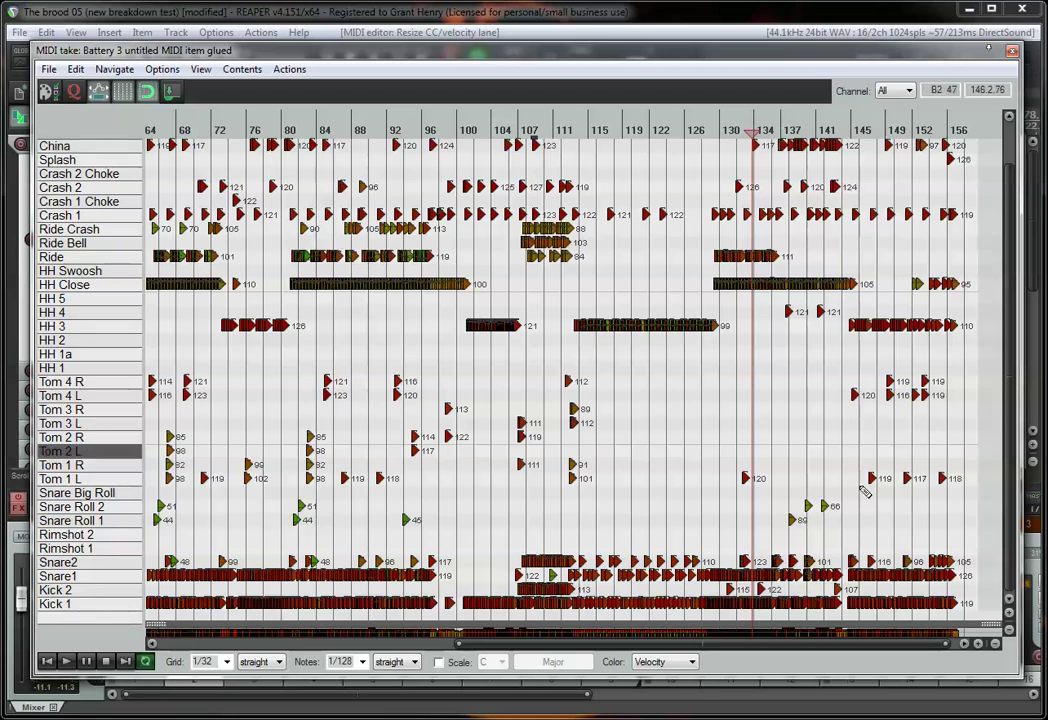
- Shift the MIDI editor window slightly aside and play the song from about bar 140
{"action": "scroll", "coordinate": [790, 525], "scroll_direction": "up", "scroll_amount": 3}
{"action": "scroll", "coordinate": [907, 484], "scroll_direction": "up", "scroll_amount": 3}
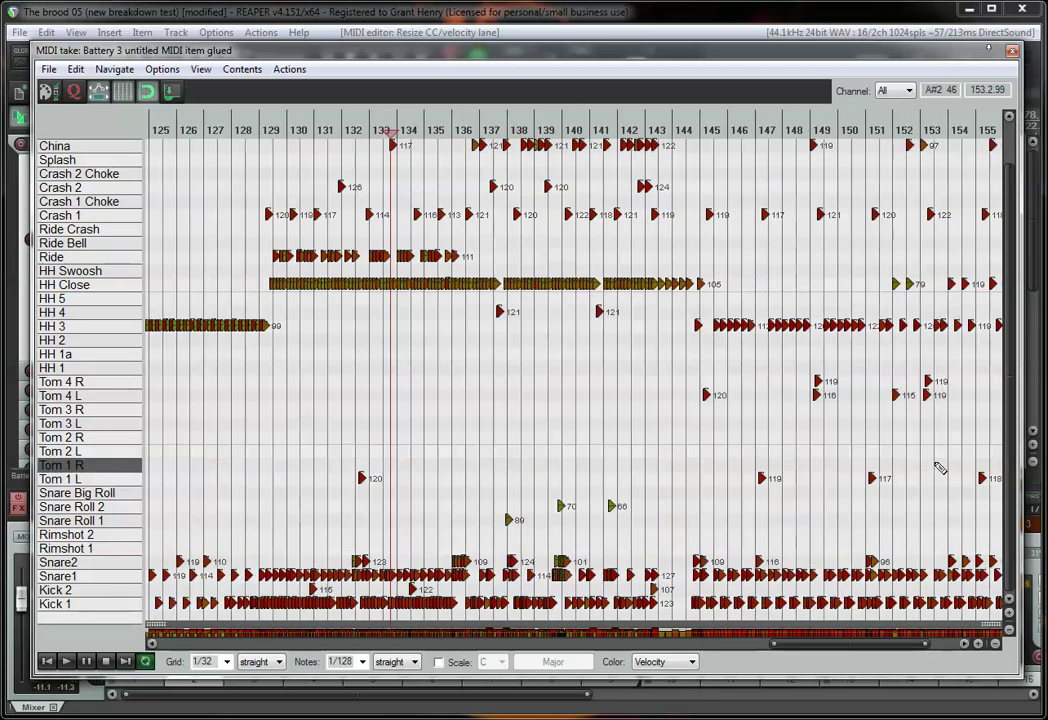
{"action": "scroll", "coordinate": [830, 632], "scroll_direction": "right", "scroll_amount": 3}
{"action": "left_click", "coordinate": [413, 396]}
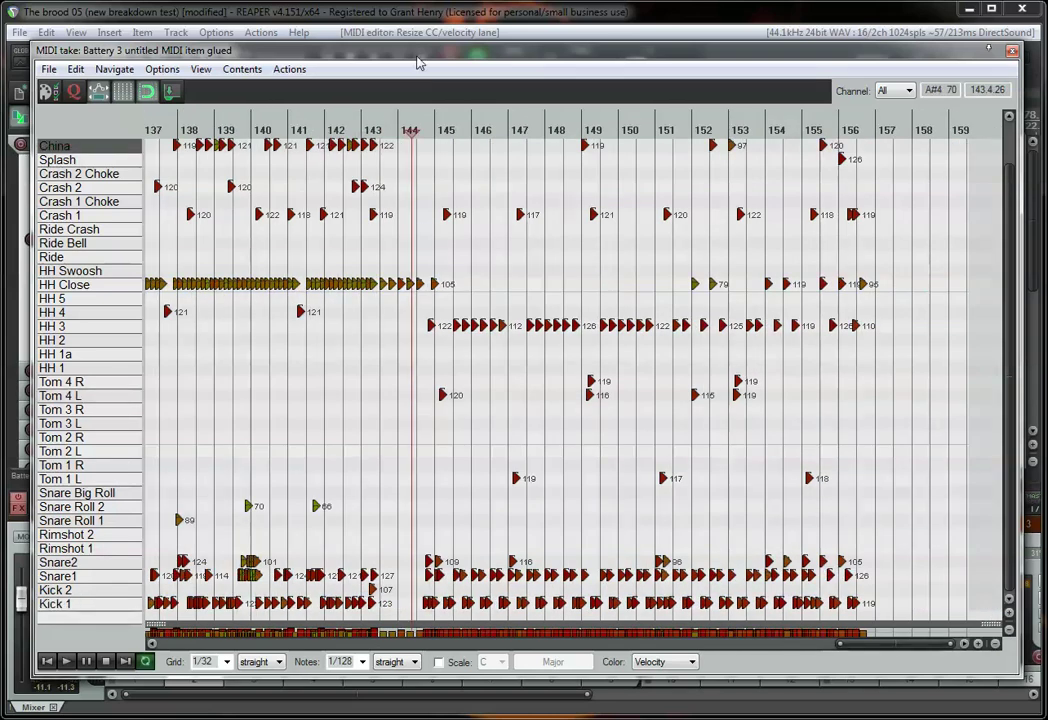
{"action": "mouse_move", "coordinate": [418, 63]}
{"action": "left_mouse_down"}
{"action": "mouse_move", "coordinate": [405, 520]}
{"action": "mouse_move", "coordinate": [490, 654]}
{"action": "mouse_move", "coordinate": [470, 563]}
{"action": "mouse_move", "coordinate": [425, 45]}
{"action": "mouse_move", "coordinate": [415, 53]}
{"action": "mouse_move", "coordinate": [436, 62]}
{"action": "left_mouse_up"}
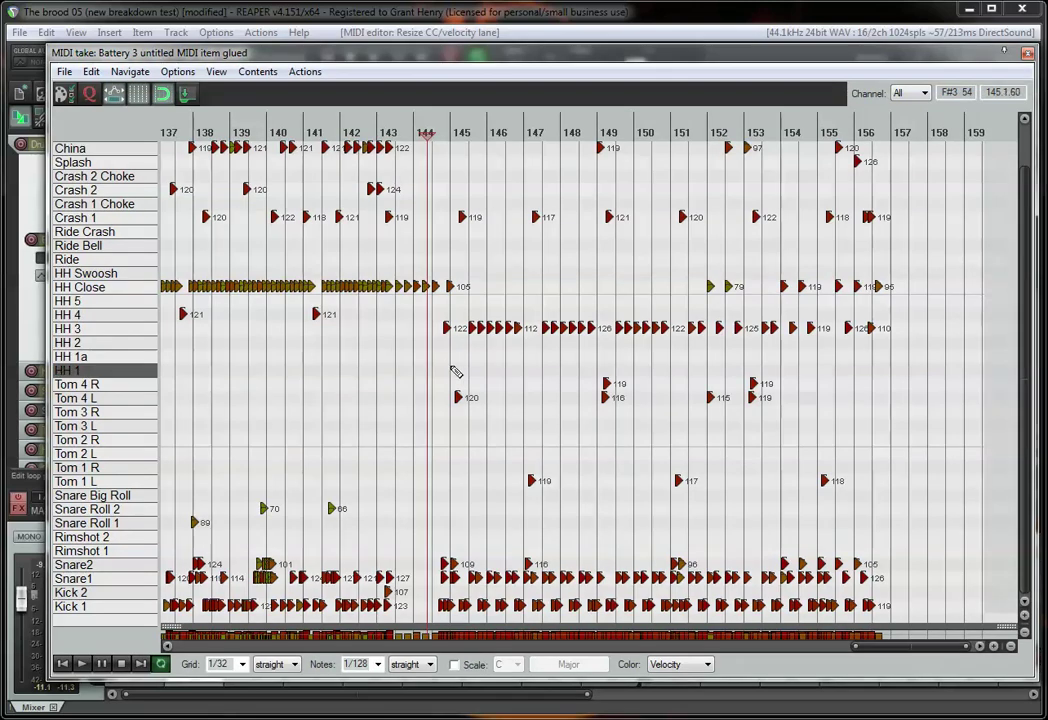
{"action": "left_click", "coordinate": [278, 350]}
{"action": "key", "text": "space"}
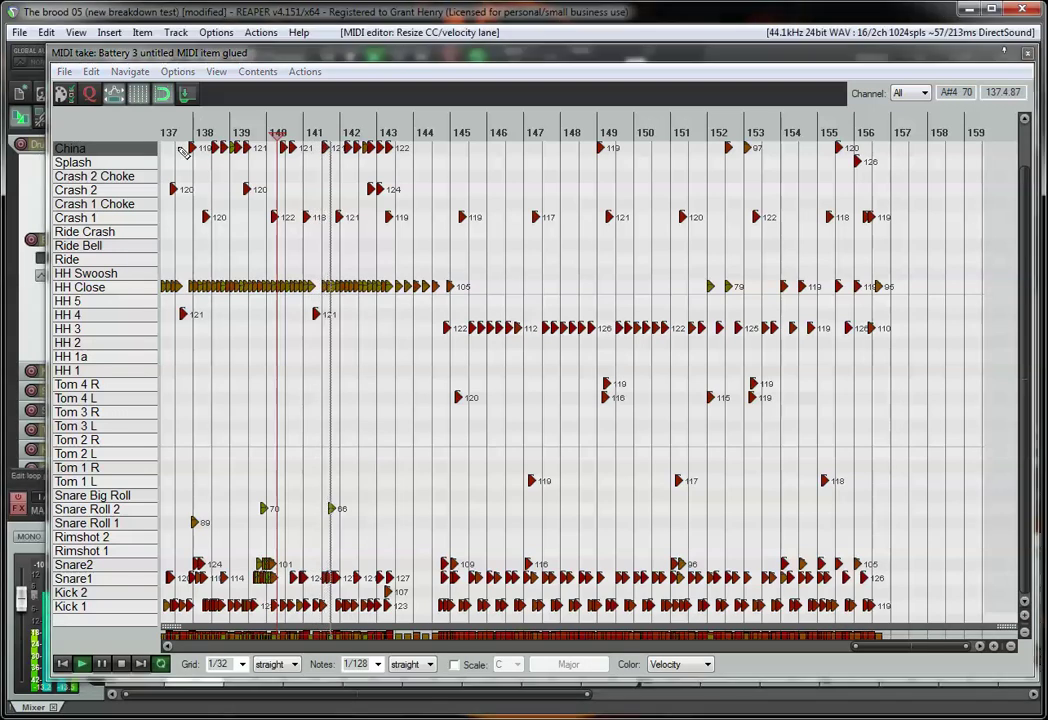
{"action": "mouse_move", "coordinate": [317, 48]}
{"action": "left_mouse_down"}
{"action": "mouse_move", "coordinate": [317, 238]}
{"action": "mouse_move", "coordinate": [318, 47]}
{"action": "left_mouse_up"}
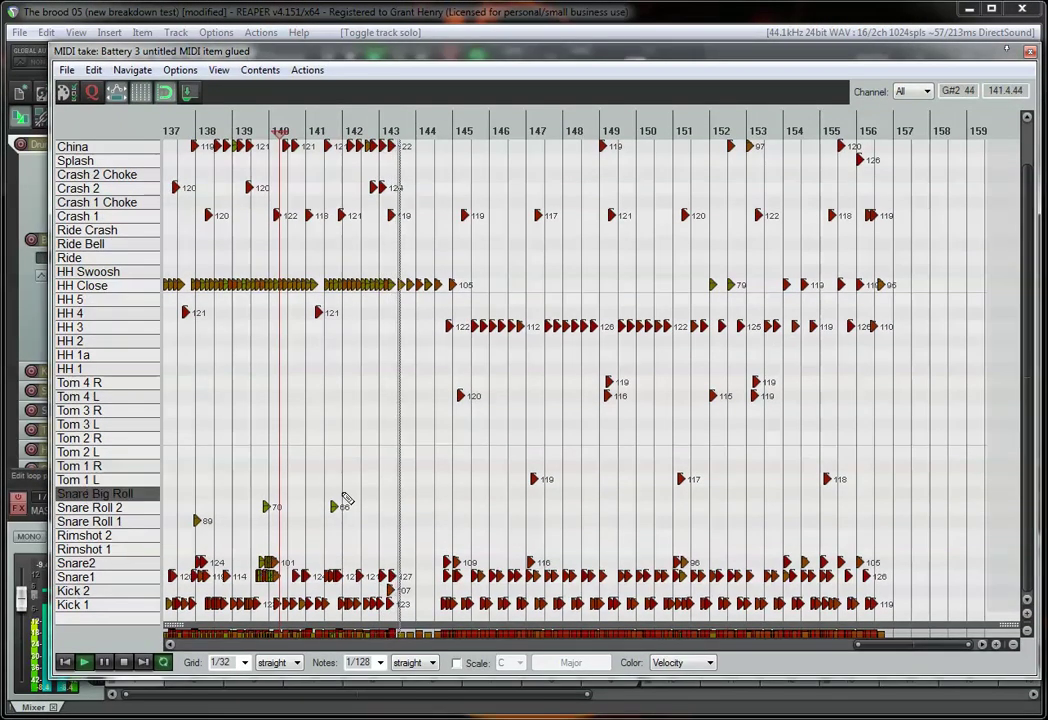
- Follow the drum notes from about bar 143 to the end of the part around bar 157 during playback
{"action": "scroll", "coordinate": [495, 513], "scroll_direction": "up", "scroll_amount": 3}
{"action": "scroll", "coordinate": [495, 513], "scroll_direction": "up", "scroll_amount": 4}
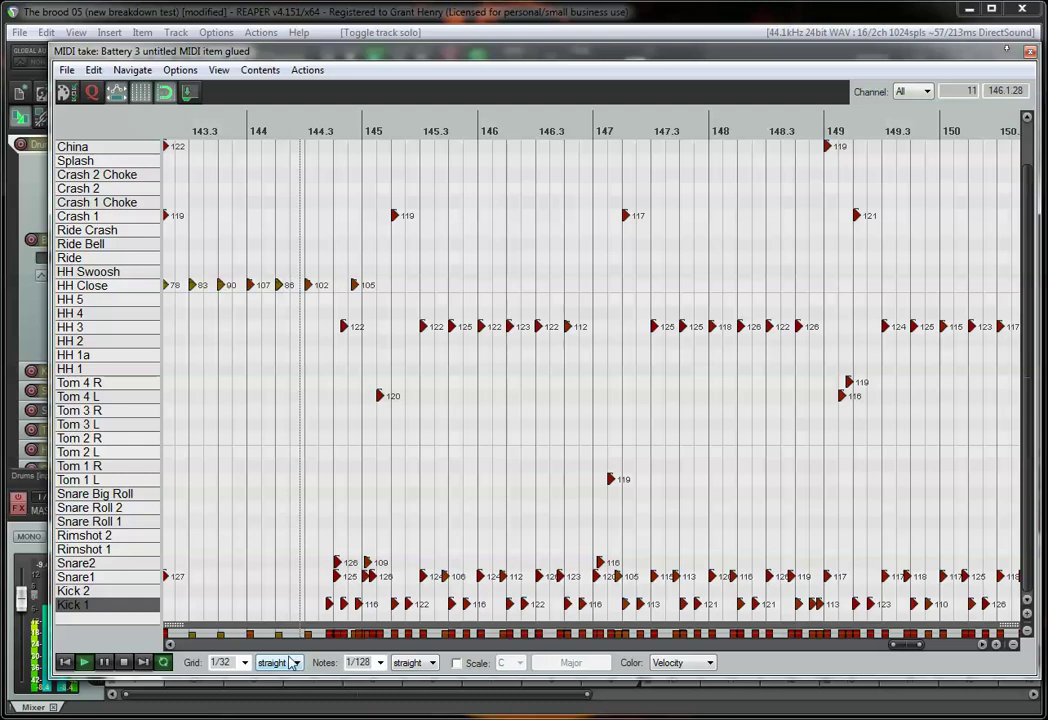
{"action": "left_click_drag", "start_coordinate": [918, 642], "coordinate": [923, 643]}
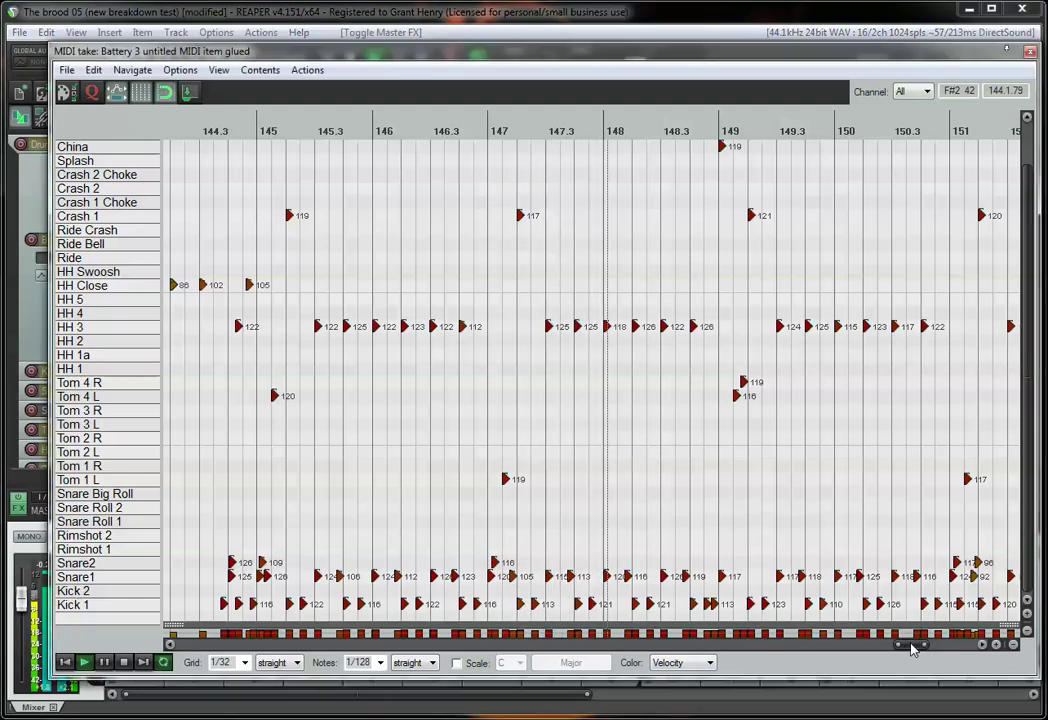
{"action": "left_click_drag", "start_coordinate": [912, 643], "coordinate": [926, 646]}
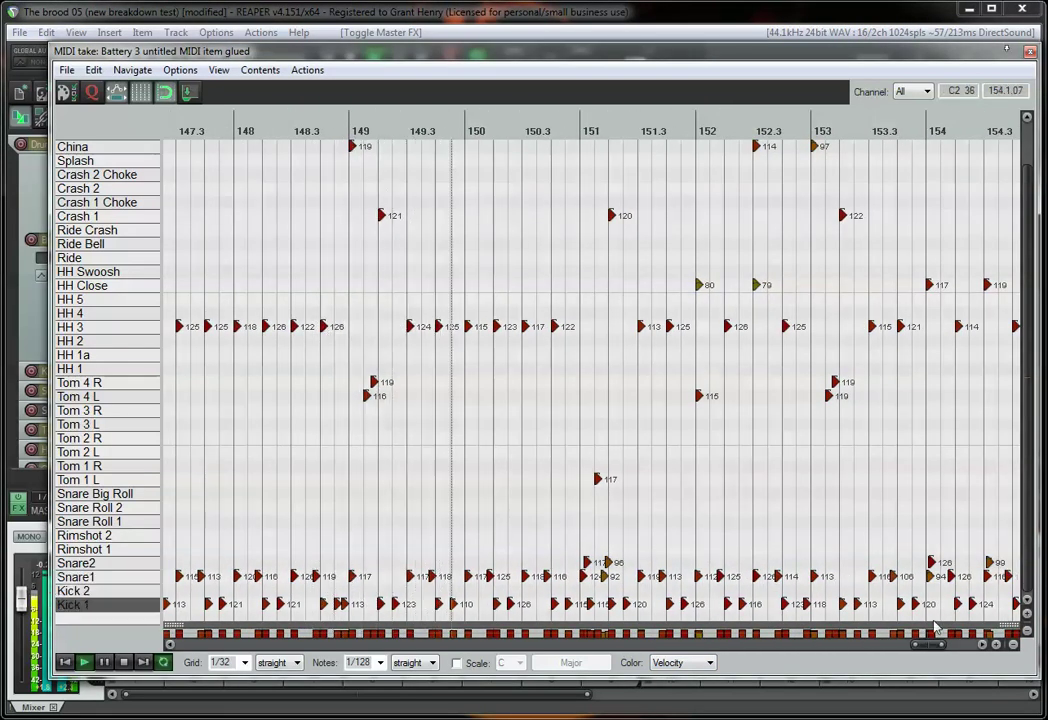
{"action": "left_click_drag", "start_coordinate": [930, 648], "coordinate": [940, 646]}
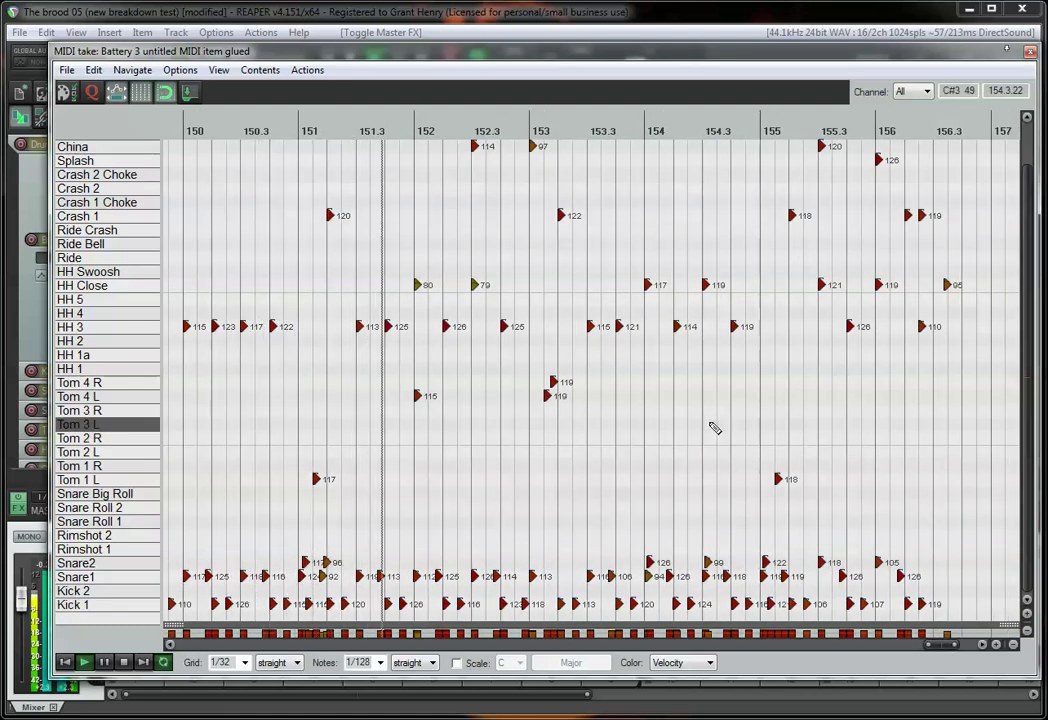
{"action": "scroll", "coordinate": [840, 420], "scroll_direction": "right", "scroll_amount": 5}
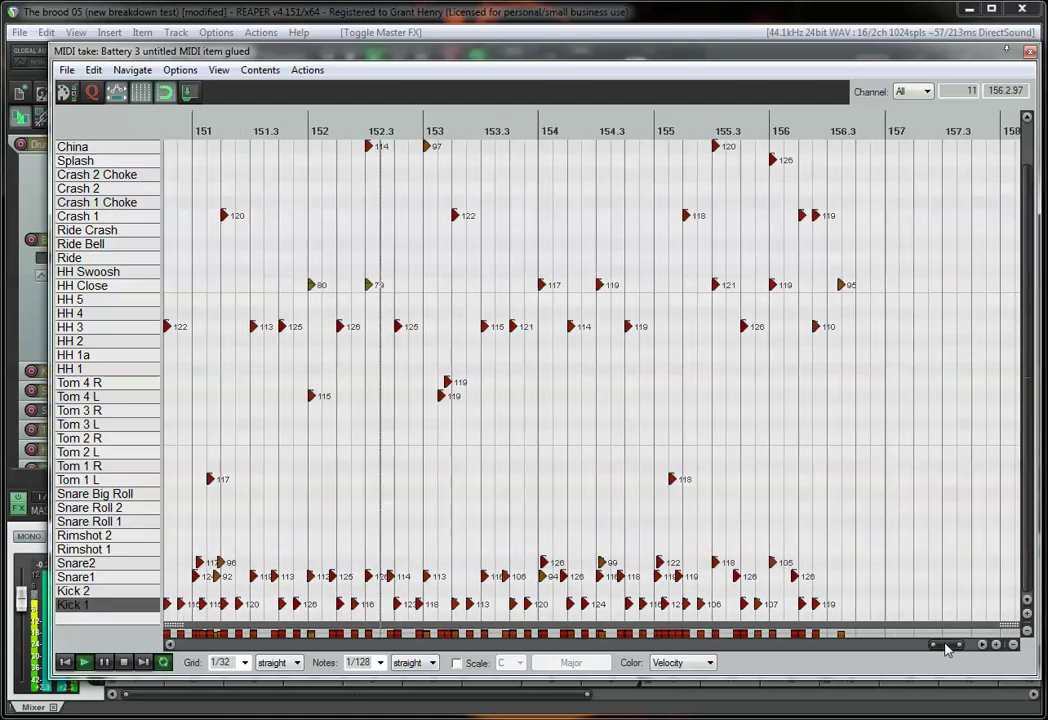